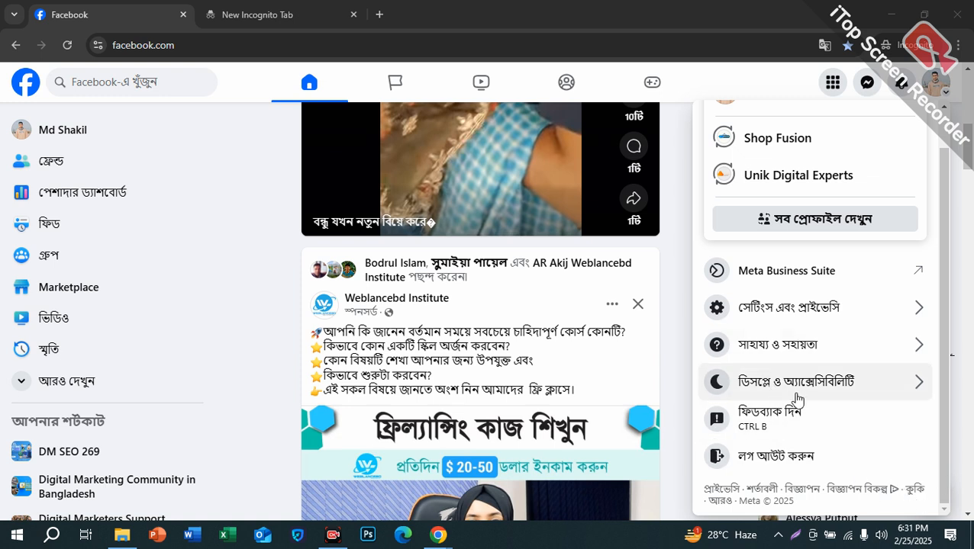
Close the account menu and skim through the Facebook news feed.
scroll(802, 390, "up", 1)
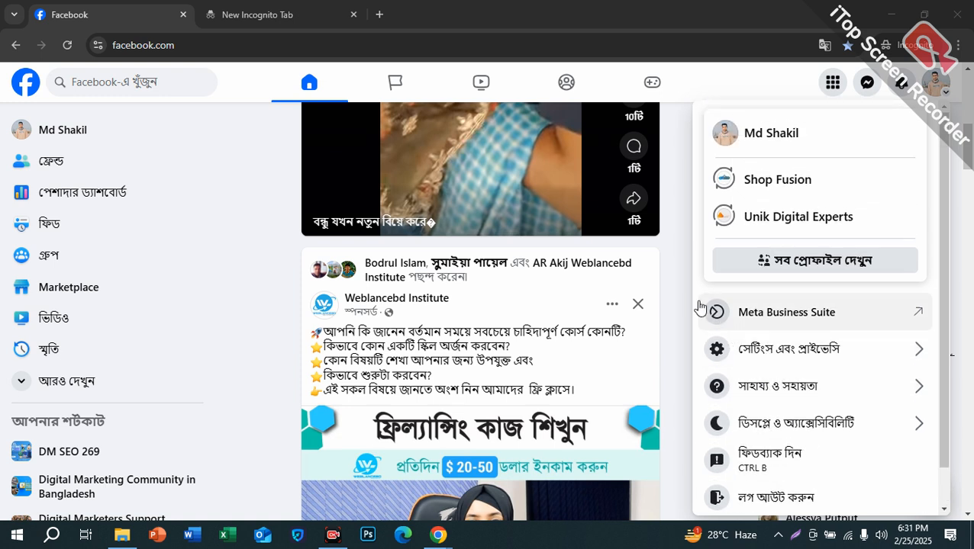
left_click(673, 306)
scroll(487, 299, "up", 5)
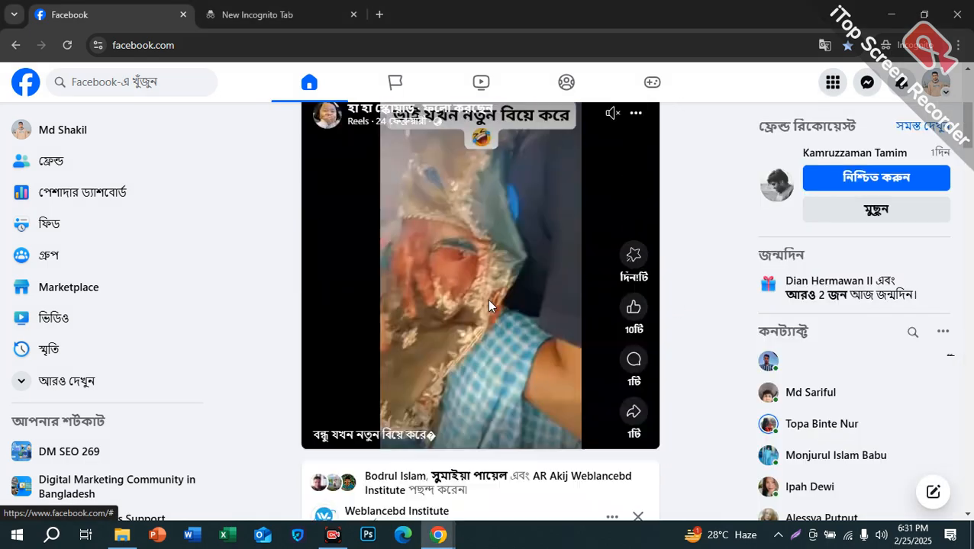
scroll(684, 336, "down", 2)
scroll(681, 336, "down", 15)
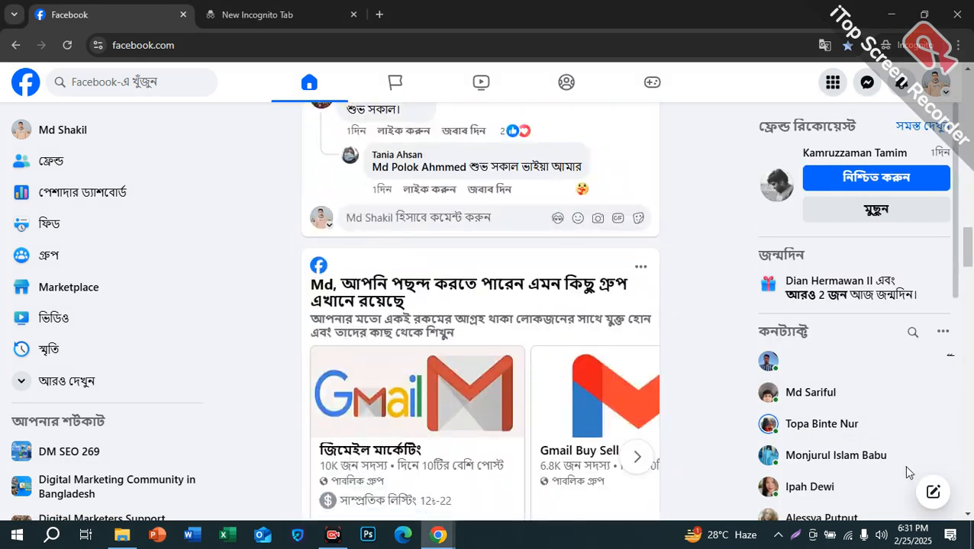
Open dev-shopfusion799.pantheonsite.io in the New Incognito Tab and look through its home page.
key("ctrl+Tab")
key("Return")
key("Return")
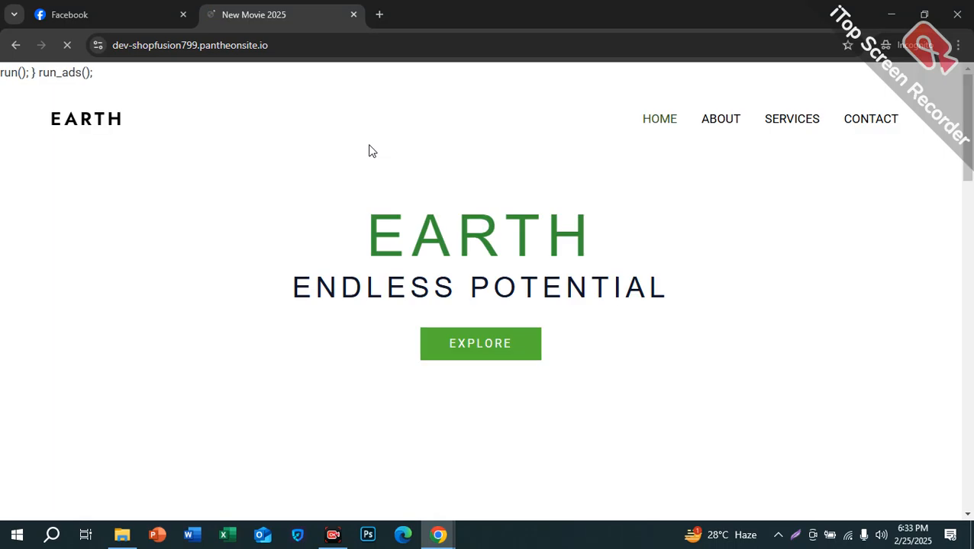
scroll(227, 194, "down", 10)
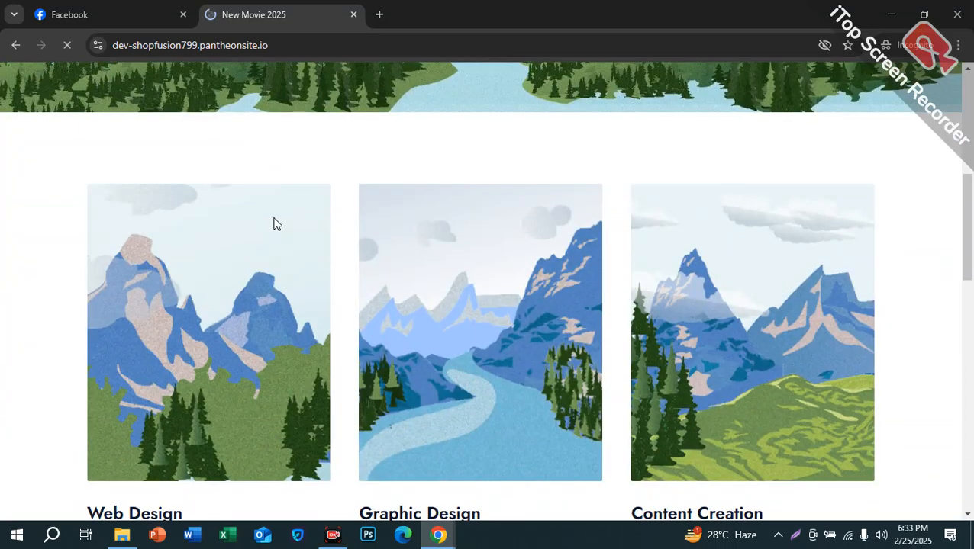
scroll(333, 252, "down", 5)
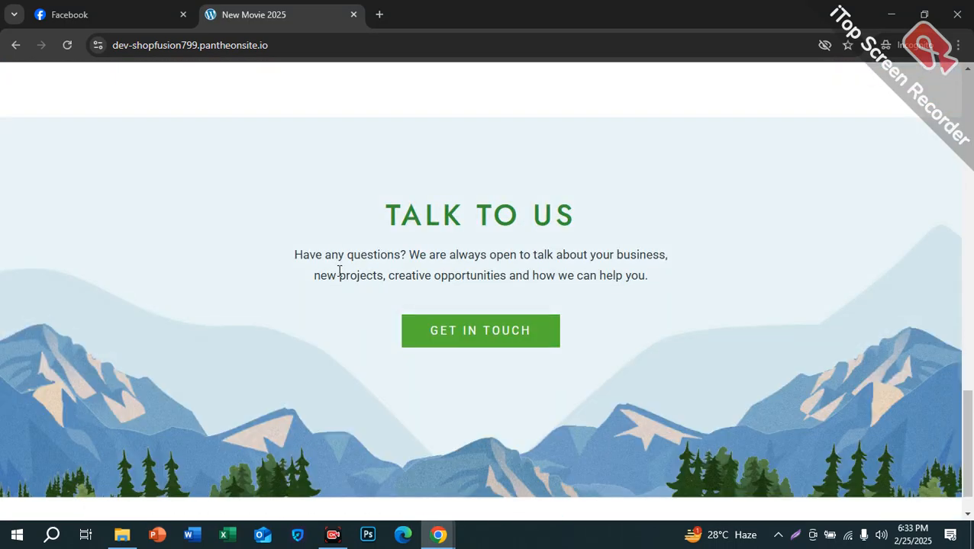
scroll(320, 256, "up", 10)
scroll(317, 249, "up", 3)
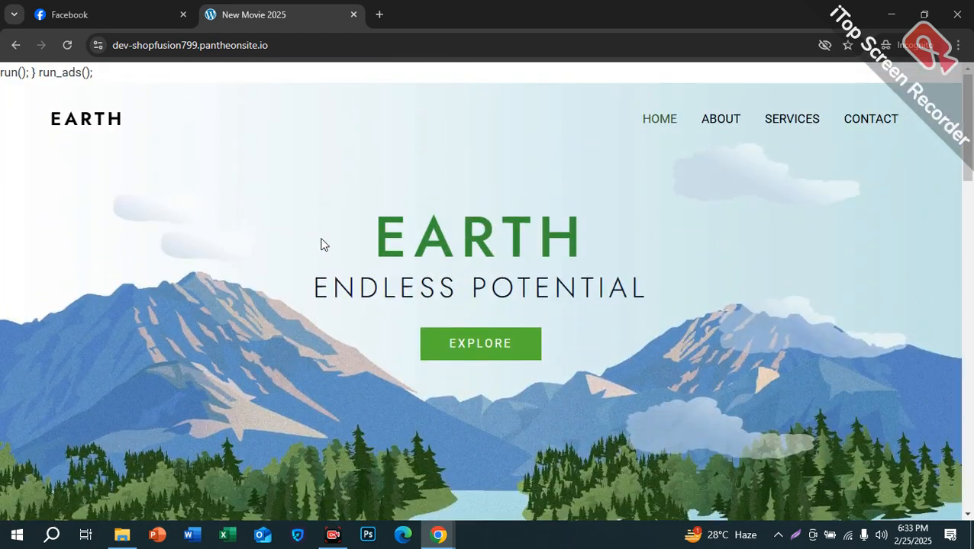
Show the site's full web address and highlight it from end to end.
left_click(279, 46)
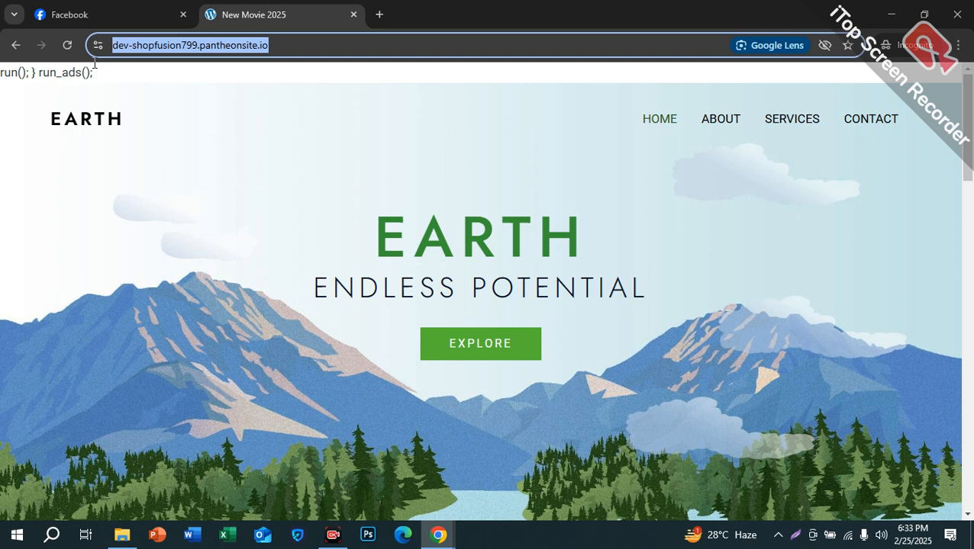
left_click(279, 44)
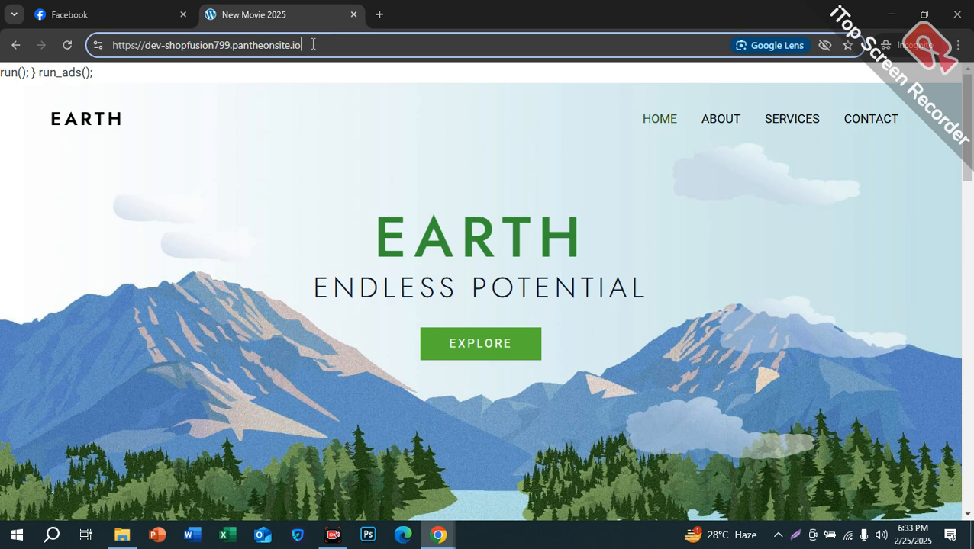
left_click_drag(313, 45, 55, 49)
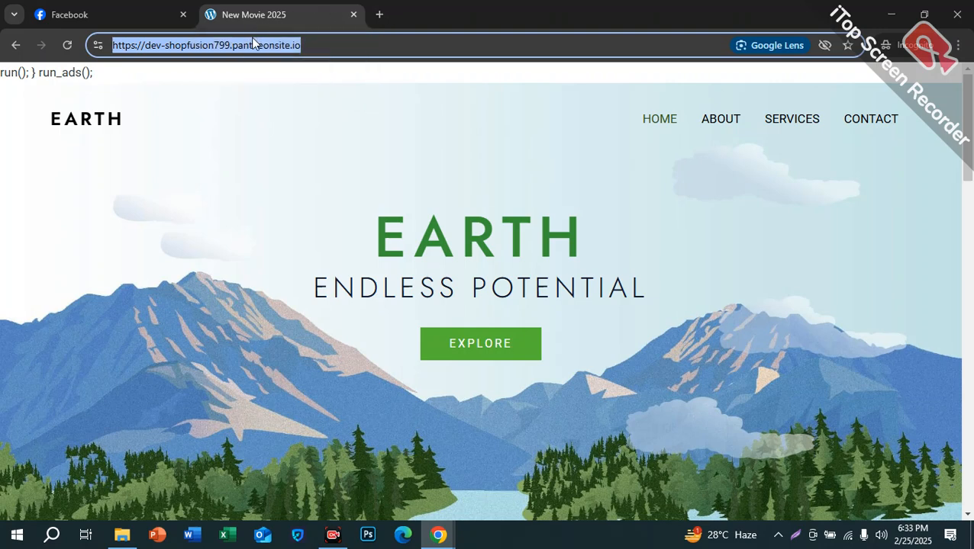
left_click(314, 46)
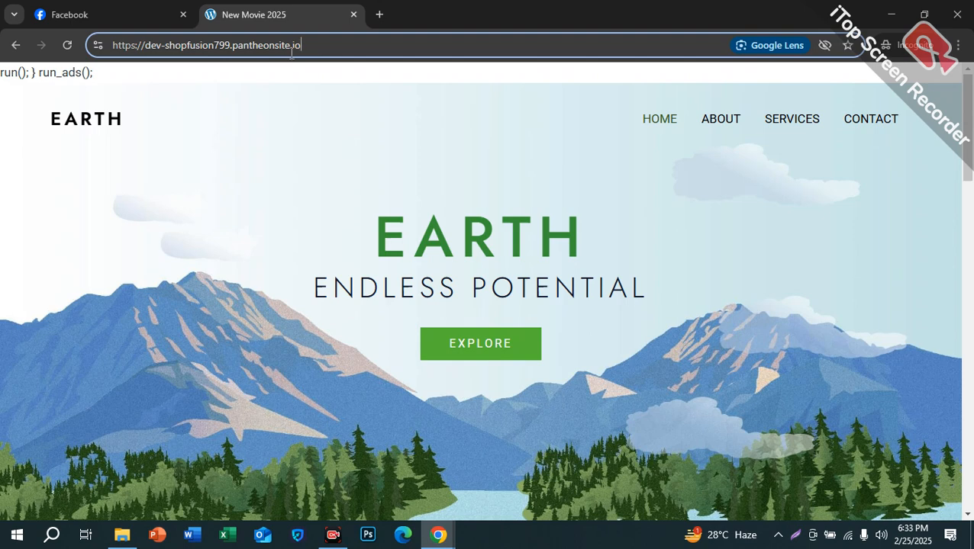
left_click_drag(329, 45, 57, 80)
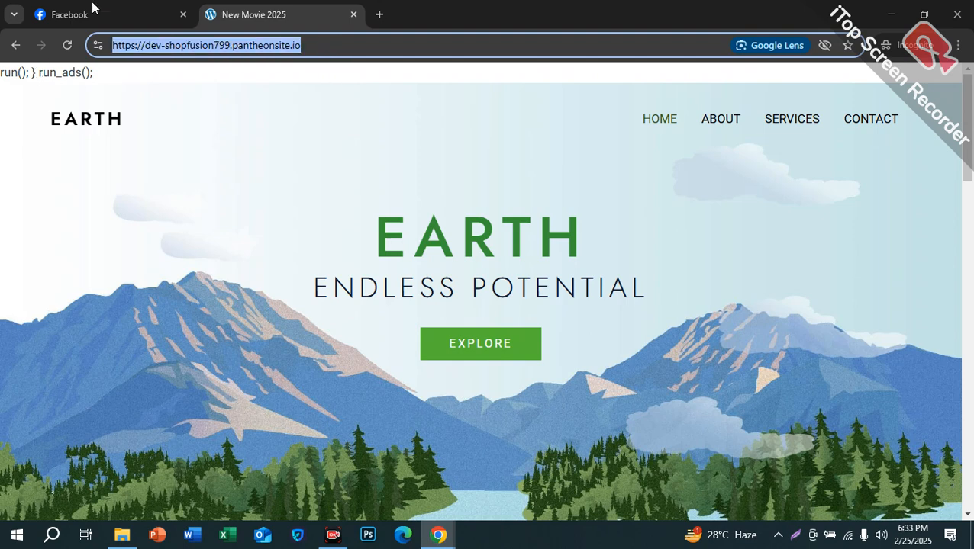
left_click(316, 46)
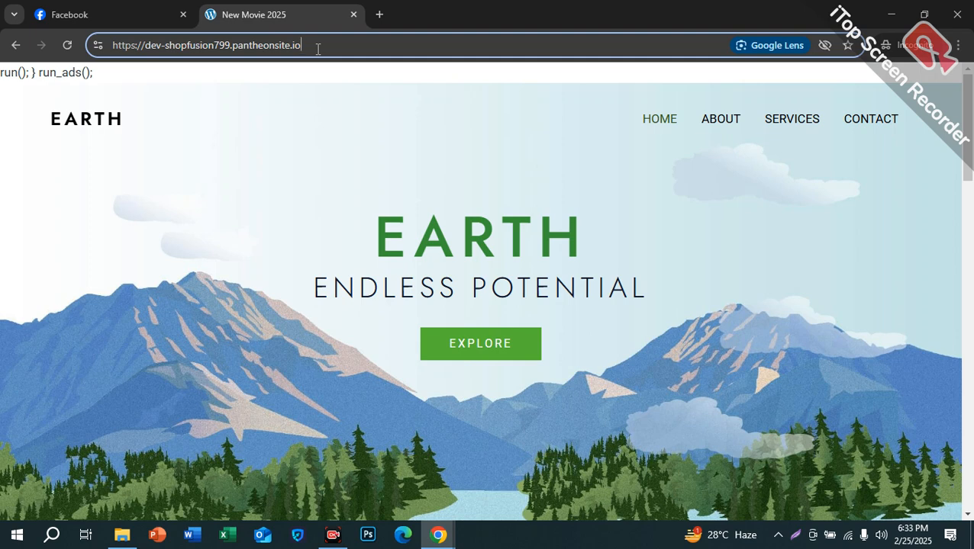
Sketch a red circled check mark near the web address, with an arrow leading to a labelled box above the EARTH heading.
left_click(851, 461)
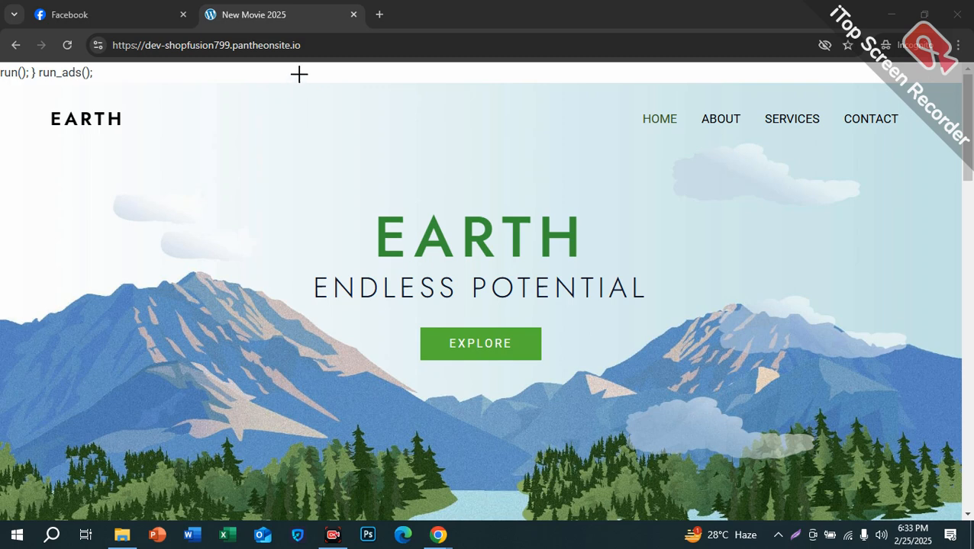
mouse_move(299, 74)
left_mouse_down()
mouse_move(300, 98)
mouse_move(380, 55)
mouse_move(282, 70)
mouse_move(415, 72)
mouse_move(344, 45)
left_mouse_up()
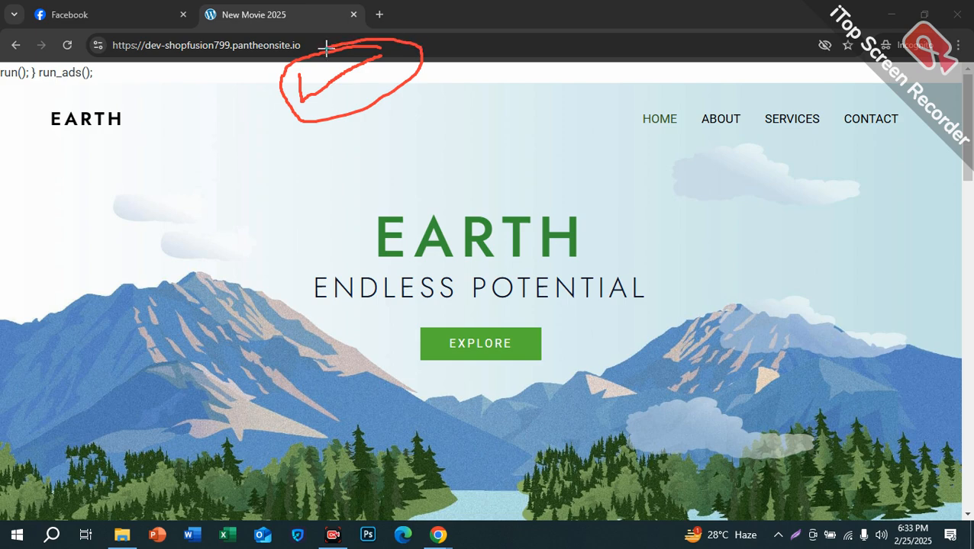
mouse_move(307, 117)
left_mouse_down()
mouse_move(272, 121)
mouse_move(312, 175)
mouse_move(328, 171)
mouse_move(289, 200)
left_mouse_up()
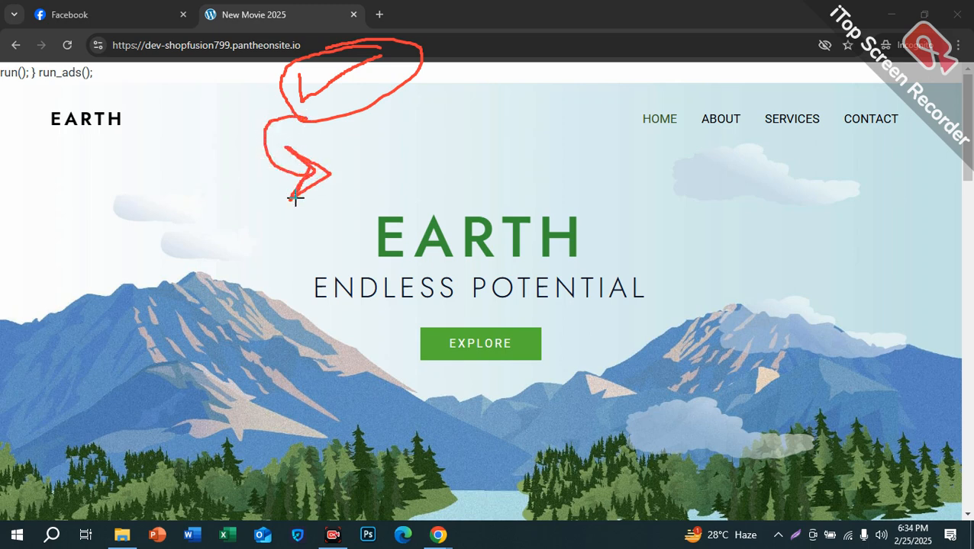
left_click_drag(377, 140, 455, 128)
mouse_move(377, 141)
left_mouse_down()
mouse_move(389, 176)
mouse_move(476, 185)
mouse_move(479, 130)
left_mouse_up()
mouse_move(403, 158)
left_mouse_down()
mouse_move(424, 130)
mouse_move(428, 152)
mouse_move(461, 151)
mouse_move(461, 135)
left_mouse_up()
left_click_drag(419, 173, 456, 158)
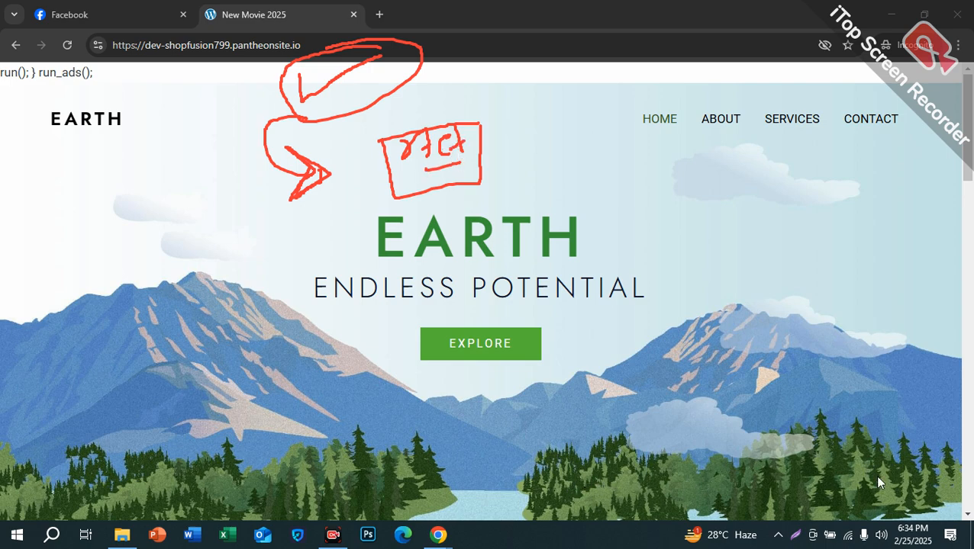
Reload the site's home page, follow its EXPLORE link, and look through the page.
left_click(648, 122)
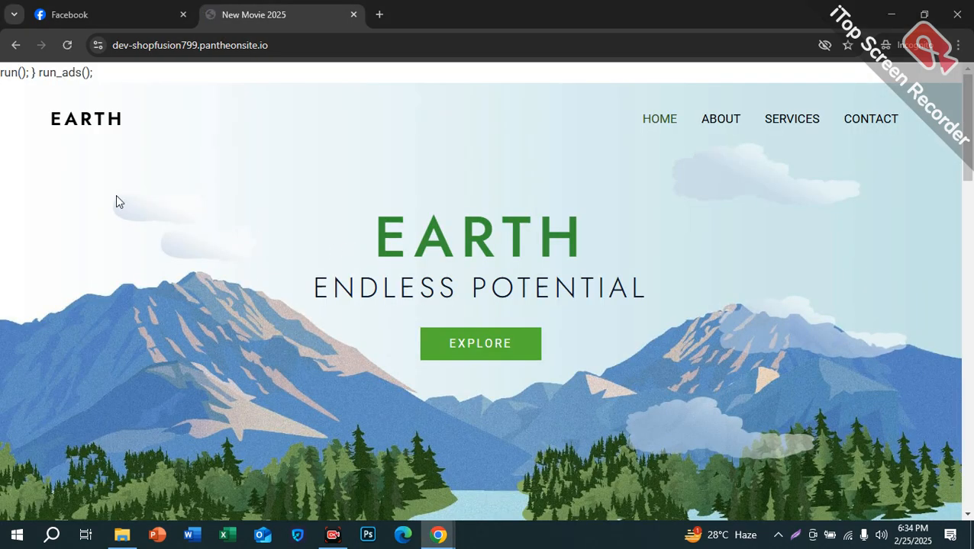
scroll(454, 298, "down", 15)
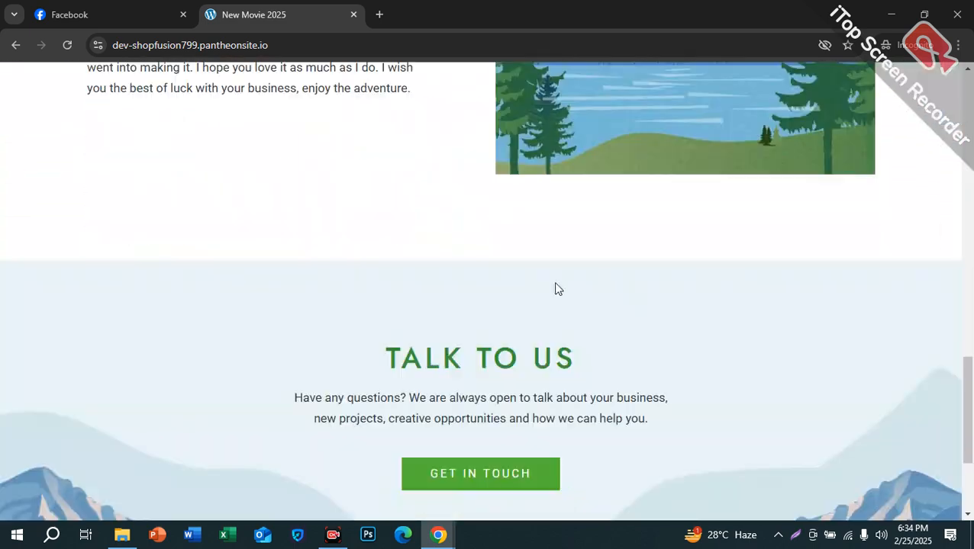
scroll(472, 218, "up", 13)
left_click(463, 200)
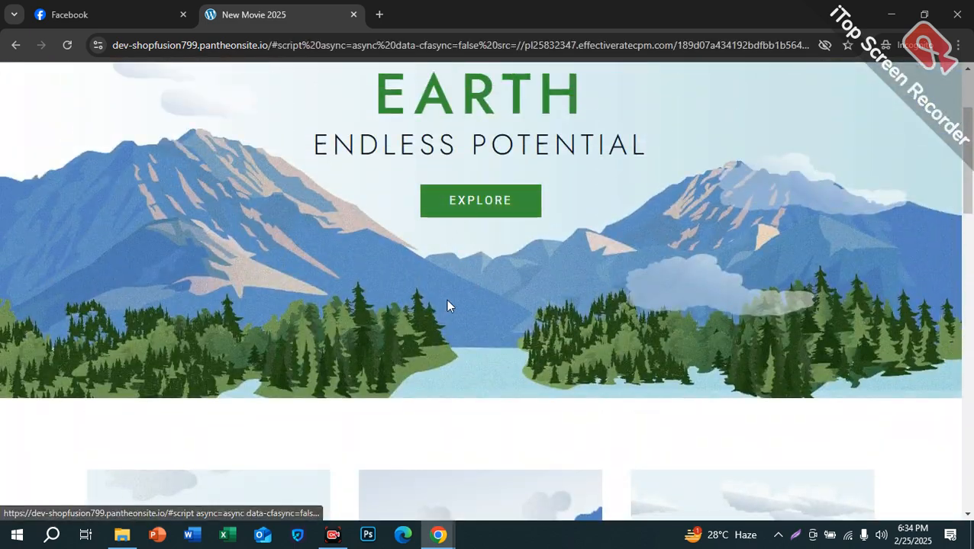
scroll(445, 299, "down", 5)
scroll(477, 303, "down", 3)
scroll(526, 294, "up", 9)
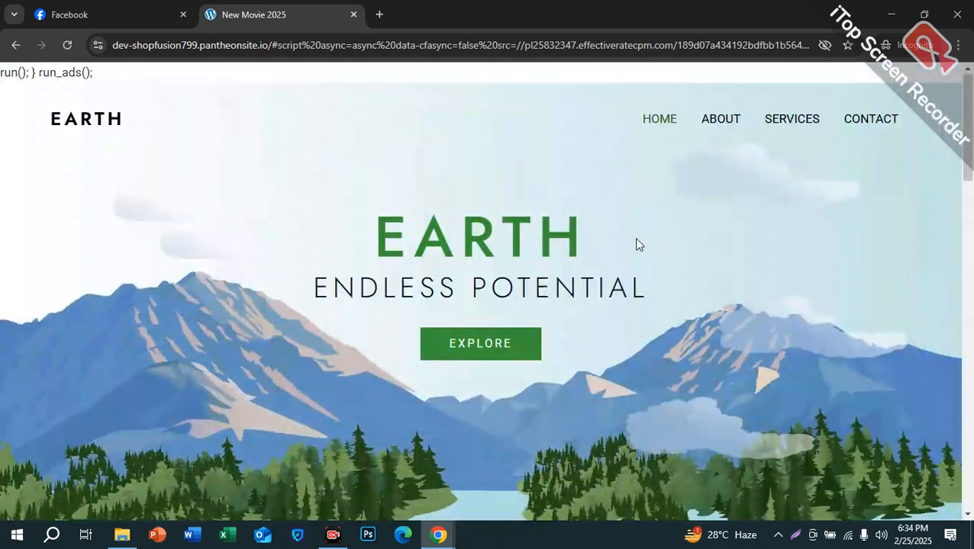
Open the site's Services page and follow one of the links on it.
left_click(796, 135)
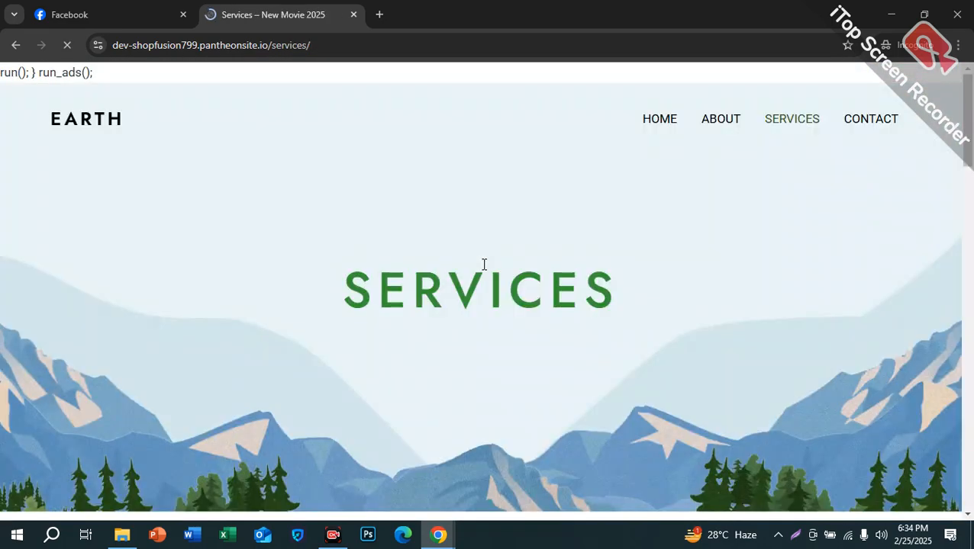
scroll(549, 271, "down", 10)
scroll(289, 267, "up", 2)
left_click(180, 287)
Show the Services page's full web address and highlight its trailing # character.
left_click(879, 485)
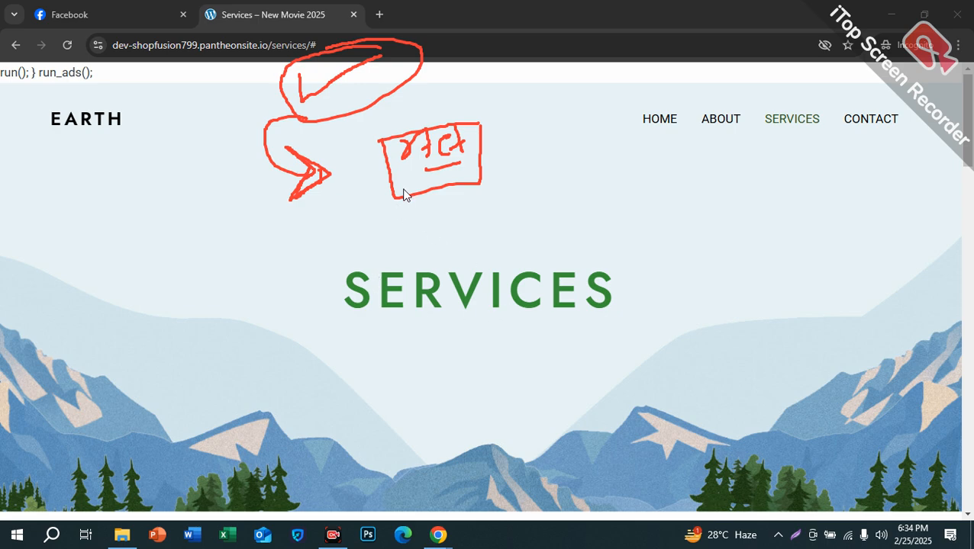
left_click(338, 44)
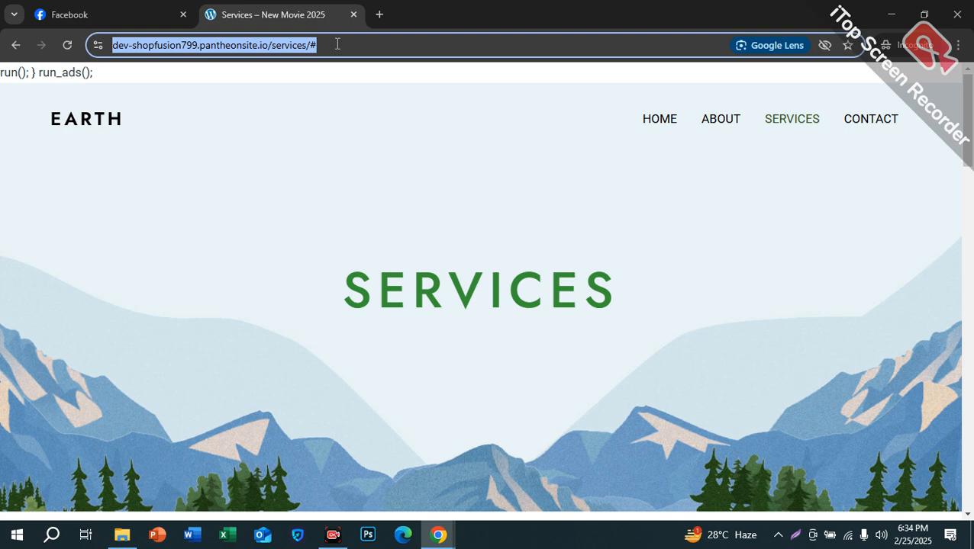
left_click(369, 40)
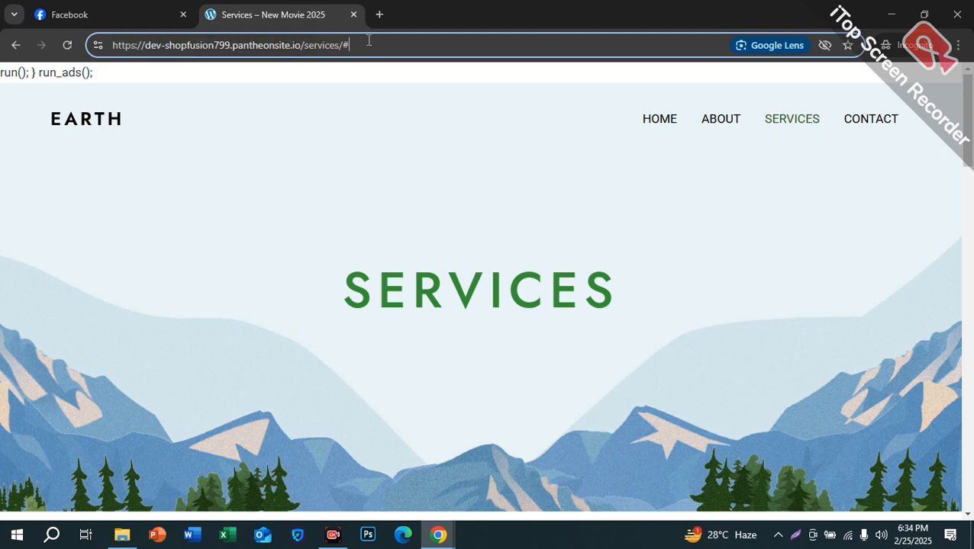
left_click_drag(351, 45, 343, 46)
View the Facebook home feed and return to the Services page.
left_click(85, 9)
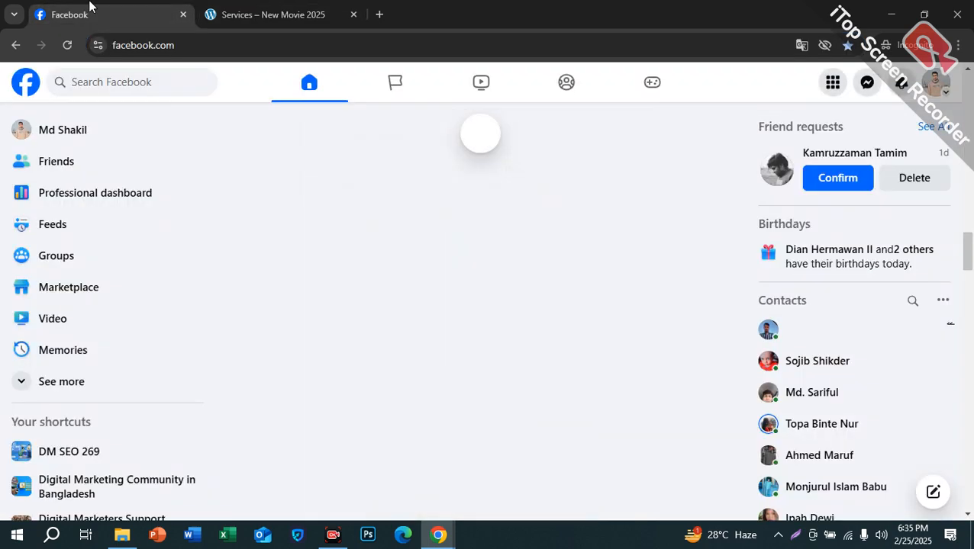
left_click(267, 14)
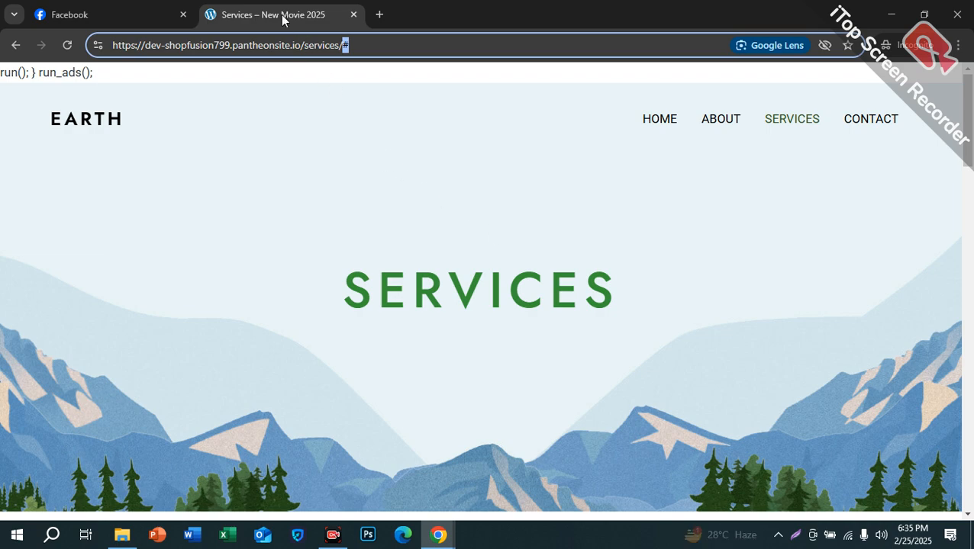
left_click(146, 9)
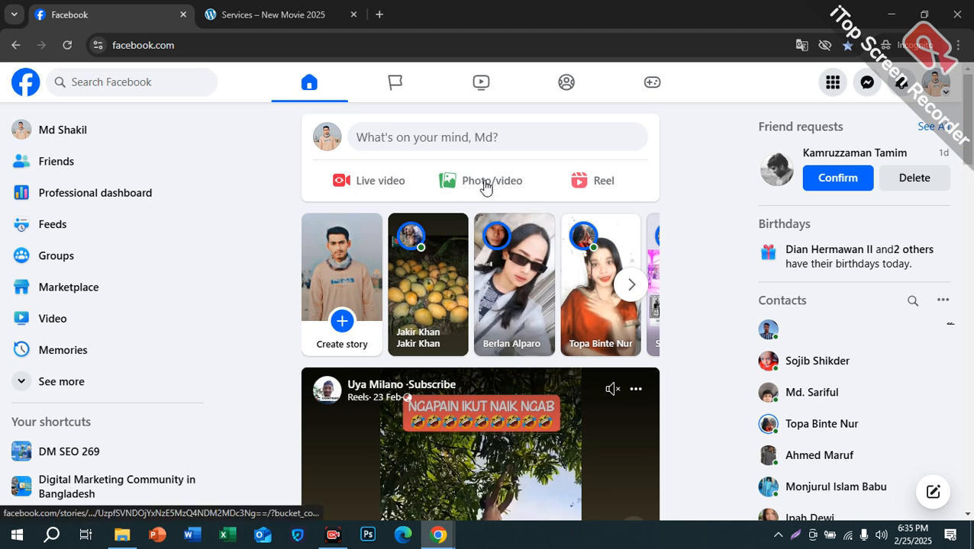
left_click(289, 21)
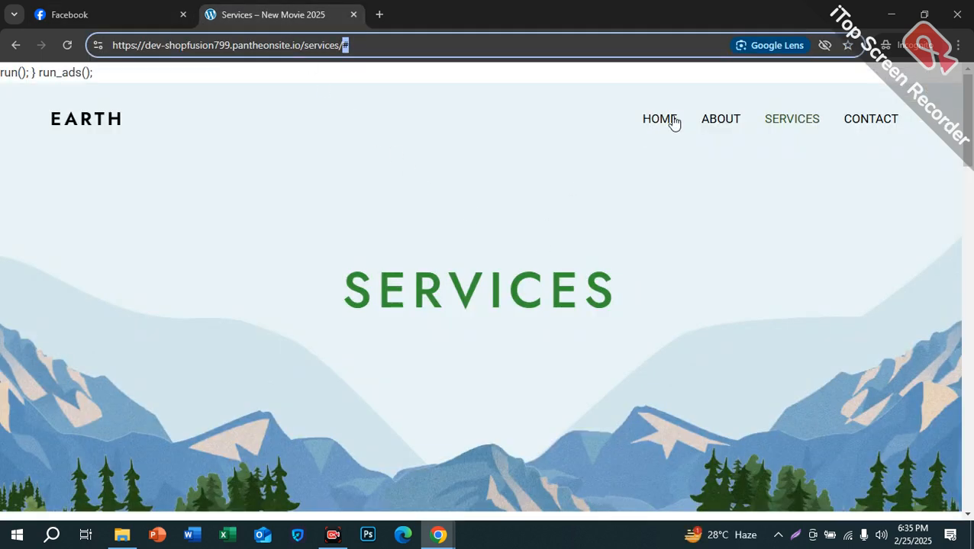
left_click(671, 171)
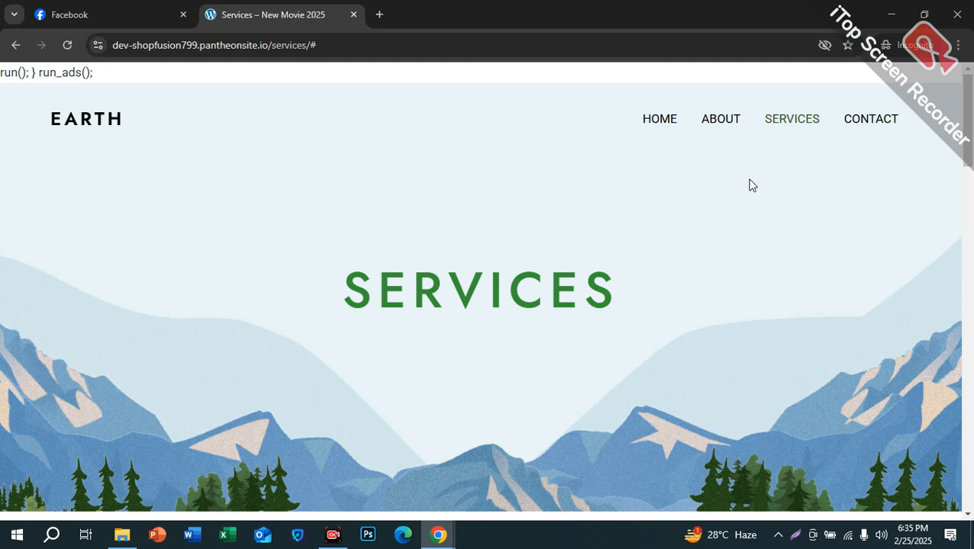
Highlight the stray run_ads code text above the Services page header and hide the red annotations.
left_click_drag(103, 71, 0, 80)
left_click(124, 126)
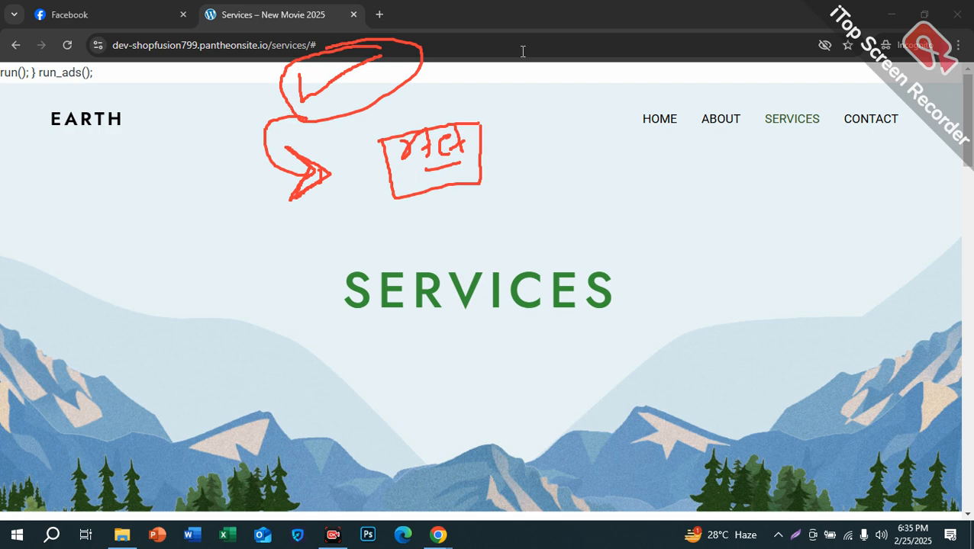
left_click(906, 473)
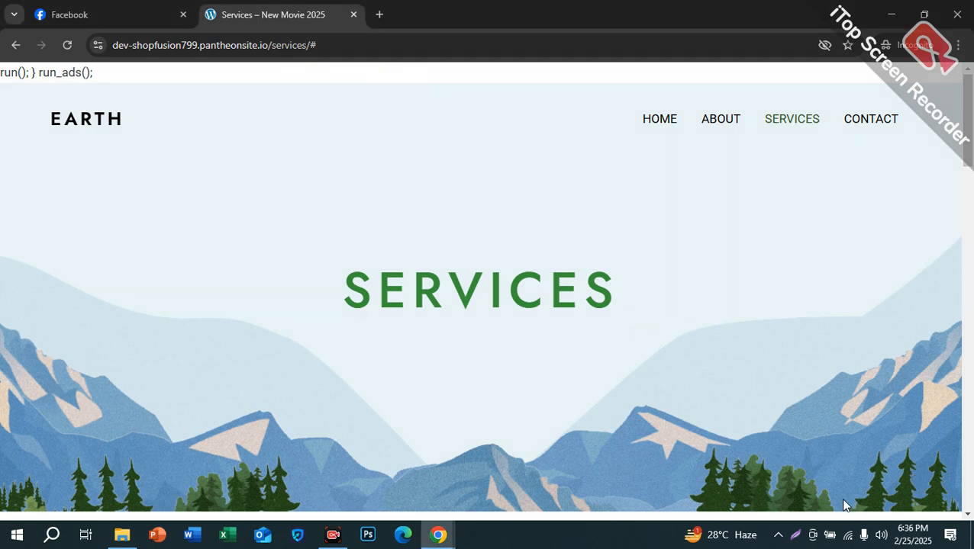
Return to the Facebook home page from the Services page.
left_click(92, 8)
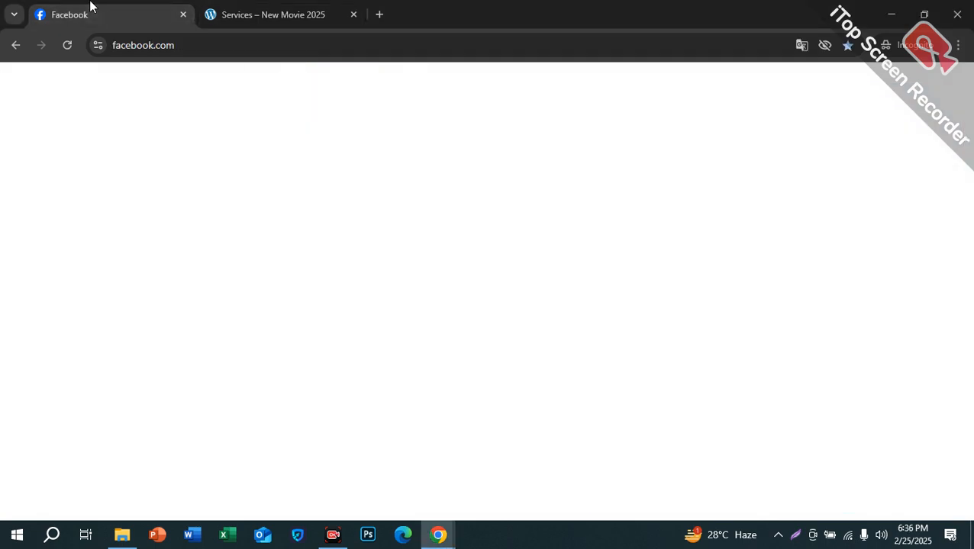
left_click(251, 10)
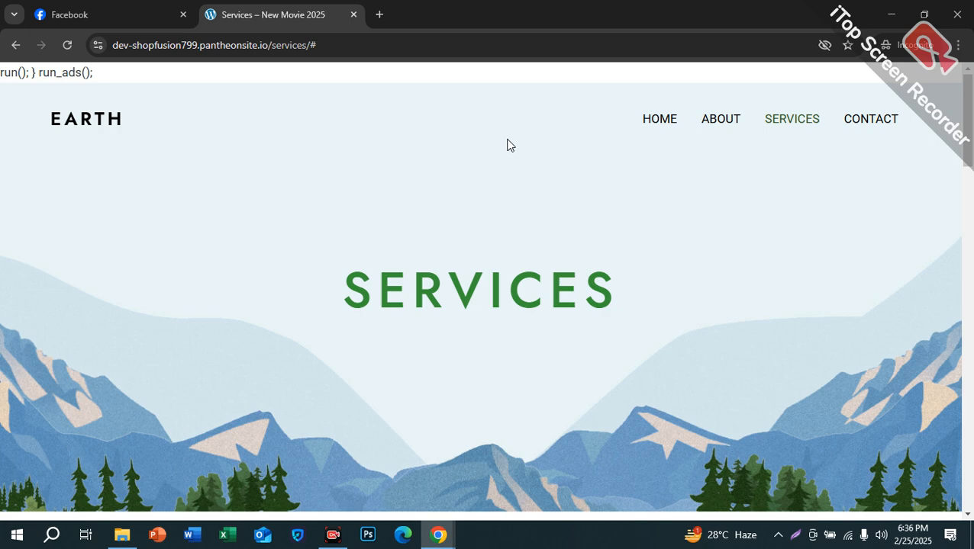
left_click(192, 10)
left_click(134, 7)
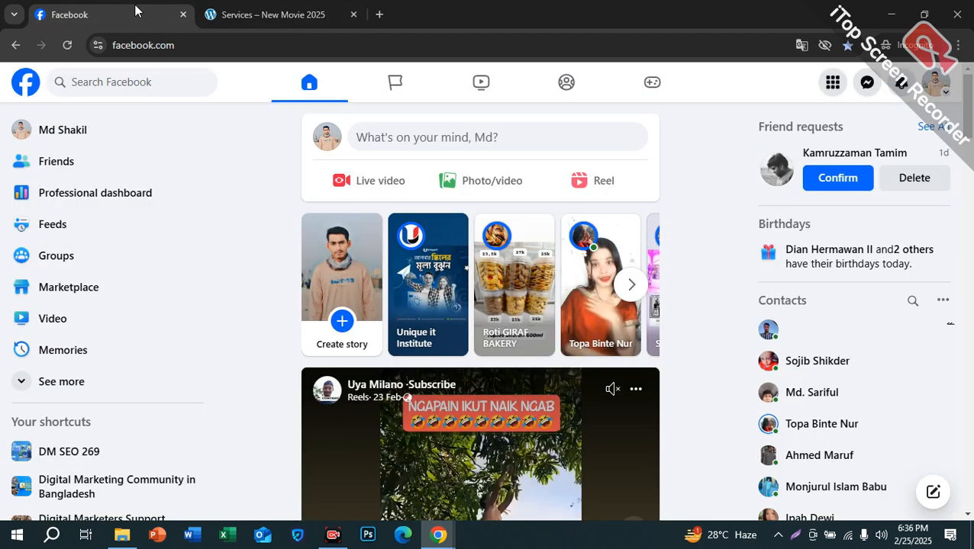
Return to the Services page, replace services/# in its web address with wp-admin, and load the WordPress login page.
left_click(272, 12)
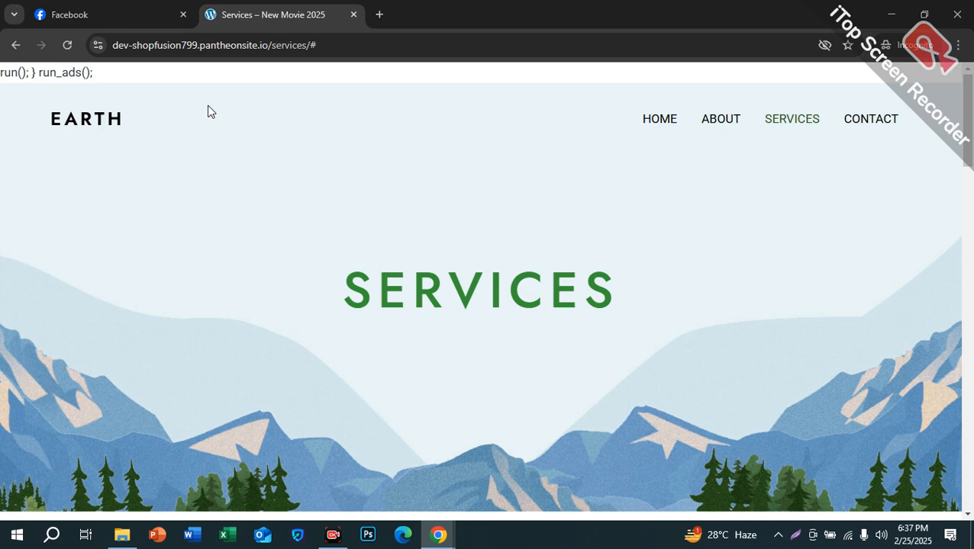
left_click_drag(327, 46, 270, 45)
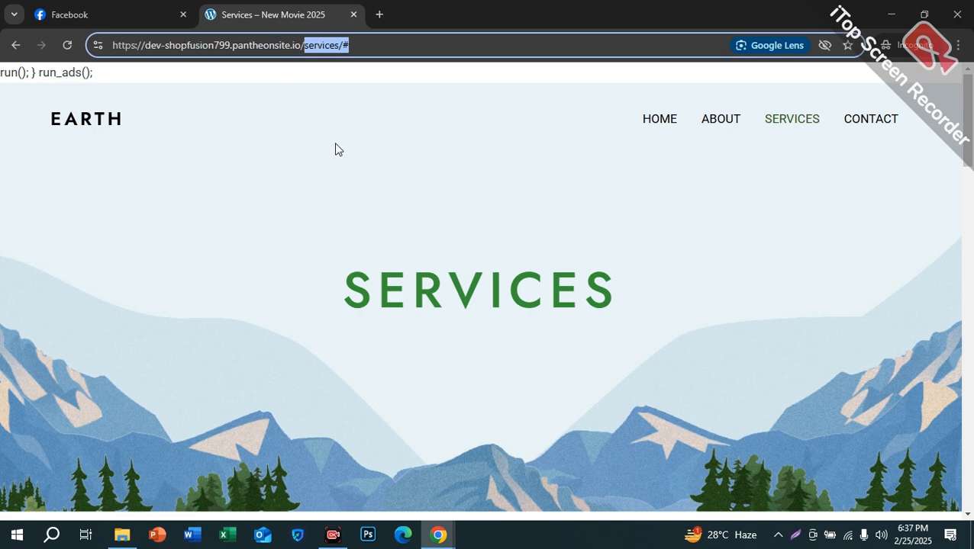
key("BackSpace")
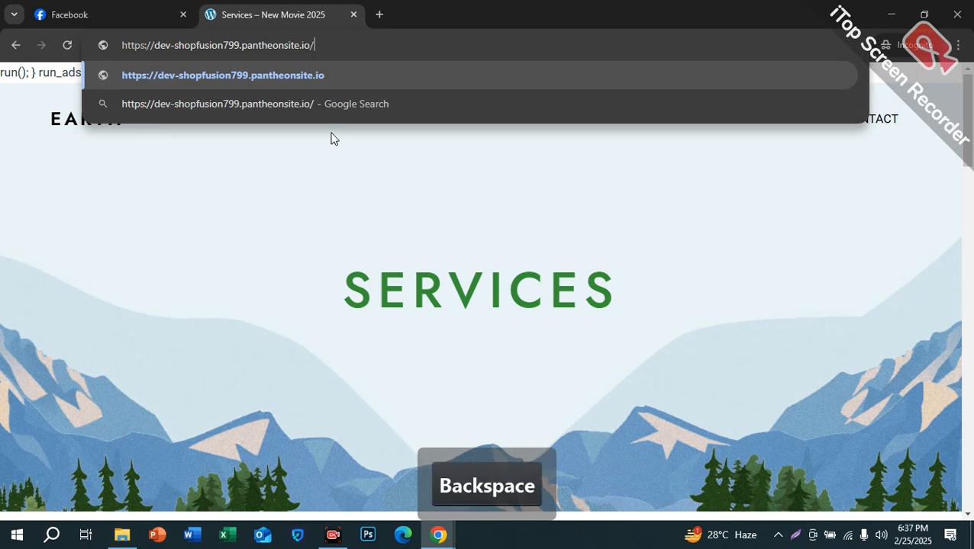
left_click_drag(326, 47, 155, 61)
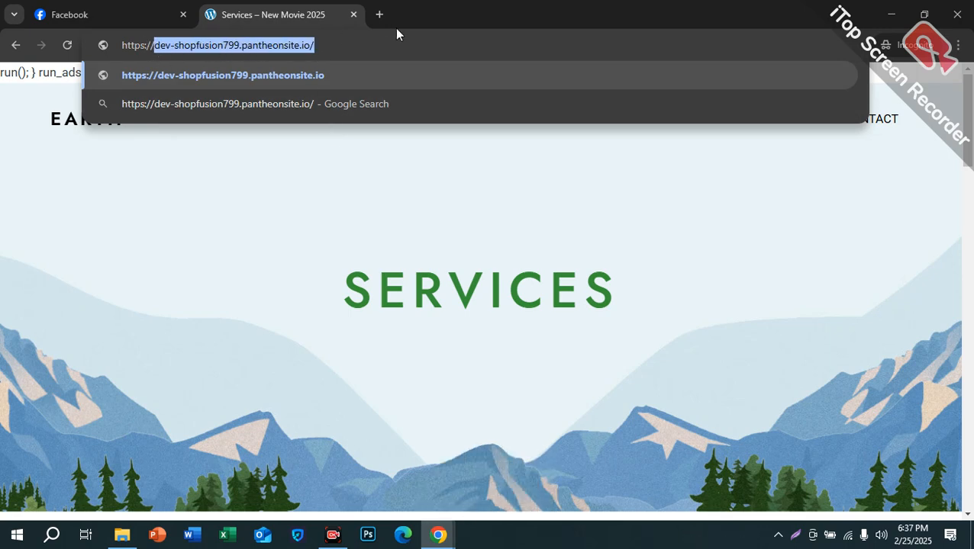
left_click(350, 51)
key("BackSpace")
type("/")
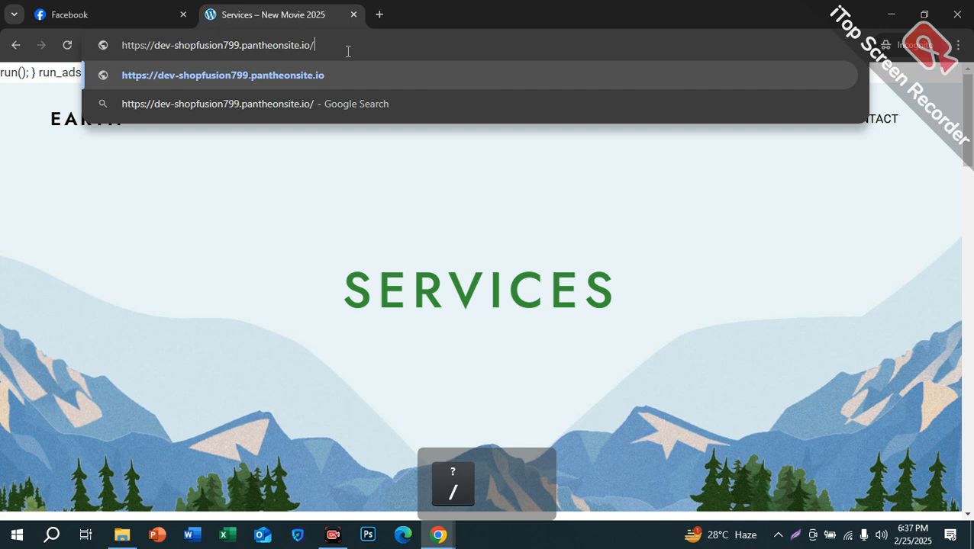
type("wp-admin")
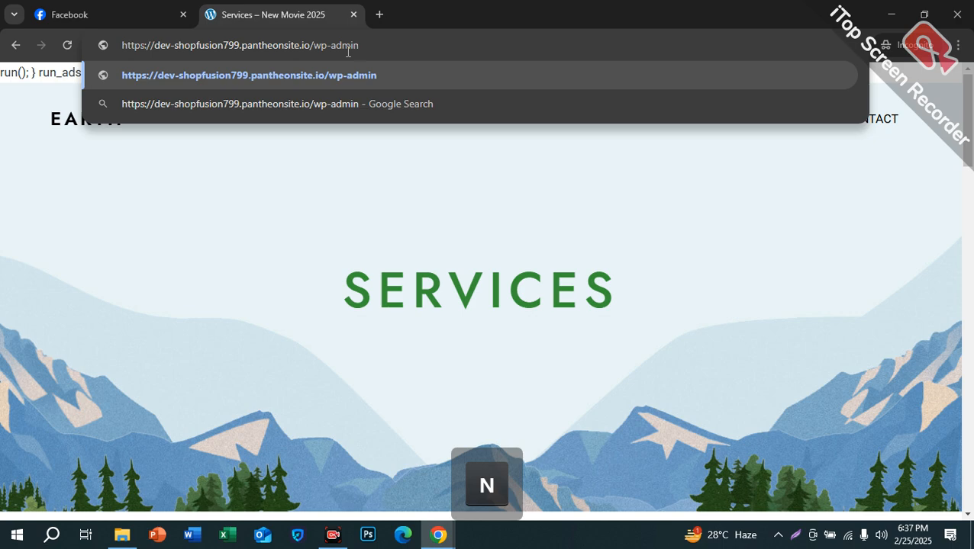
key("Return")
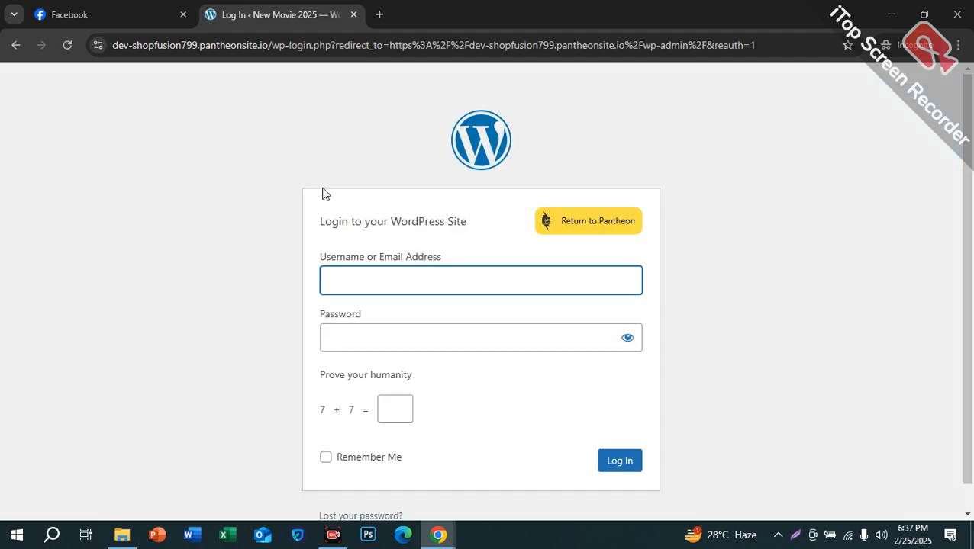
Present the username and password fields of the WordPress login form and answer its humanity check with 14.
left_click(344, 272)
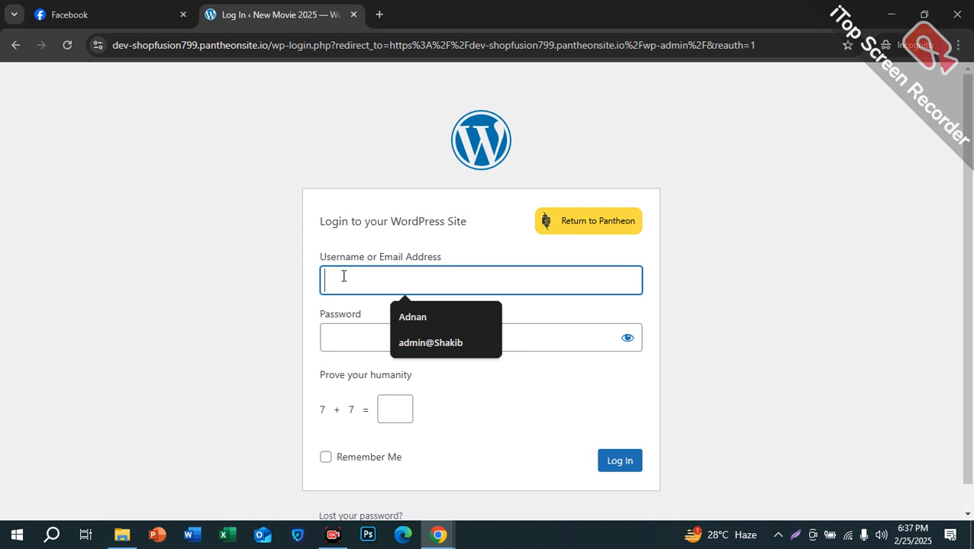
left_click(351, 338)
left_click(362, 276)
left_click(356, 340)
left_click(396, 408)
type("14")
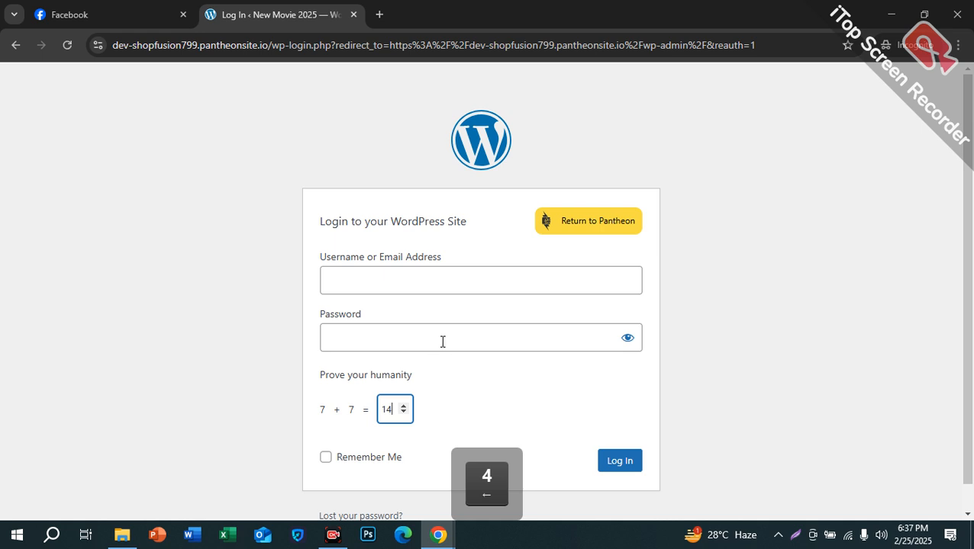
Point out the humanity answer and the empty username and password fields on the login form.
left_click(442, 403)
left_click_drag(396, 411, 390, 415)
left_click(447, 390)
left_click(346, 278)
left_click(327, 335)
left_click(458, 410)
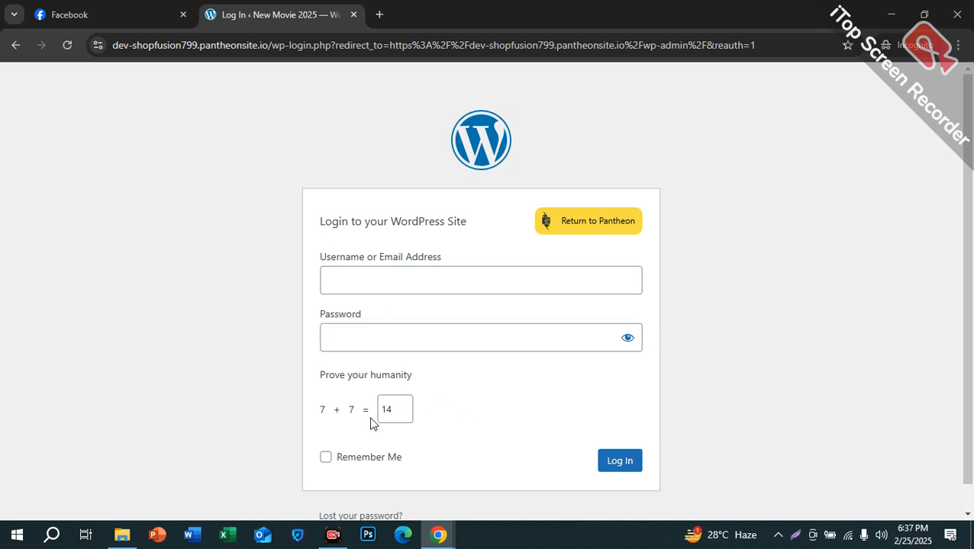
Highlight the humanity-check sum, demonstrate switching Remember Me on and off, and revisit the username and password fields.
triple_click(319, 424)
left_click(326, 457)
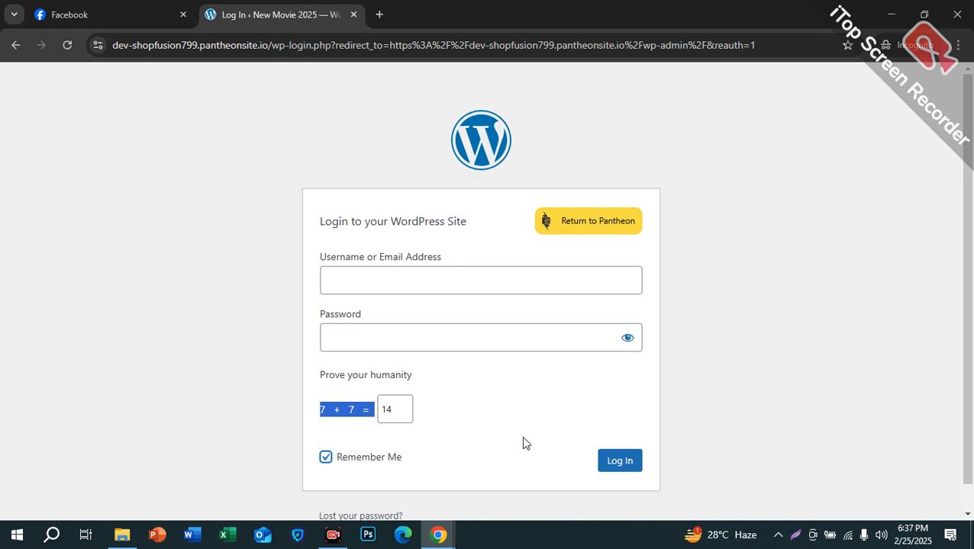
left_click(523, 443)
left_click(326, 457)
left_click(378, 282)
left_click(362, 336)
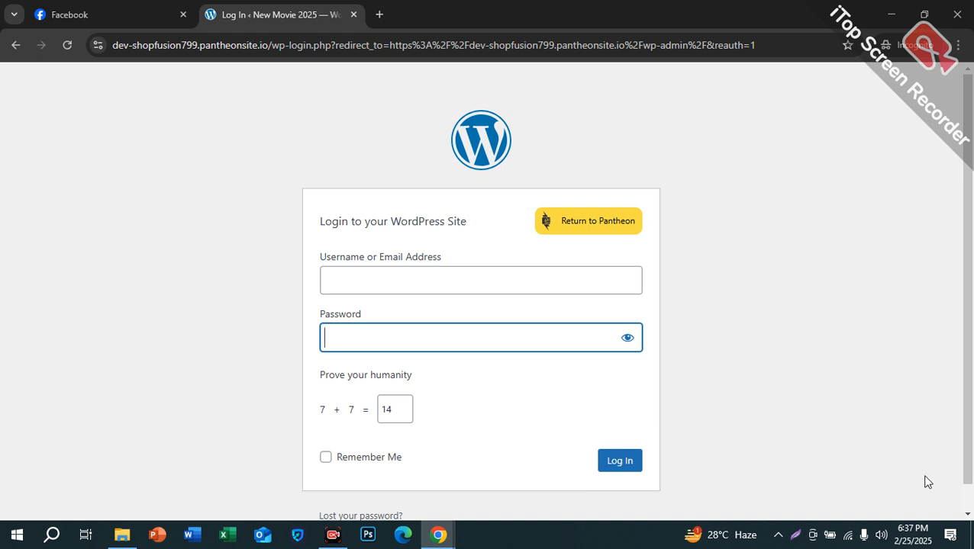
Try to log in to the WordPress site with the filled-in credentials and highlight the username in the login error.
left_click(630, 461)
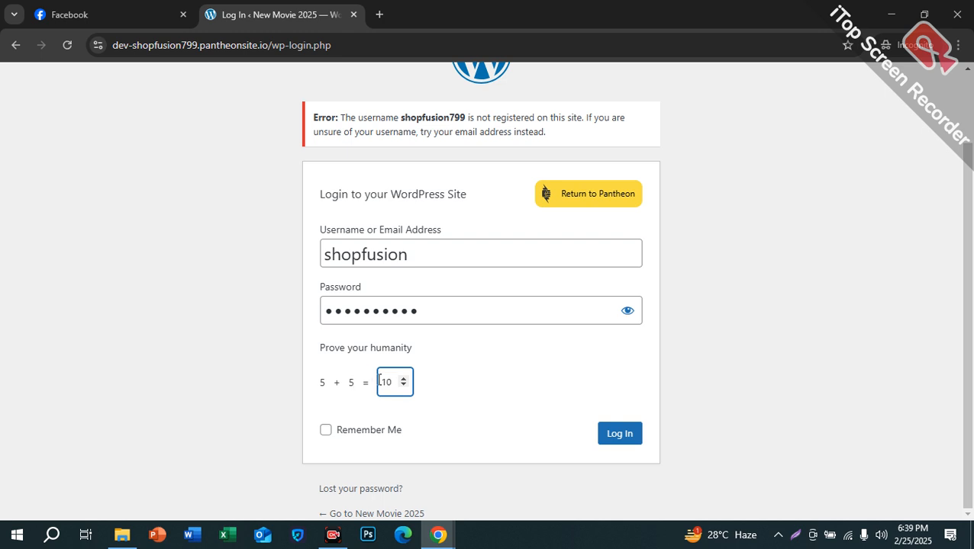
left_click(619, 434)
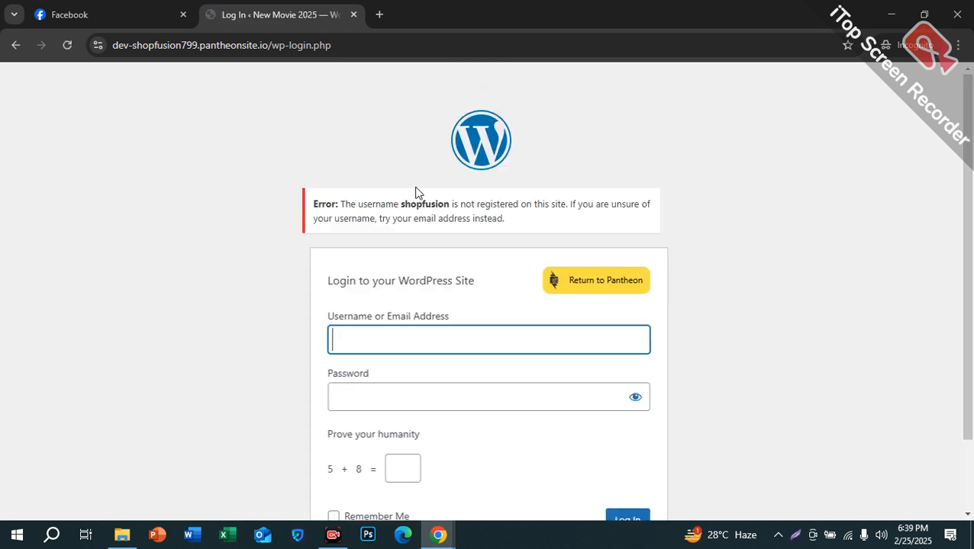
left_click_drag(450, 205, 357, 205)
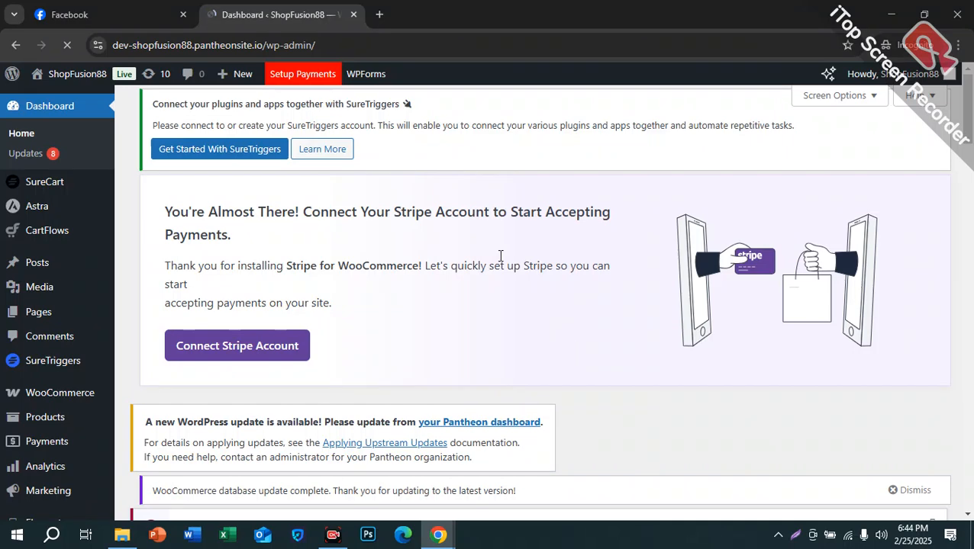
Glance at Facebook, highlight the ShopFusion88 dashboard's full wp-admin address, and look over the dashboard notices.
left_click(100, 8)
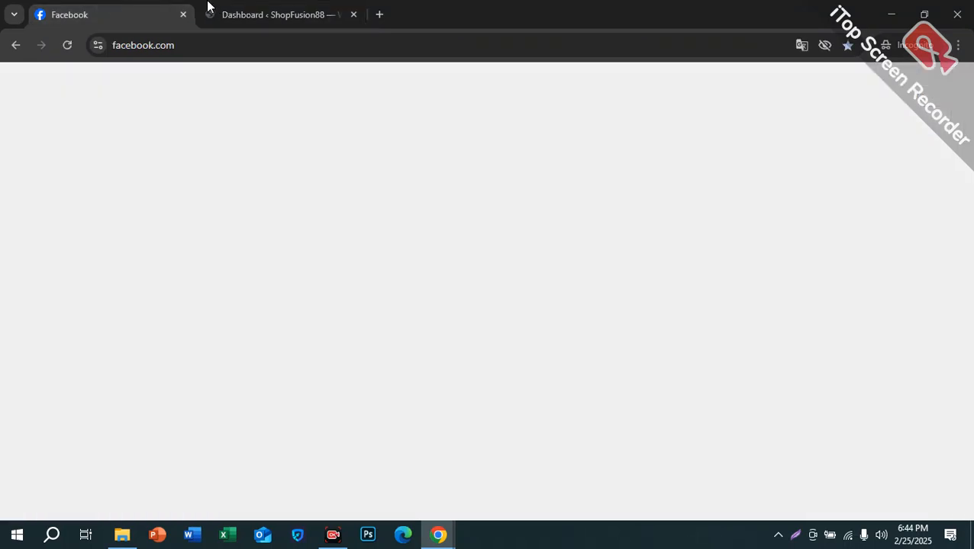
left_click(254, 9)
left_click_drag(269, 50, 324, 53)
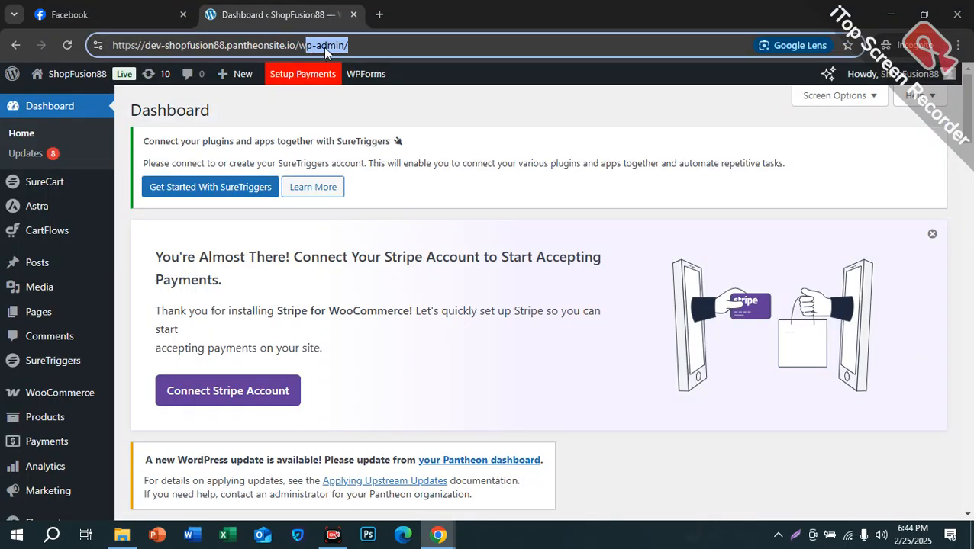
left_click_drag(413, 45, 5, 159)
scroll(362, 356, "down", 20)
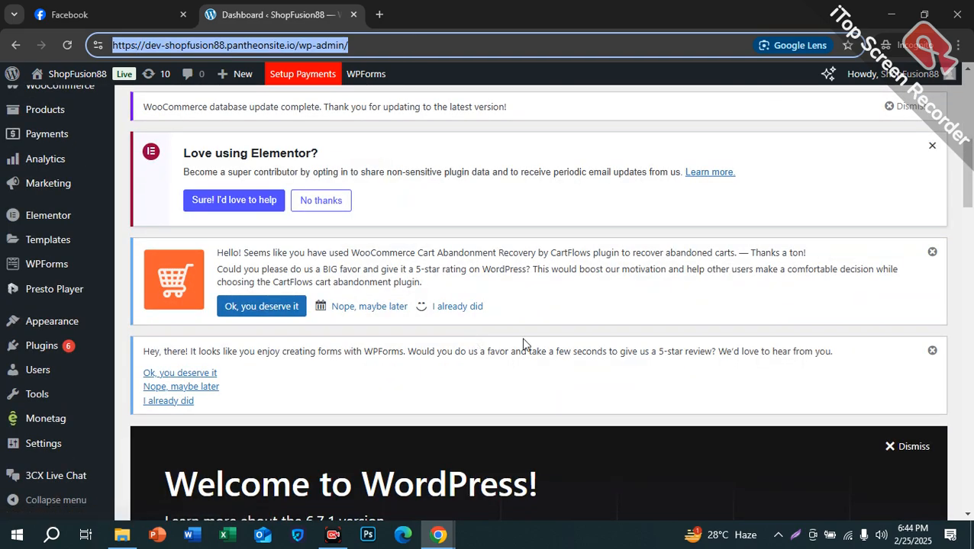
scroll(664, 386, "up", 20)
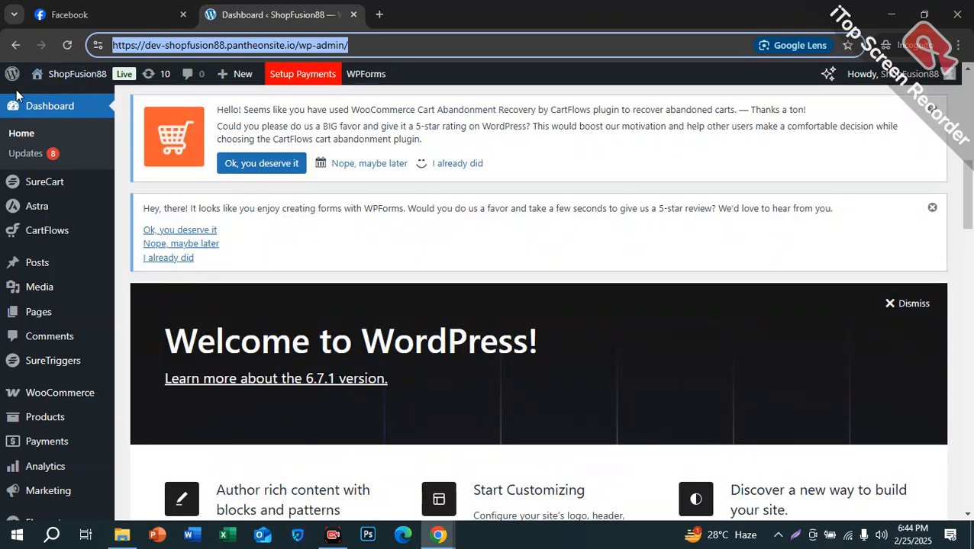
Open the live ShopFusion88 site from the dashboard in a new tab and switch to it.
mouse_move(65, 82)
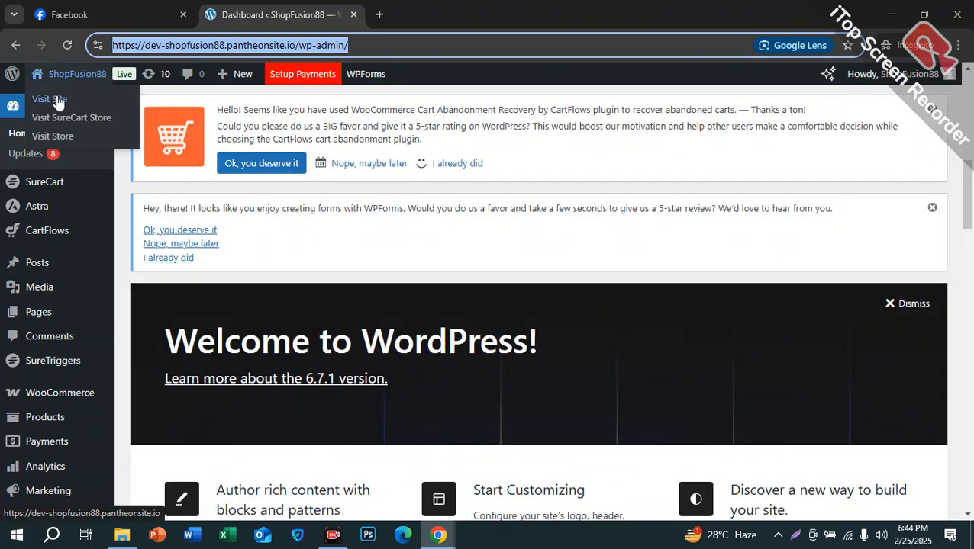
right_click(62, 98)
left_click(109, 116)
left_click(424, 14)
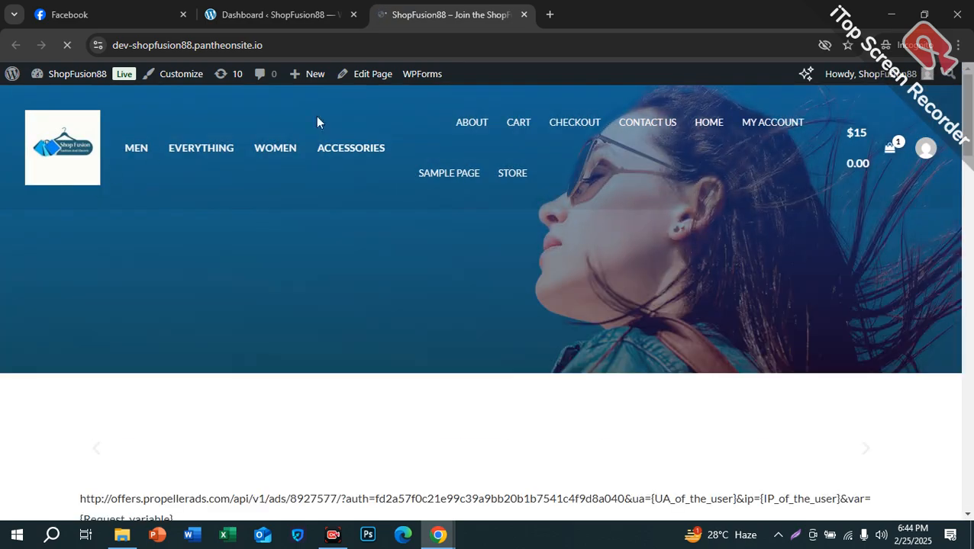
Look through the ShopFusion88 home page from the header banner and ad links to the footer's Subscribe form.
scroll(676, 264, "down", 10)
scroll(674, 264, "up", 8)
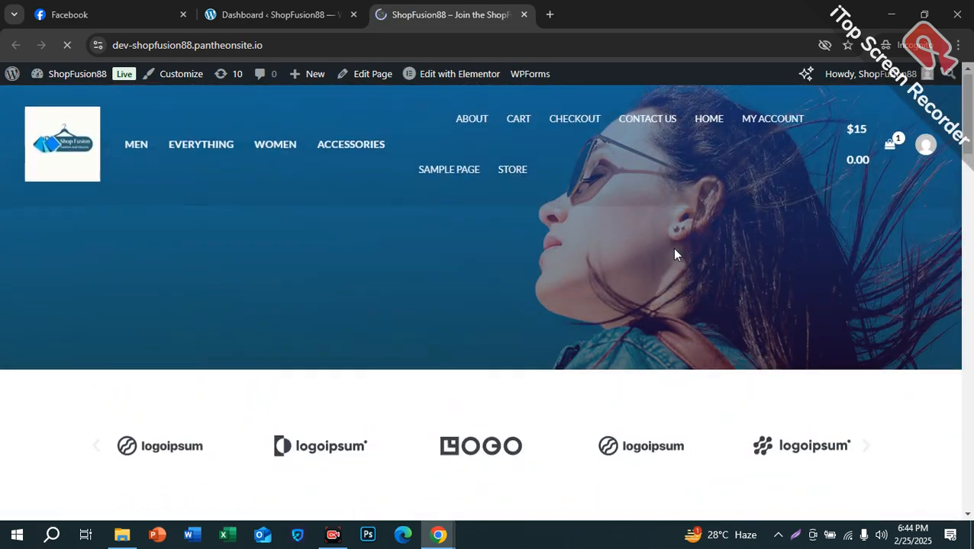
scroll(749, 226, "down", 20)
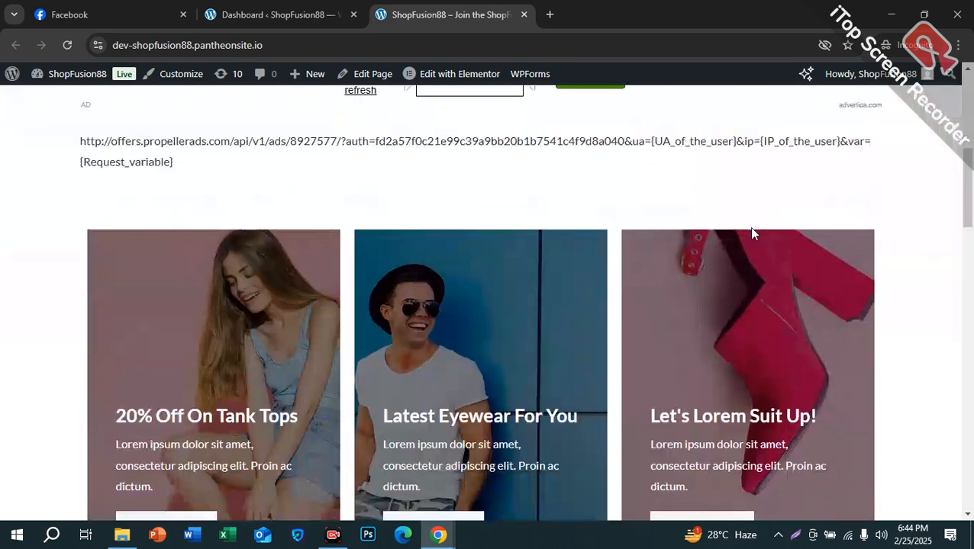
scroll(589, 217, "up", 10)
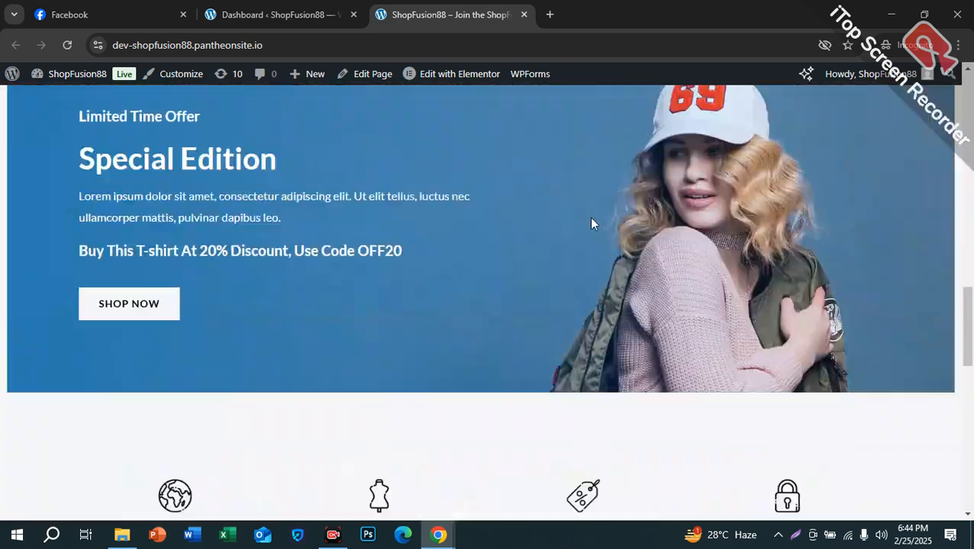
scroll(589, 217, "down", 9)
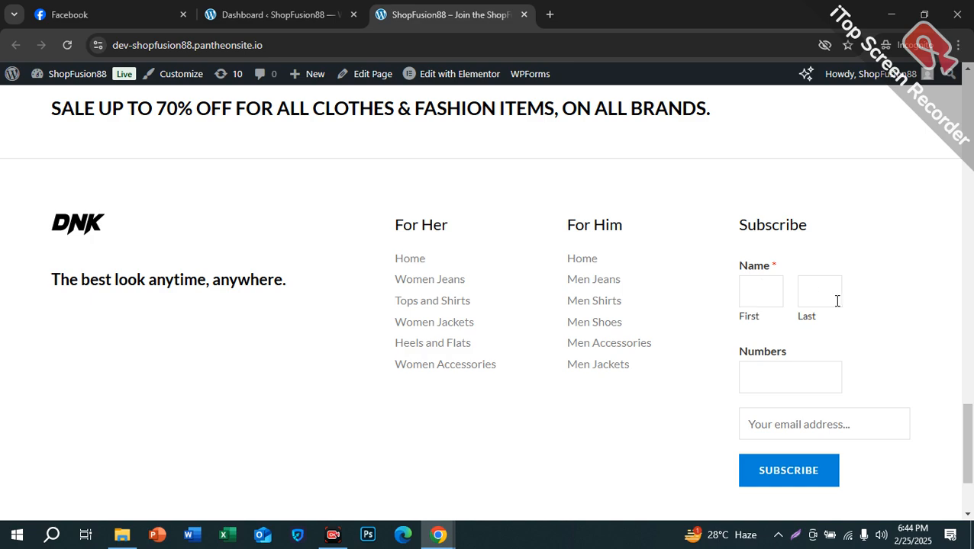
scroll(776, 306, "down", 3)
scroll(200, 144, "up", 10)
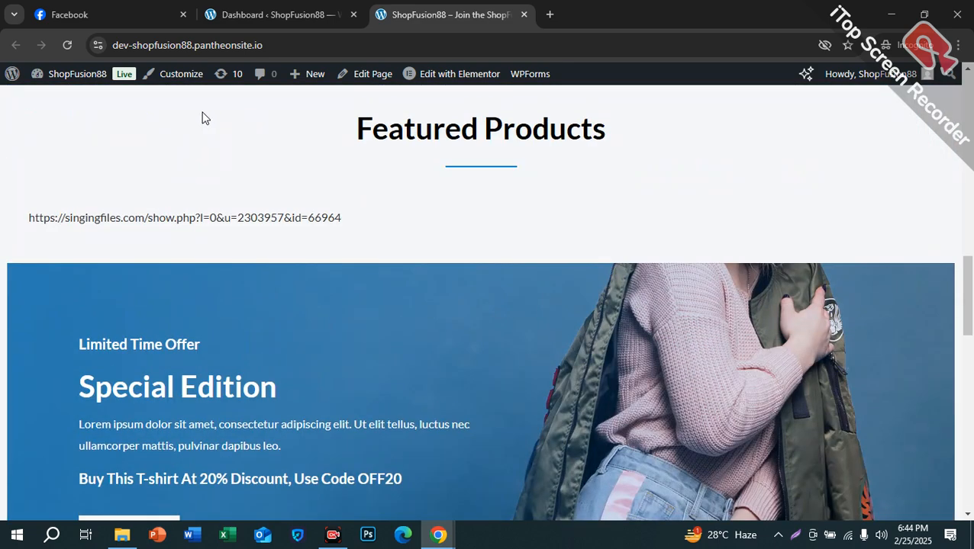
scroll(195, 120, "up", 6)
Return to the ShopFusion88 dashboard and review its widgets, with a brief look at the Facebook tab.
left_click(257, 17)
scroll(320, 199, "down", 1)
scroll(321, 206, "down", 10)
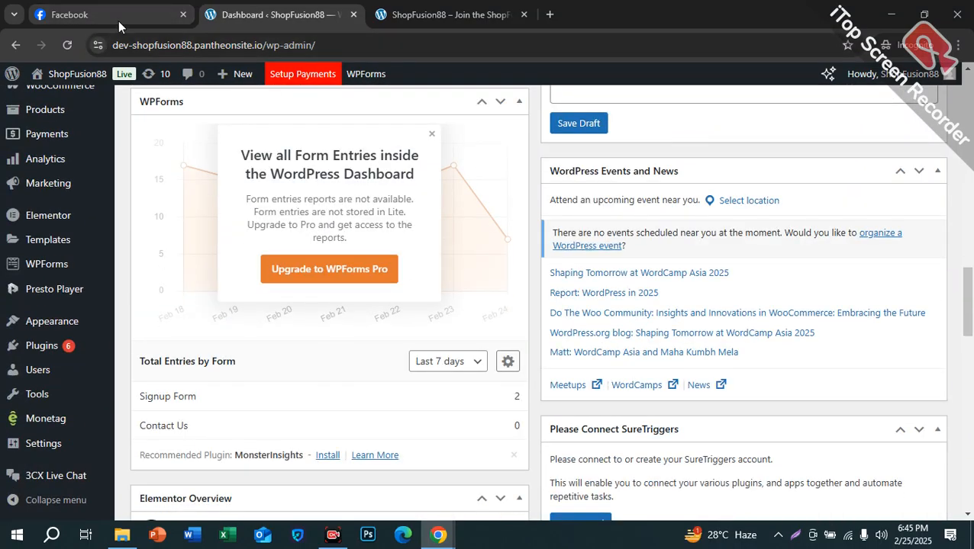
left_click(118, 22)
left_click(246, 16)
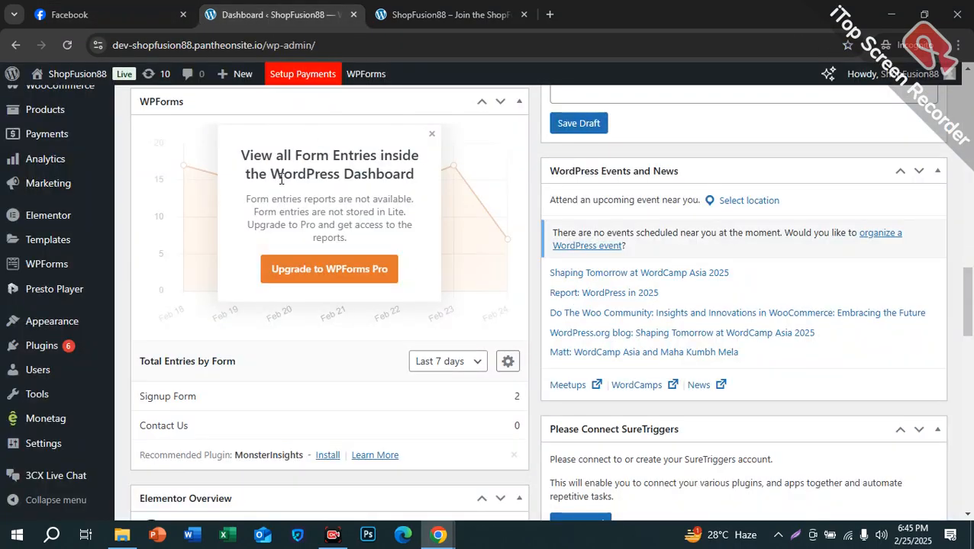
scroll(451, 206, "up", 15)
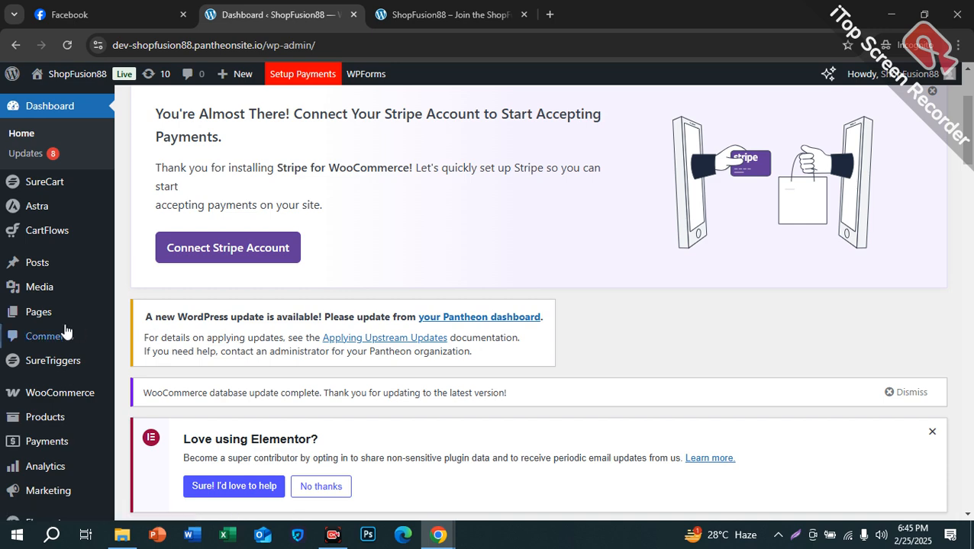
Open the Add New Plugin page of the ShopFusion88 site and bring its plugin search into view.
scroll(30, 343, "down", 1)
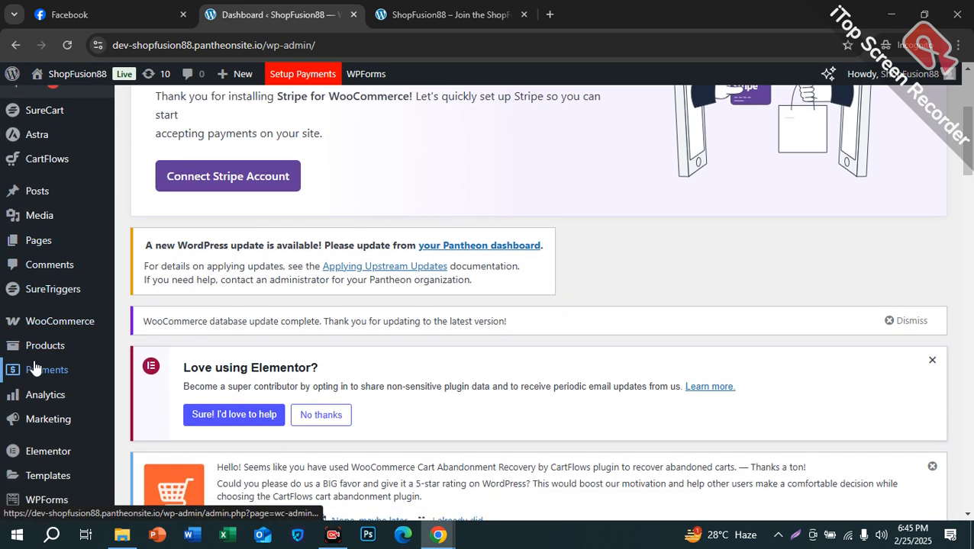
scroll(76, 366, "down", 3)
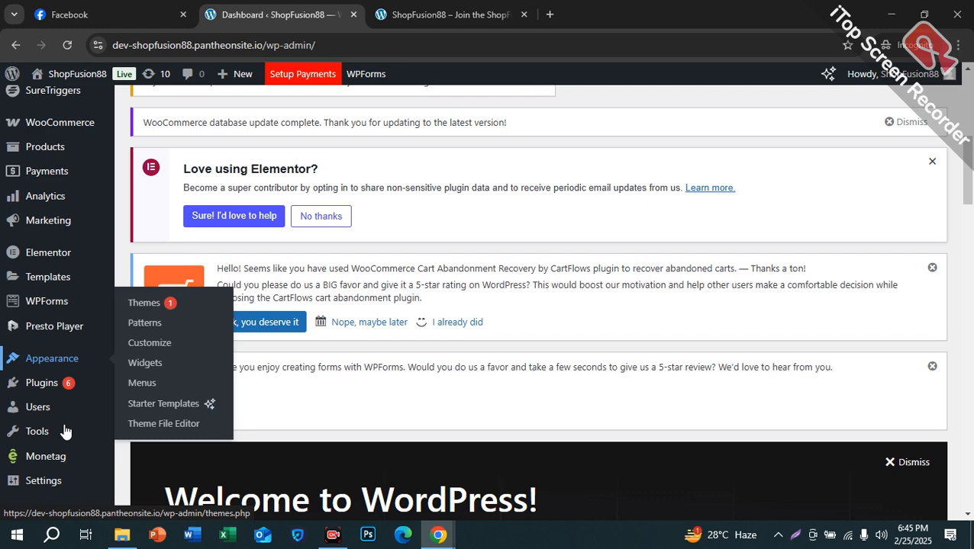
scroll(57, 397, "down", 1)
mouse_move(33, 360)
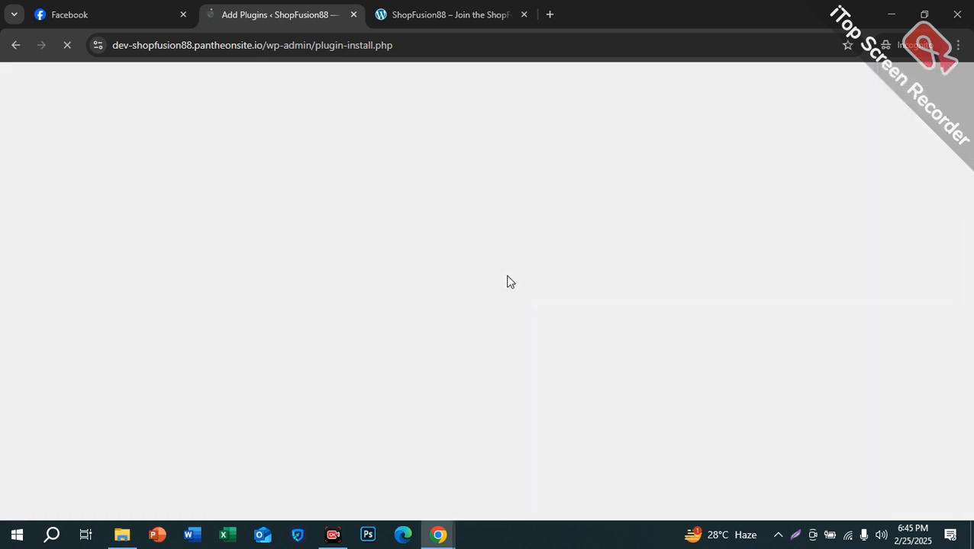
scroll(510, 328, "down", 3)
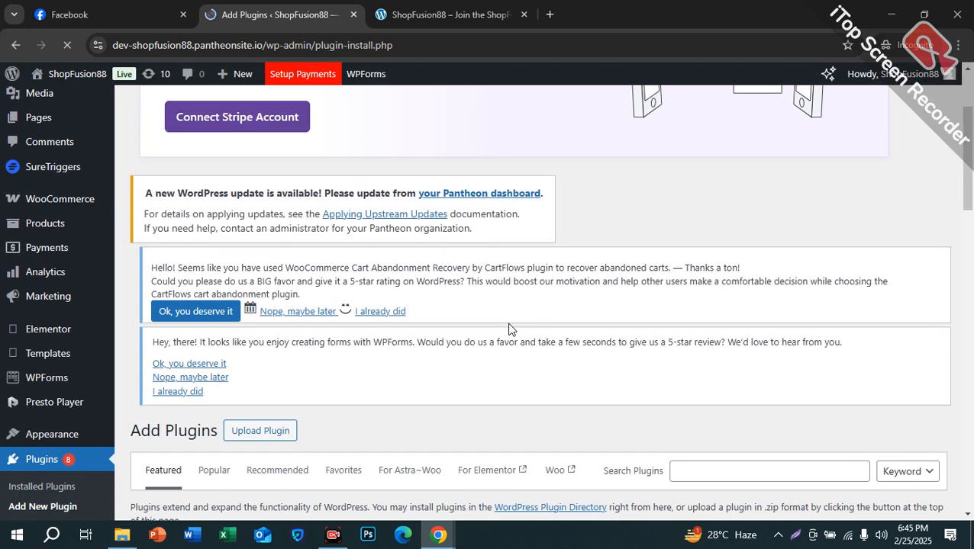
scroll(510, 328, "up", 2)
scroll(452, 310, "down", 5)
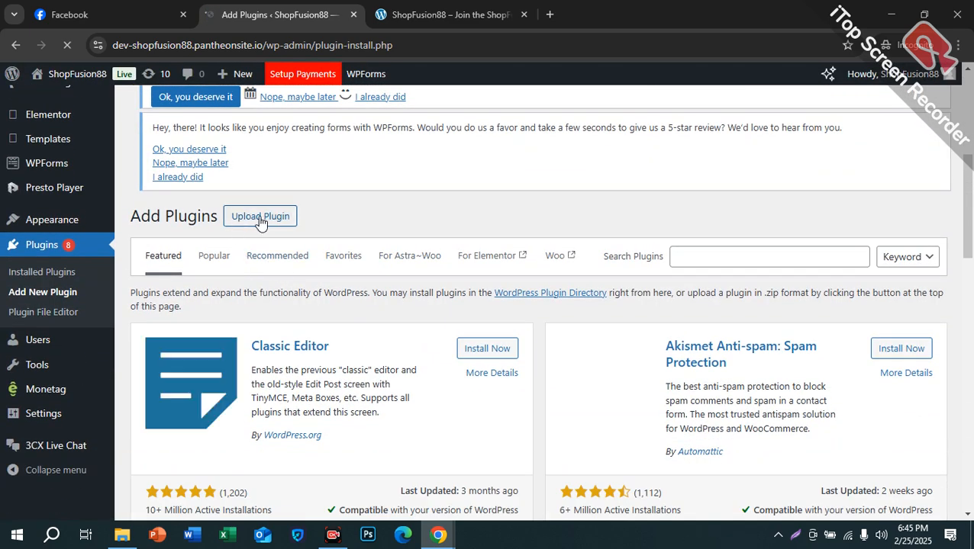
Search the plugin directory for "facebook helper".
left_click(680, 260)
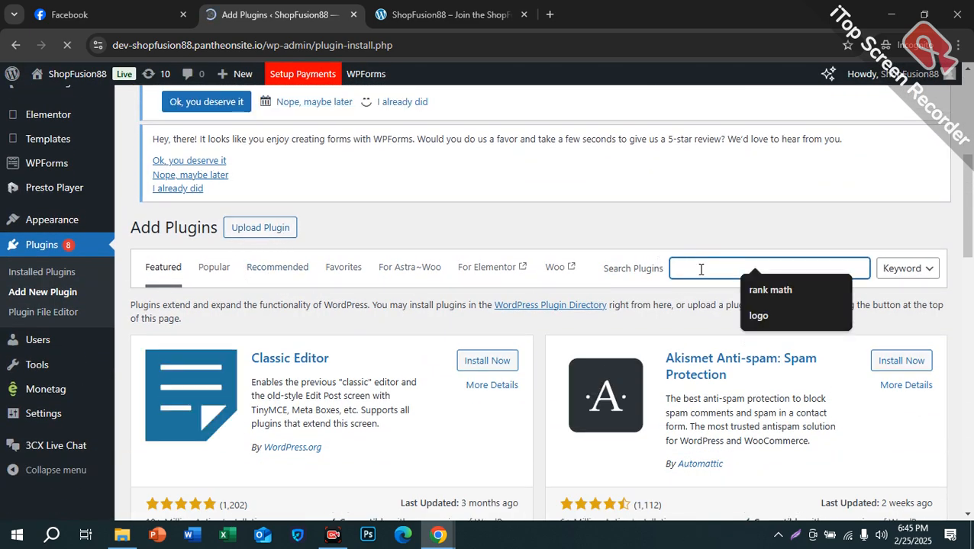
scroll(649, 281, "down", 2)
scroll(622, 283, "up", 1)
left_click(665, 157)
left_click(693, 197)
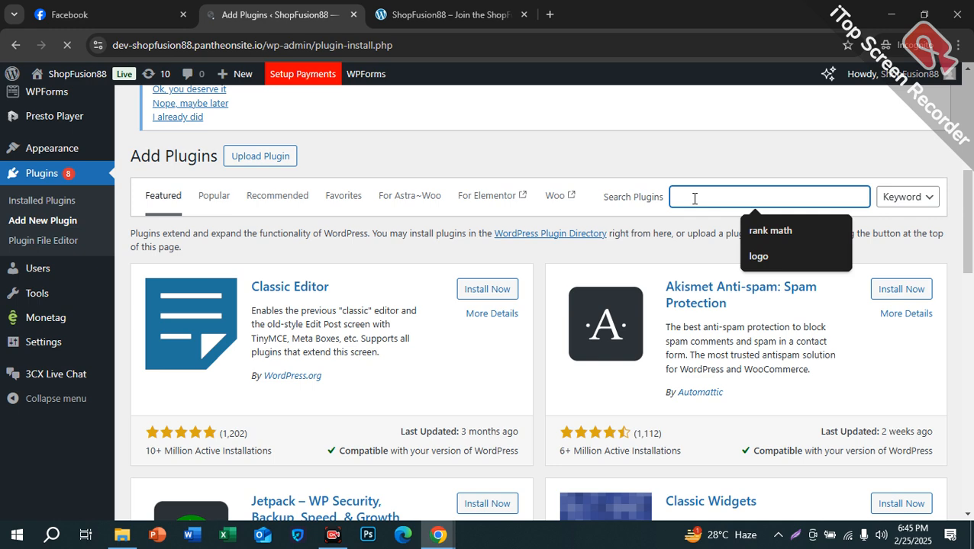
type("f")
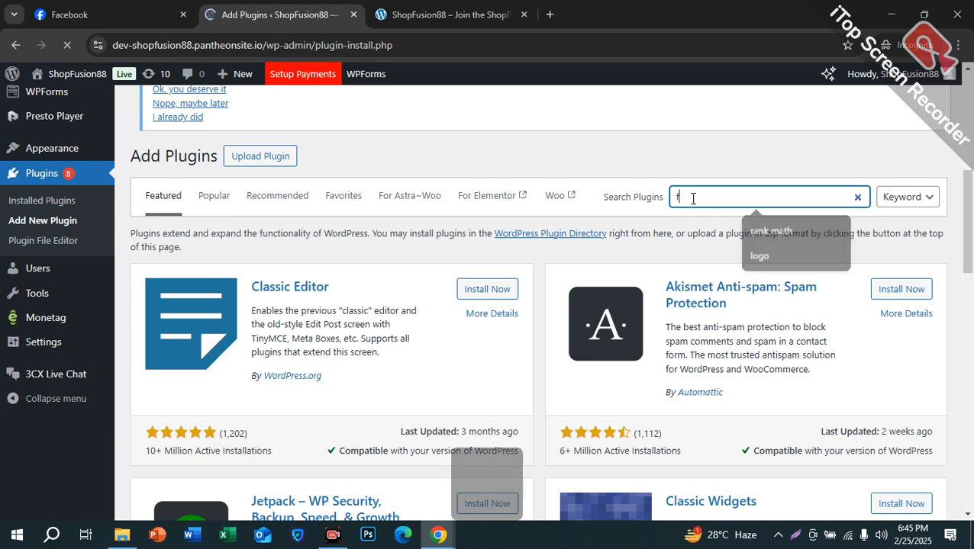
type("acebook")
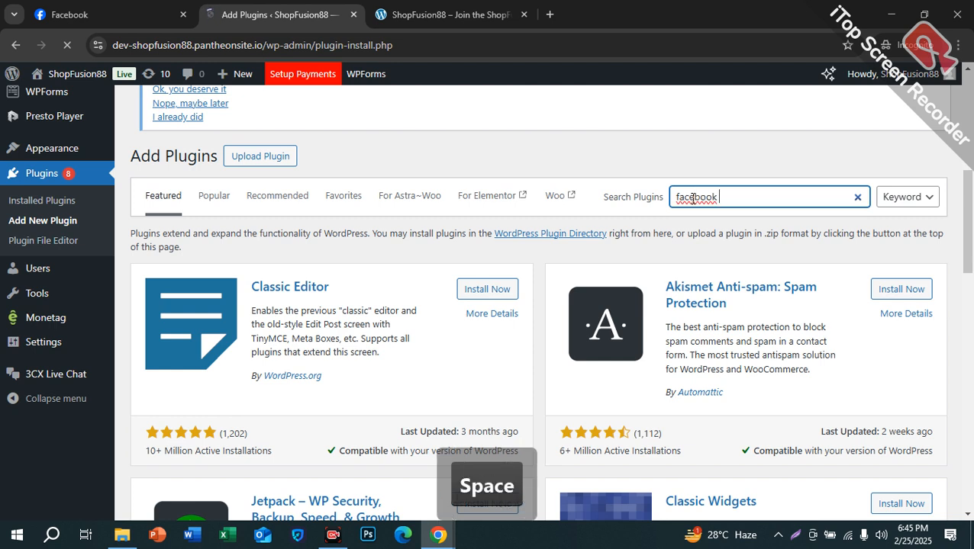
key("BackSpace")
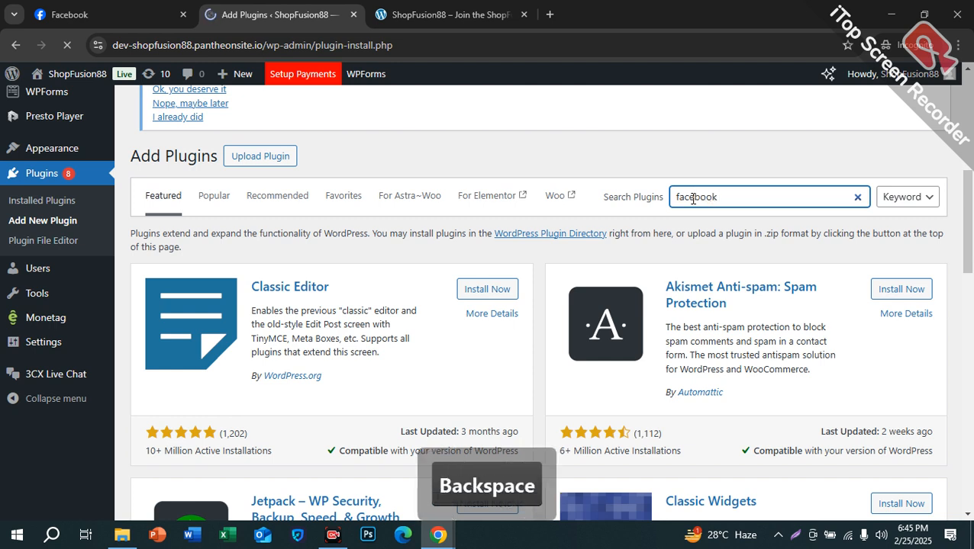
type("helper")
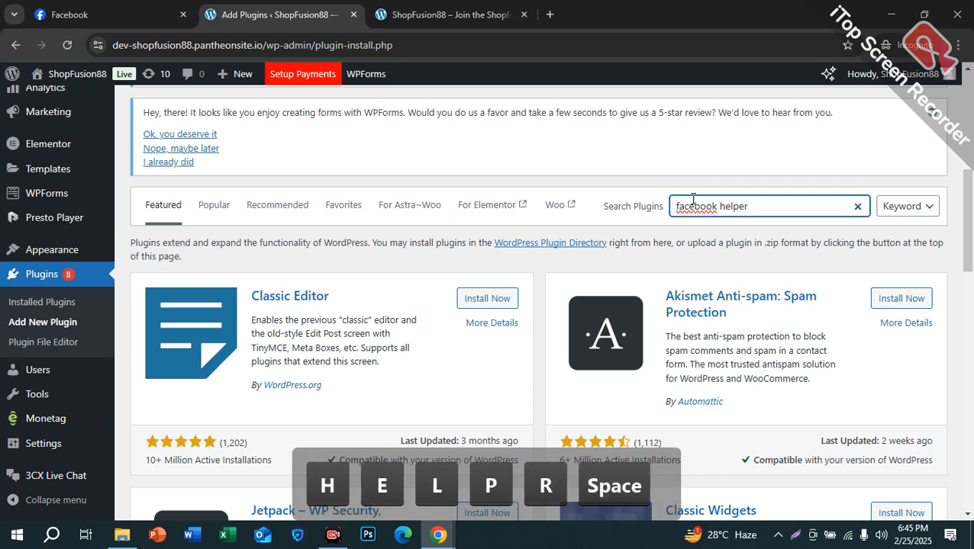
key("Return")
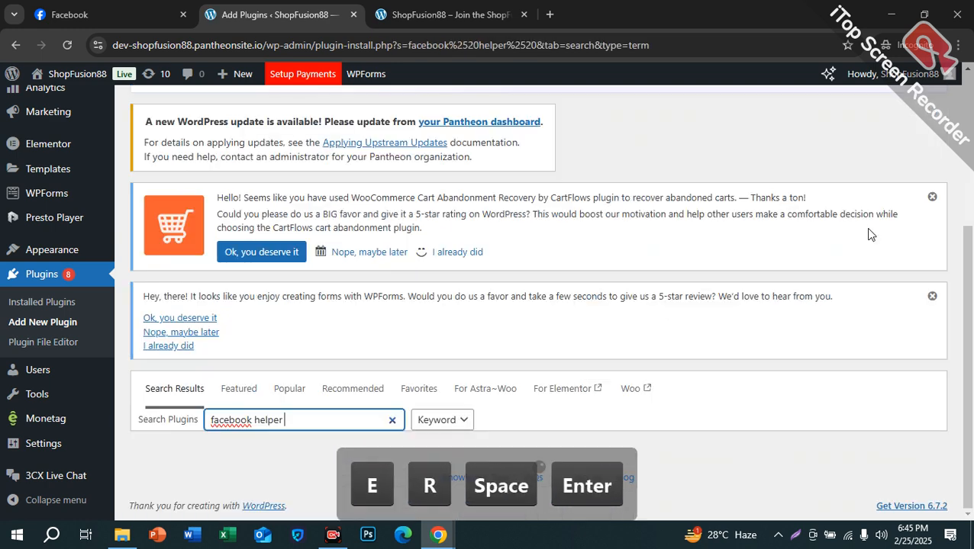
Change the plugin search to "facebook pixel".
left_click_drag(293, 419, 263, 422)
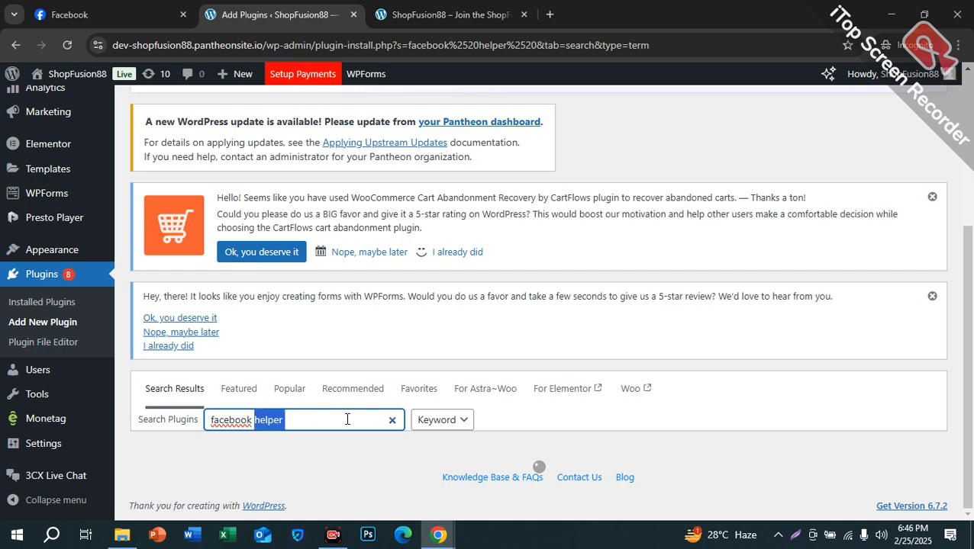
type("p")
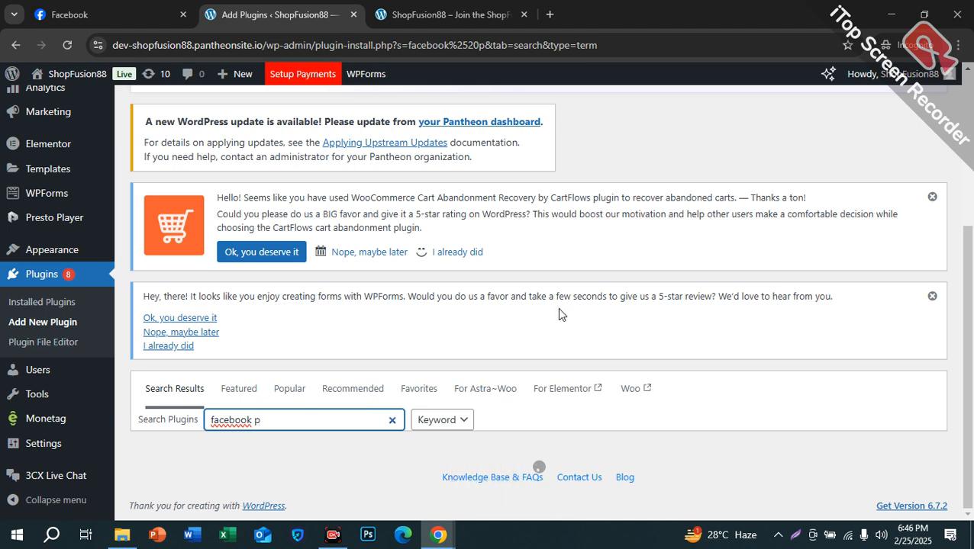
type("ixel")
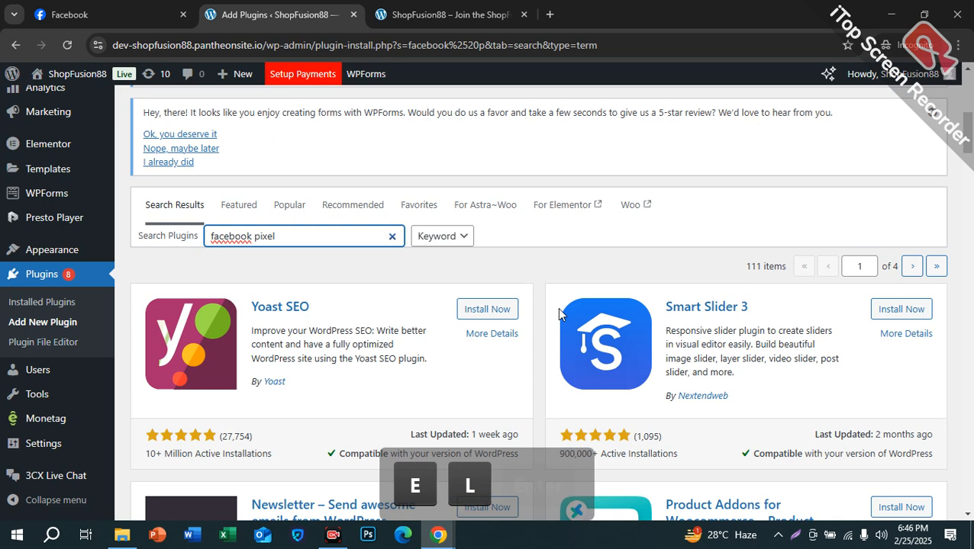
key("Return")
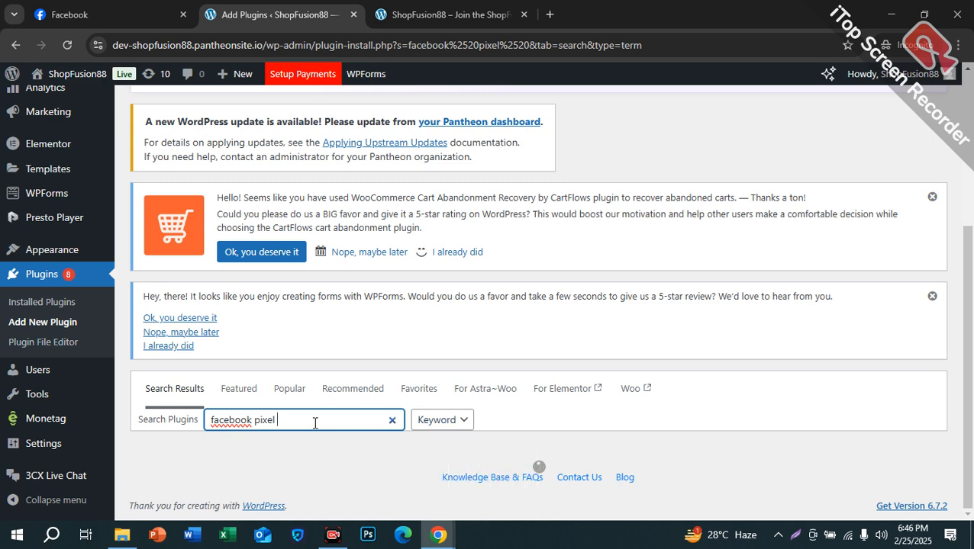
Change the plugin search to "pixel for fac".
left_click_drag(257, 422, 209, 420)
key("BackSpace")
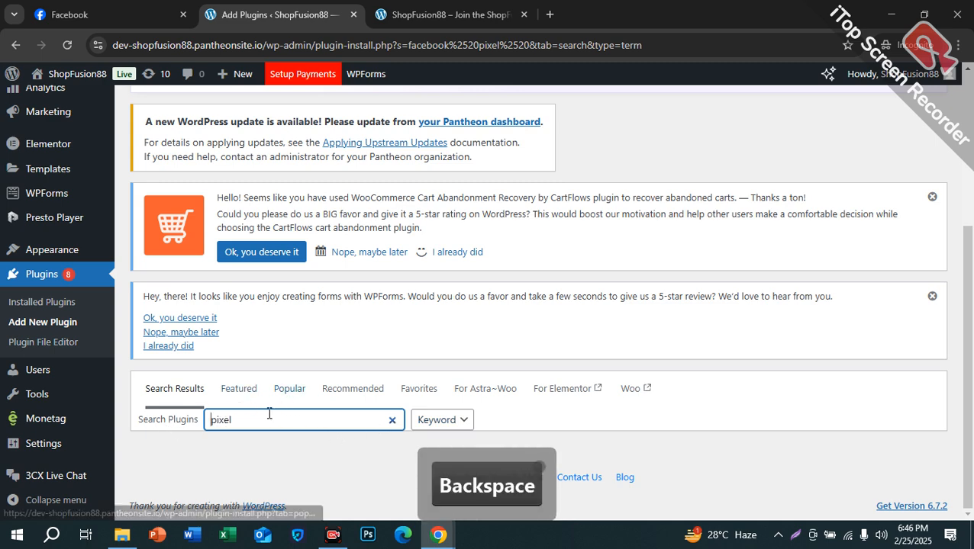
key("BackSpace")
type("for f")
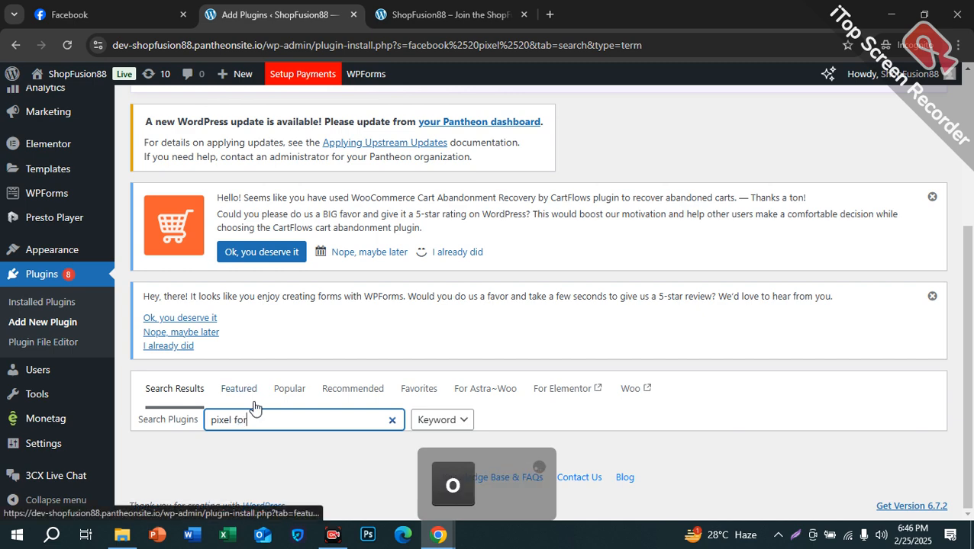
type("ac")
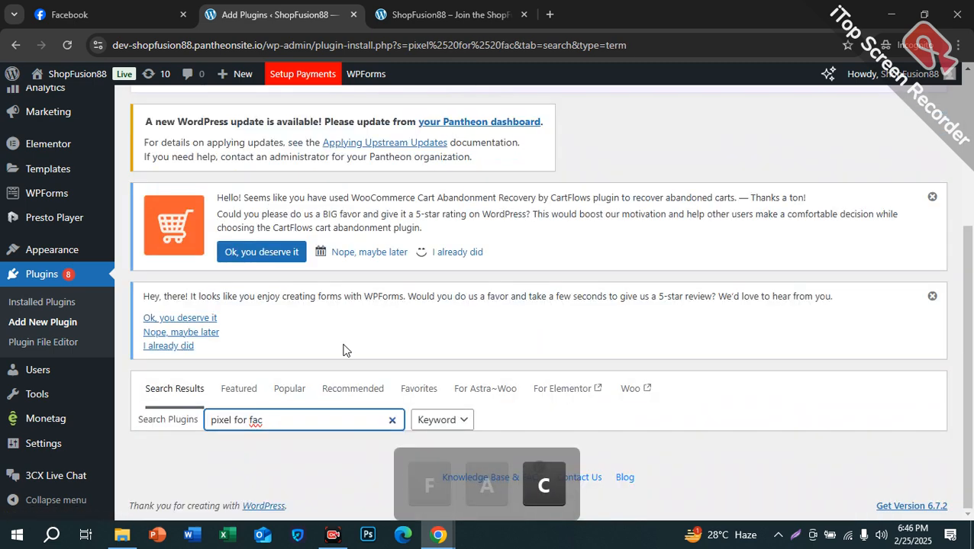
Replace the plugin search with "facebook for woocommerse" and check the results.
left_click_drag(282, 417, 135, 429)
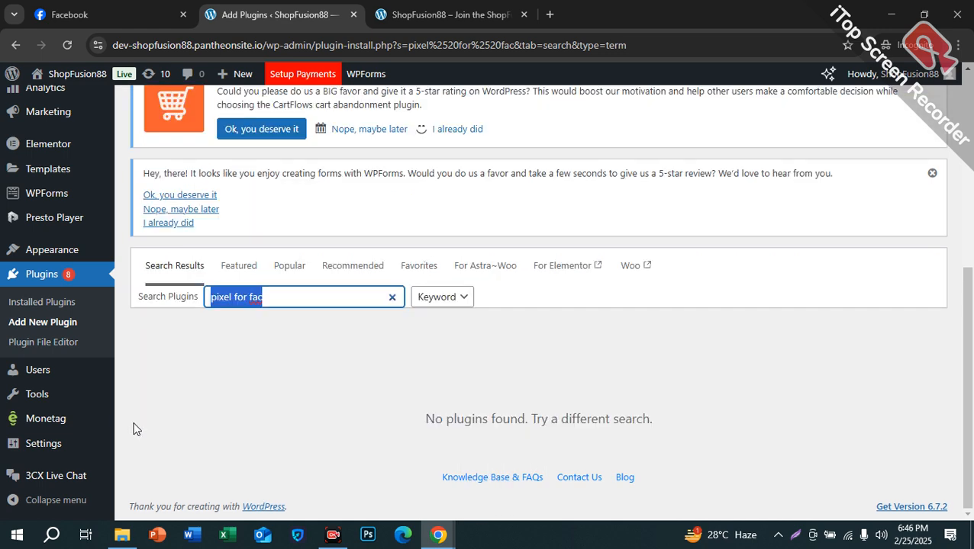
type("facebook fo")
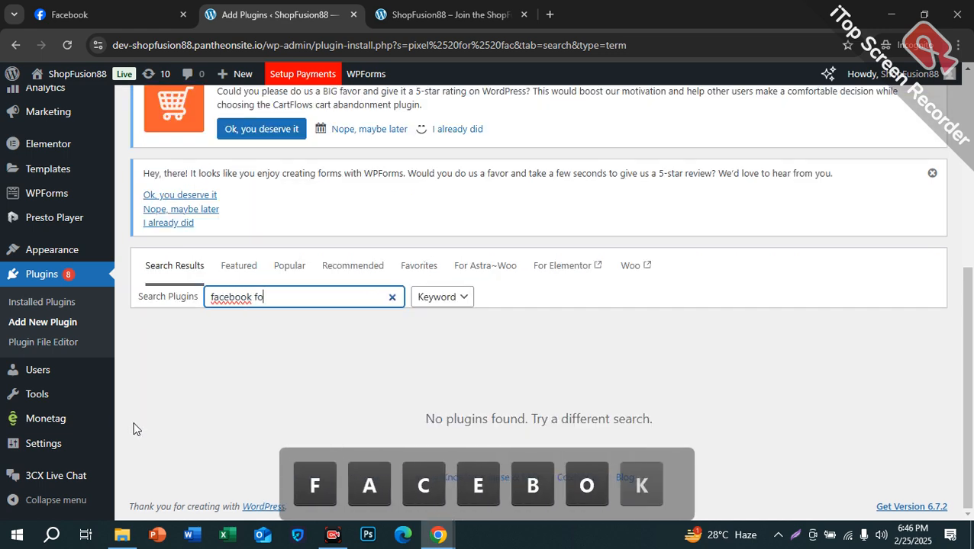
type("r woo")
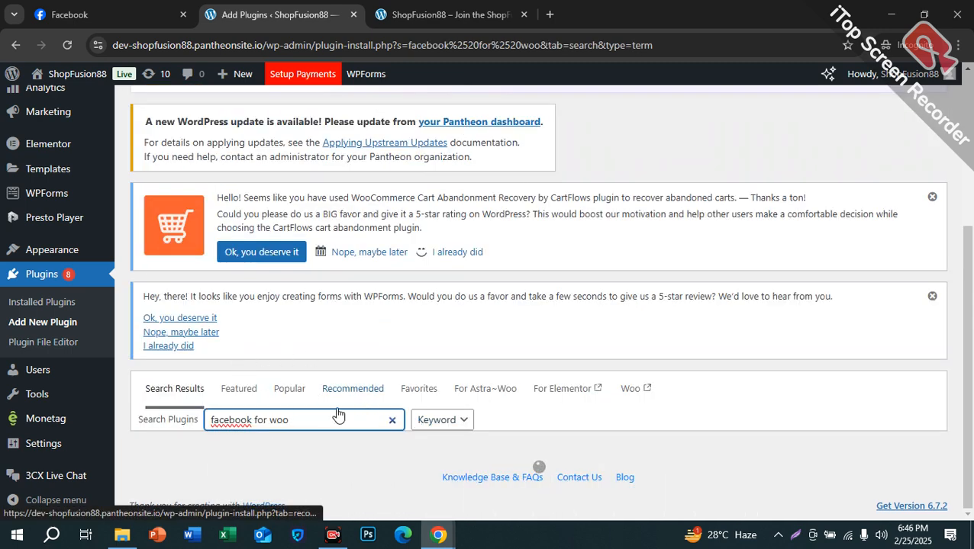
type("c")
type("omme")
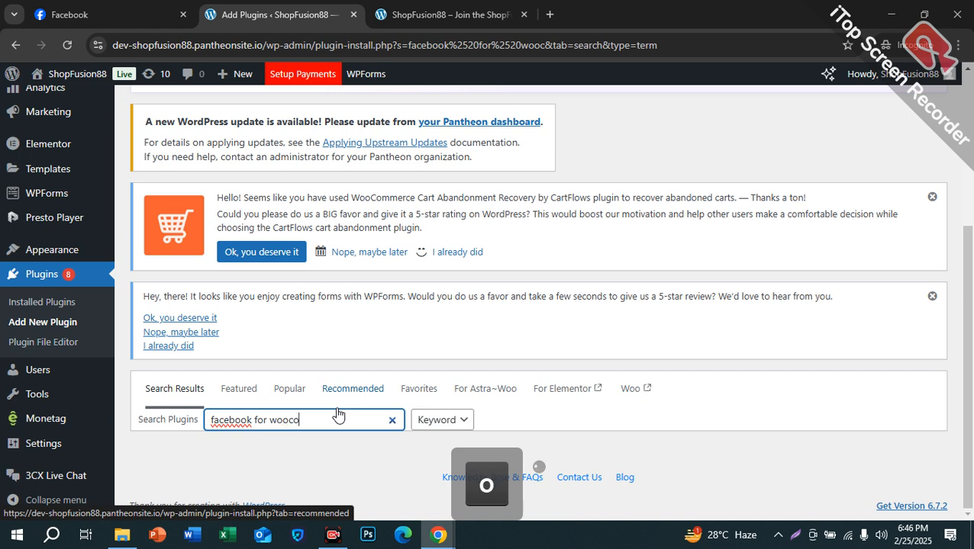
type("rse")
key("Return")
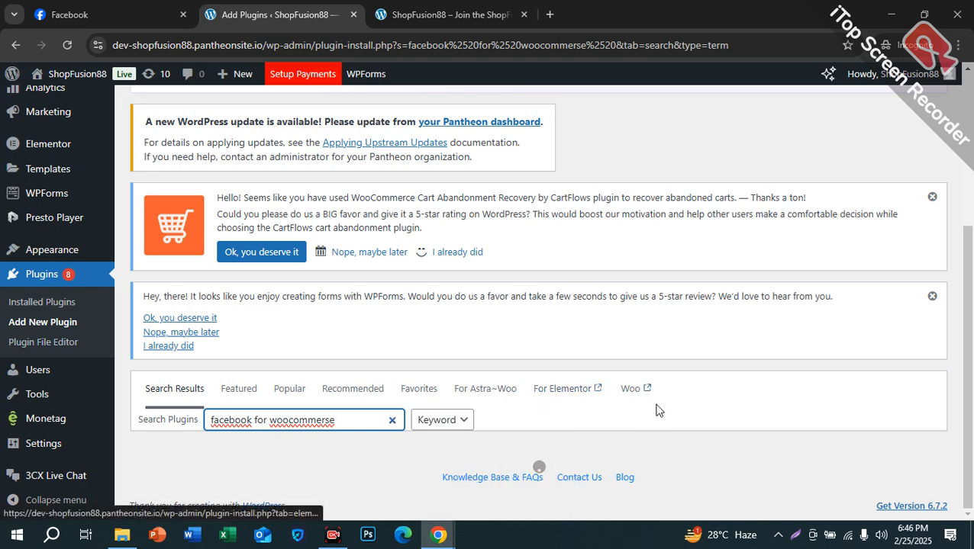
scroll(643, 408, "down", 5)
scroll(663, 421, "up", 4)
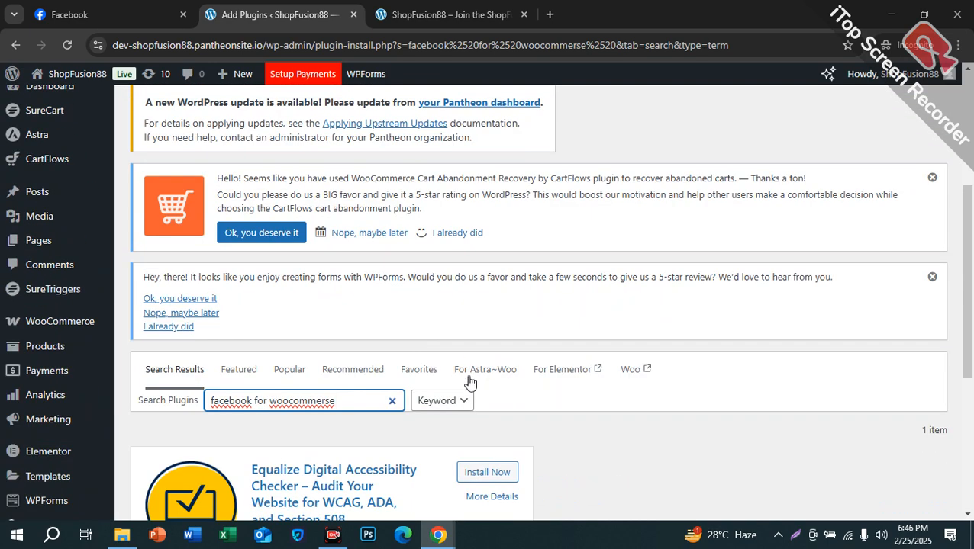
scroll(277, 282, "down", 2)
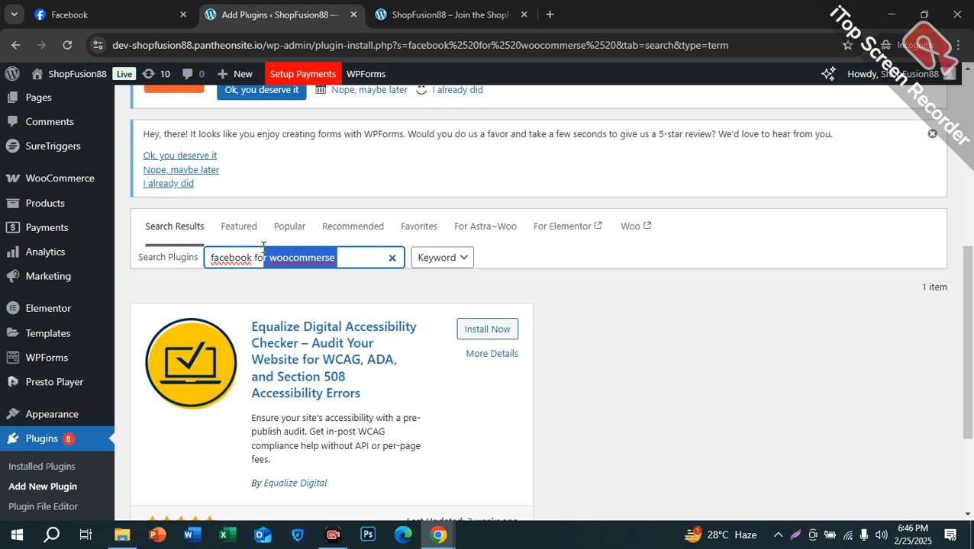
Shorten the plugin search to "facebook fo", look over the results, and extend it to "facebook for".
key("BackSpace")
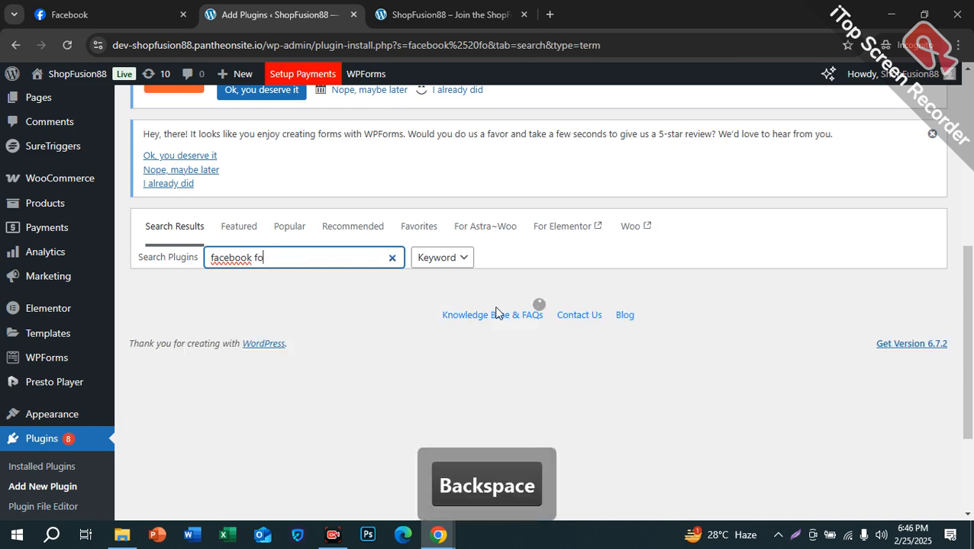
scroll(462, 349, "down", 6)
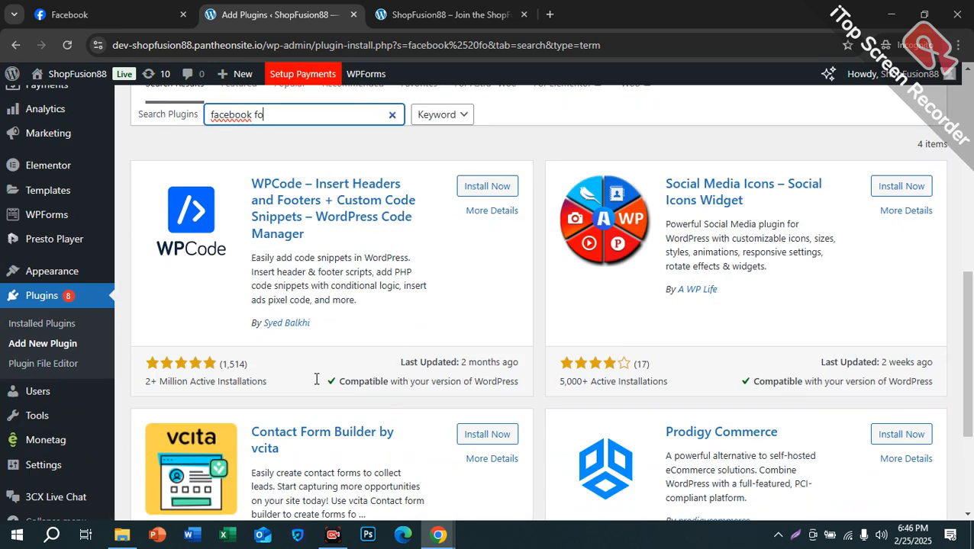
scroll(366, 375, "up", 7)
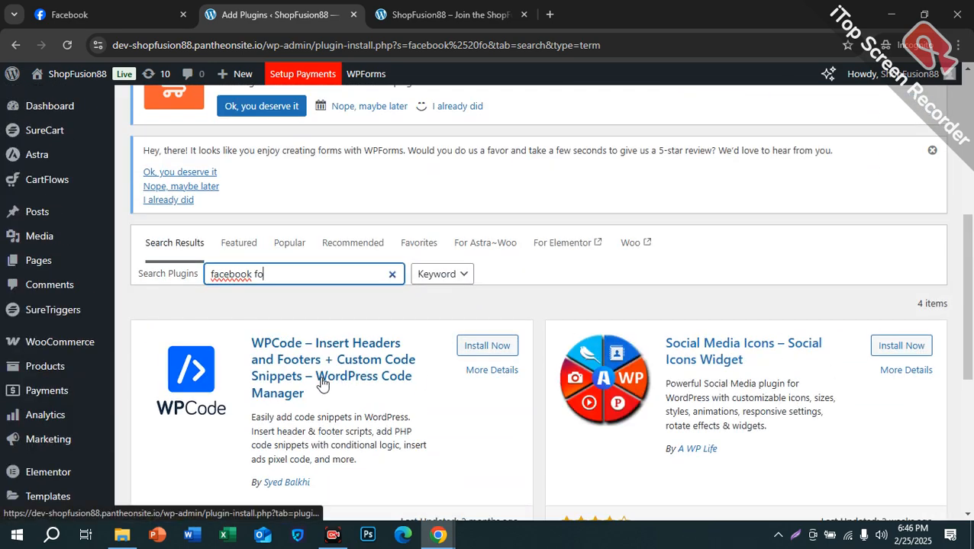
type("r")
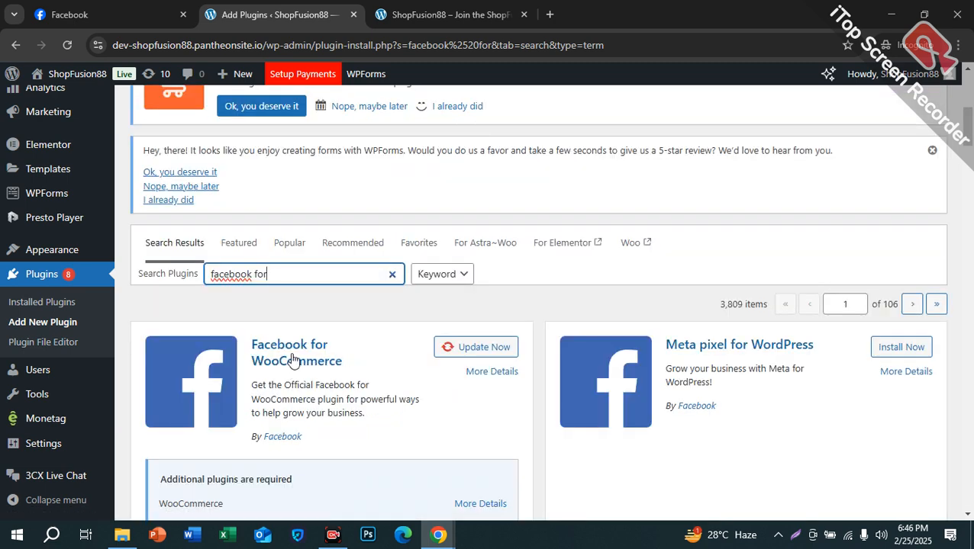
Update the Facebook for WooCommerce plugin, then open and close the details of its required WooCommerce plugin.
scroll(324, 344, "down", 1)
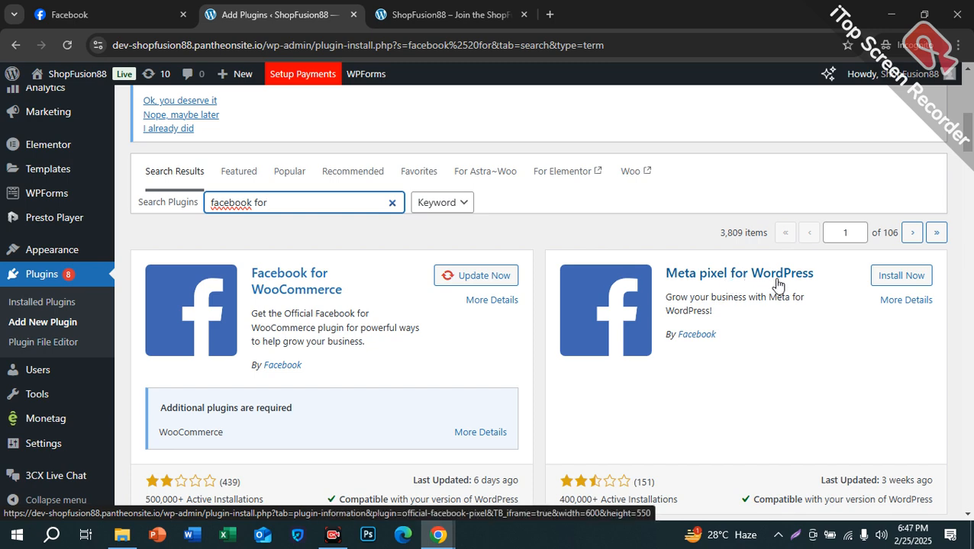
scroll(777, 283, "down", 2)
scroll(782, 293, "up", 1)
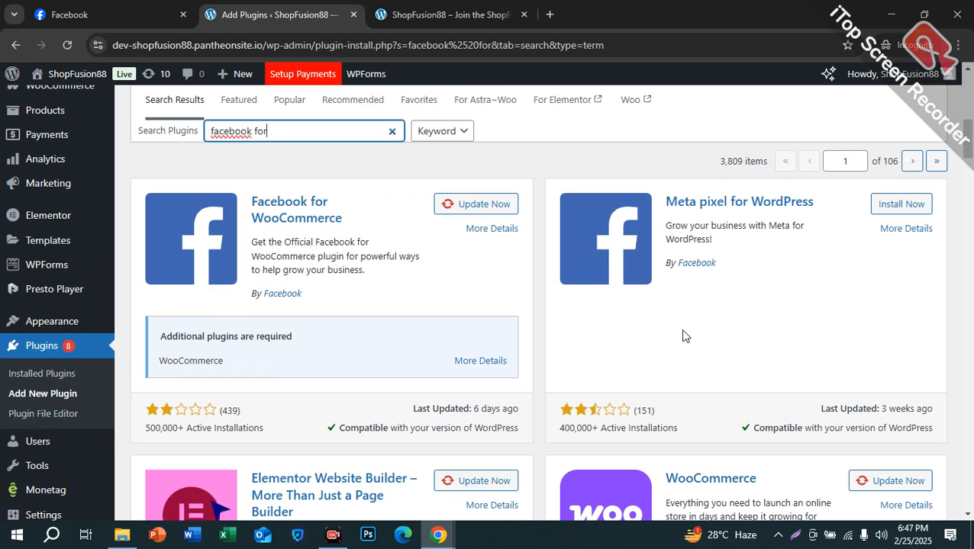
left_click(472, 206)
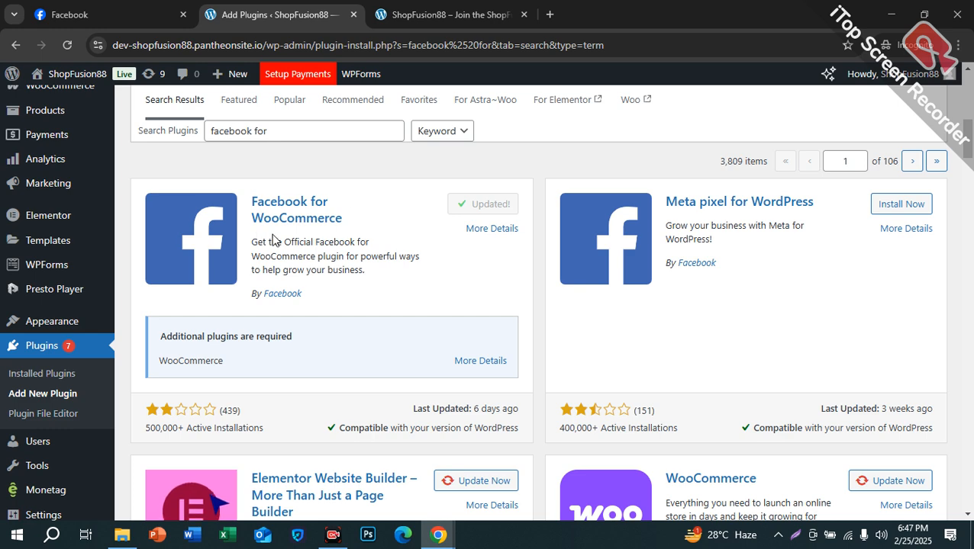
left_click(479, 362)
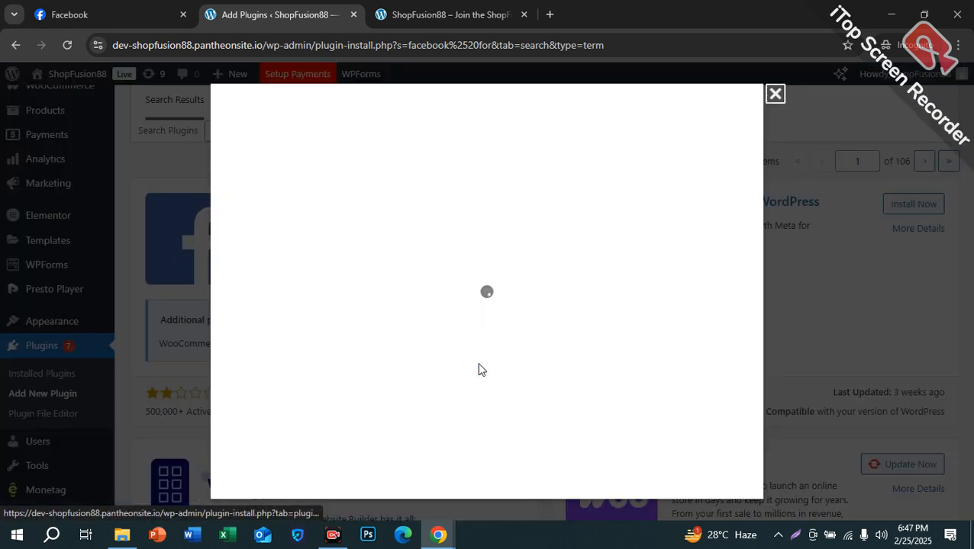
left_click(776, 95)
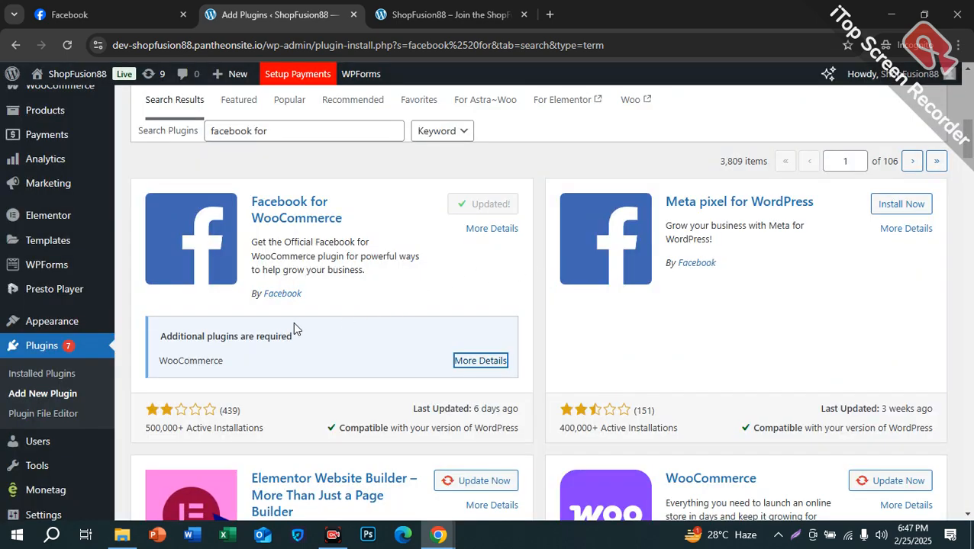
Open and close the Facebook for WooCommerce plugin details and check its update status and required plugins.
scroll(291, 323, "down", 1)
scroll(289, 319, "up", 2)
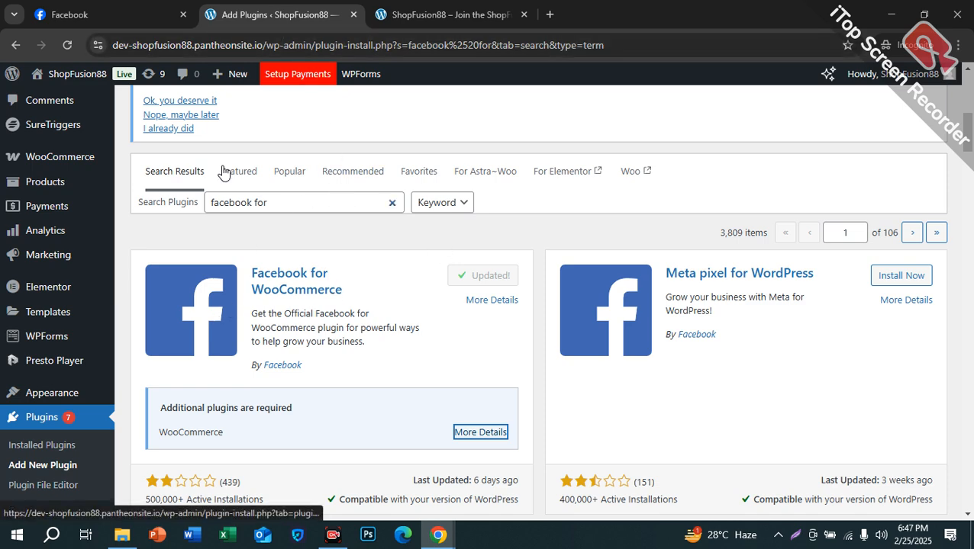
left_click(254, 281)
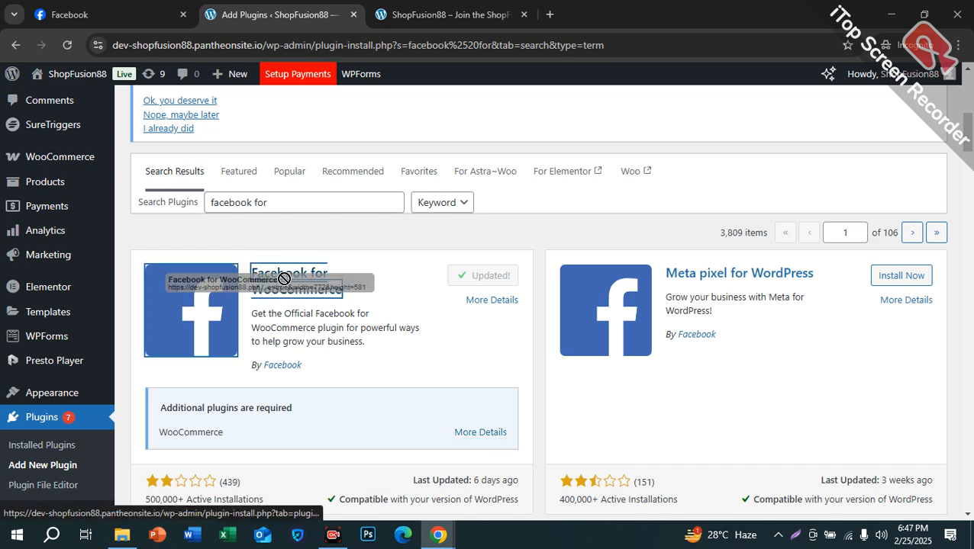
left_click(182, 305)
left_click(772, 95)
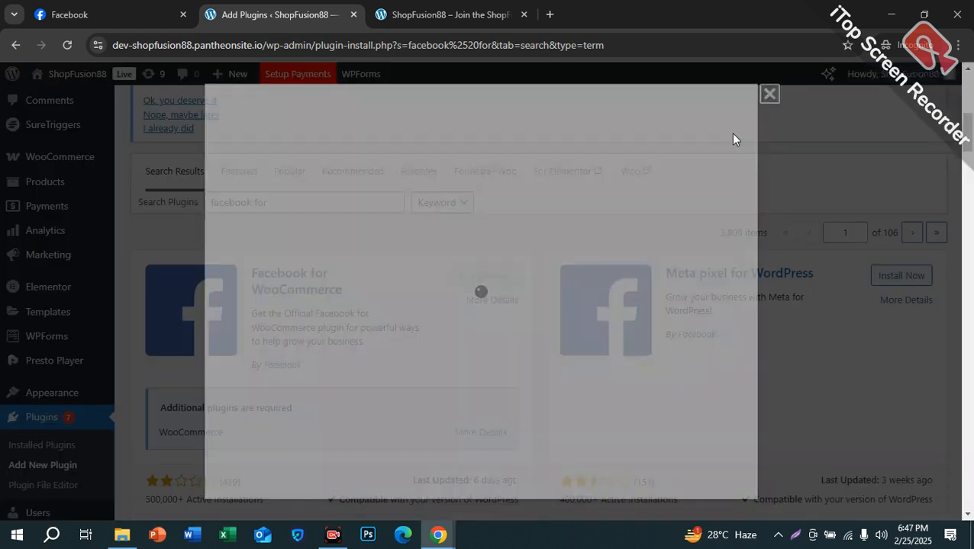
left_click(490, 281)
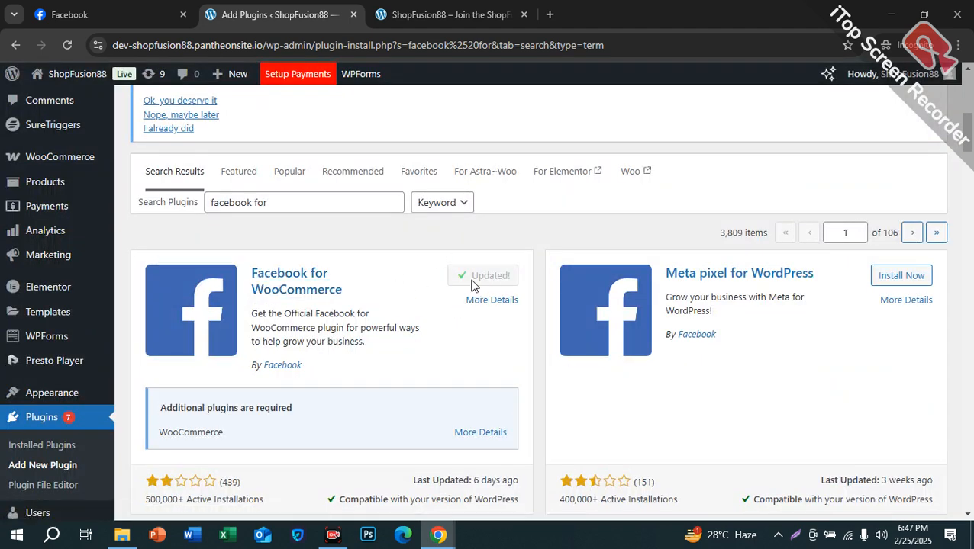
scroll(92, 397, "down", 2)
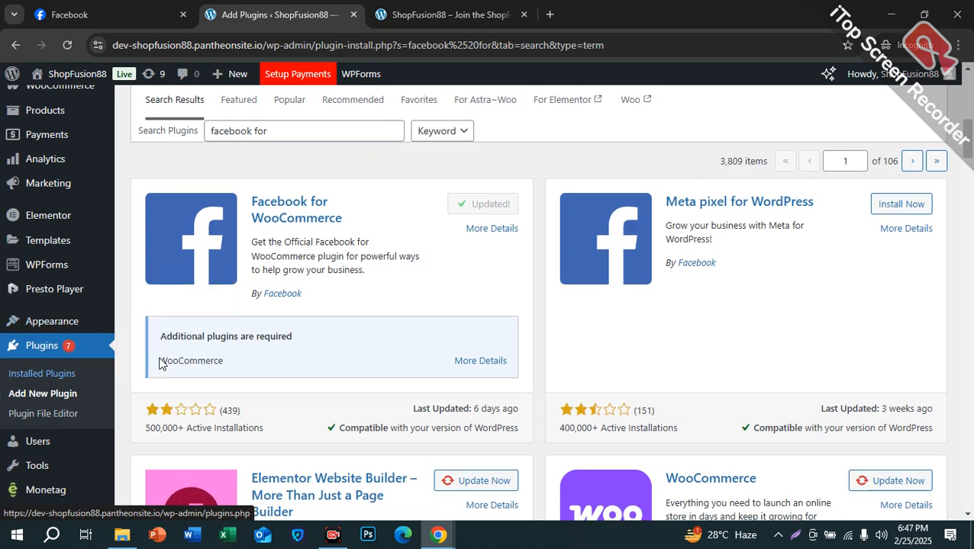
scroll(190, 362, "up", 3)
Open a new browser tab and place it directly after the Facebook tab.
left_click(123, 7)
left_click(217, 45)
left_click(549, 14)
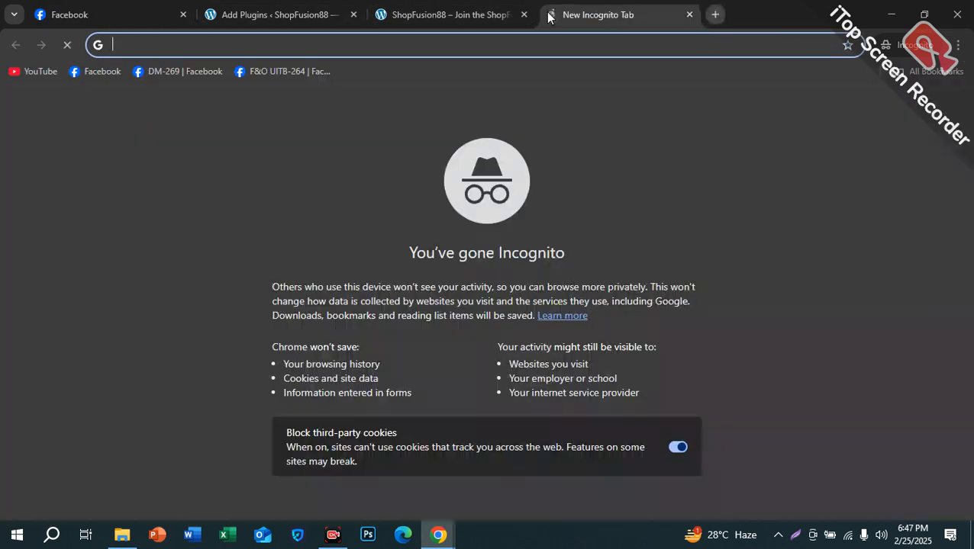
left_click_drag(569, 17, 229, 20)
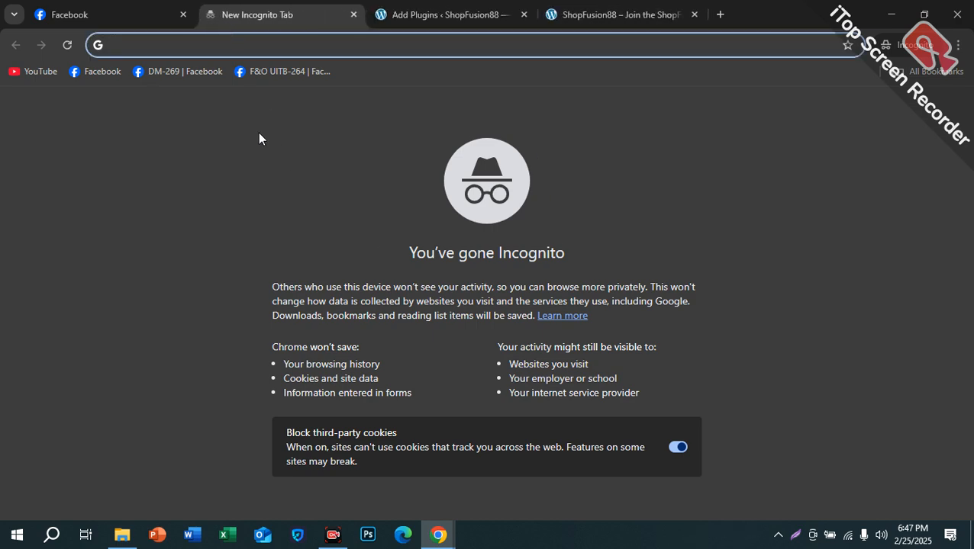
Load the address busness.facebook.com in the new tab.
type("Busness.faceboo")
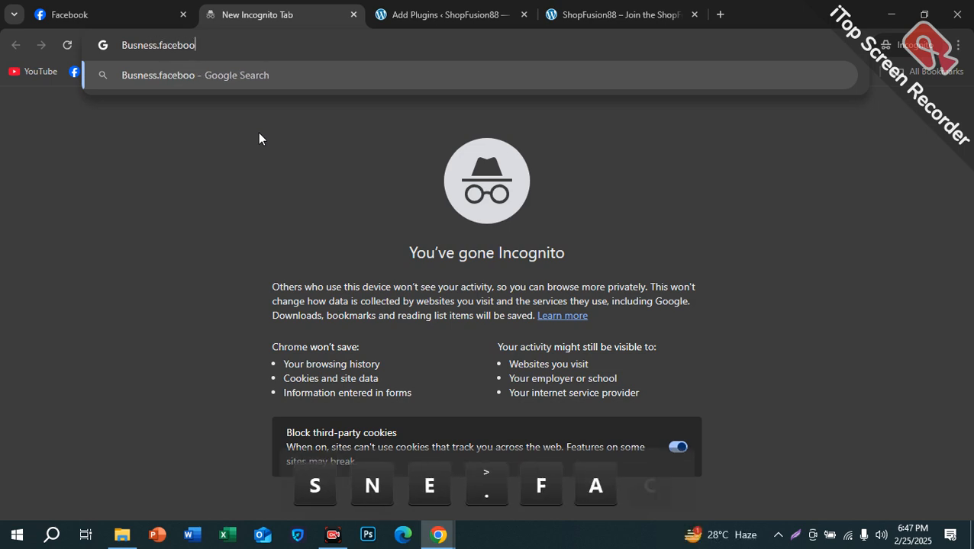
type("k.con")
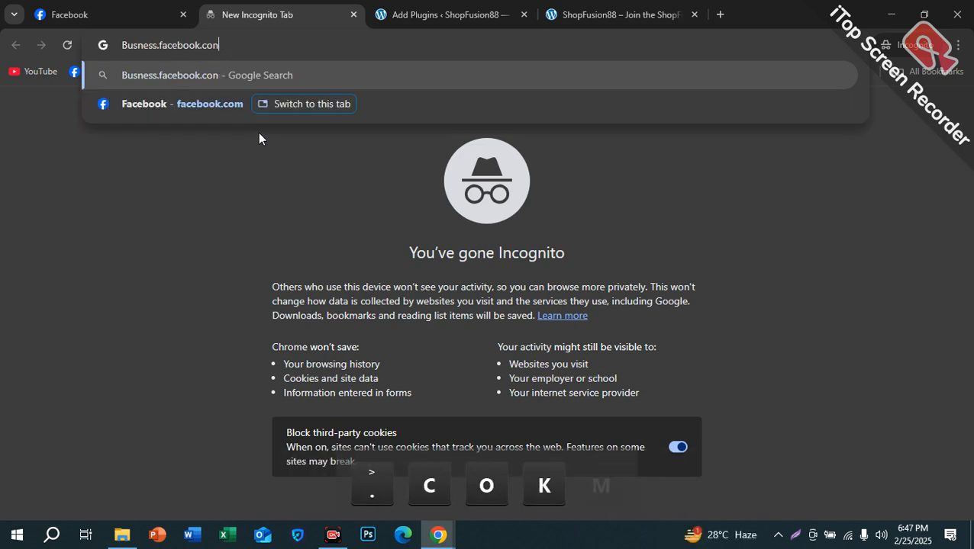
key("BackSpace")
type("m")
key("Return")
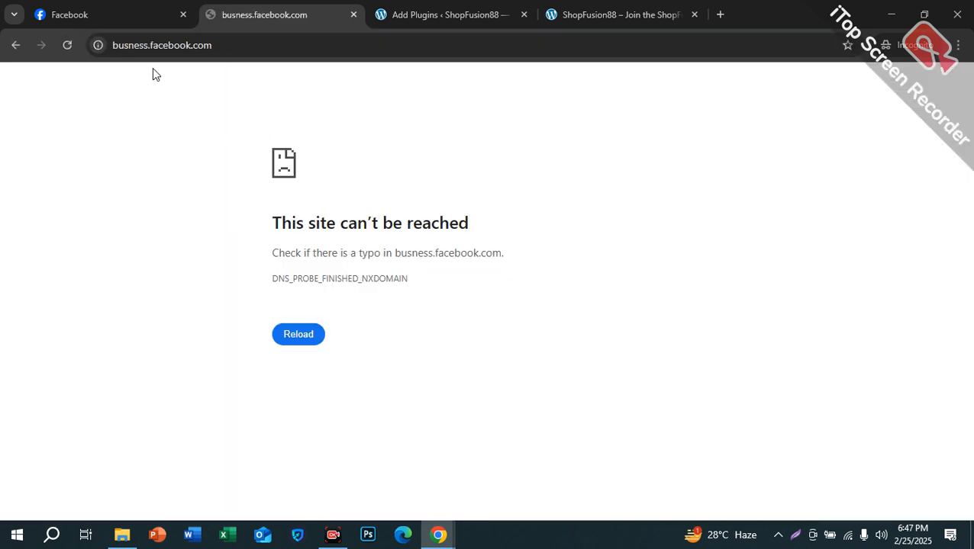
Try to correct the web address by changing it to busniess.facebook.com and loading it.
left_click(145, 45)
double_click(145, 45)
key("Right")
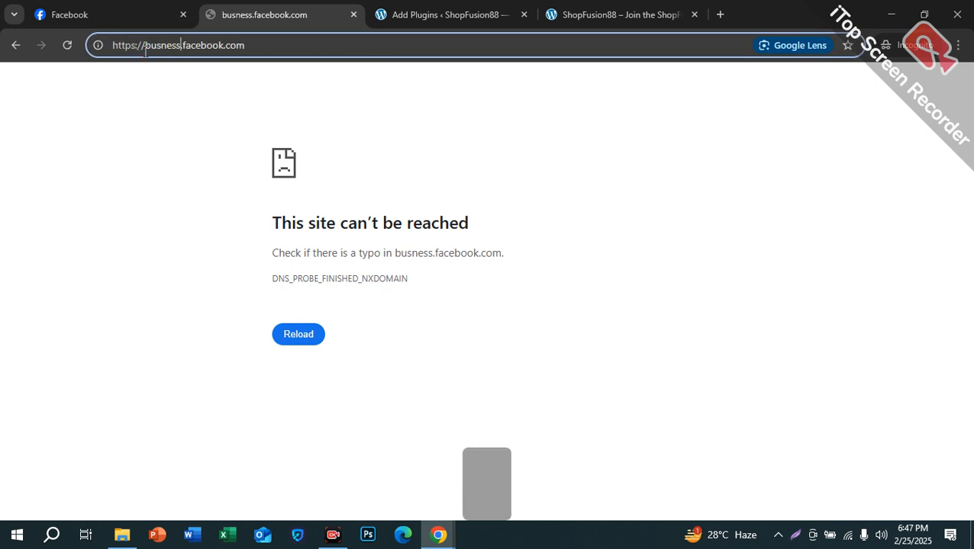
type("i")
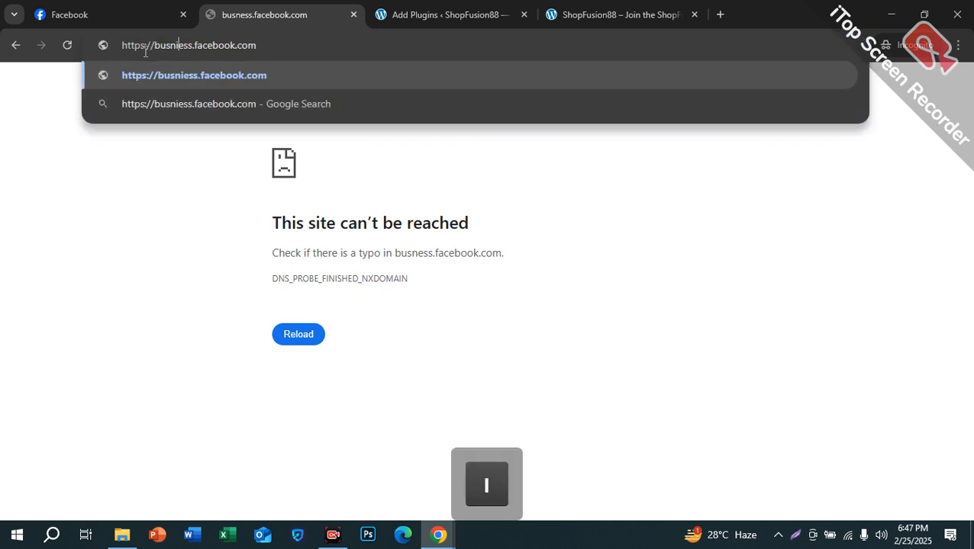
key("Return")
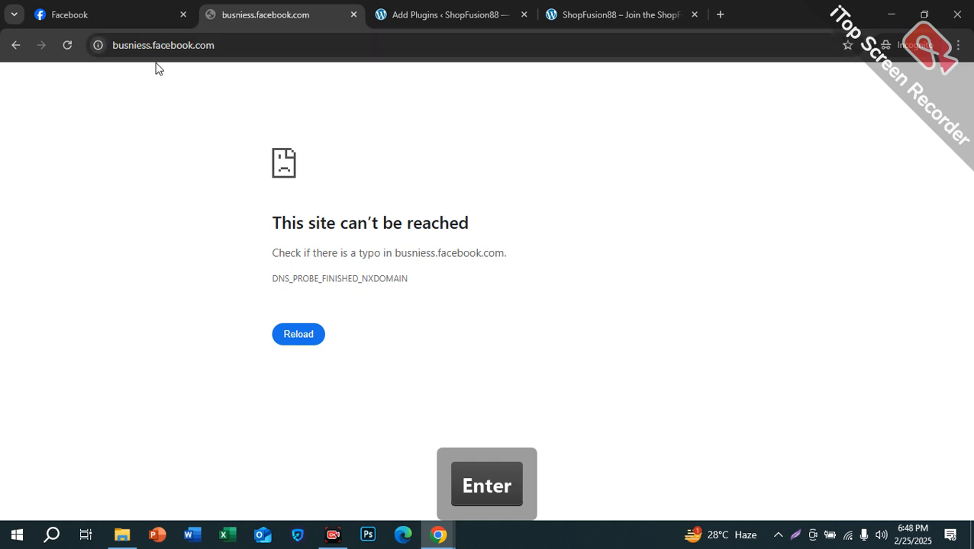
Correct the web address to business.facebook.com and load Meta Business Suite.
left_click(134, 48)
key("Right")
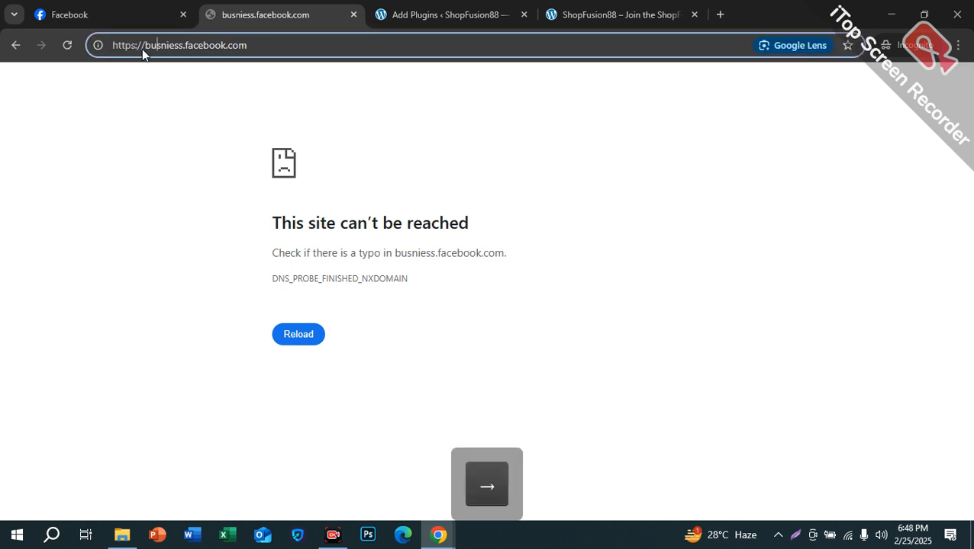
type("i")
key("Right")
key("Right")
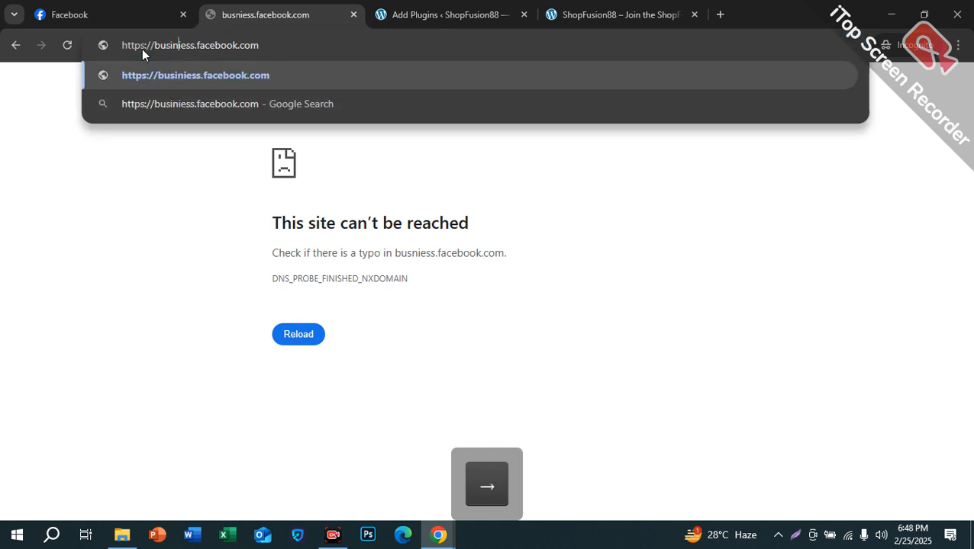
key("BackSpace")
key("Return")
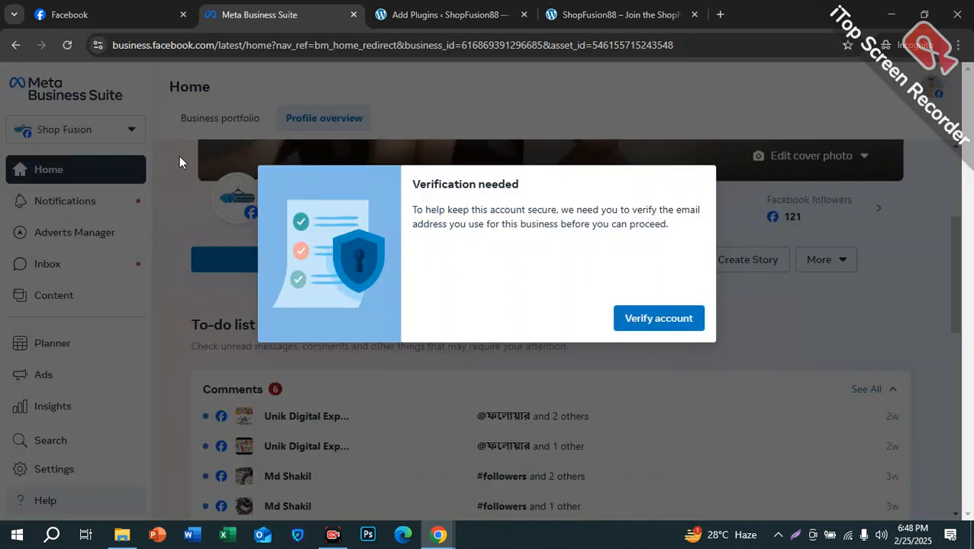
Verify the business account's email address with an emailed confirmation code and finish the confirmation.
left_click(647, 322)
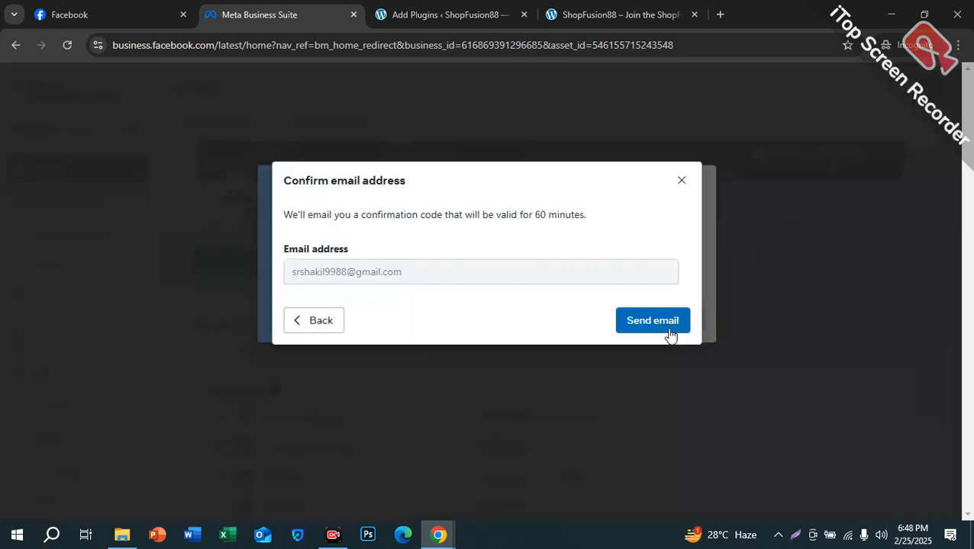
left_click(650, 328)
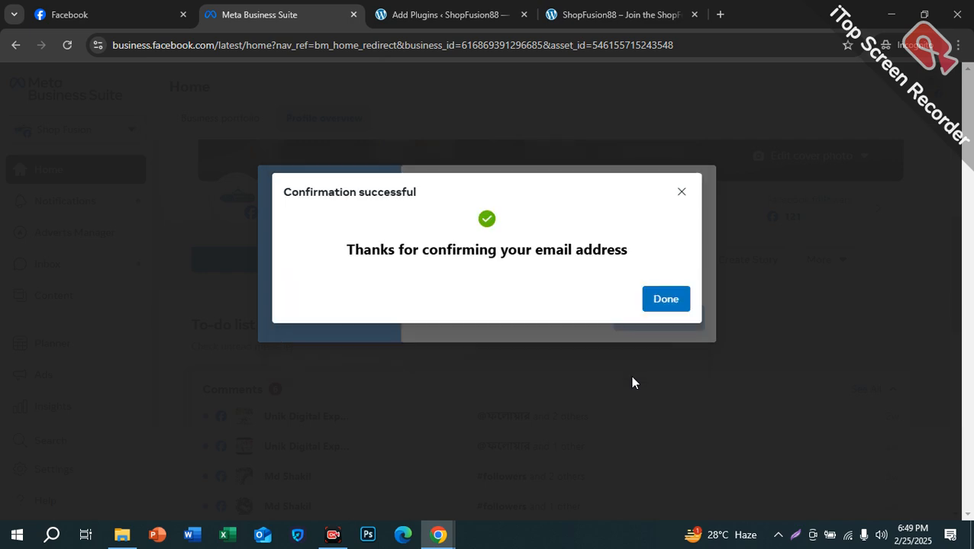
left_click(665, 301)
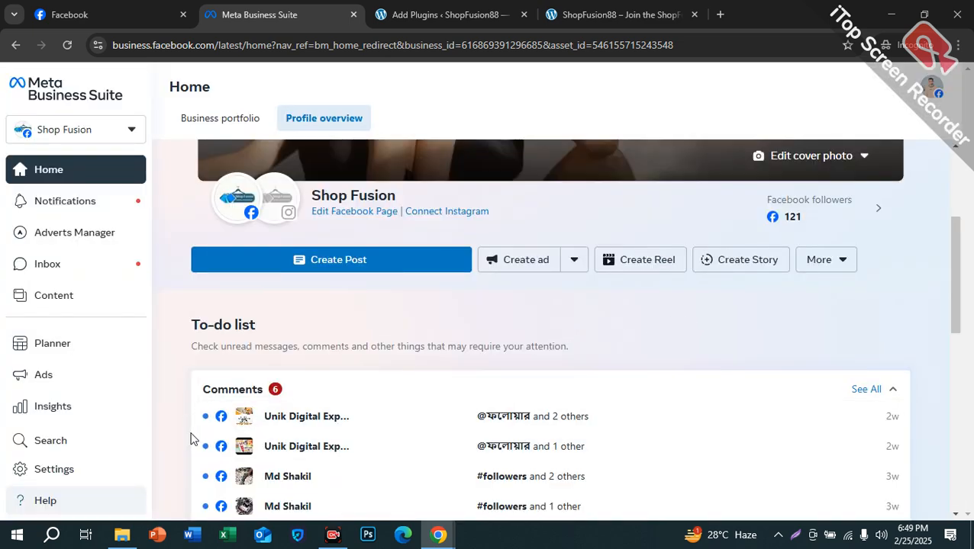
Examine the to-do list comments, Leads Centre and weekly plan on the Shop Fusion profile overview.
scroll(192, 434, "down", 1)
scroll(192, 439, "down", 1)
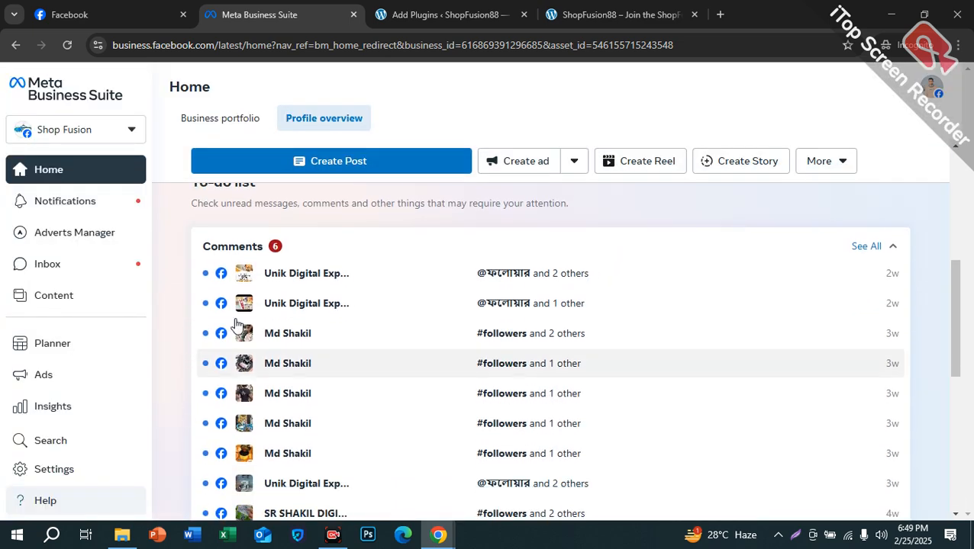
scroll(315, 387, "down", 2)
scroll(332, 327, "up", 1)
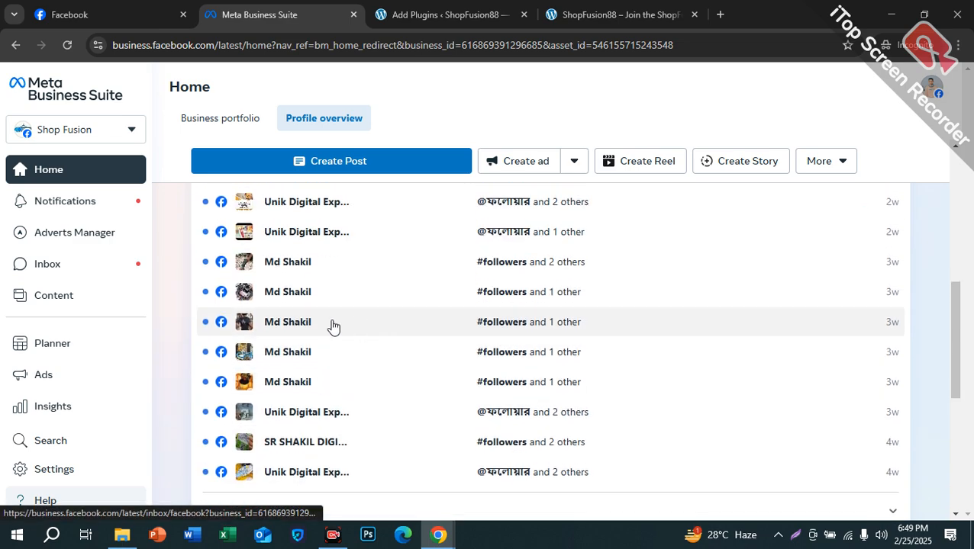
scroll(602, 302, "up", 5)
scroll(697, 407, "down", 6)
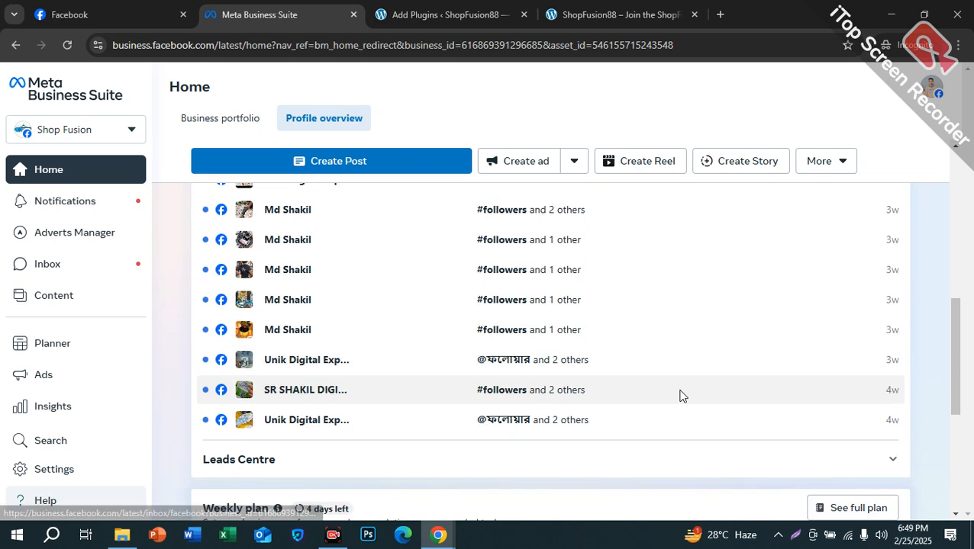
scroll(681, 396, "down", 4)
scroll(379, 329, "up", 3)
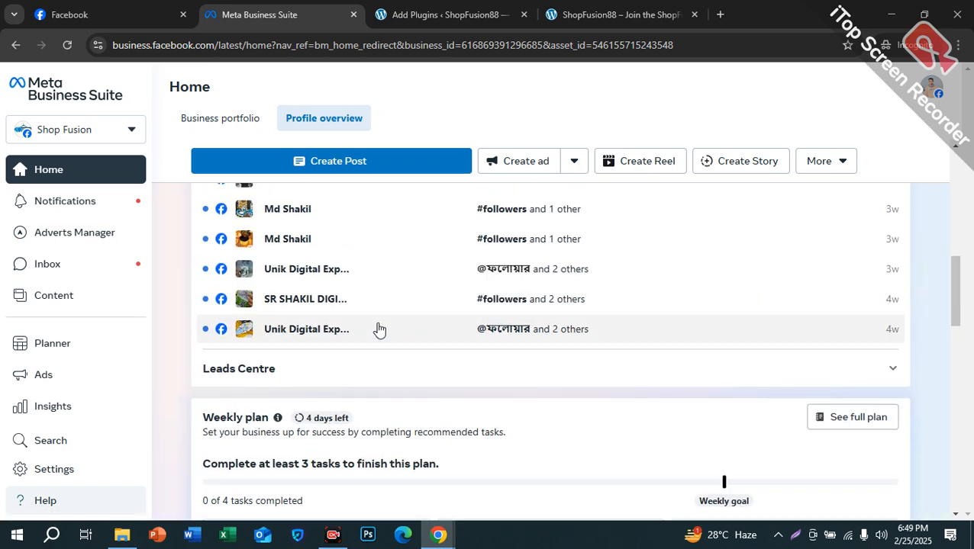
scroll(379, 329, "up", 5)
scroll(543, 358, "down", 2)
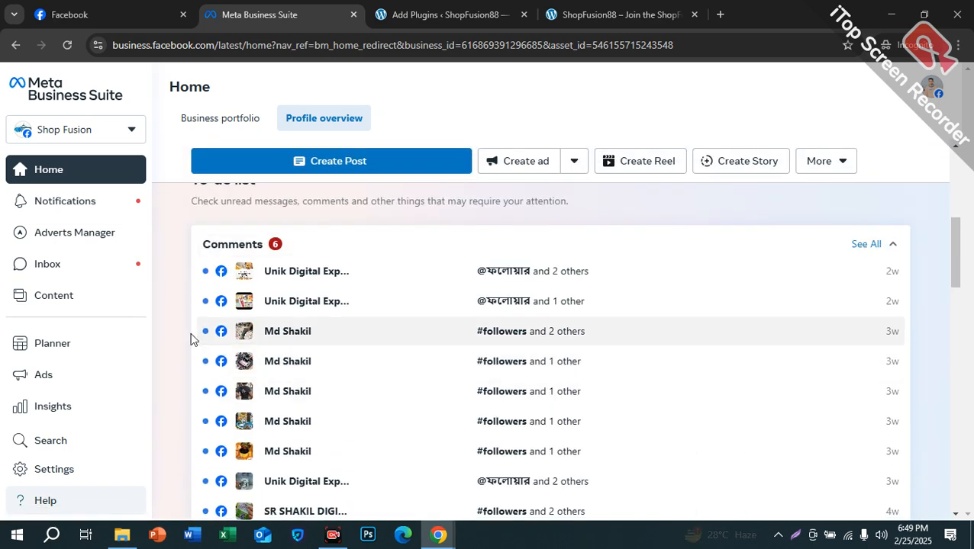
scroll(674, 317, "down", 3)
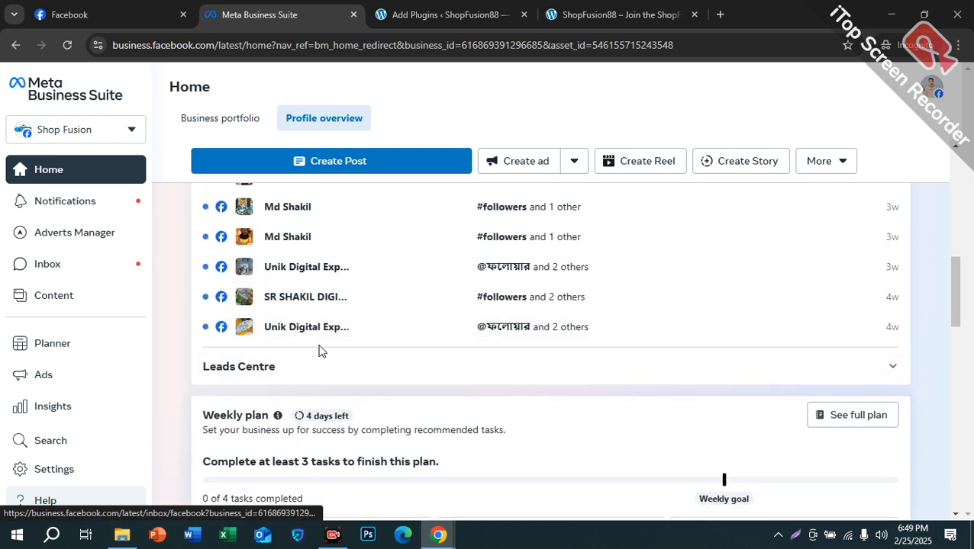
scroll(134, 303, "up", 3)
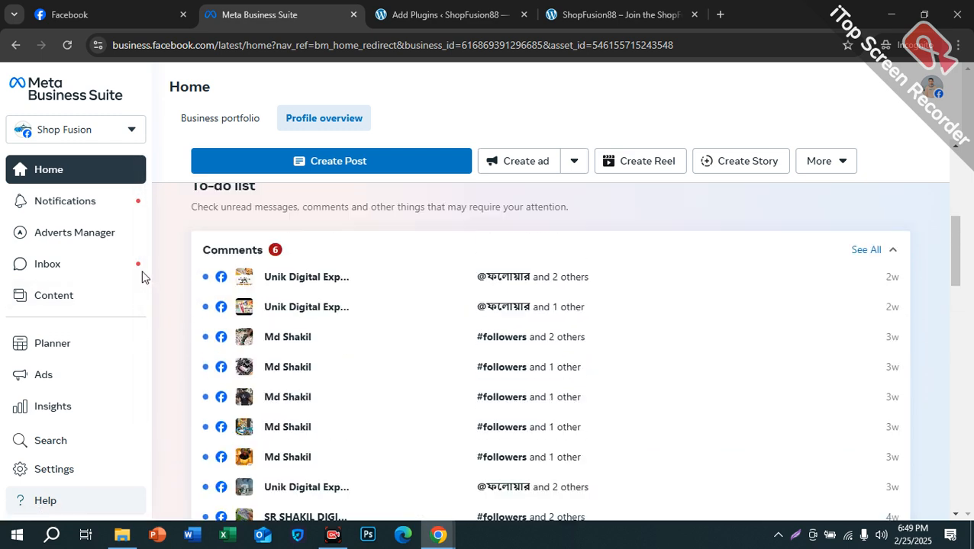
scroll(141, 277, "up", 1)
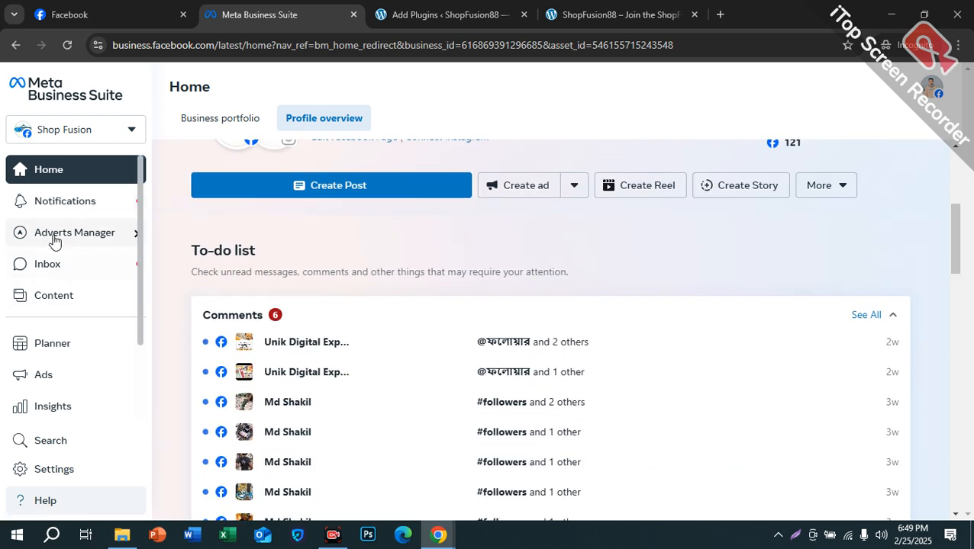
Review the available business portfolios and open the business settings of the one containing the Unik Digital Experts page.
left_click(66, 136)
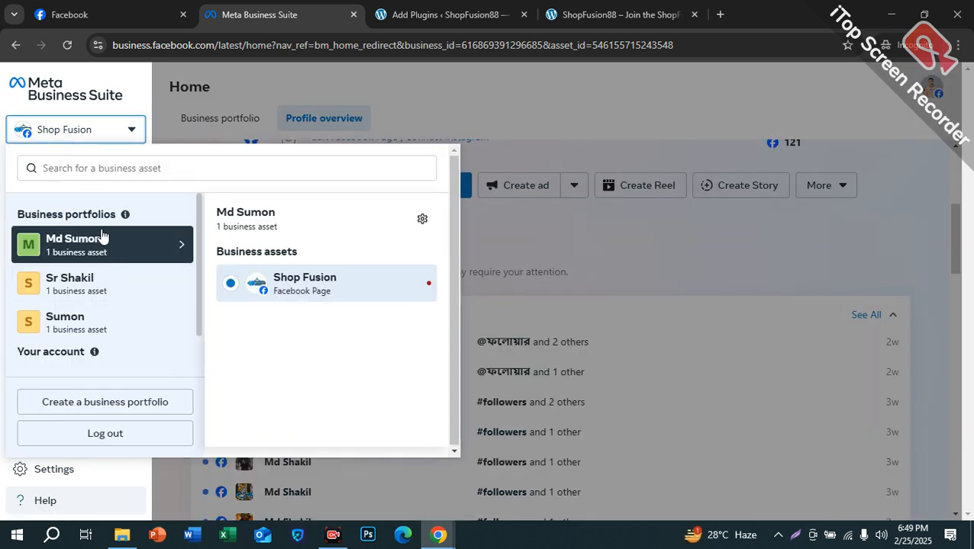
scroll(73, 326, "down", 1)
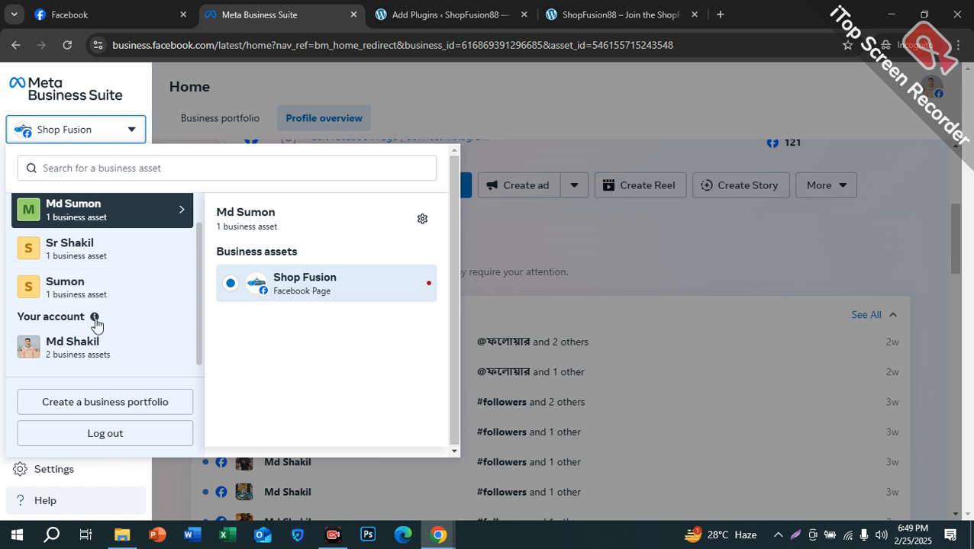
scroll(81, 256, "up", 1)
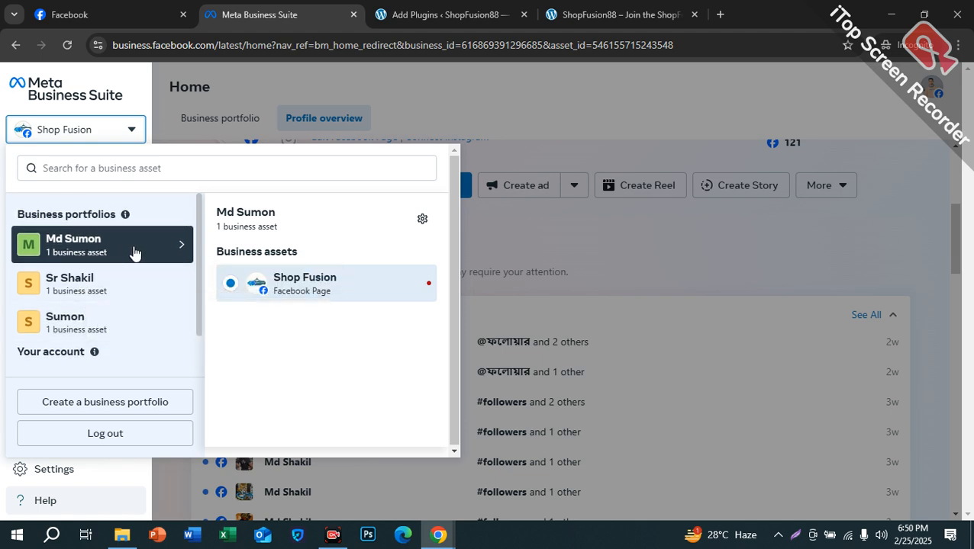
mouse_move(158, 285)
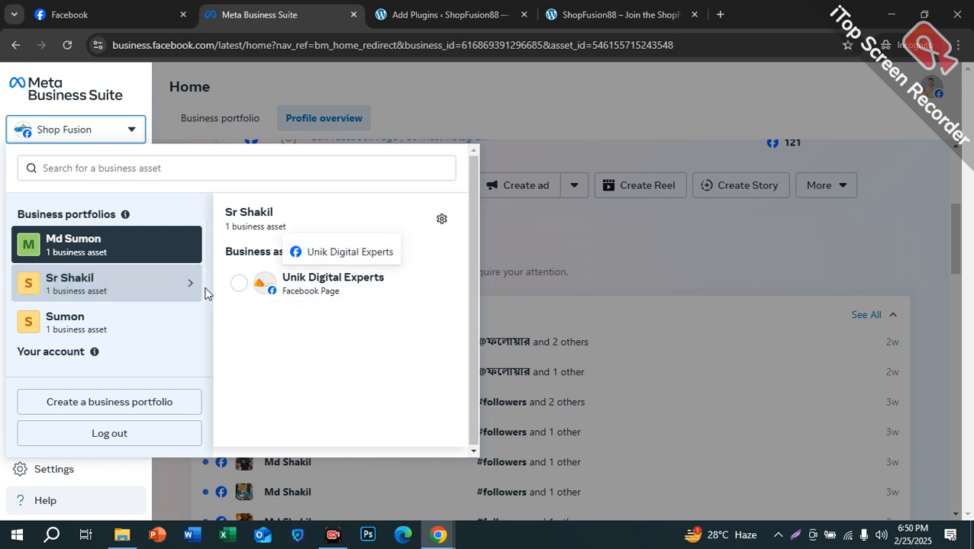
mouse_move(120, 330)
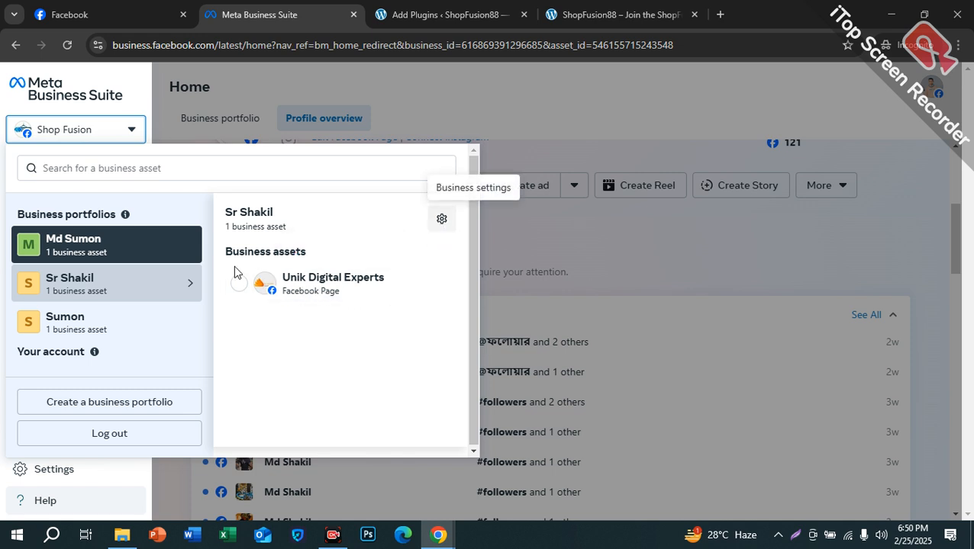
left_click(441, 221)
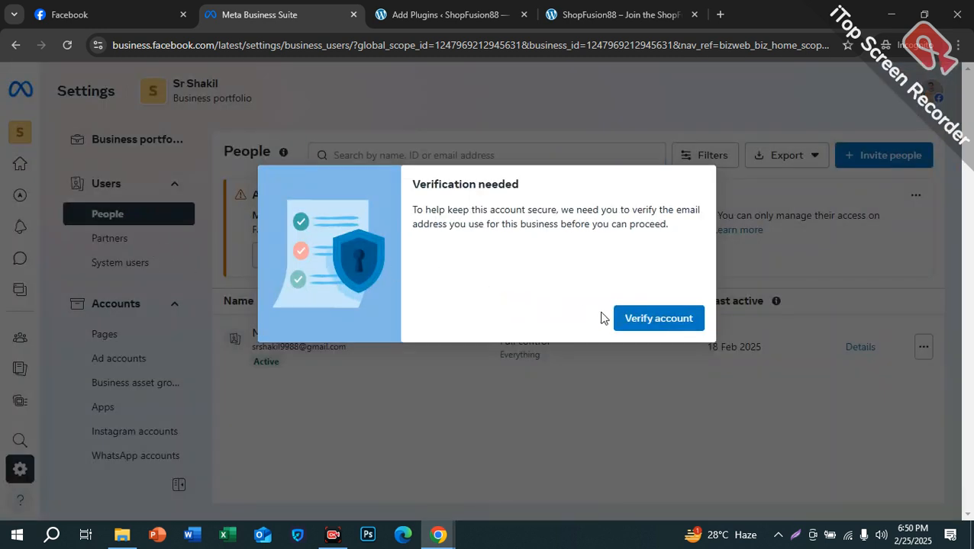
Verify the business email address by requesting an emailed confirmation code, entering it in the confirmation code field and submitting it.
left_click(643, 319)
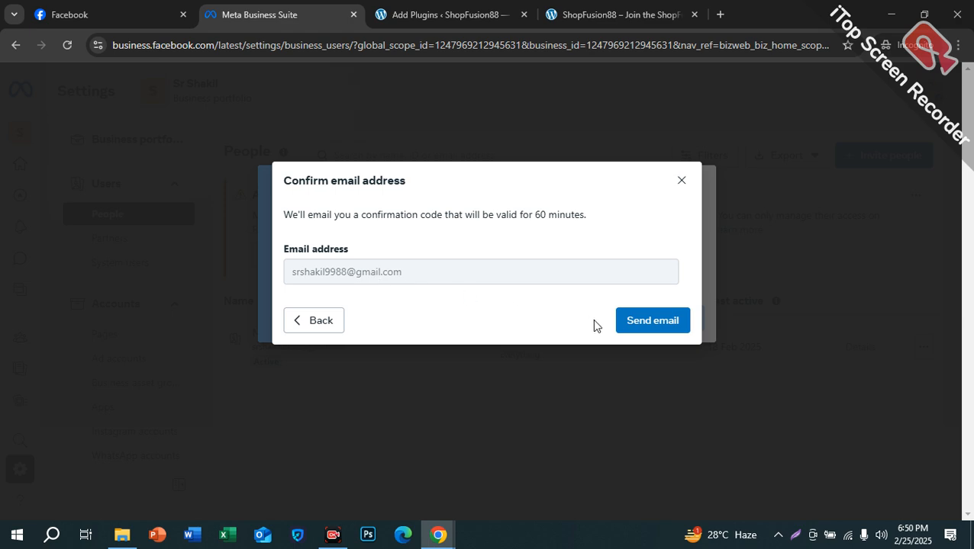
left_click(667, 329)
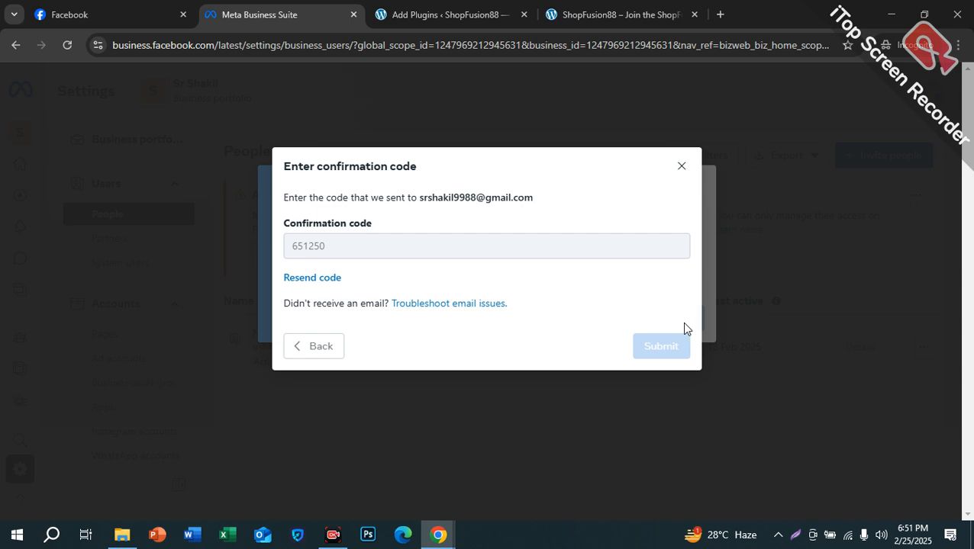
left_click(665, 302)
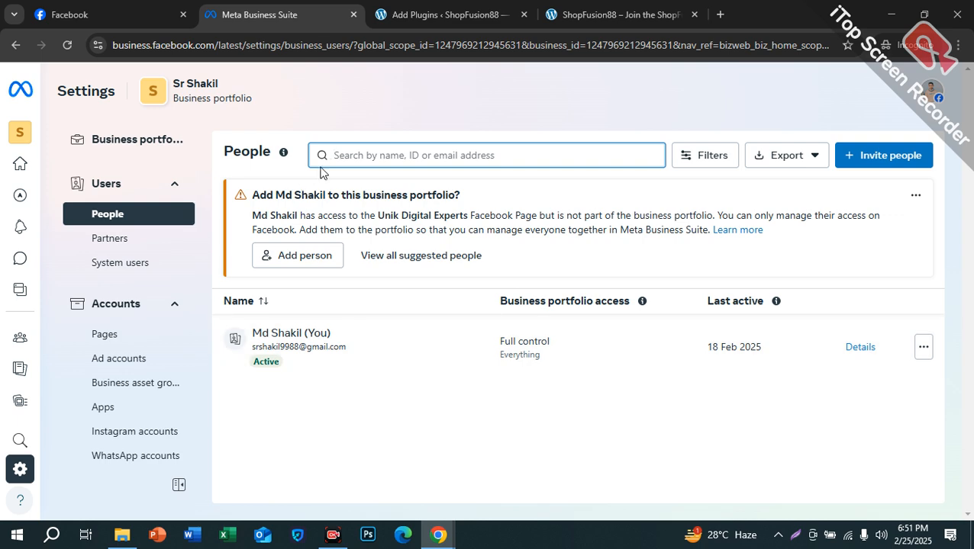
Look through the business portfolio's settings sections and open Pixels under Data sources.
scroll(132, 361, "down", 5)
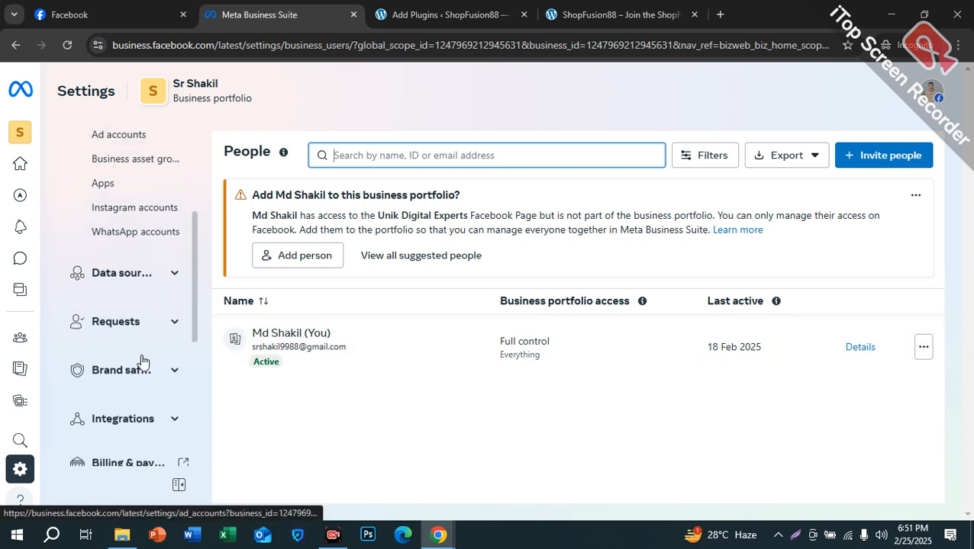
scroll(118, 289, "up", 1)
scroll(145, 274, "up", 5)
scroll(131, 285, "down", 5)
scroll(123, 347, "down", 2)
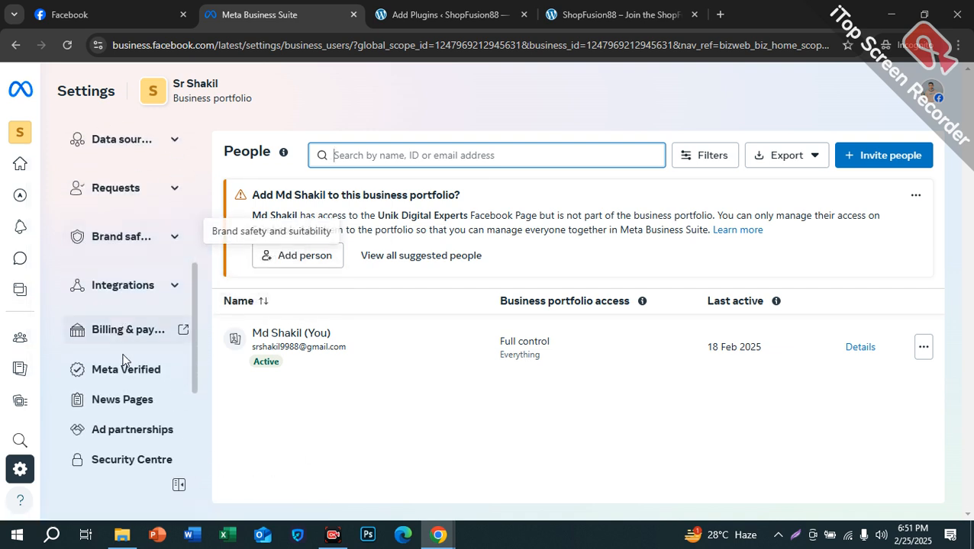
scroll(103, 313, "up", 5)
scroll(118, 320, "down", 2)
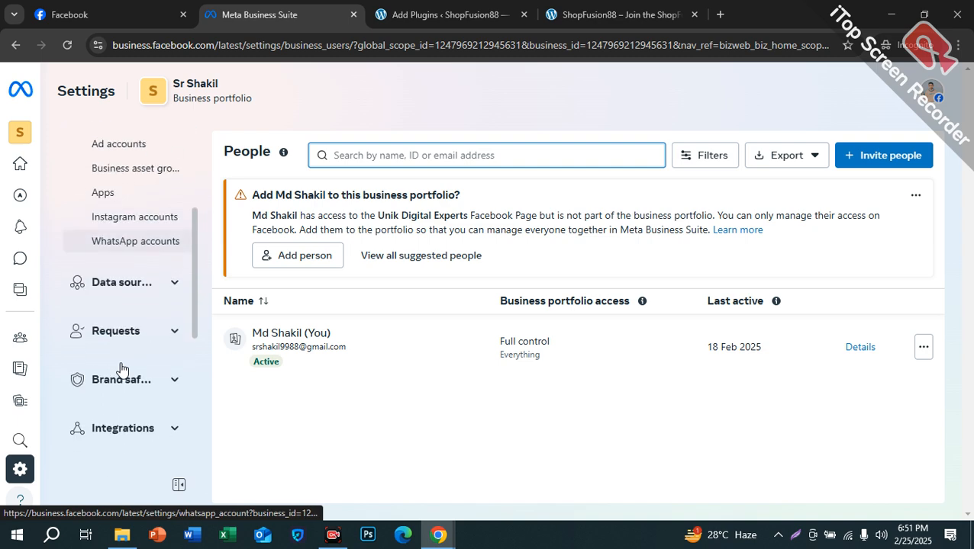
left_click(126, 282)
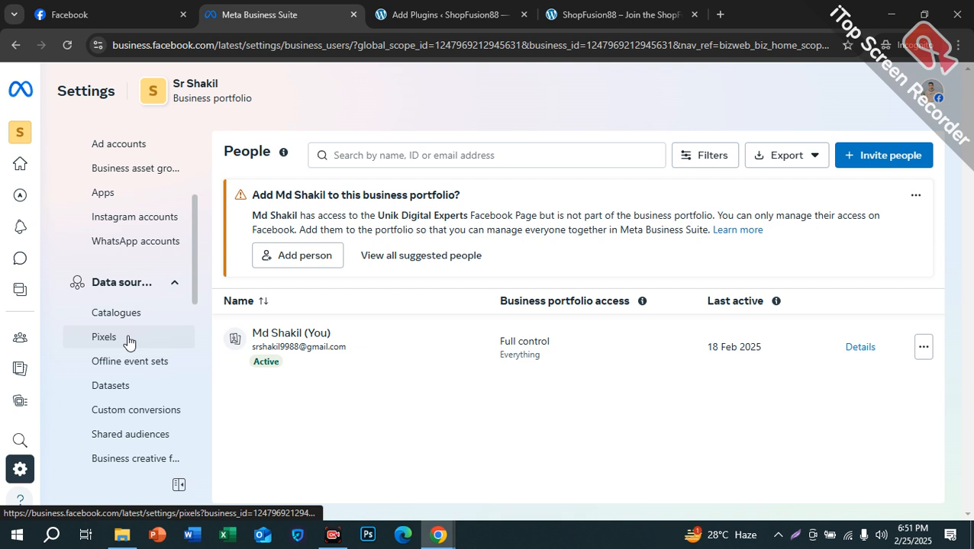
left_click(127, 338)
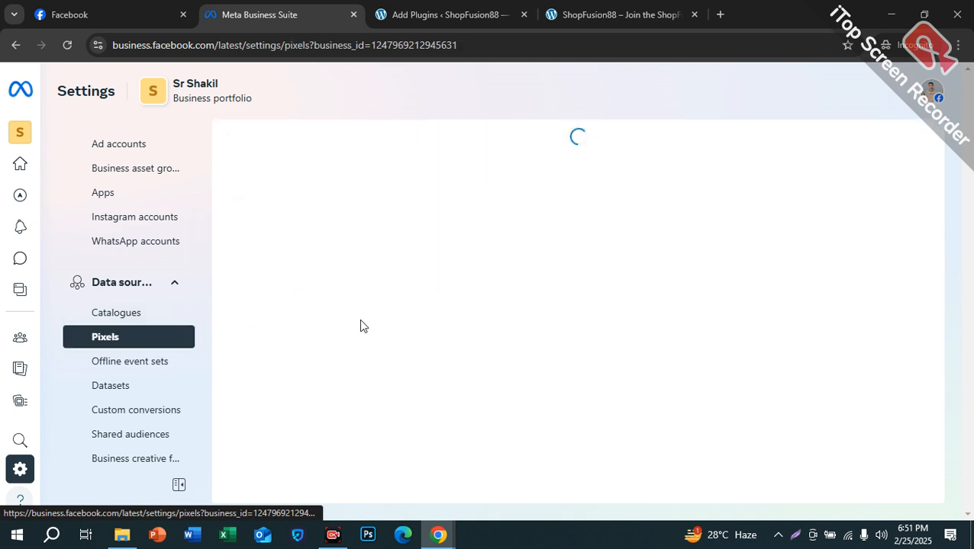
scroll(429, 325, "down", 1)
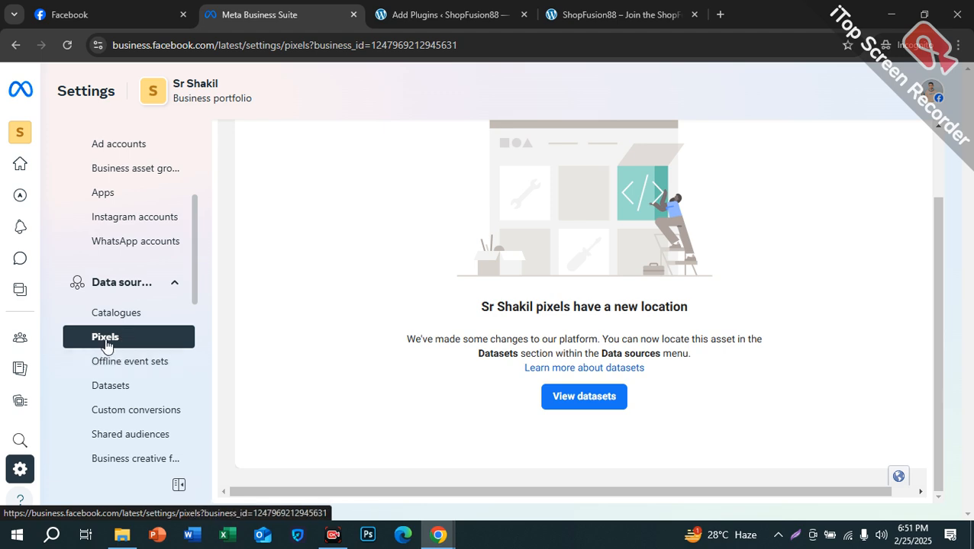
Check the Datasets and Pixels pages under Data sources, ending on the datasets reached from the Pixels page.
left_click(125, 386)
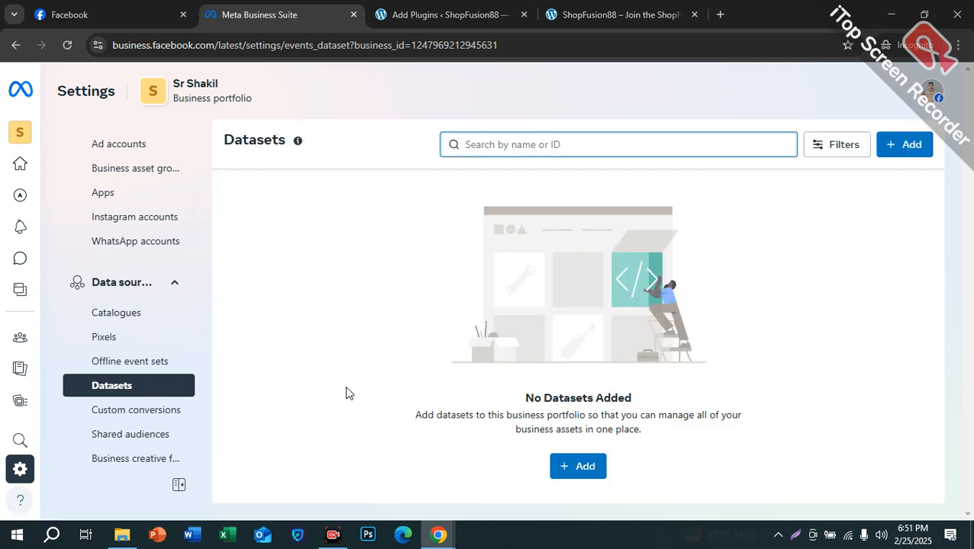
left_click(114, 340)
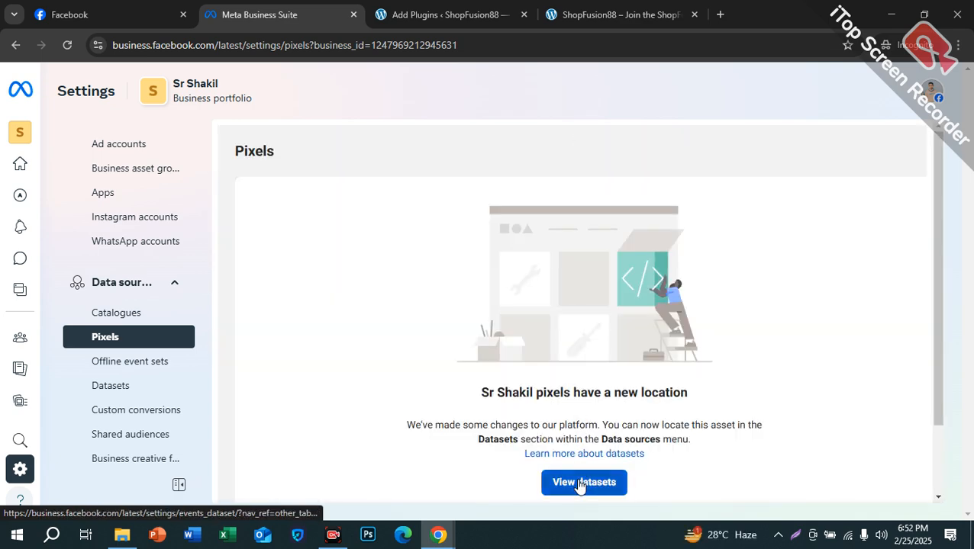
left_click(580, 482)
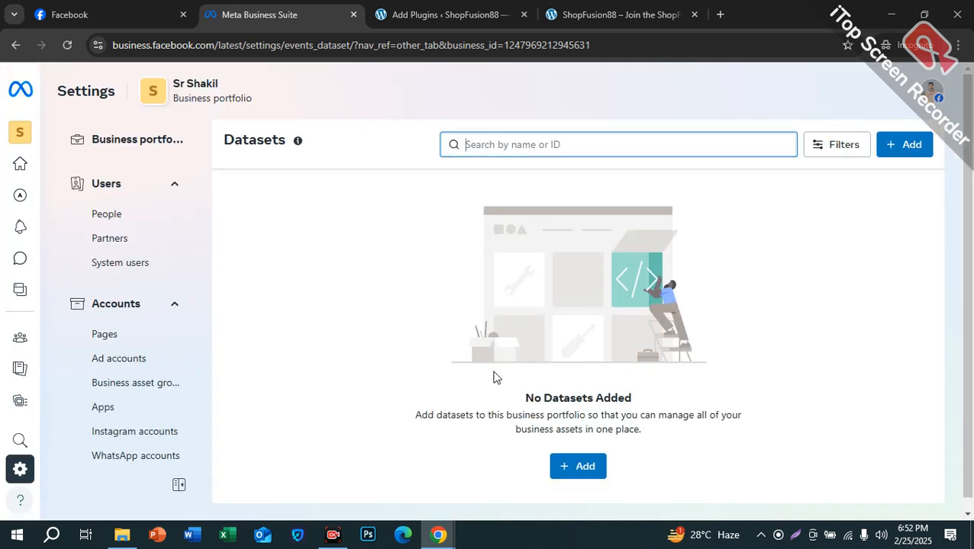
scroll(126, 381, "down", 3)
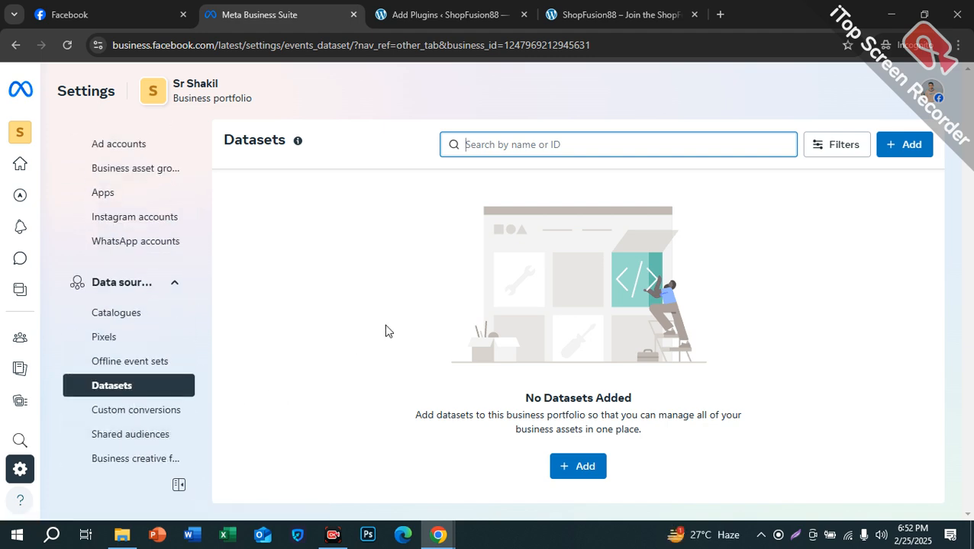
Check the Facebook for WooCommerce entry in the WordPress plugin search, and return to the Datasets page in Meta Business Suite.
left_click(430, 19)
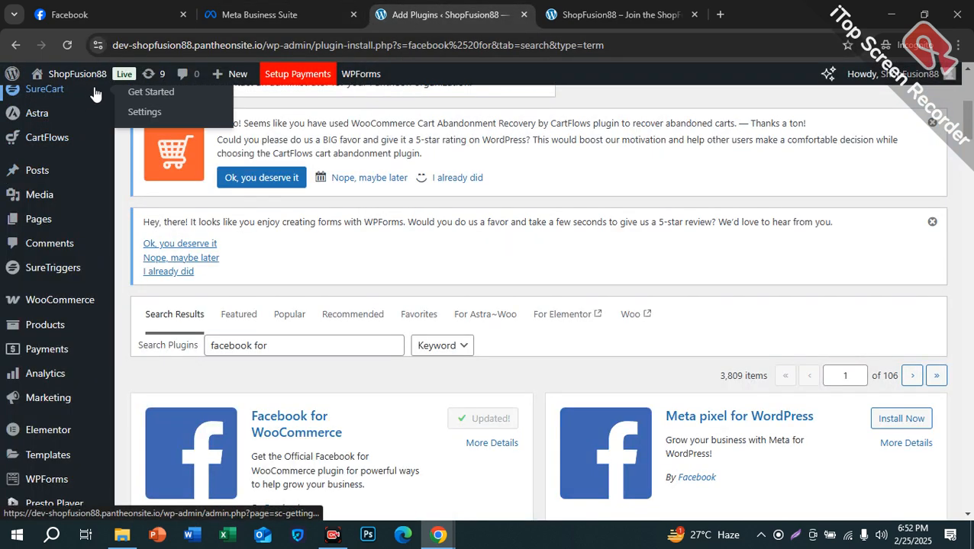
scroll(92, 120, "up", 2)
scroll(107, 153, "down", 3)
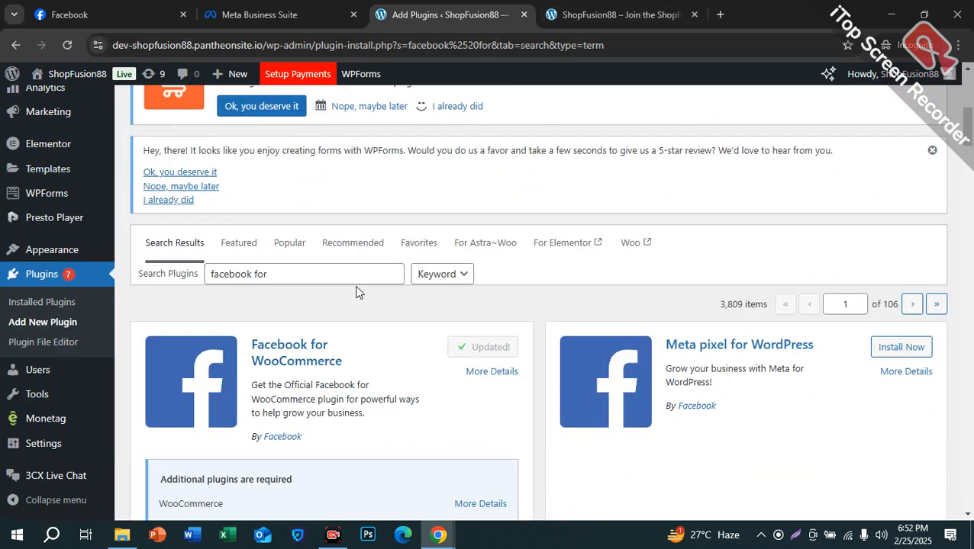
left_click(255, 16)
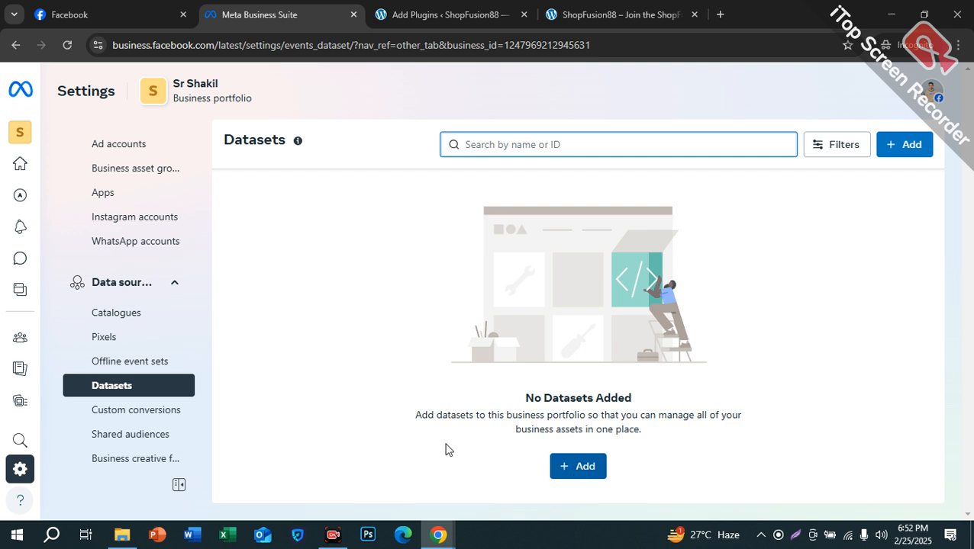
scroll(157, 320, "up", 2)
scroll(156, 319, "up", 3)
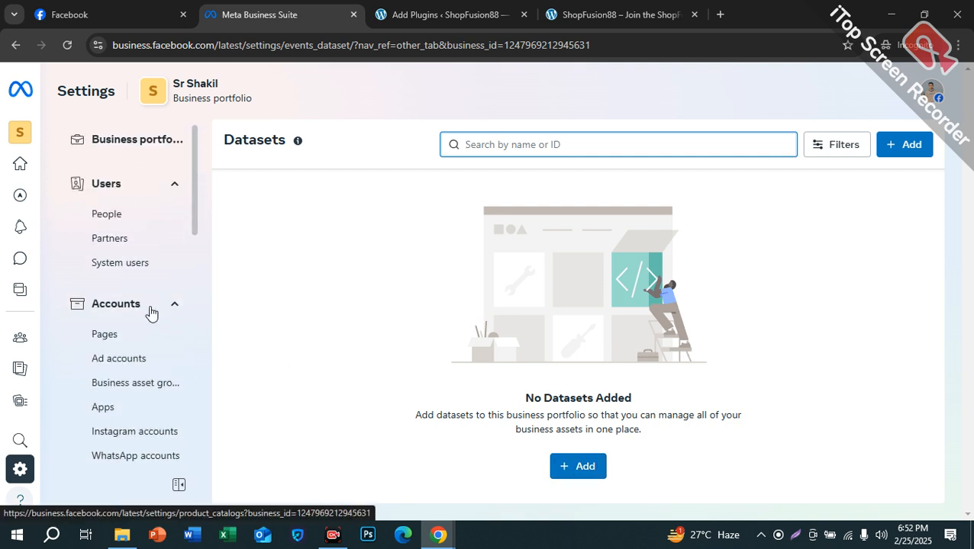
scroll(145, 311, "down", 5)
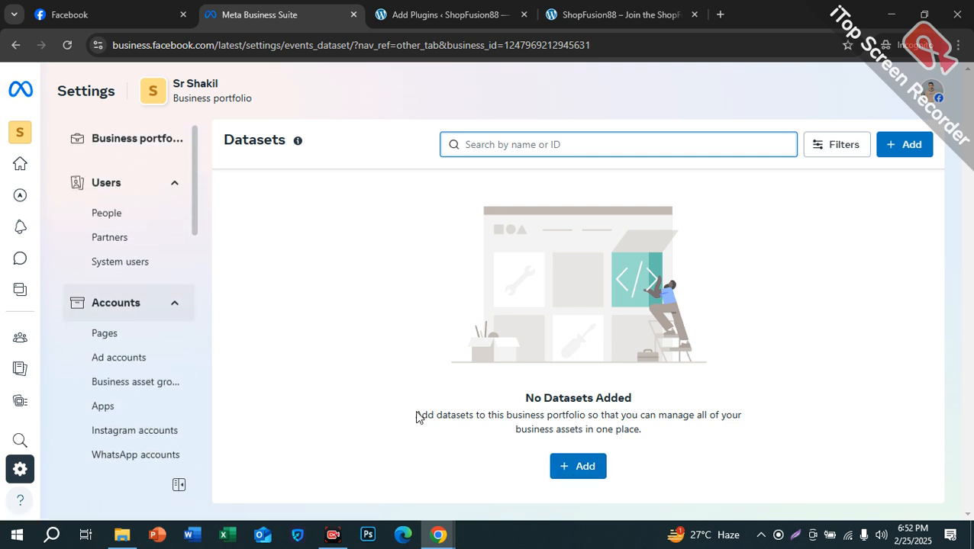
Start creating a new dataset for the business portfolio and enter S in its name.
left_click(569, 471)
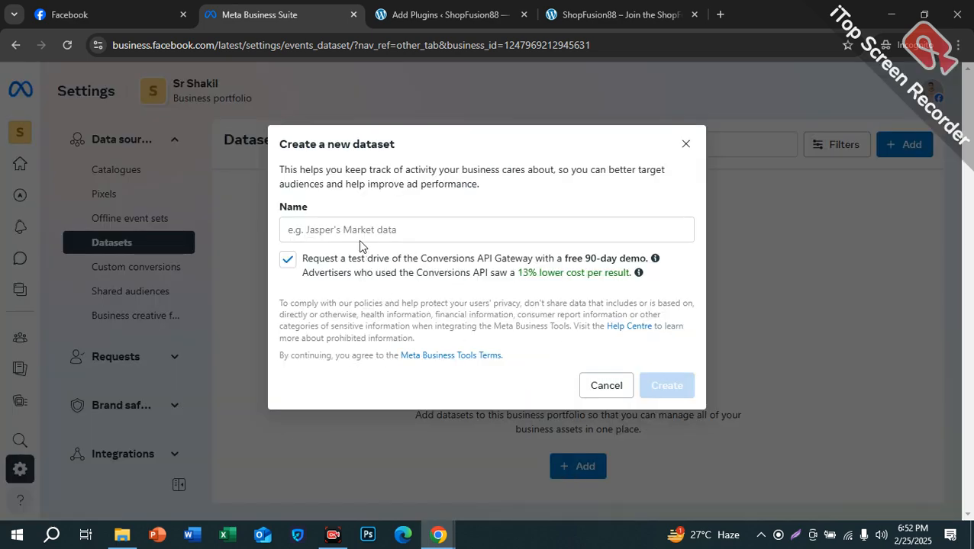
left_click(336, 233)
left_click_drag(289, 143, 385, 157)
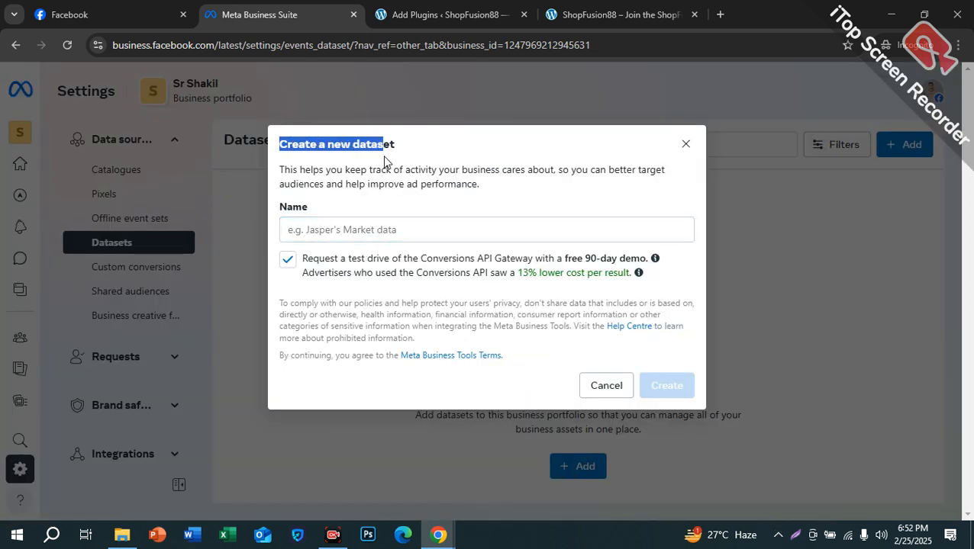
left_click(396, 234)
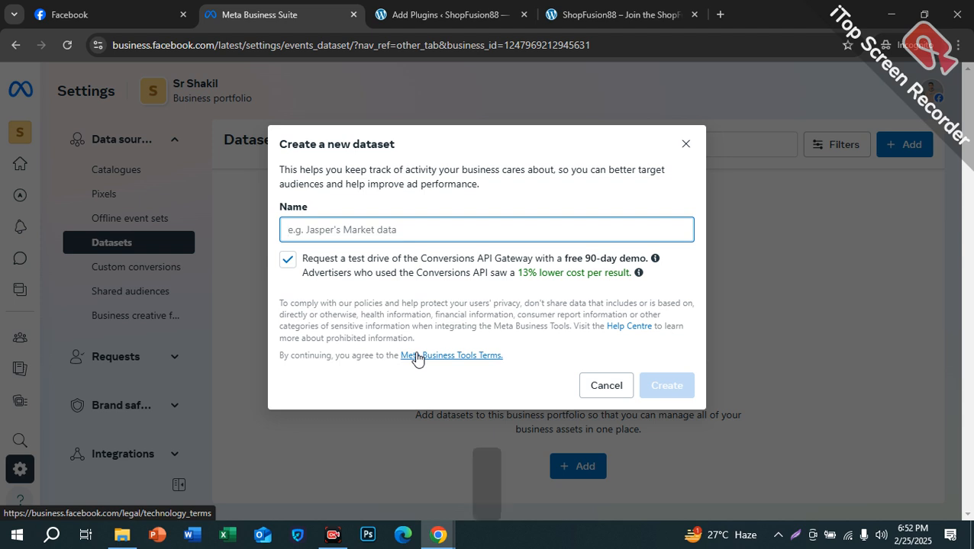
type("N")
key("BackSpace")
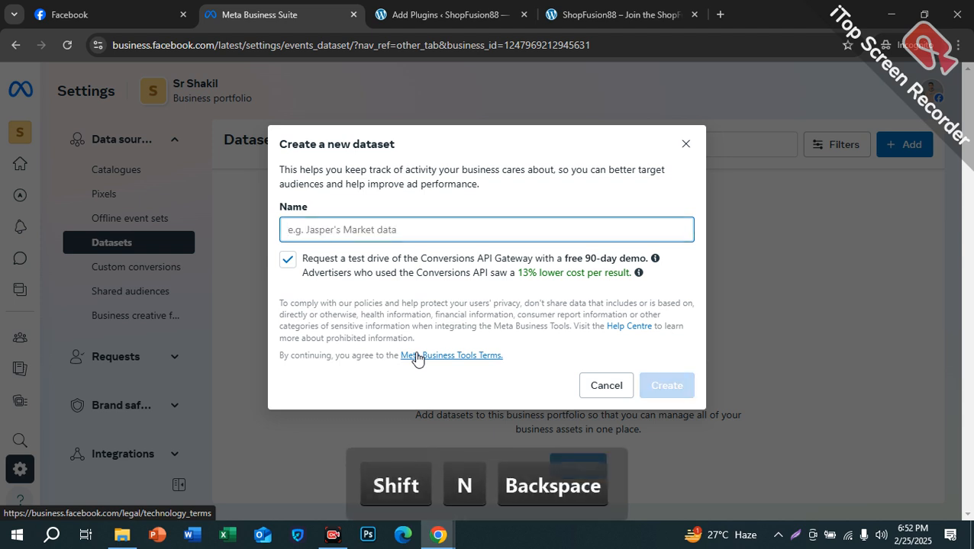
key("shift")
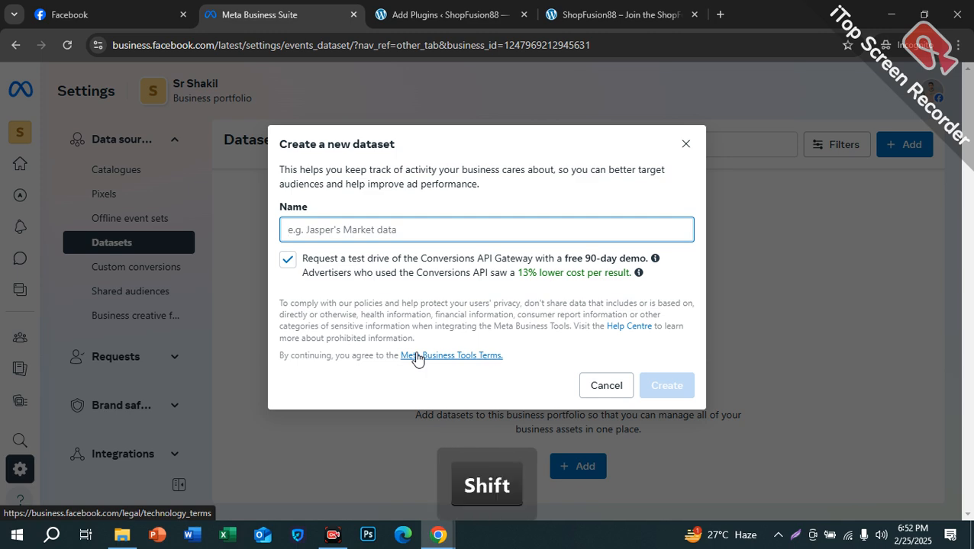
type("S")
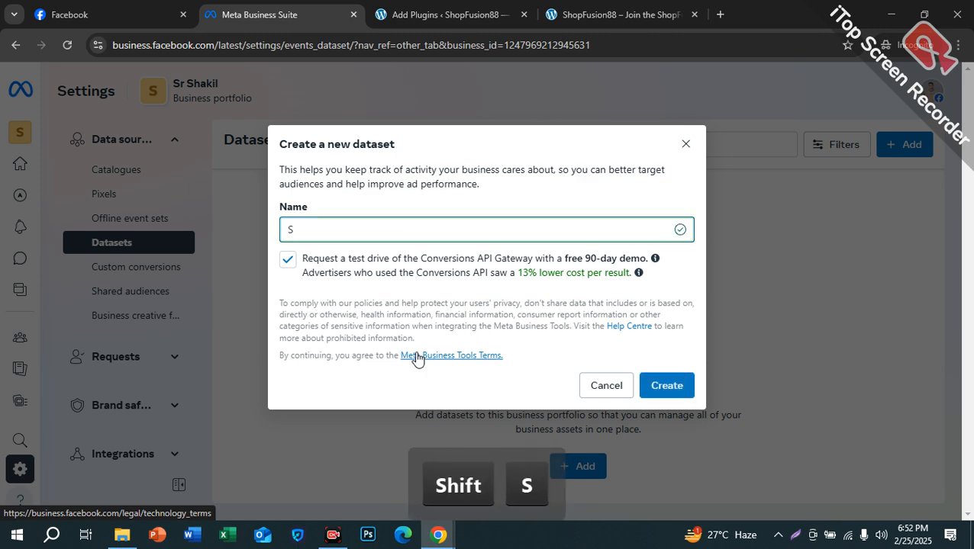
Switch to the ShopFusion88 storefront and copy shopfusion88 from its web address.
left_click(615, 16)
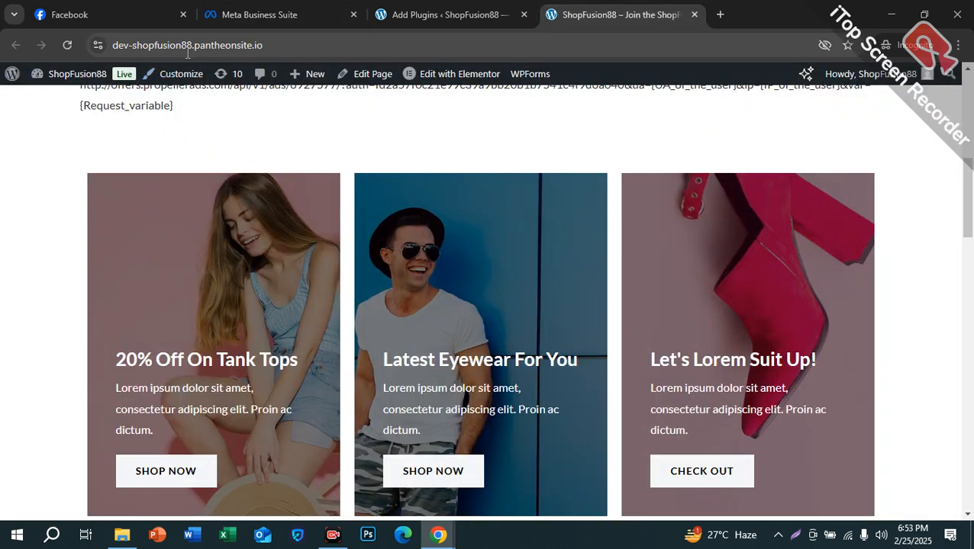
left_click_drag(180, 45, 132, 46)
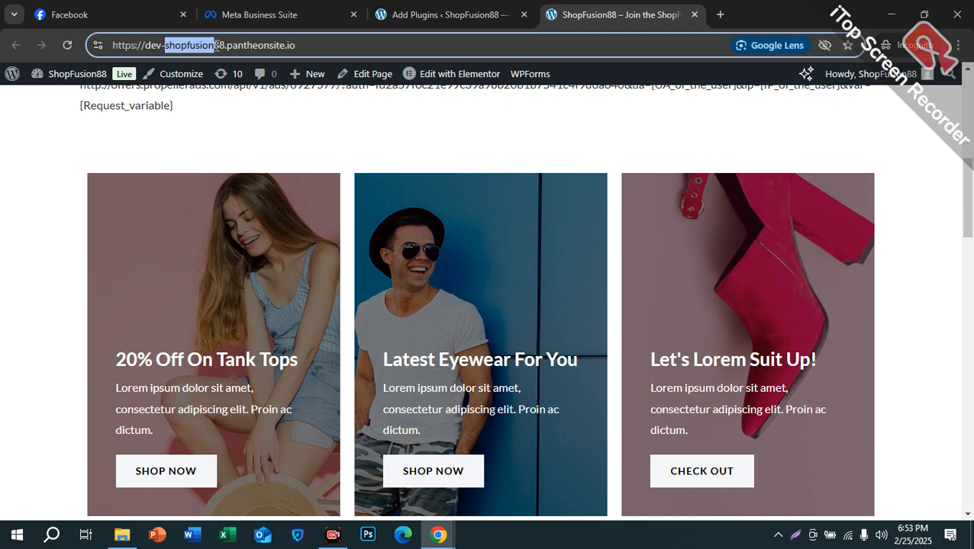
left_click_drag(225, 46, 164, 46)
key("ctrl+c")
Return to Meta Business Suite, set the new dataset's name to shopfusion88 and create it.
left_click(458, 15)
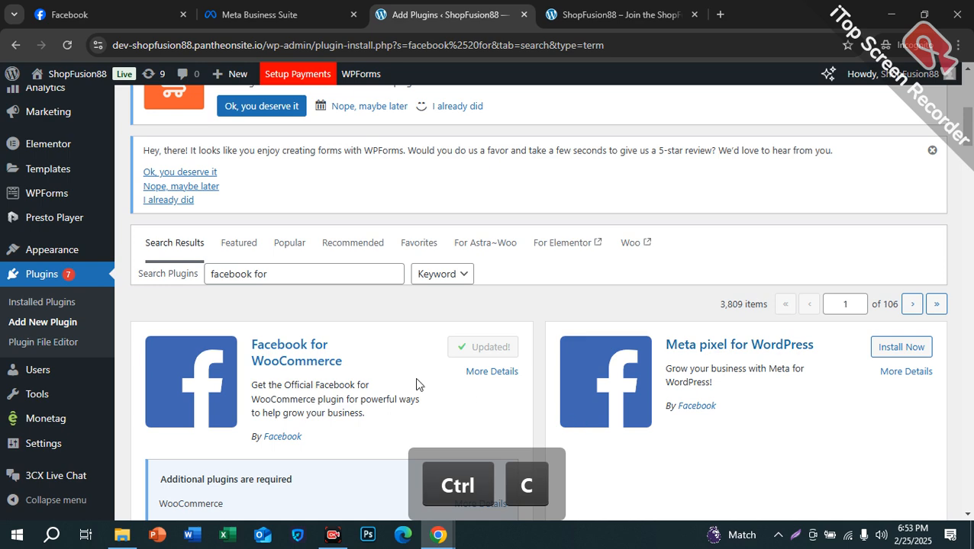
left_click(344, 17)
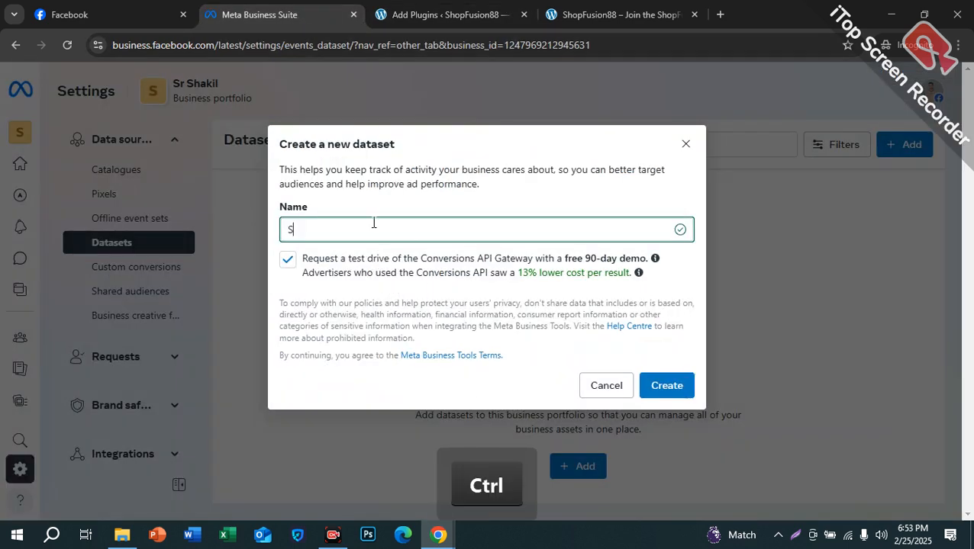
key("ctrl+v")
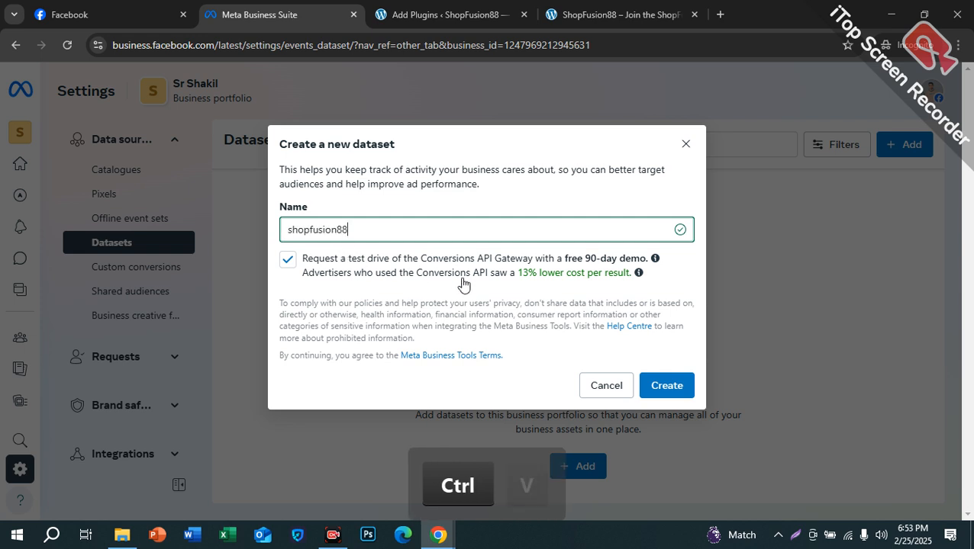
left_click(663, 386)
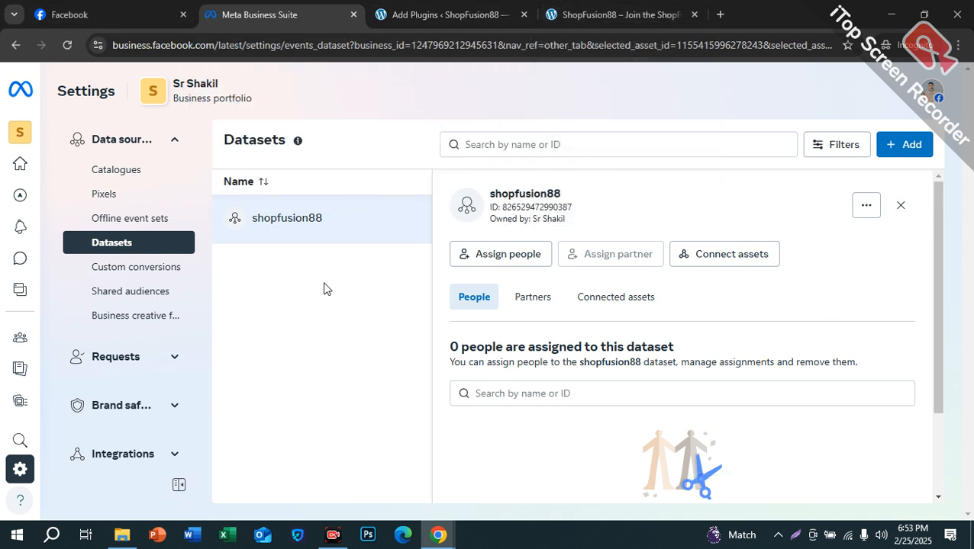
Review the shopfusion88 dataset's assigned people, ID and owner details.
scroll(437, 300, "down", 1)
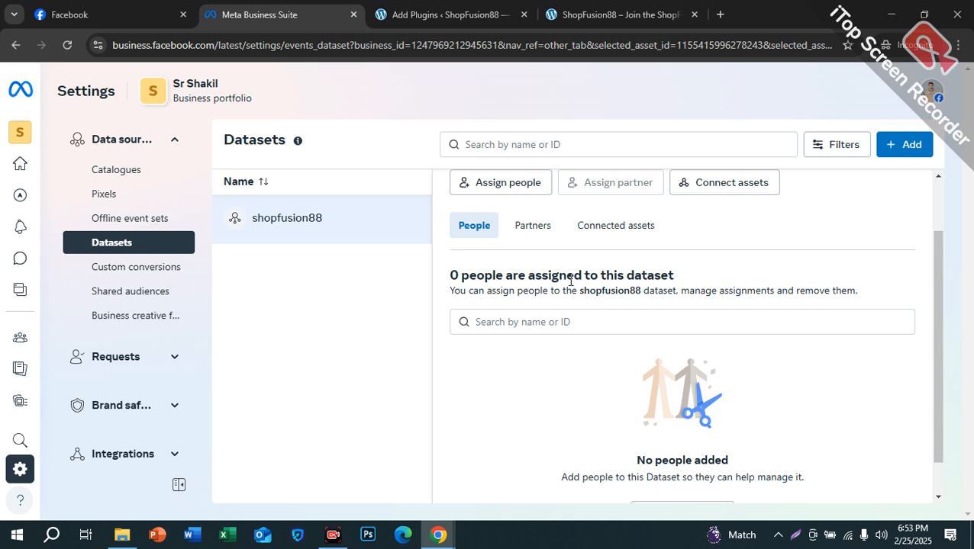
scroll(574, 295, "up", 1)
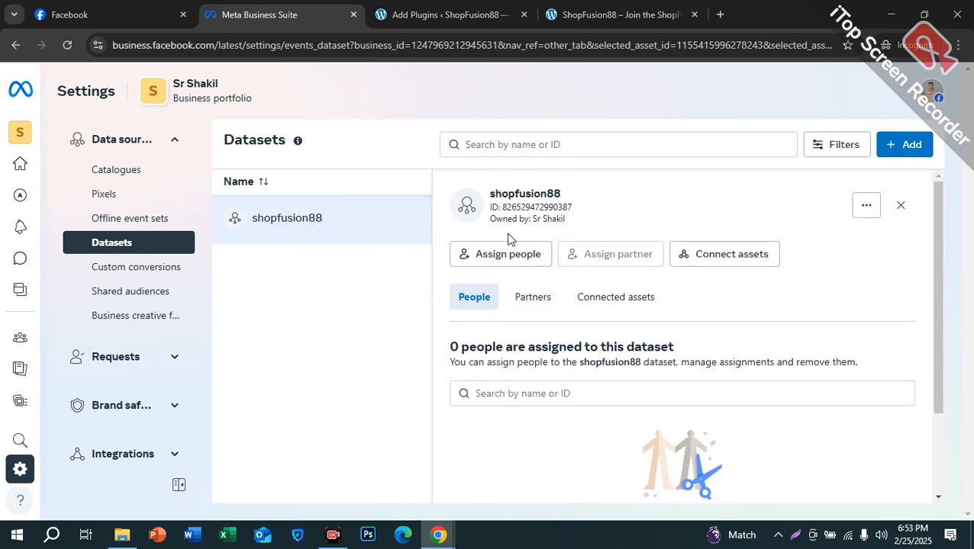
left_click_drag(501, 206, 568, 219)
left_click(543, 220)
Open the business portfolio info and check its primary Page setting.
scroll(153, 164, "up", 5)
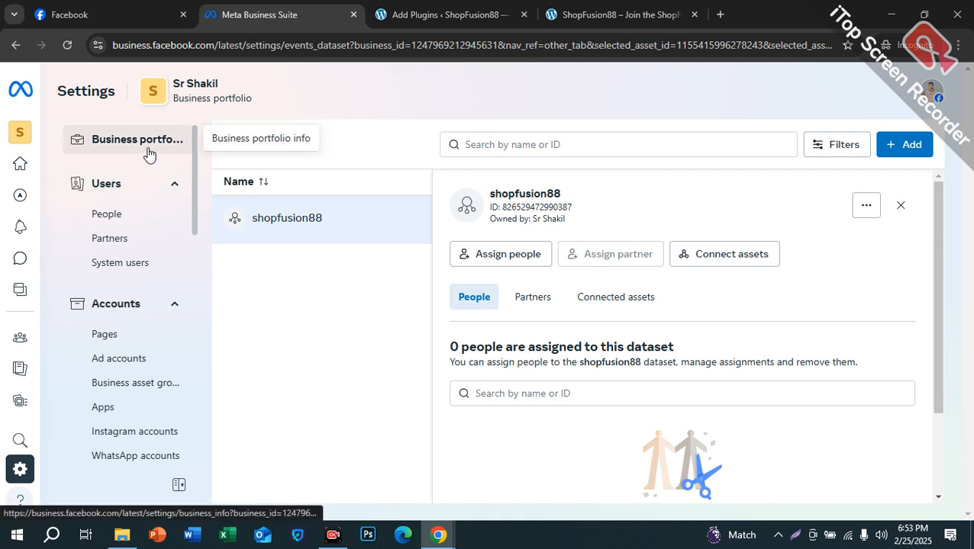
left_click(148, 153)
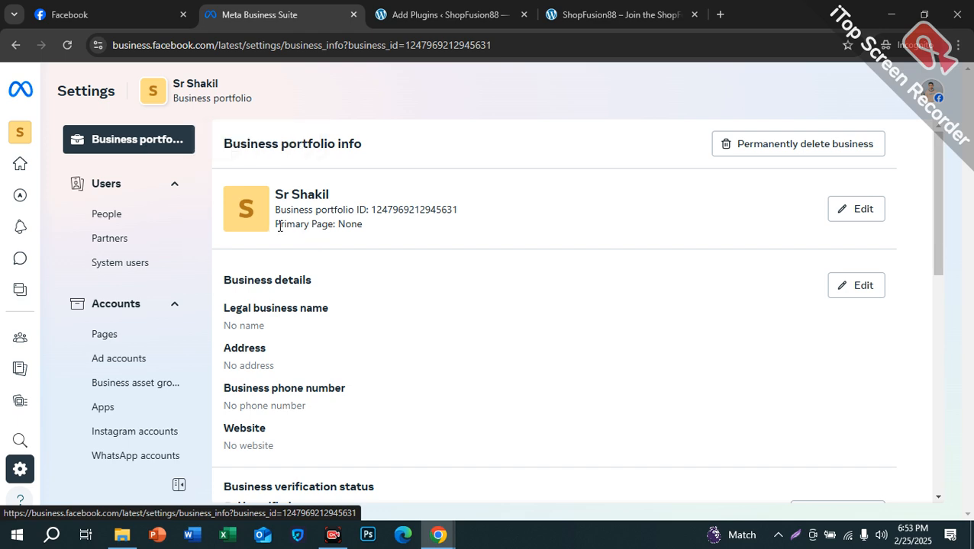
left_click_drag(279, 226, 363, 233)
left_click(369, 225)
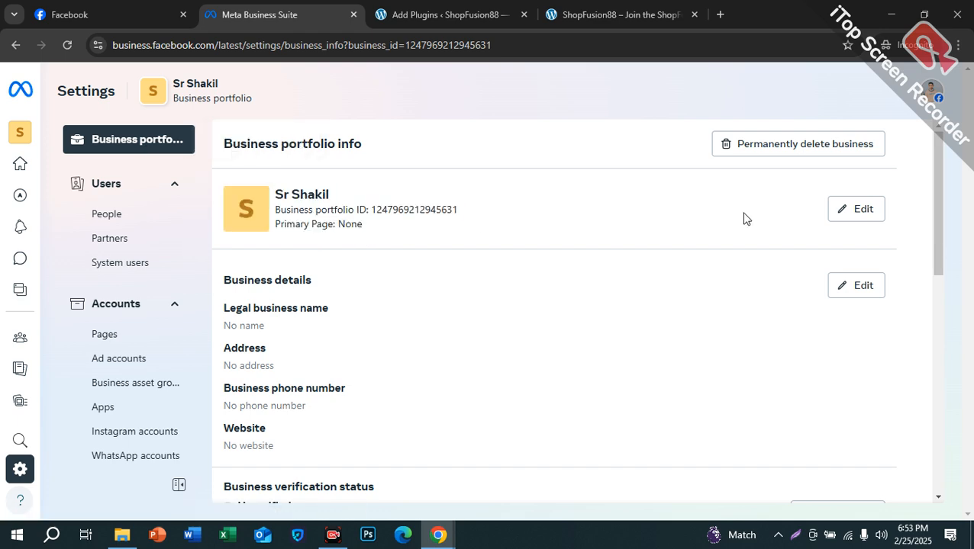
Open the business portfolio information for editing its primary Page, and load business.facebook.com in place of the Facebook home feed.
left_click(851, 210)
left_click(370, 393)
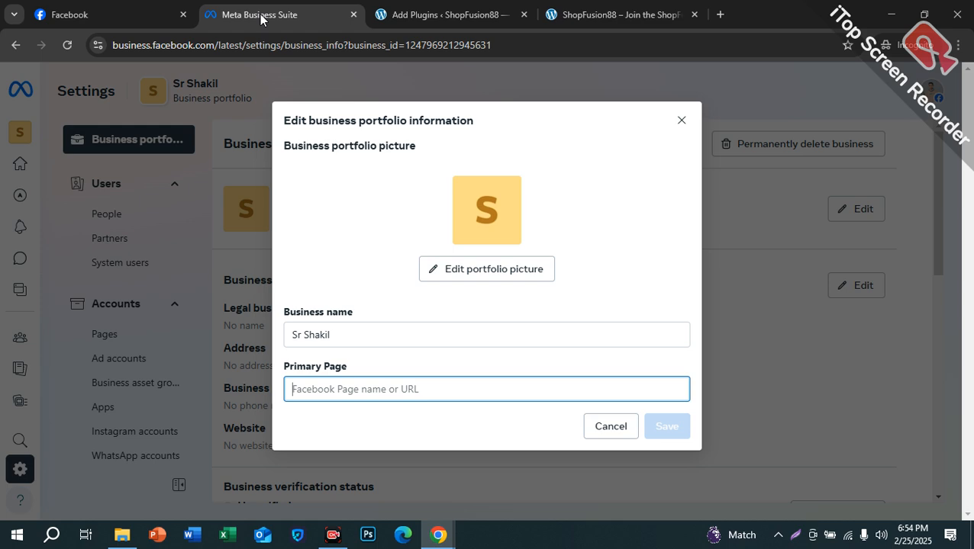
left_click(151, 10)
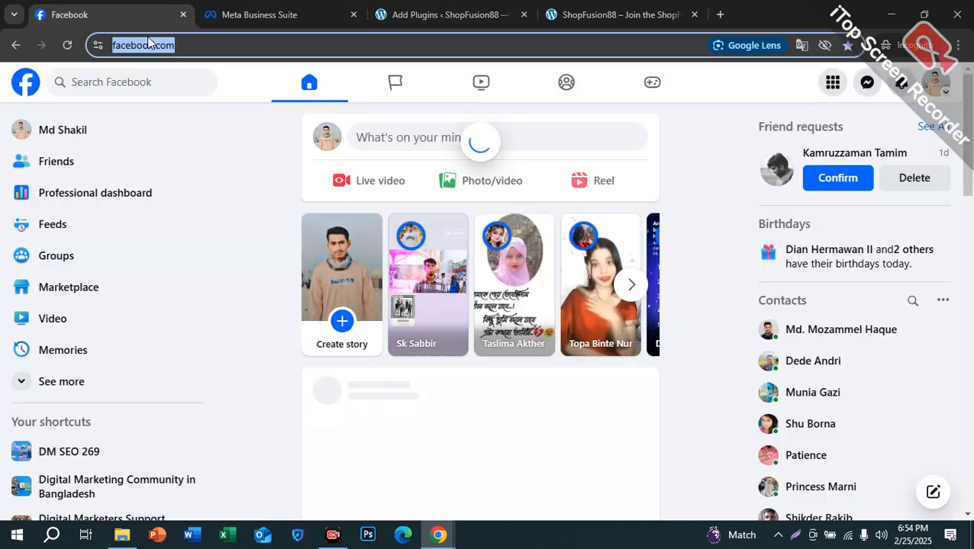
type("business.")
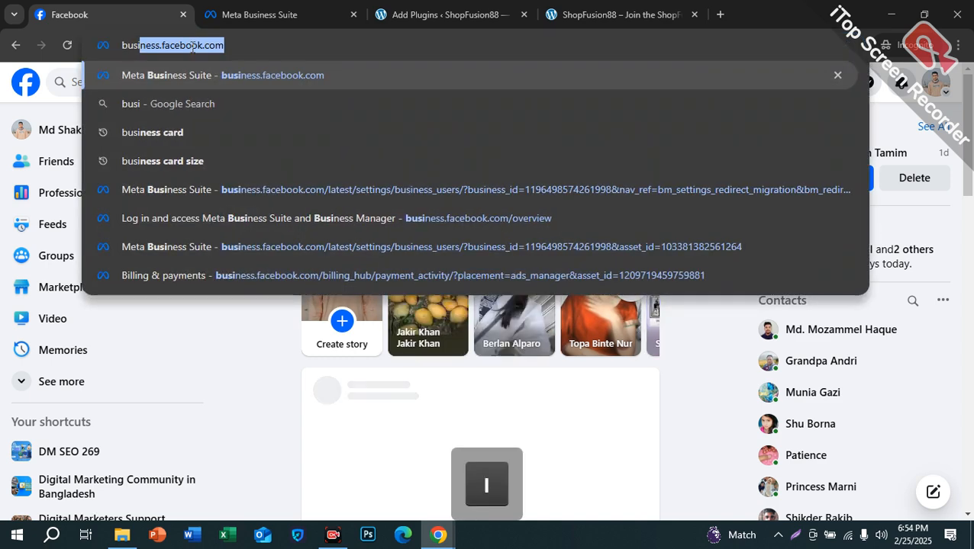
key("Return")
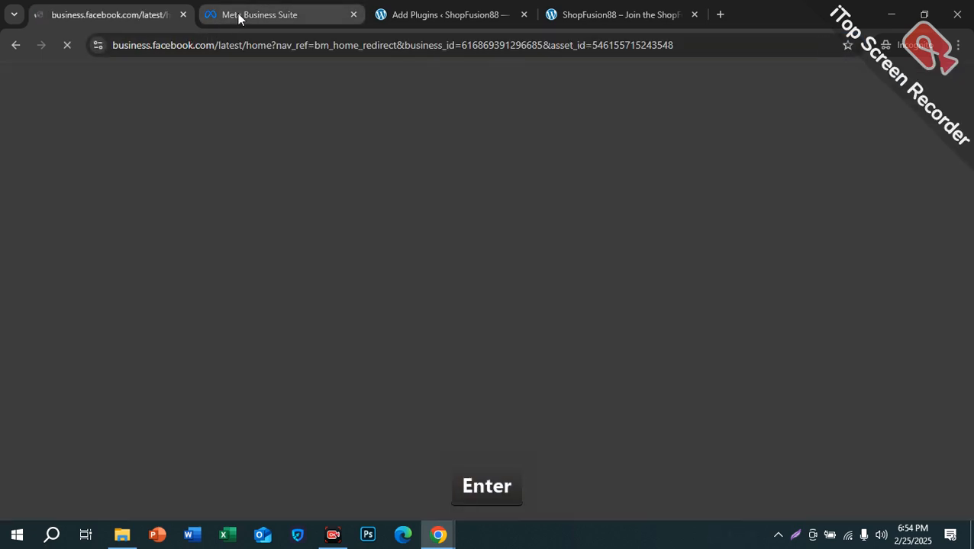
left_click(238, 13)
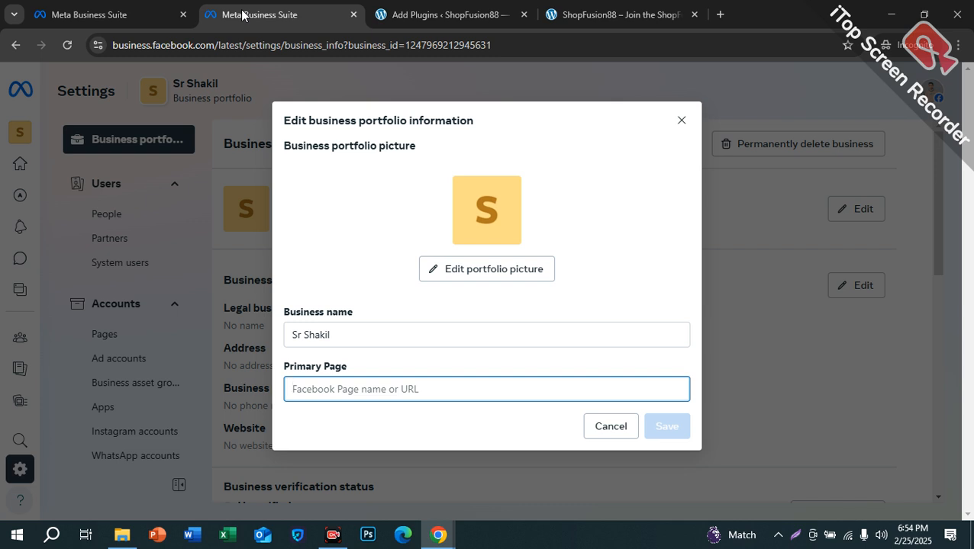
Look up which Facebook Page belongs to the portfolio being edited in the Meta Business Suite list of business assets.
left_click(84, 6)
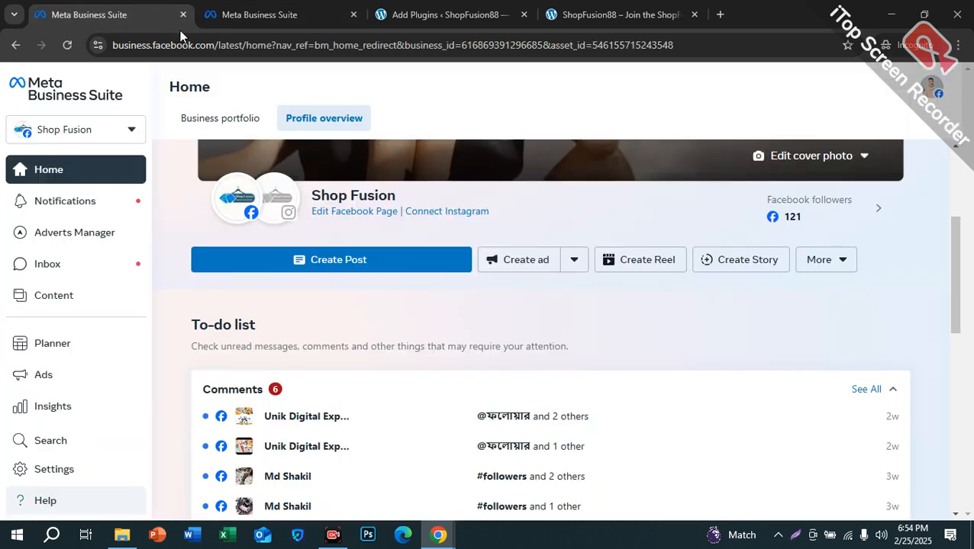
left_click(230, 13)
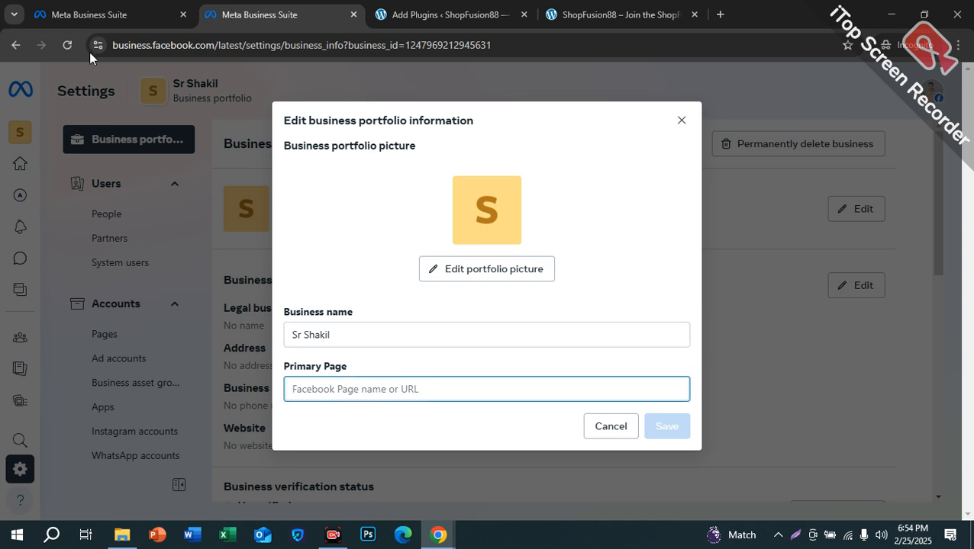
left_click(88, 14)
left_click(44, 145)
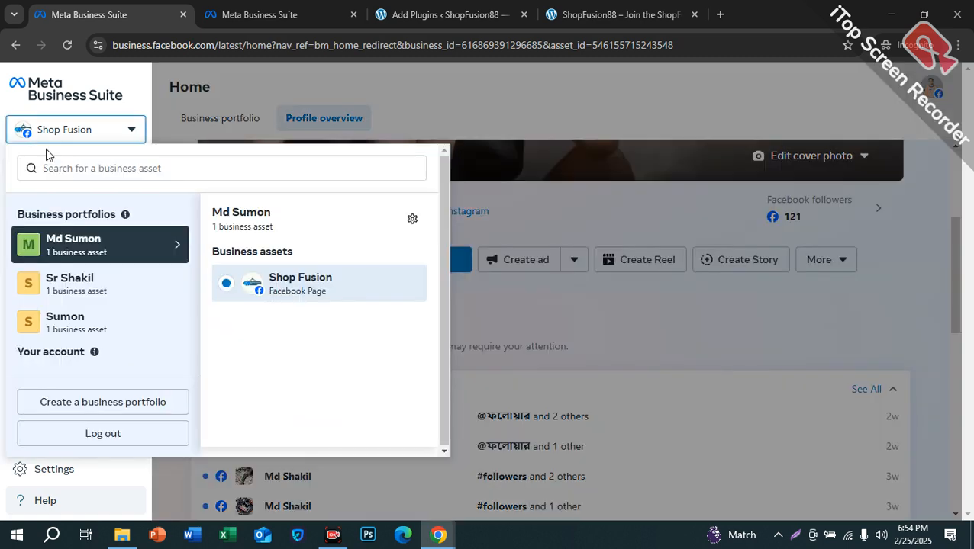
mouse_move(74, 292)
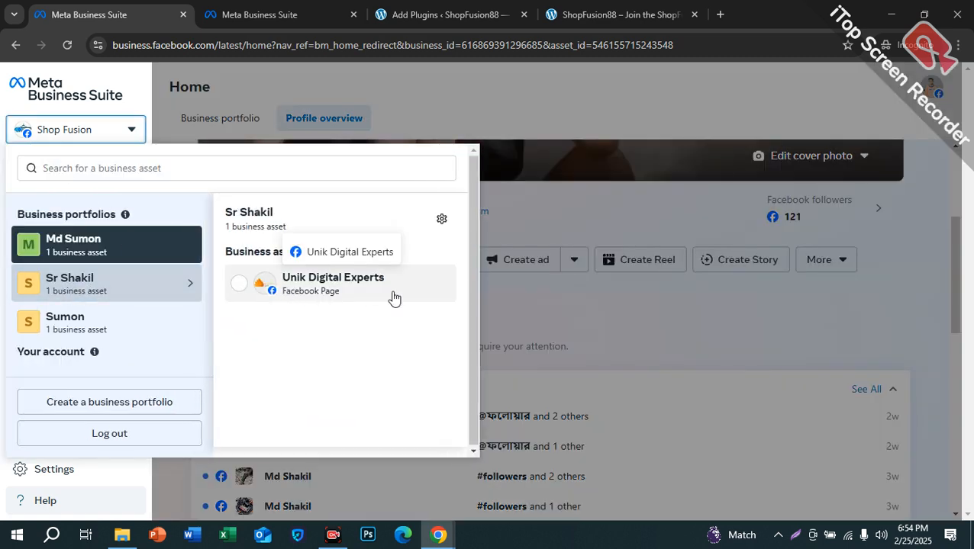
Return to the portfolio information, set its primary Page to Unik Digital Experts and save the change.
left_click(260, 14)
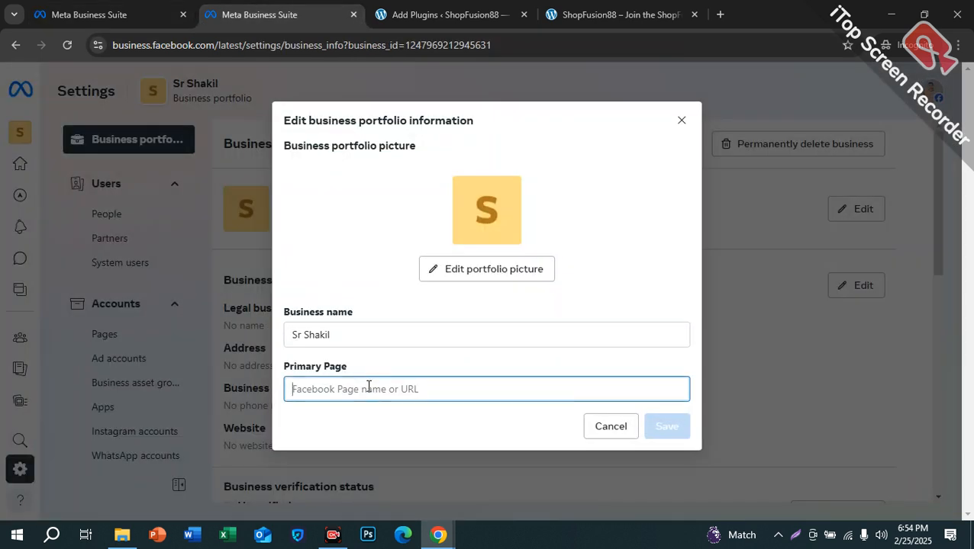
type("uni")
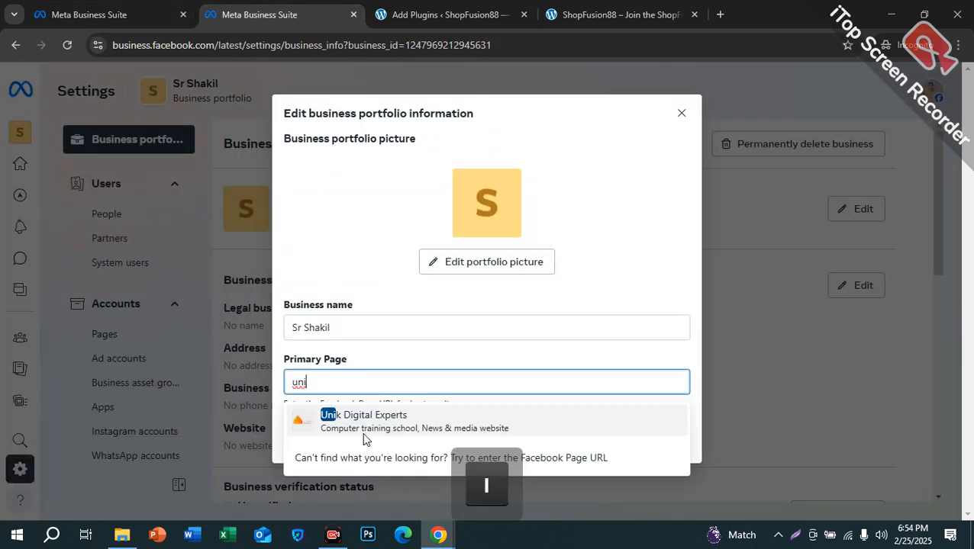
left_click(363, 422)
left_click(667, 440)
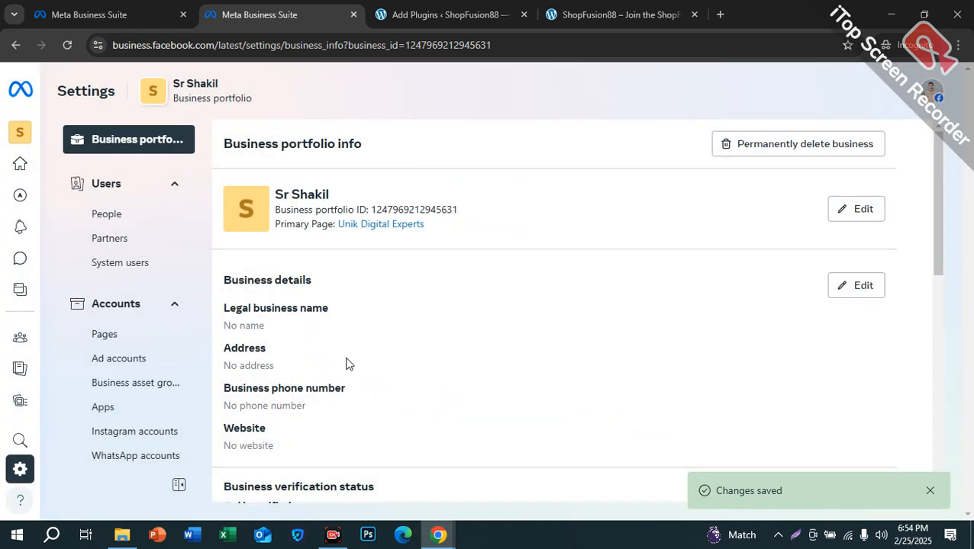
Review the saved primary Page, business details, business options and personal info of the business portfolio.
left_click_drag(348, 222, 479, 240)
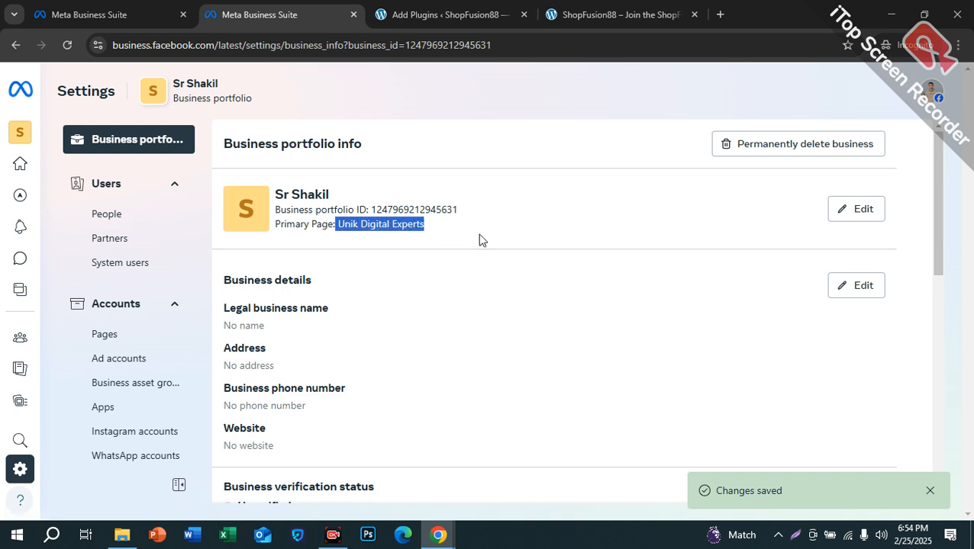
left_click_drag(354, 229, 443, 230)
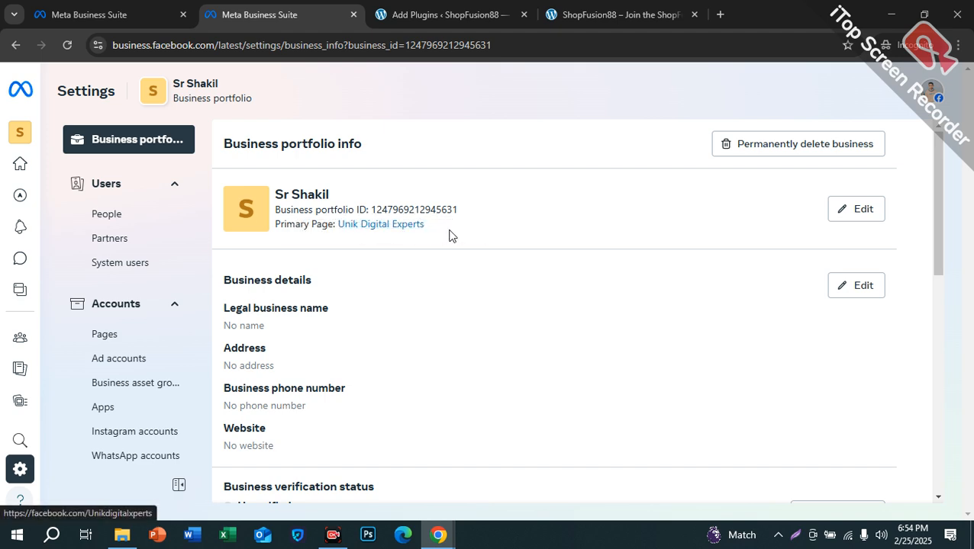
scroll(283, 263, "down", 1)
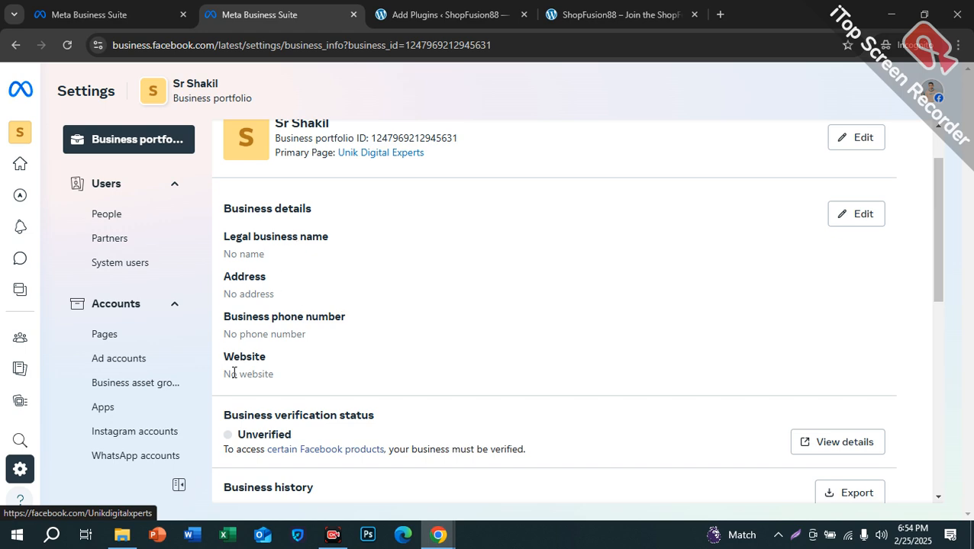
scroll(477, 325, "down", 7)
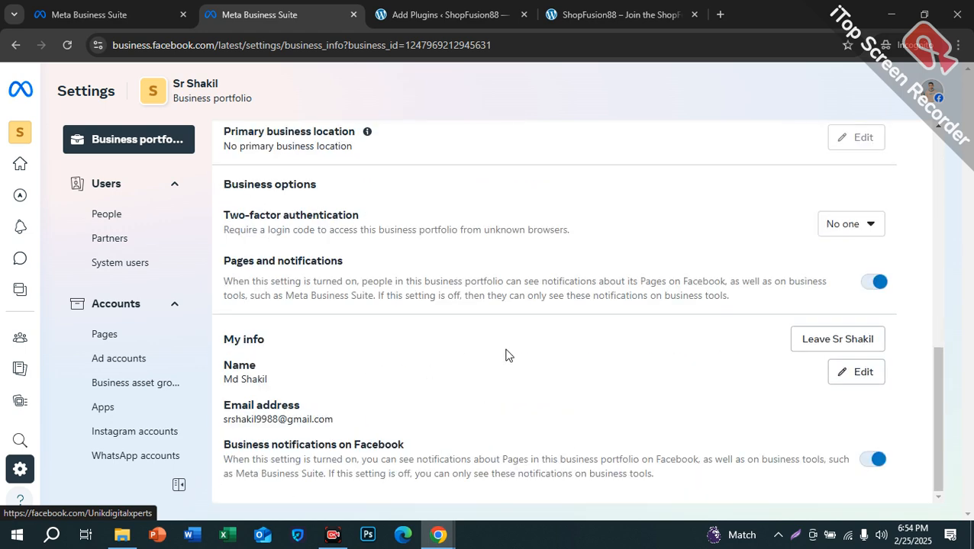
scroll(282, 387, "up", 8)
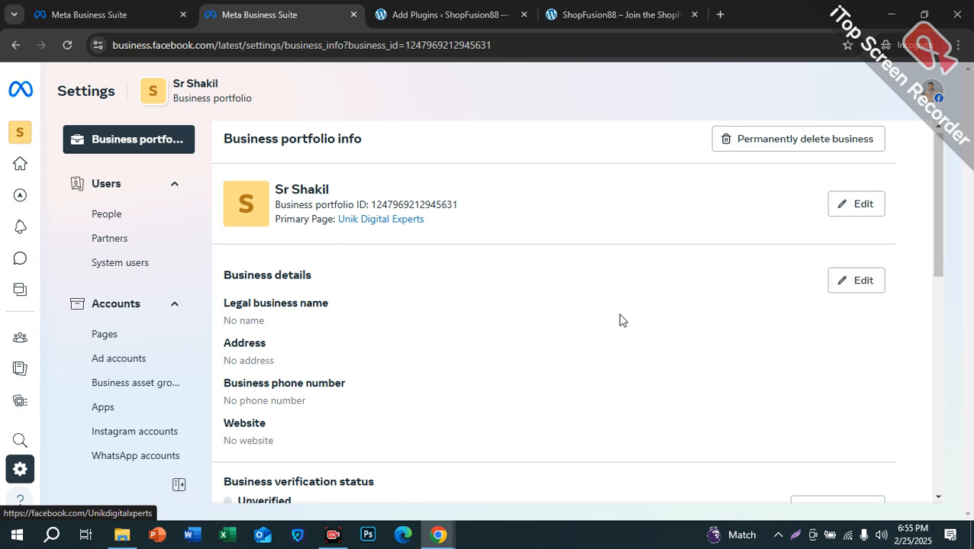
scroll(413, 222, "up", 1)
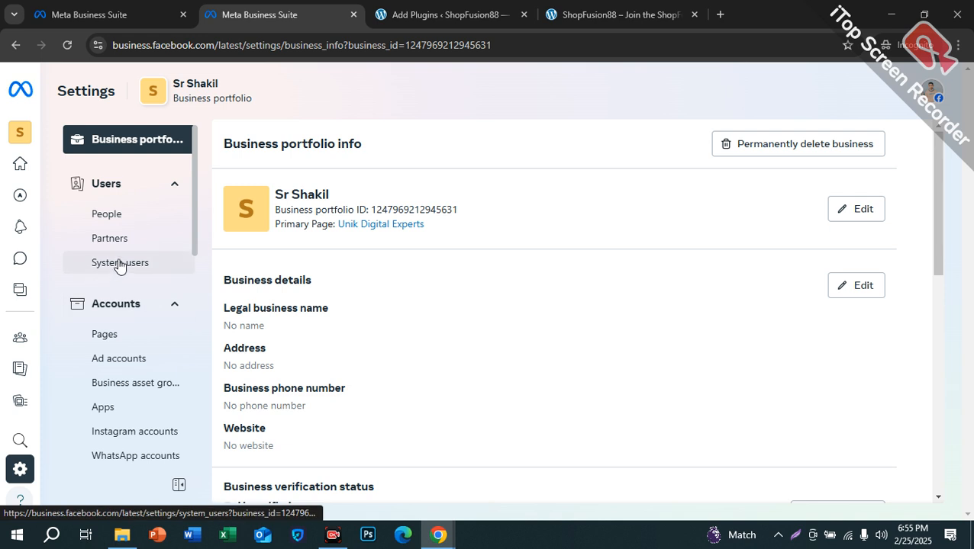
Check the portfolio's ad account, view its campaigns in Ads Manager and return to the ad account settings.
left_click(104, 360)
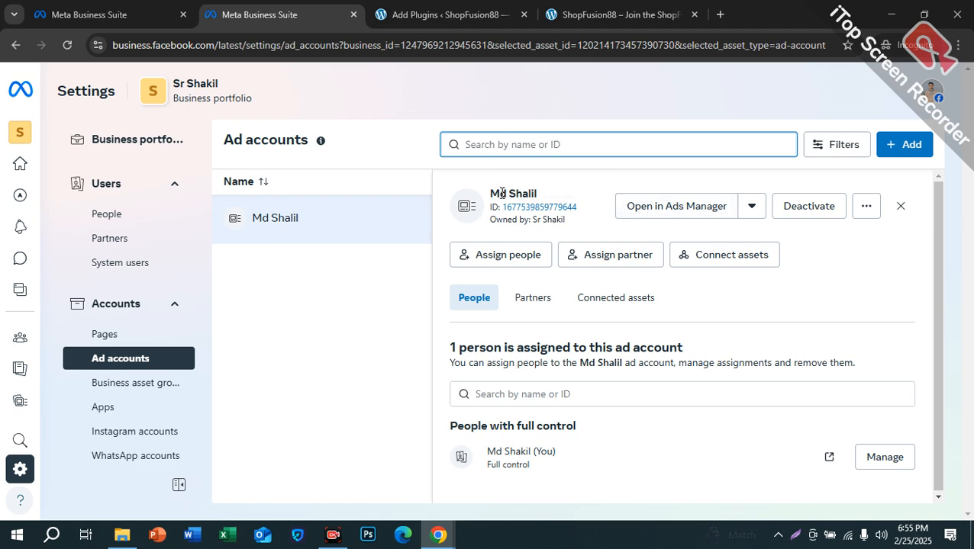
left_click(641, 212)
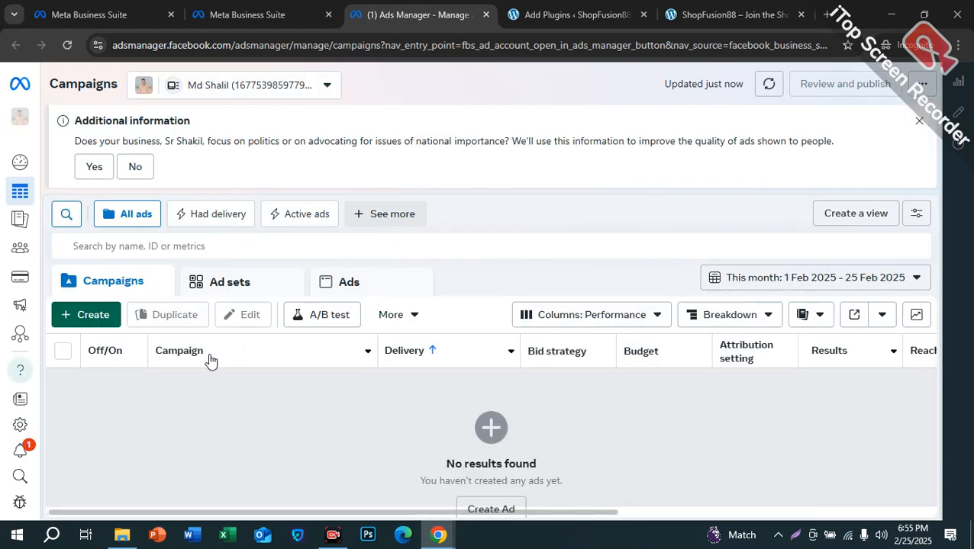
left_click(226, 9)
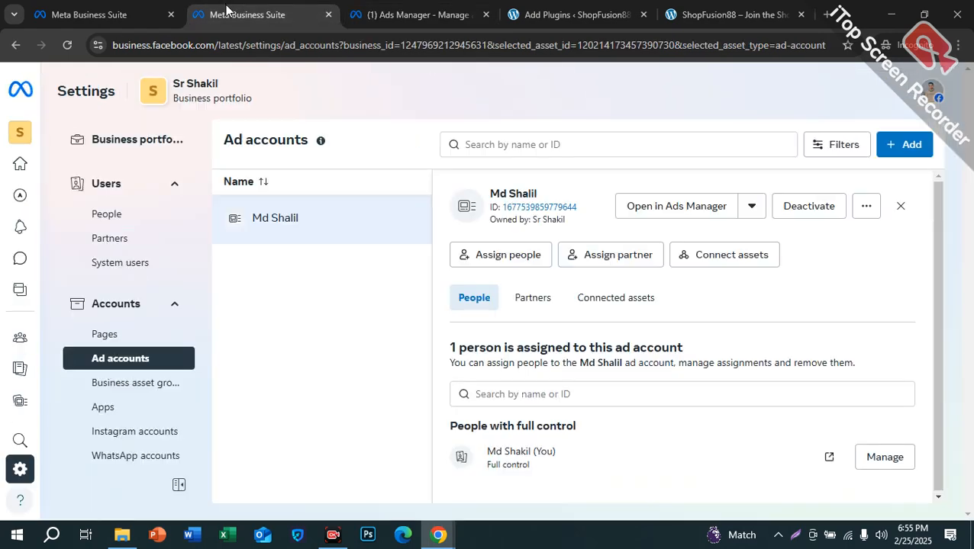
left_click(579, 20)
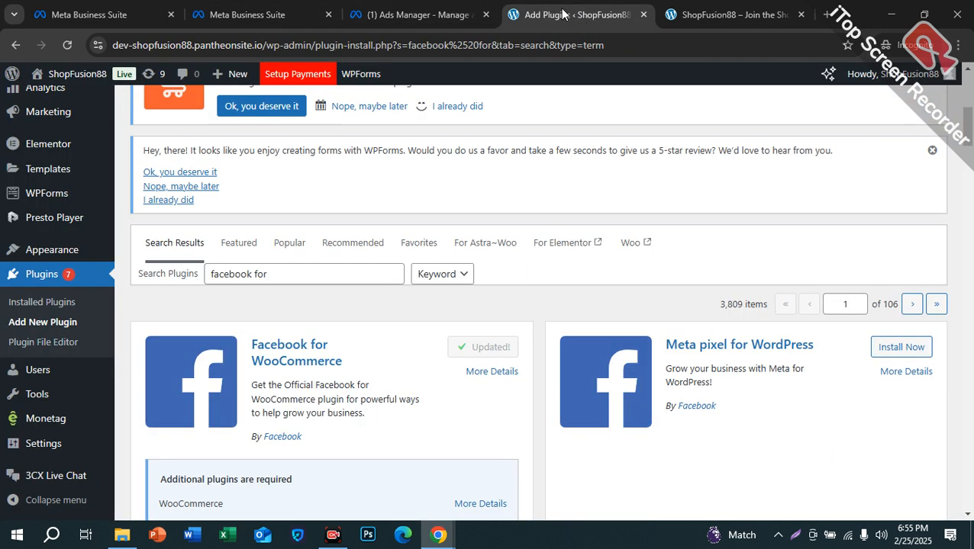
left_click(241, 16)
left_click(162, 23)
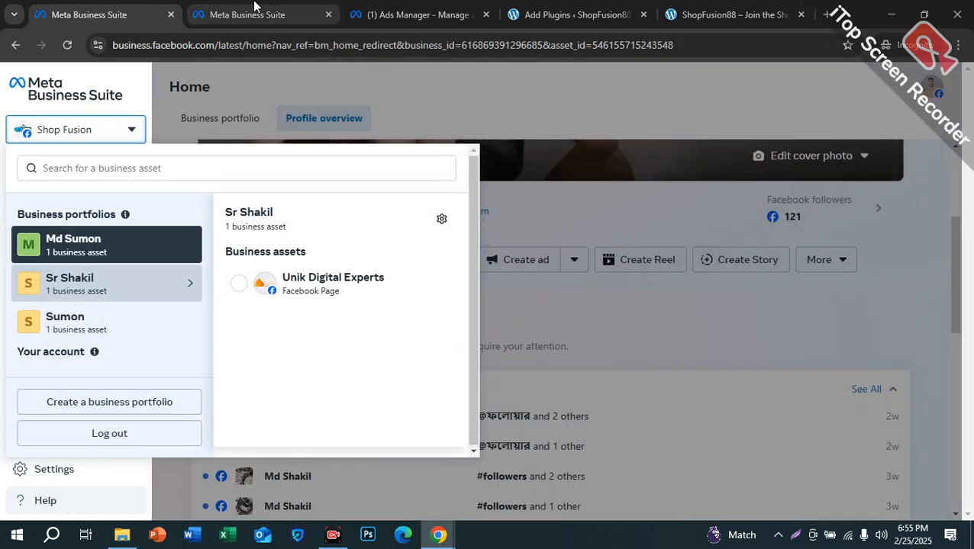
left_click(234, 8)
Open the business portfolio's Datasets settings and reload the page to refresh the list.
scroll(123, 290, "down", 3)
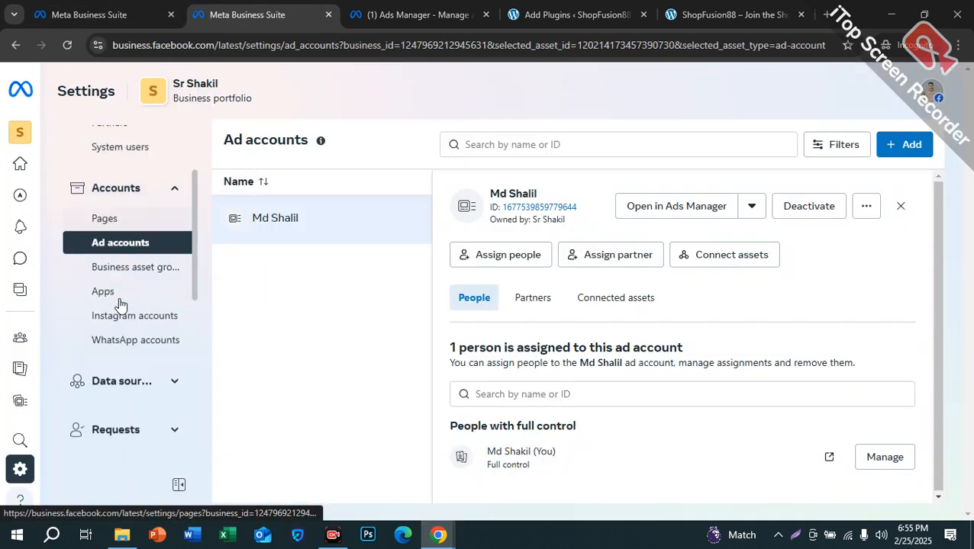
scroll(116, 338, "down", 1)
left_click(119, 286)
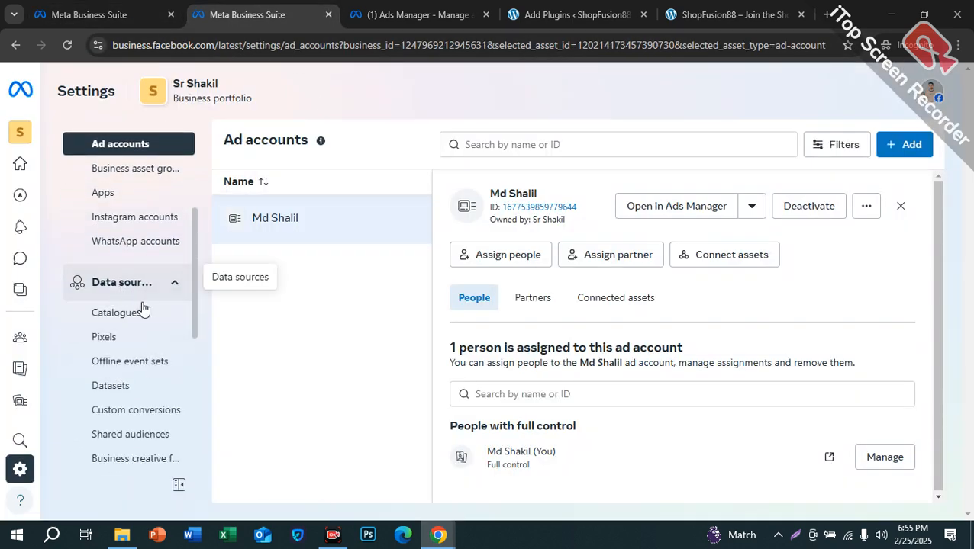
left_click(112, 387)
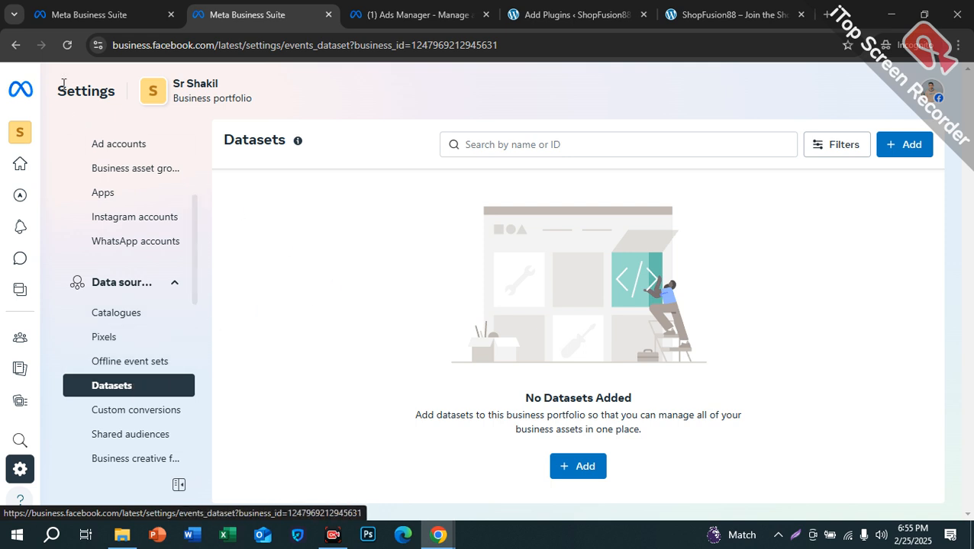
left_click(67, 45)
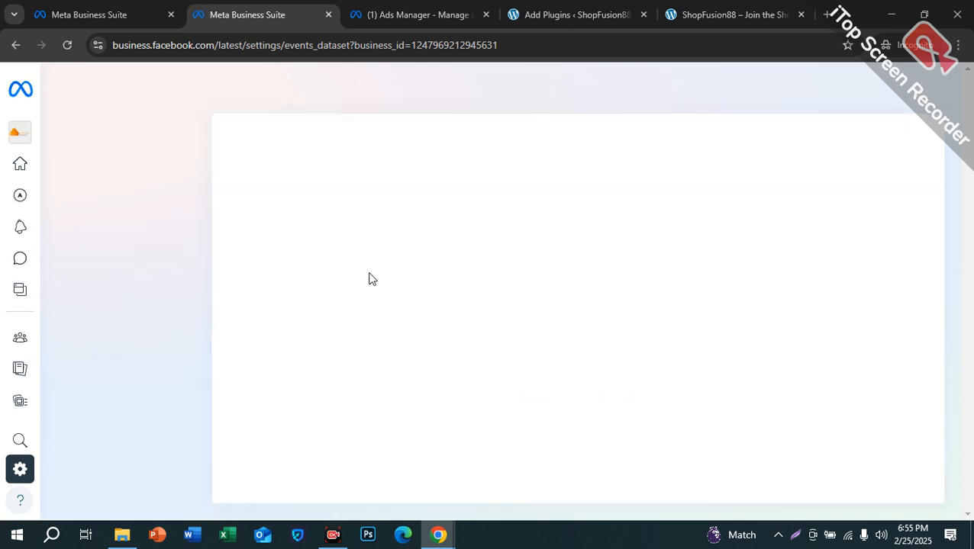
Examine who is assigned to the shopfusion88 dataset and what access they have.
left_click(437, 223)
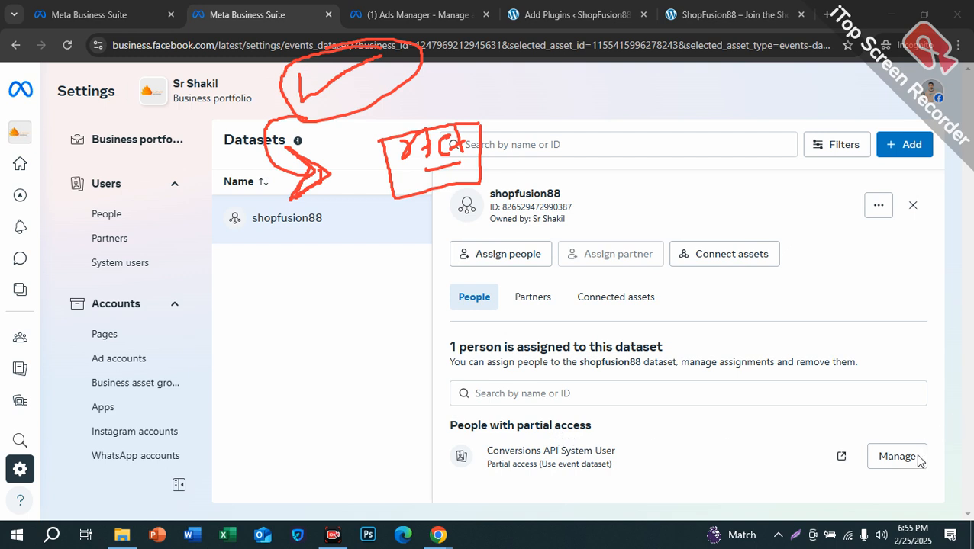
left_click_drag(542, 451, 618, 453)
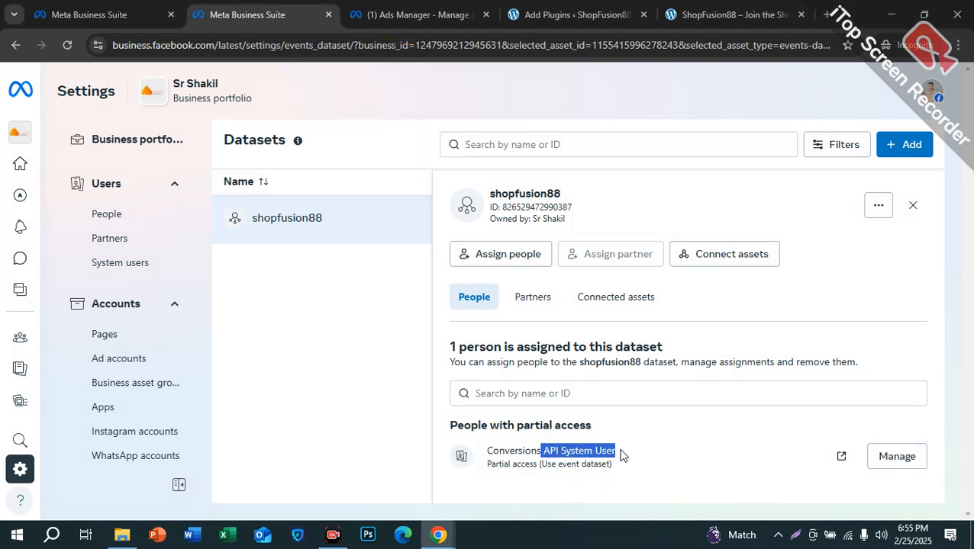
left_click_drag(511, 467, 608, 463)
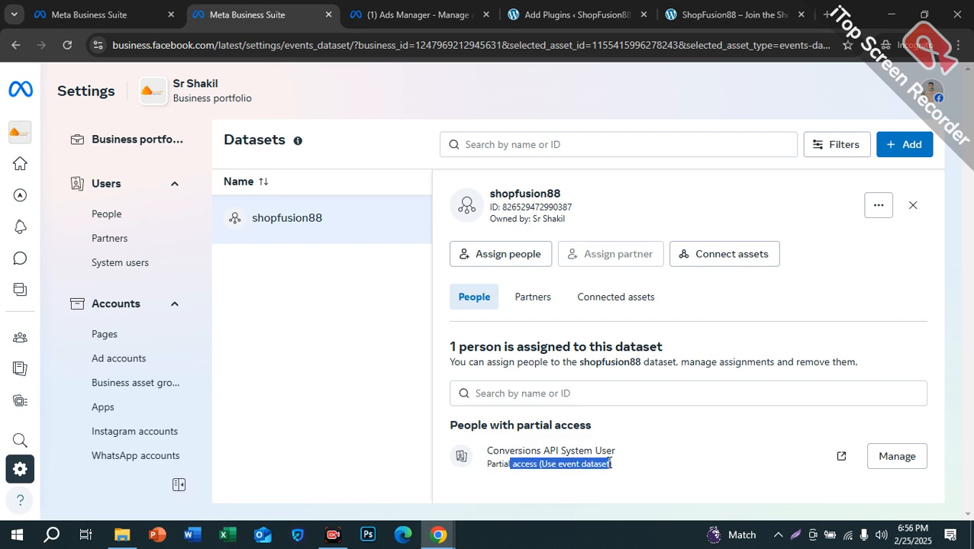
left_click(916, 453)
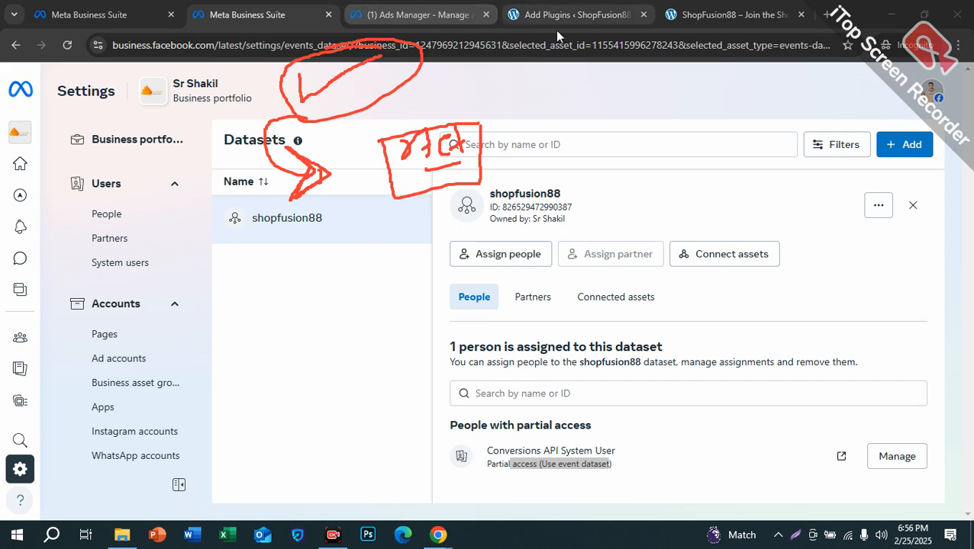
Check the Facebook for WooCommerce plugin in WordPress and the Ads Manager campaigns, and return to the Shop Fusion home in Meta Business Suite.
left_click(546, 10)
scroll(268, 311, "down", 3)
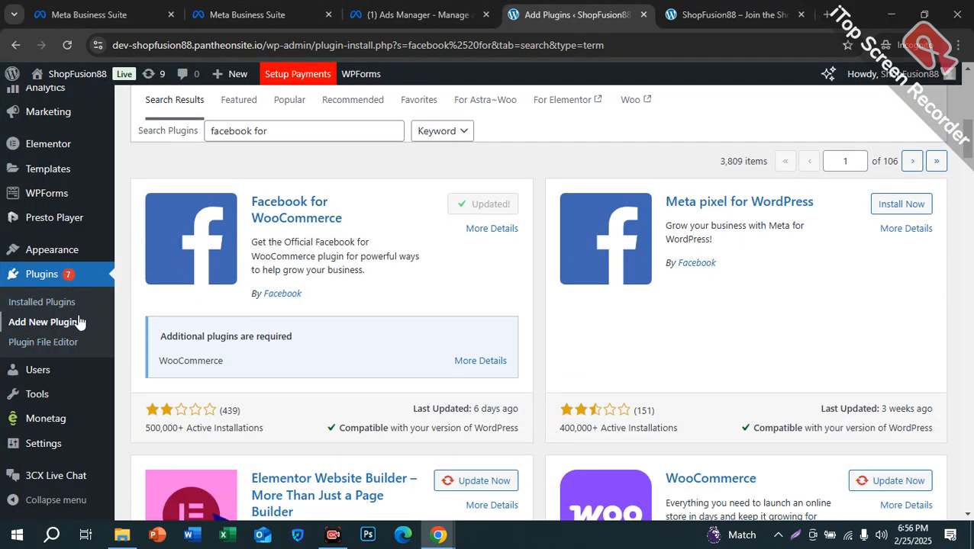
left_click(384, 15)
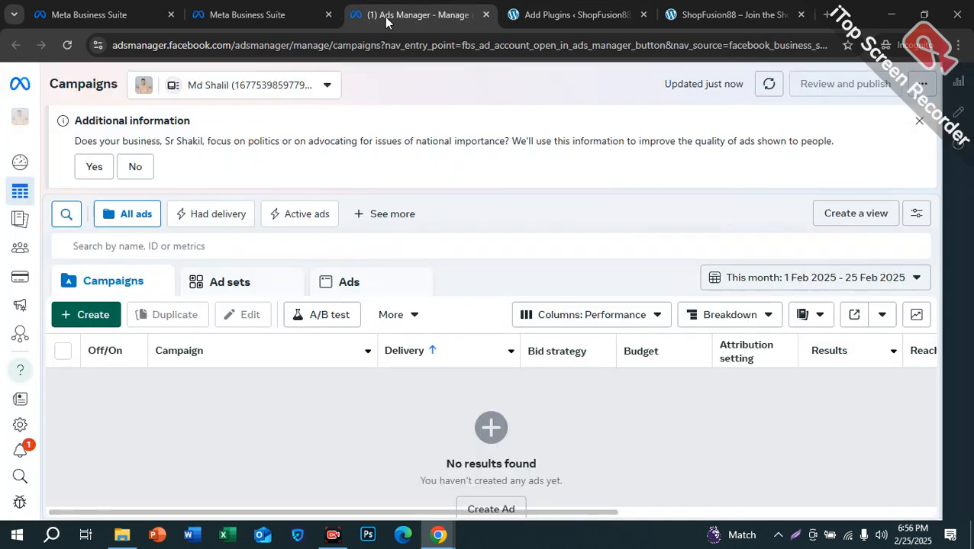
left_click(534, 13)
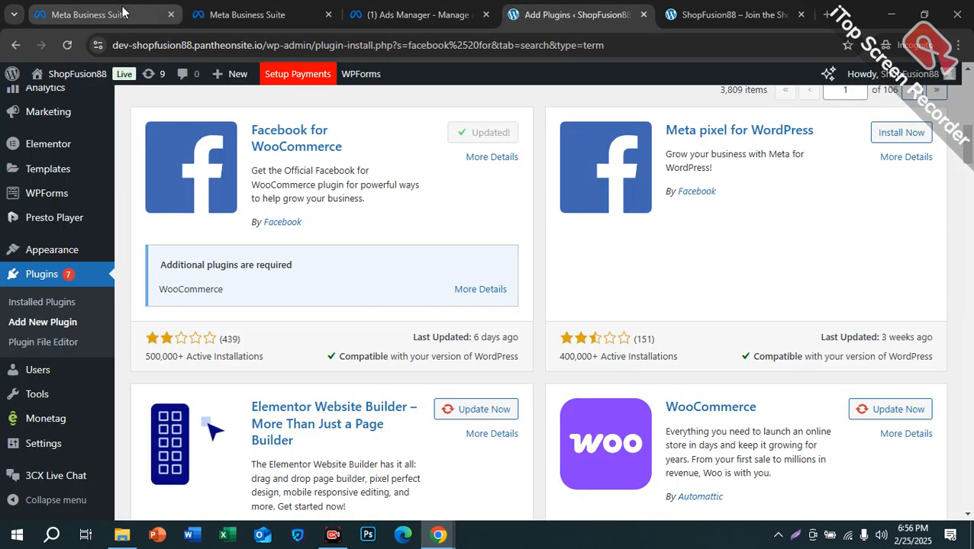
left_click(88, 14)
left_click(566, 210)
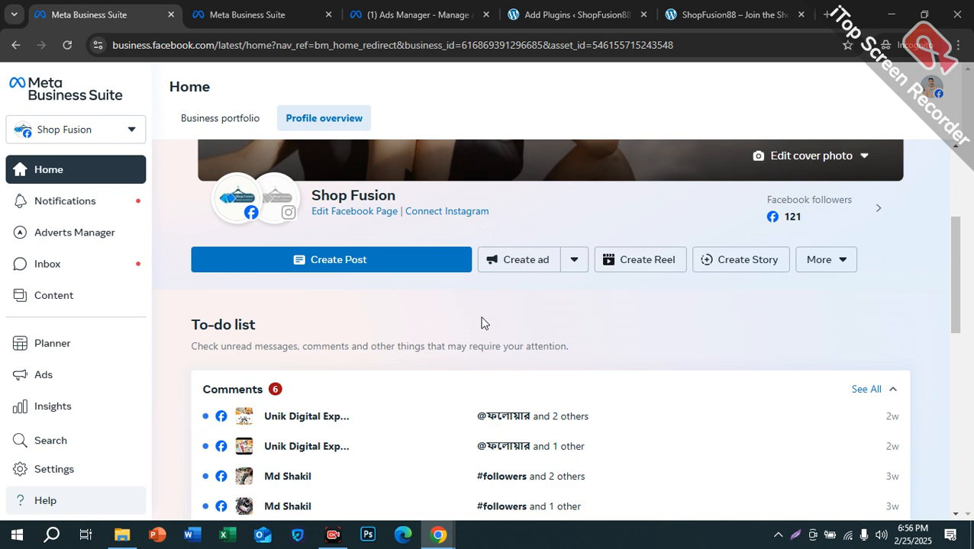
Check the shopfusion88 dataset and examine who is assigned to the Unik Digital Experts Page in the portfolio's Pages settings.
left_click(280, 12)
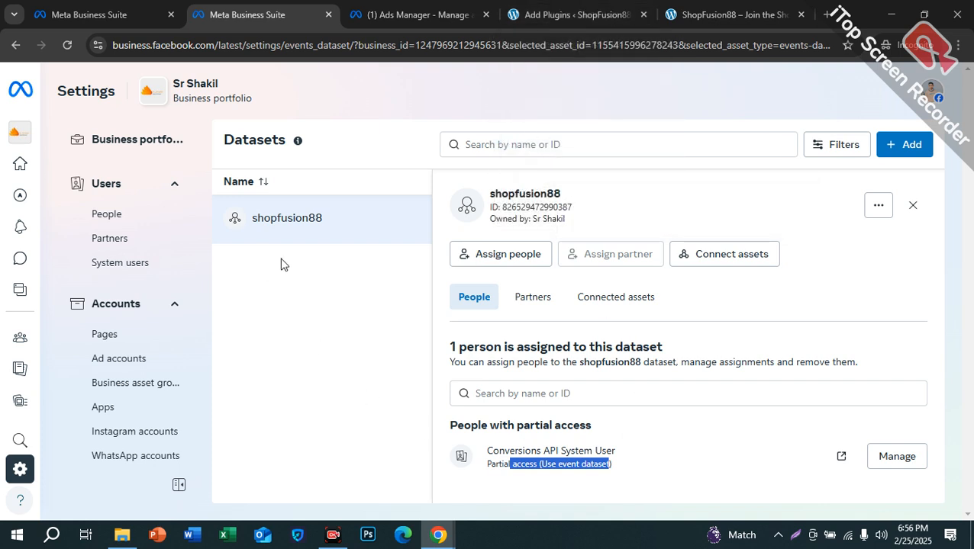
triple_click(485, 197)
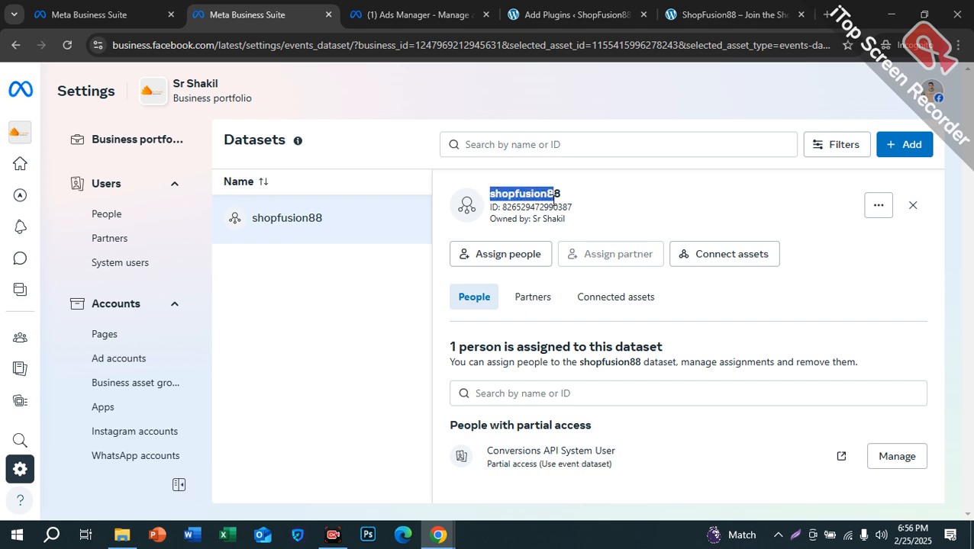
left_click(126, 338)
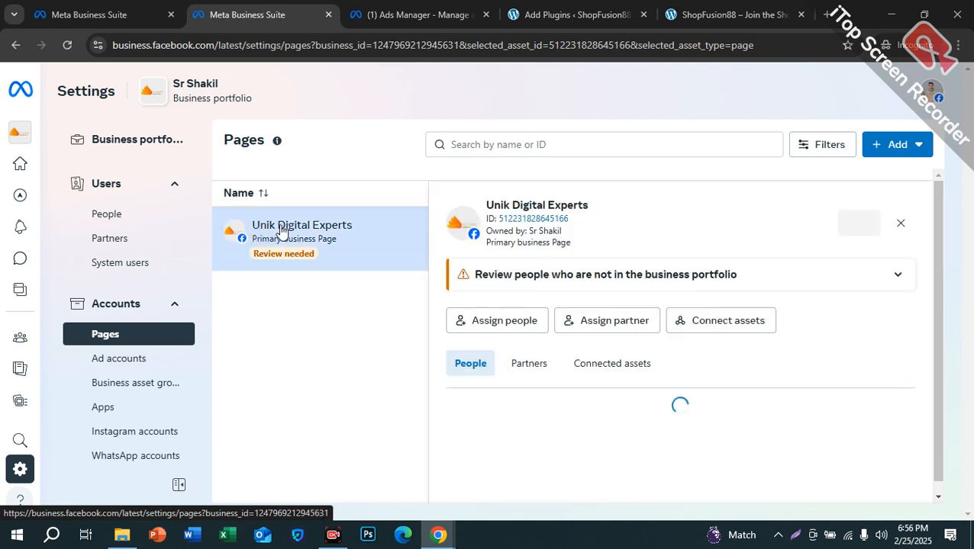
left_click_drag(265, 226, 362, 230)
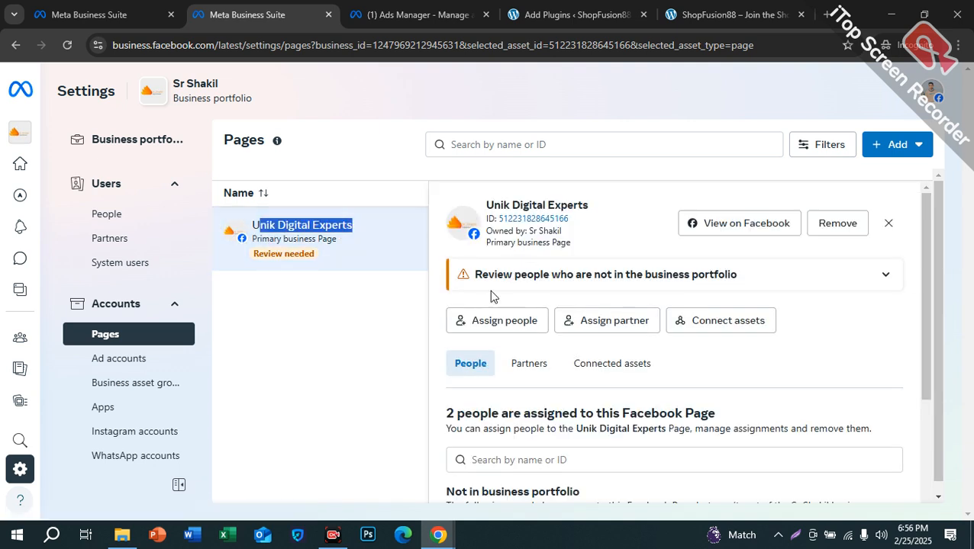
left_click_drag(561, 280, 739, 292)
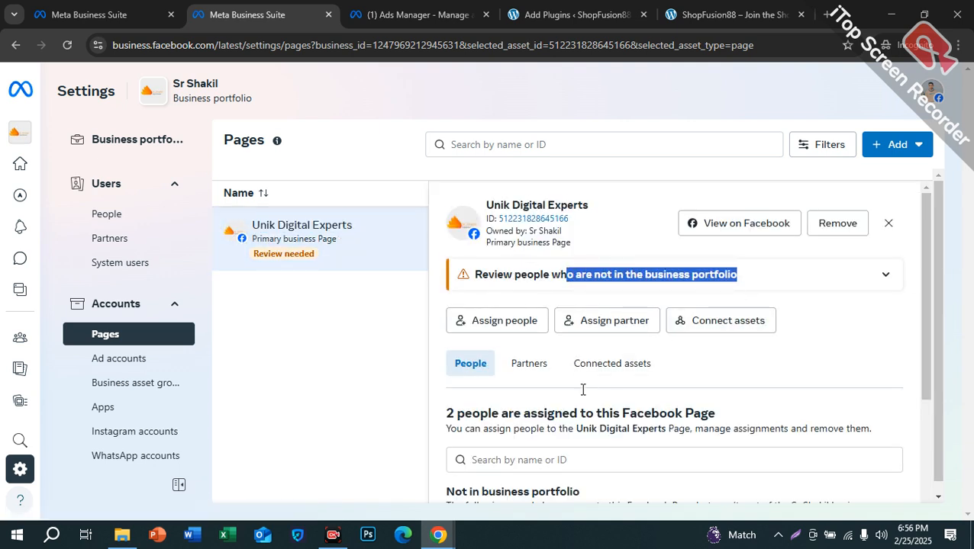
scroll(582, 390, "down", 3)
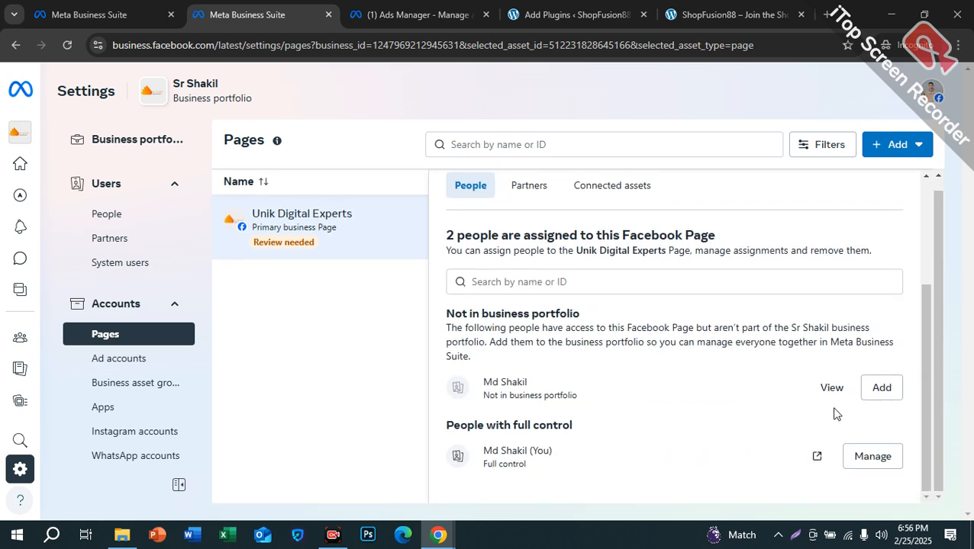
scroll(474, 243, "up", 3)
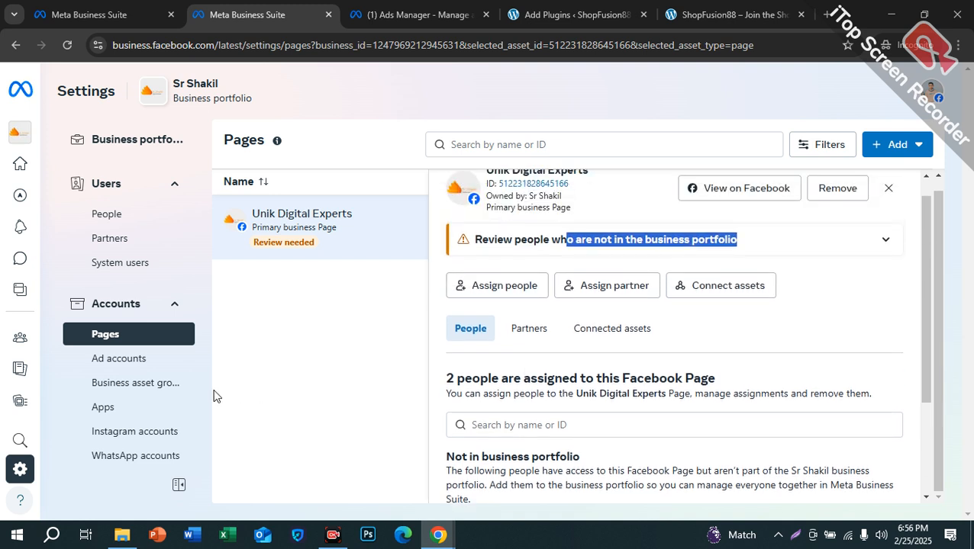
Review the business portfolio info along with the portfolio's Pages and ad account settings.
left_click(118, 359)
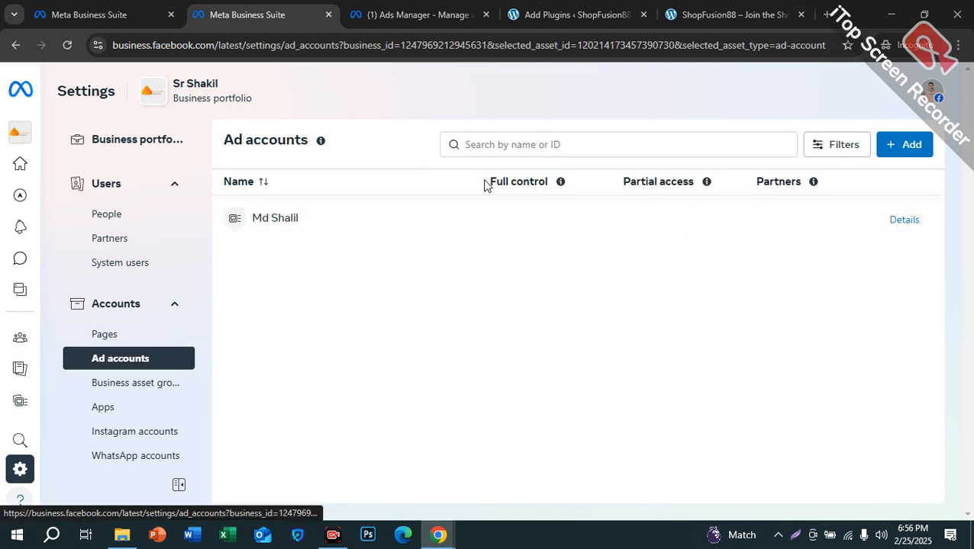
left_click(450, 218)
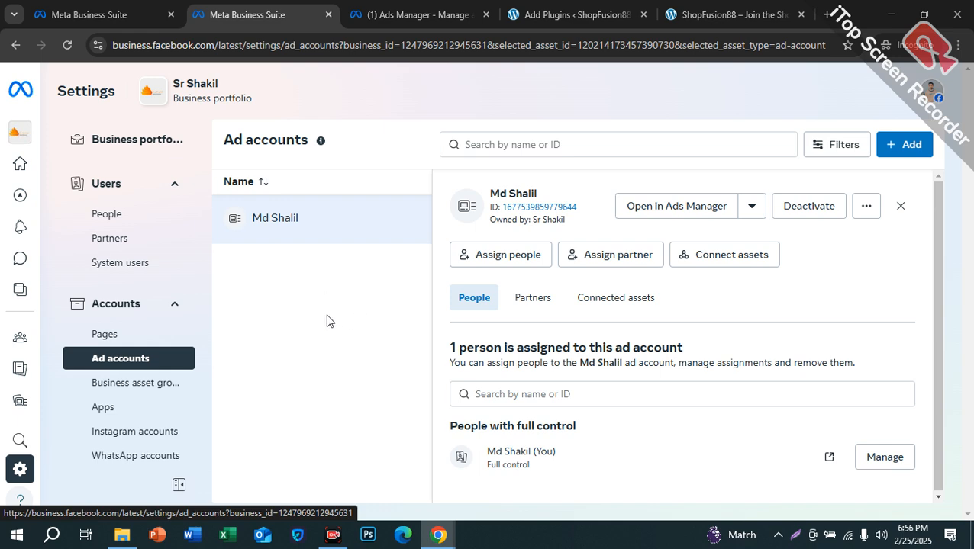
left_click(126, 148)
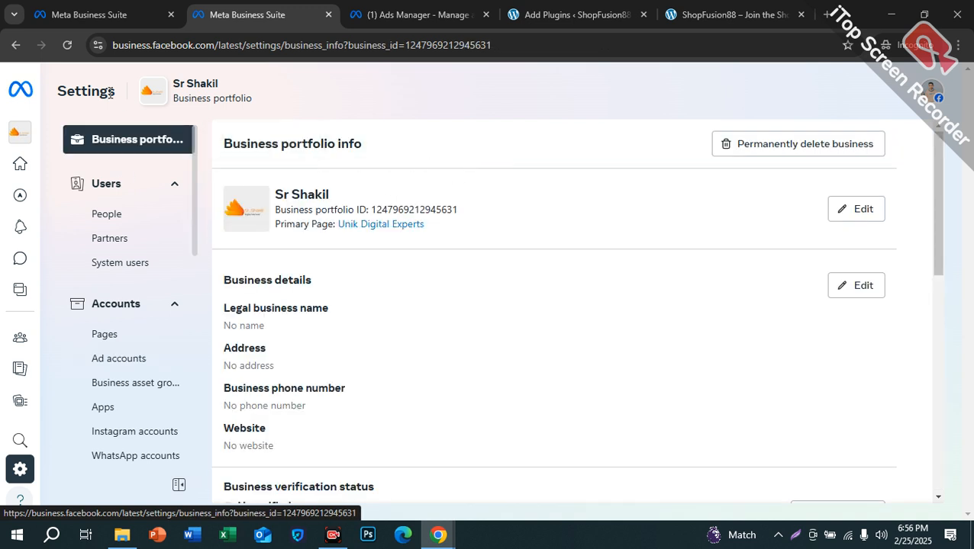
scroll(104, 302, "down", 1)
left_click(105, 263)
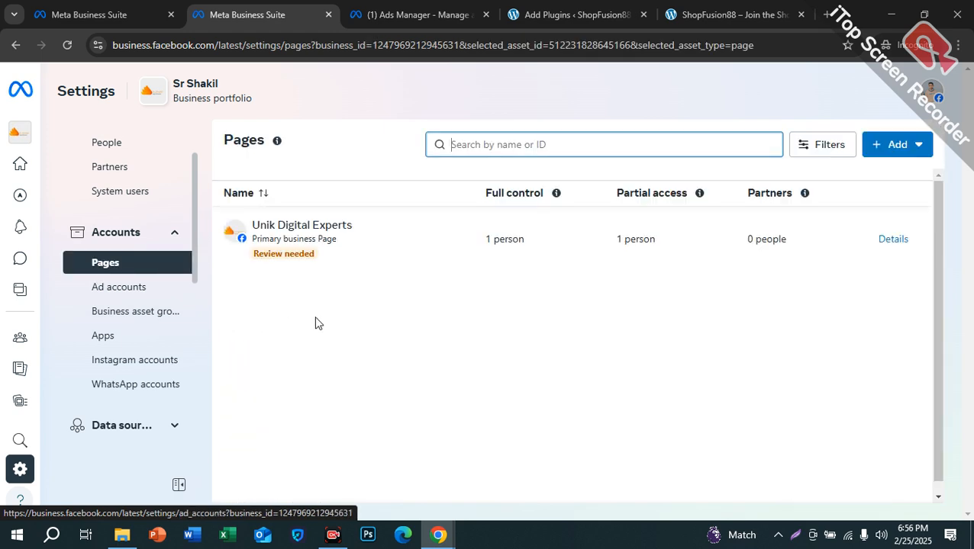
left_click(118, 287)
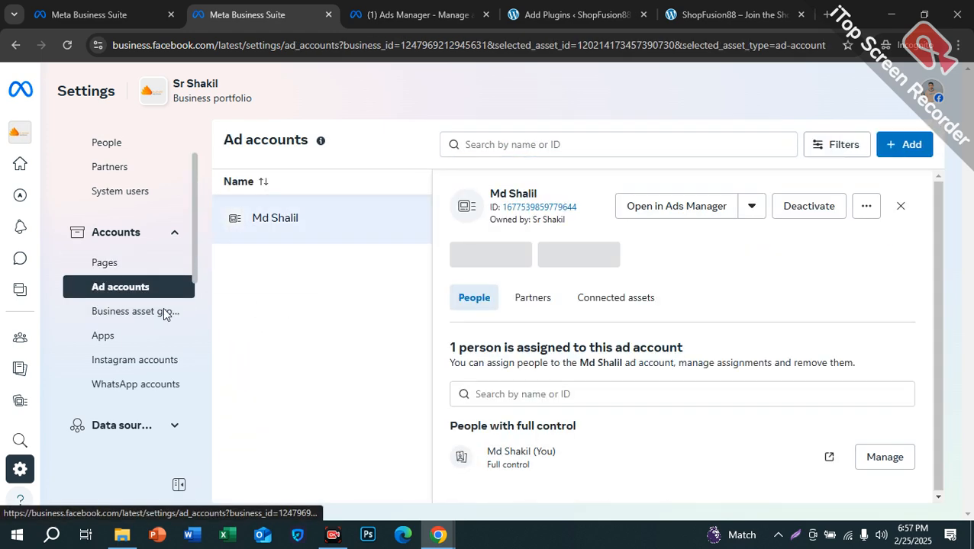
View the shopfusion88 dataset in the portfolio's Datasets settings.
scroll(135, 371, "down", 3)
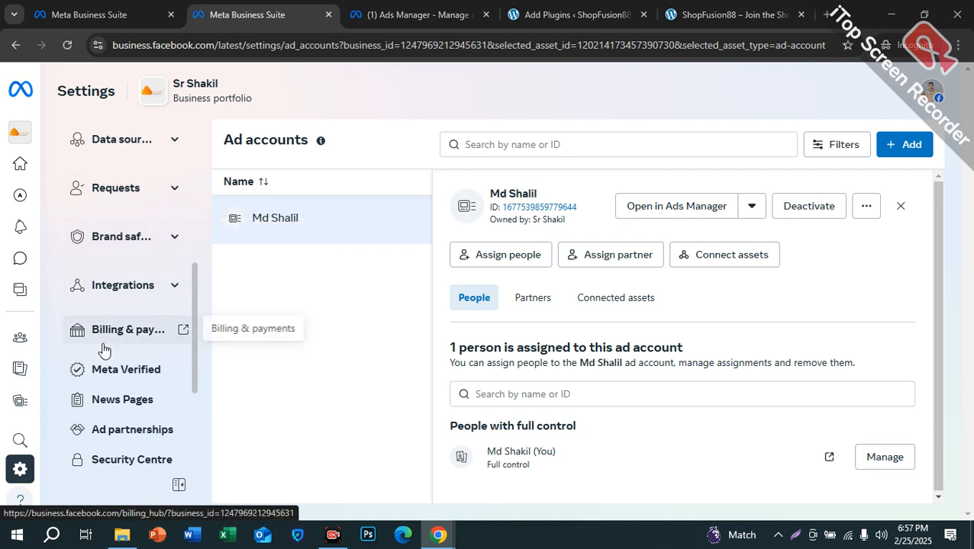
scroll(103, 252, "up", 2)
left_click(97, 281)
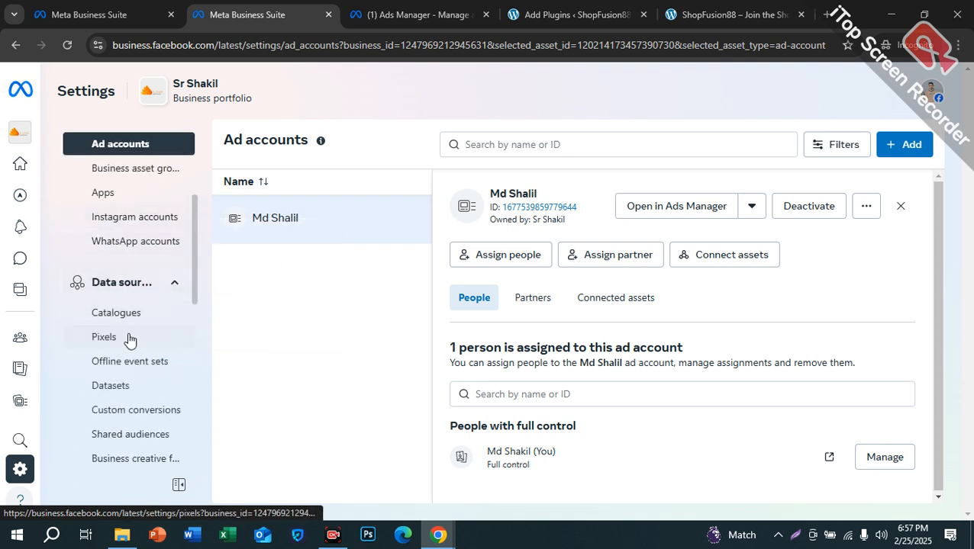
left_click(128, 388)
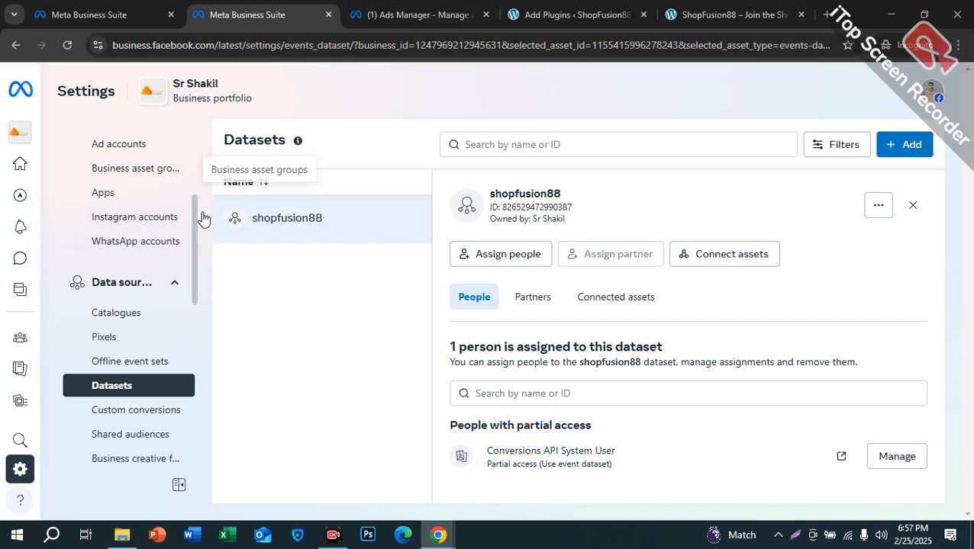
Switch to the WordPress admin, open the Facebook for WooCommerce marketing page and review its Create Facebook and Instagram Ads section.
left_click(537, 13)
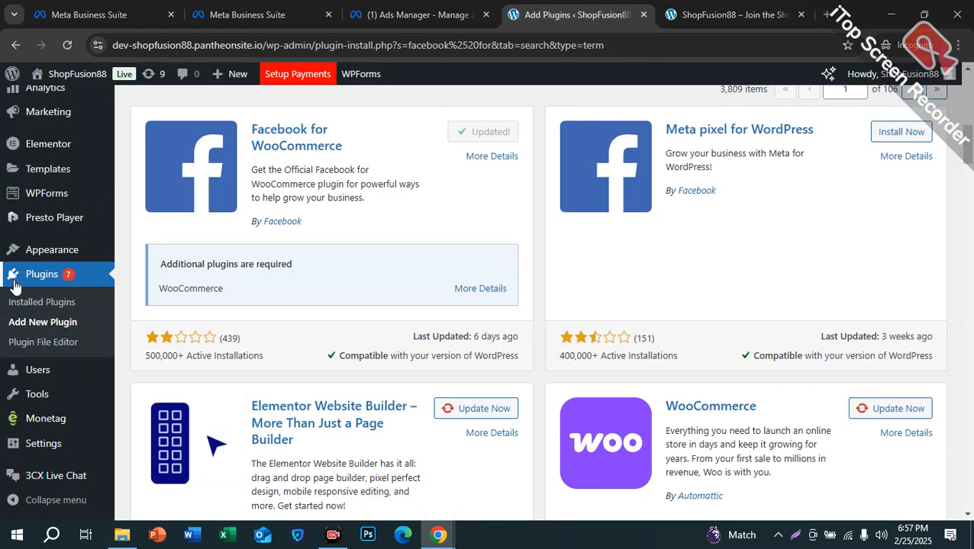
scroll(79, 306, "down", 1)
scroll(22, 358, "down", 1)
scroll(102, 308, "up", 2)
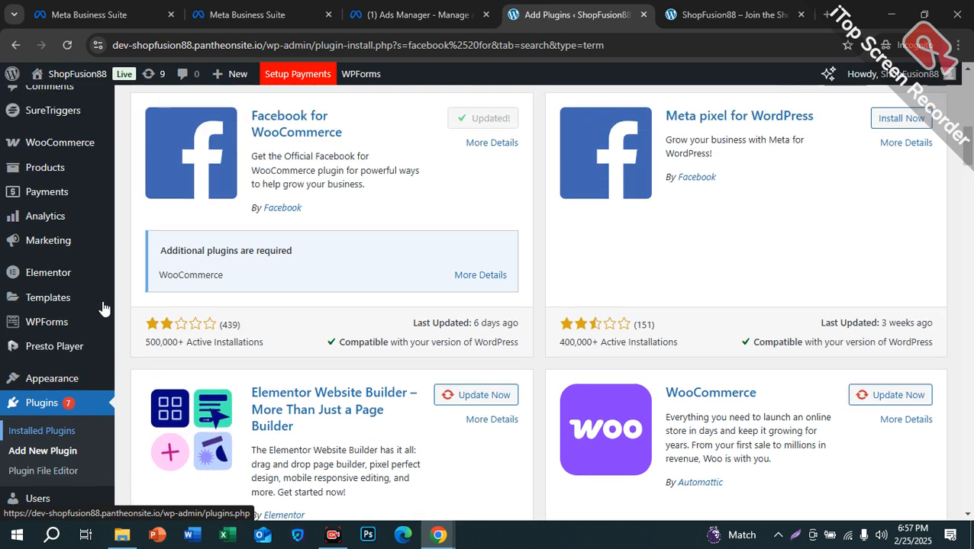
scroll(76, 321, "up", 1)
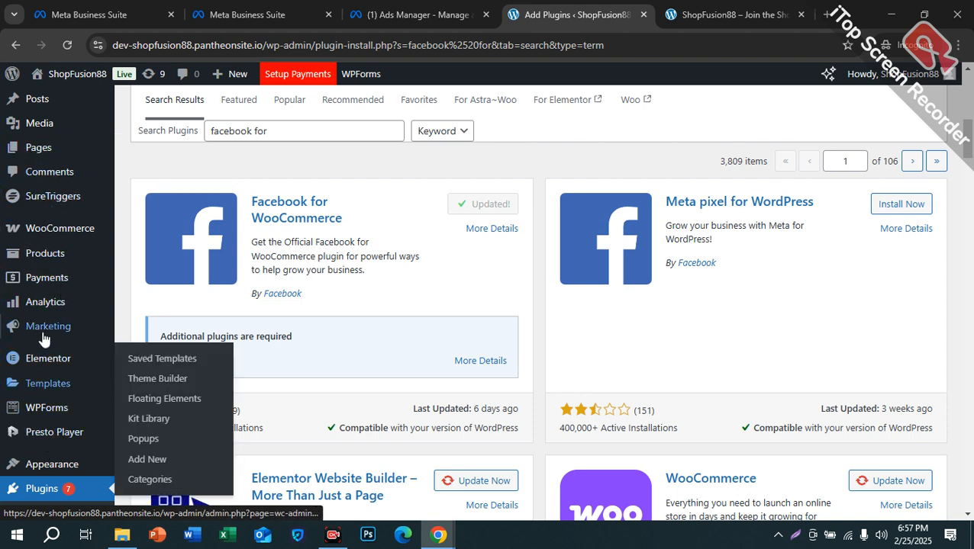
mouse_move(44, 336)
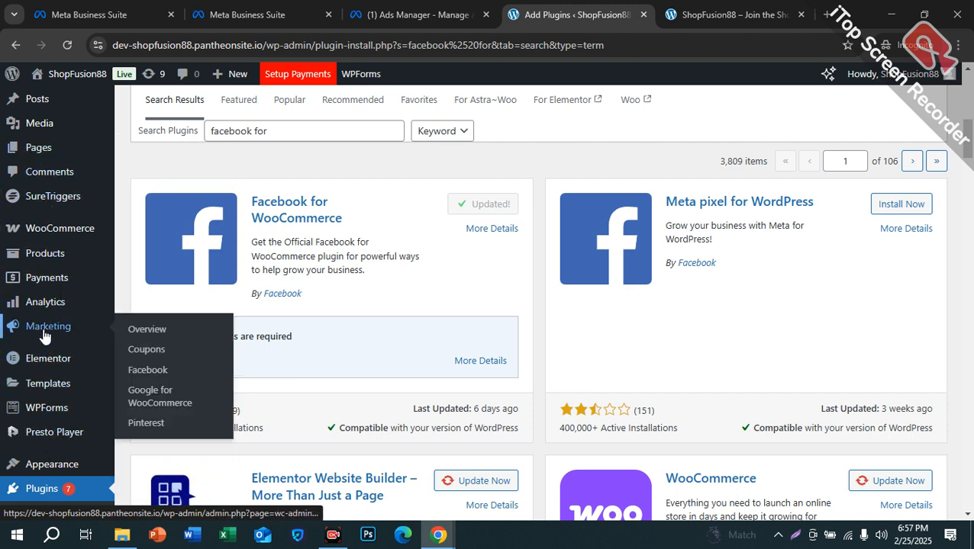
left_click(149, 370)
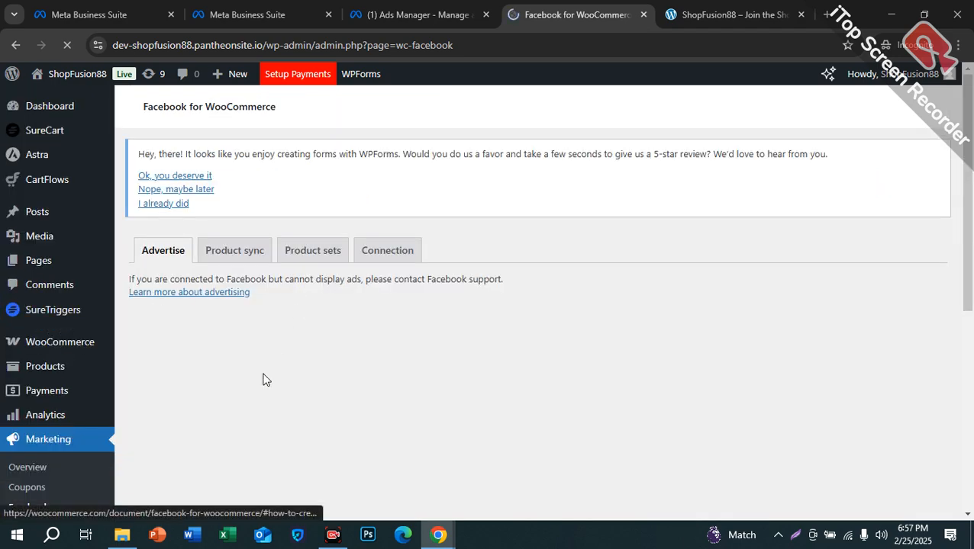
scroll(263, 355, "down", 10)
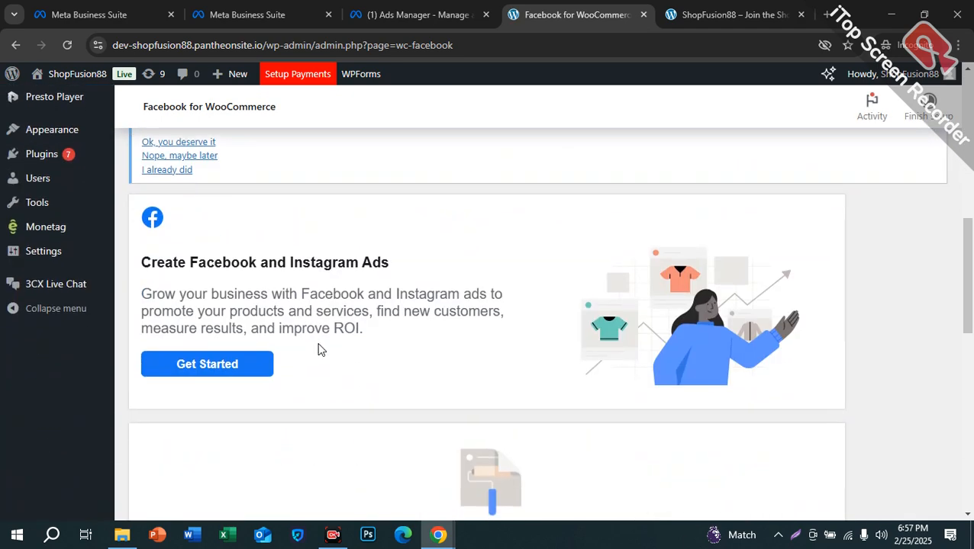
scroll(320, 350, "down", 1)
left_click_drag(144, 193, 403, 203)
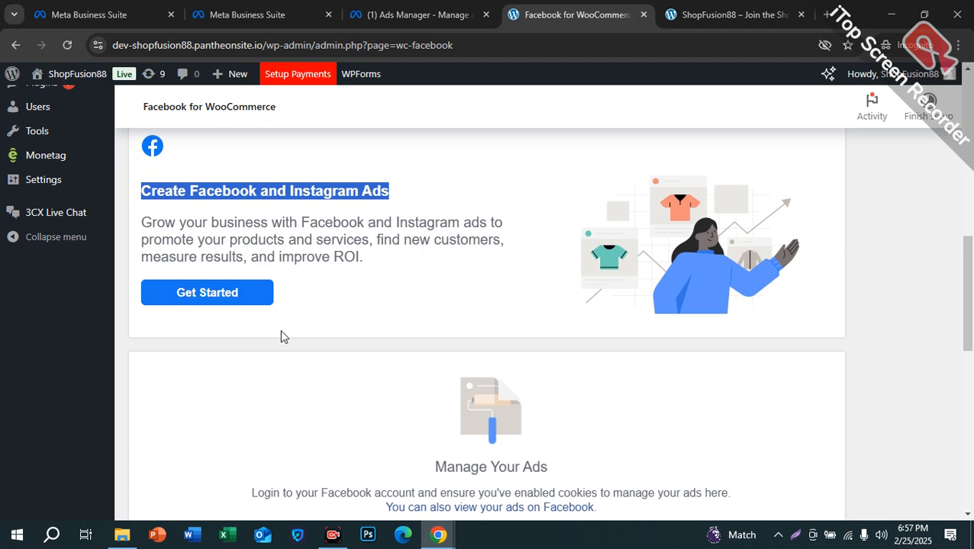
Dismiss the WPForms review, CartFlows rating and Stripe account notices on the Facebook for WooCommerce page.
scroll(279, 333, "up", 3)
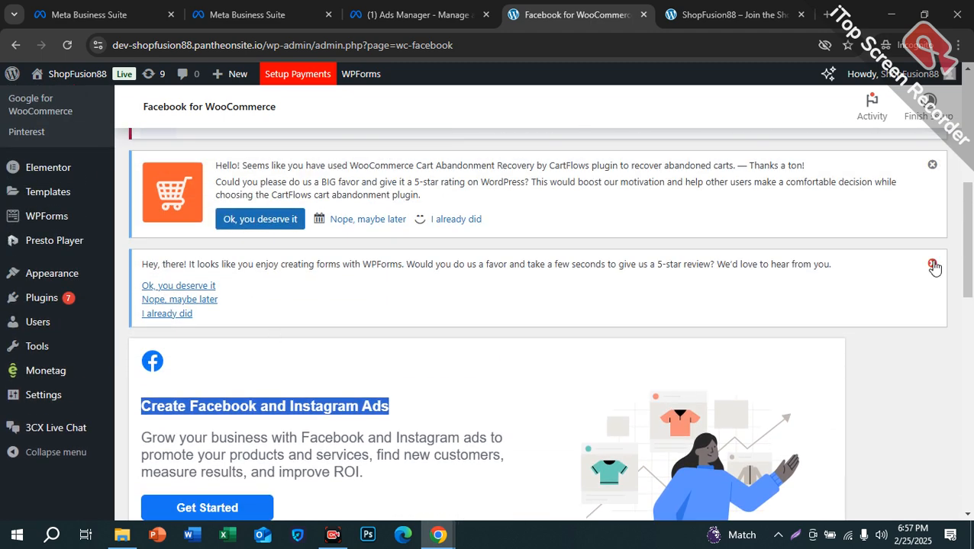
left_click(932, 264)
left_click(932, 165)
scroll(344, 343, "down", 1)
scroll(334, 339, "up", 2)
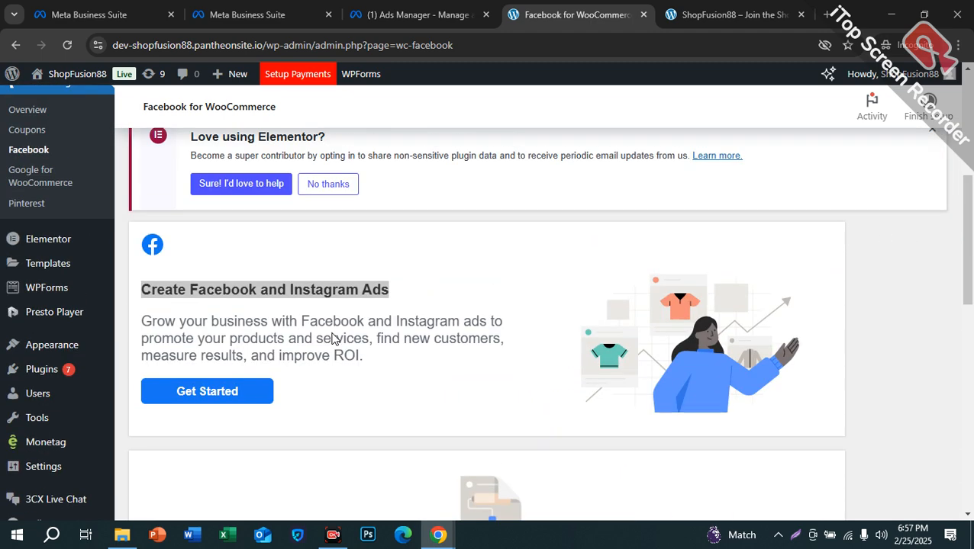
scroll(333, 340, "up", 5)
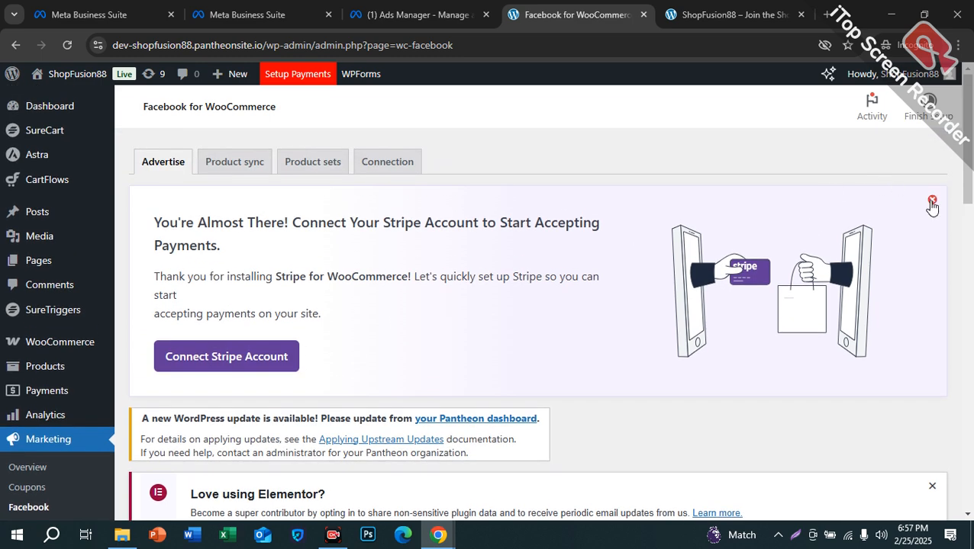
left_click(931, 200)
Look at the plugin's product sync settings and open its Connection settings.
left_click(226, 163)
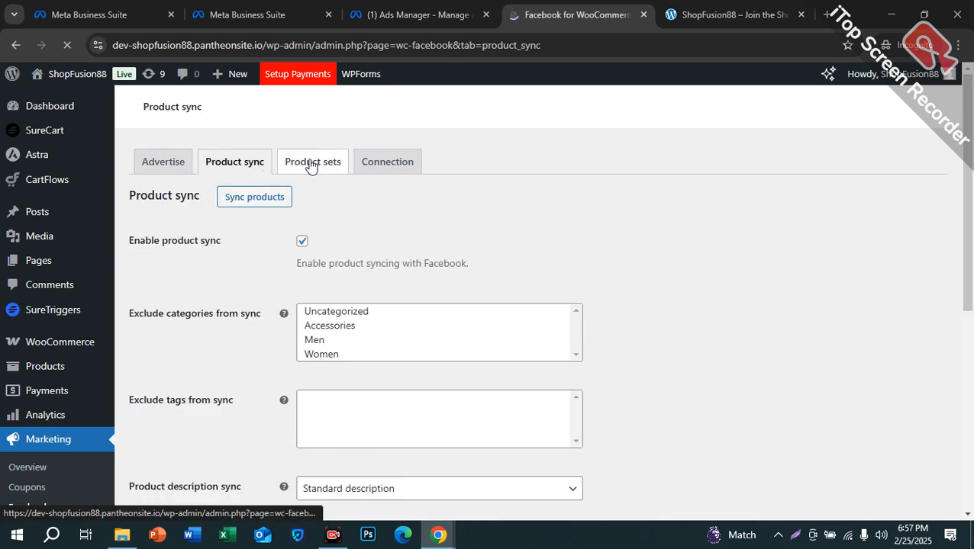
left_click(313, 165)
left_click(385, 166)
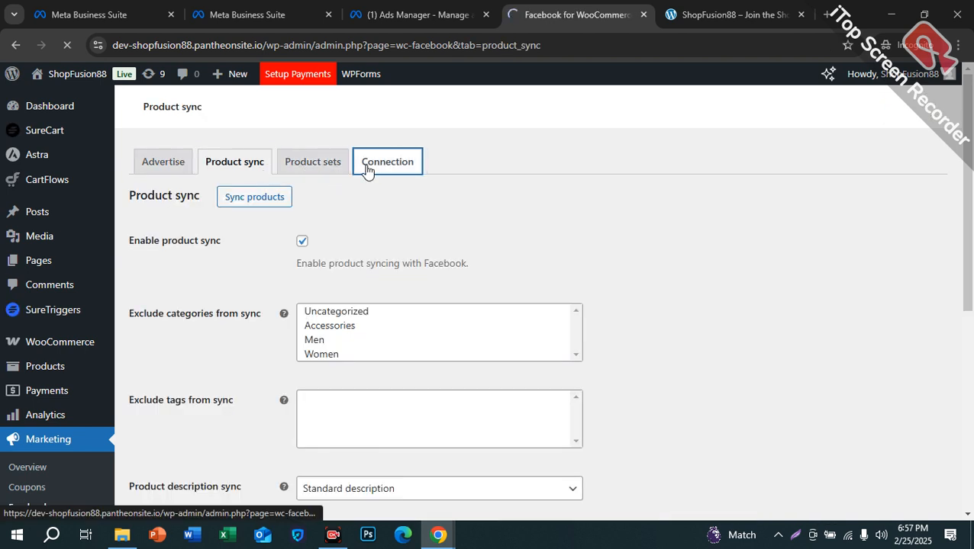
scroll(191, 271, "down", 3)
scroll(179, 246, "up", 3)
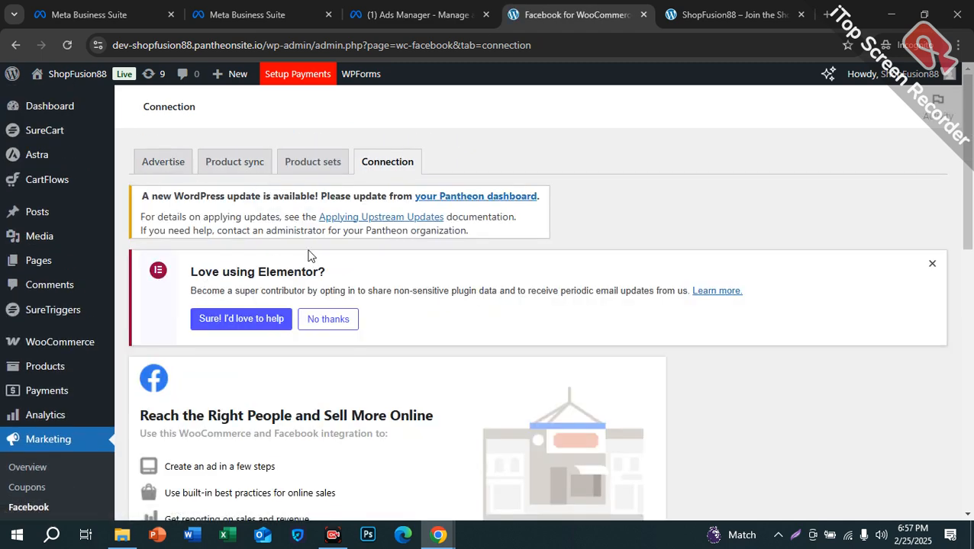
Disconnect the store from Facebook in the plugin's Connection settings and confirm the disconnection.
scroll(309, 256, "down", 2)
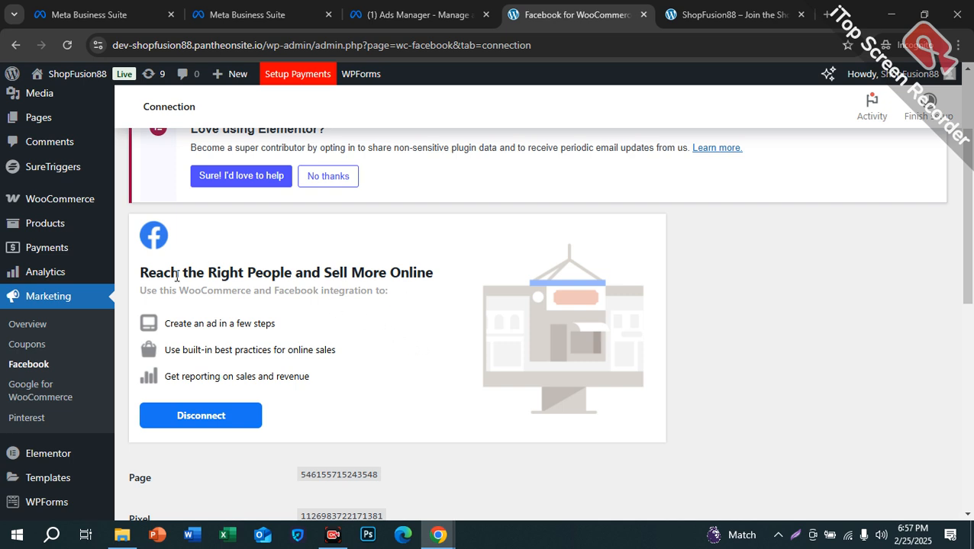
left_click_drag(140, 269, 325, 270)
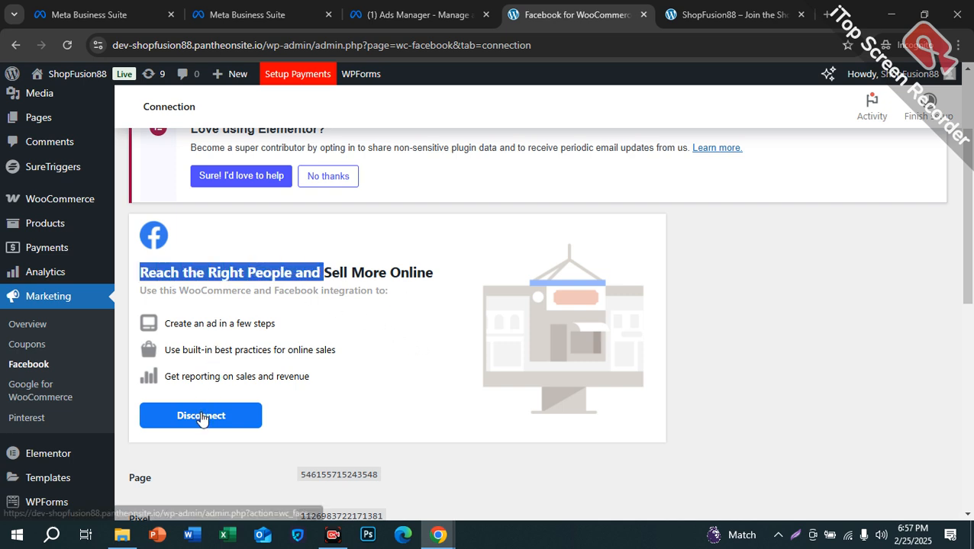
left_click_drag(169, 323, 290, 328)
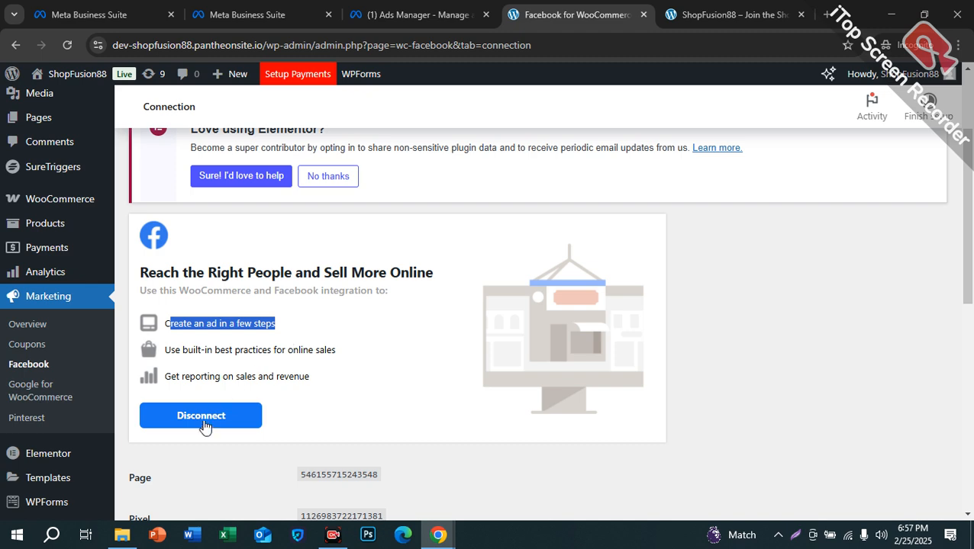
scroll(206, 423, "down", 2)
left_click(208, 281)
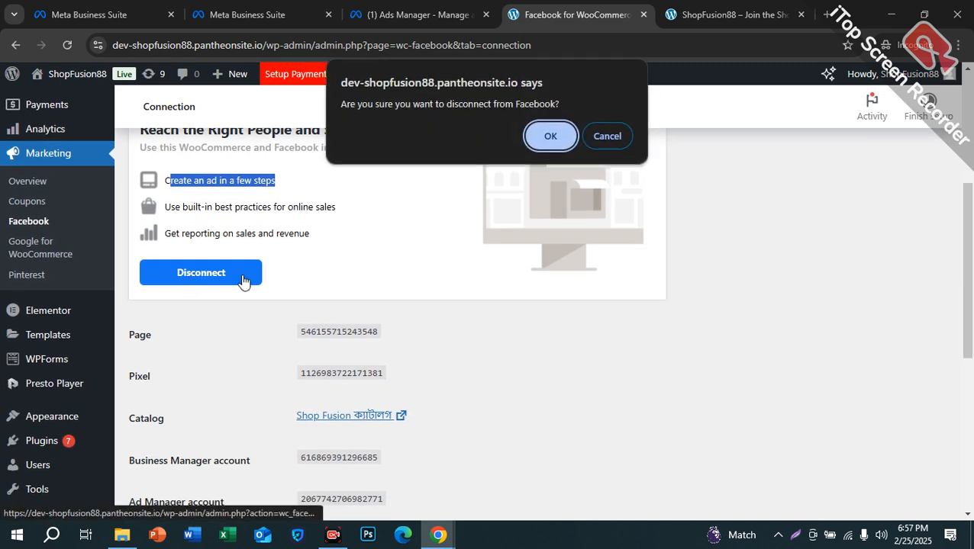
left_click(549, 136)
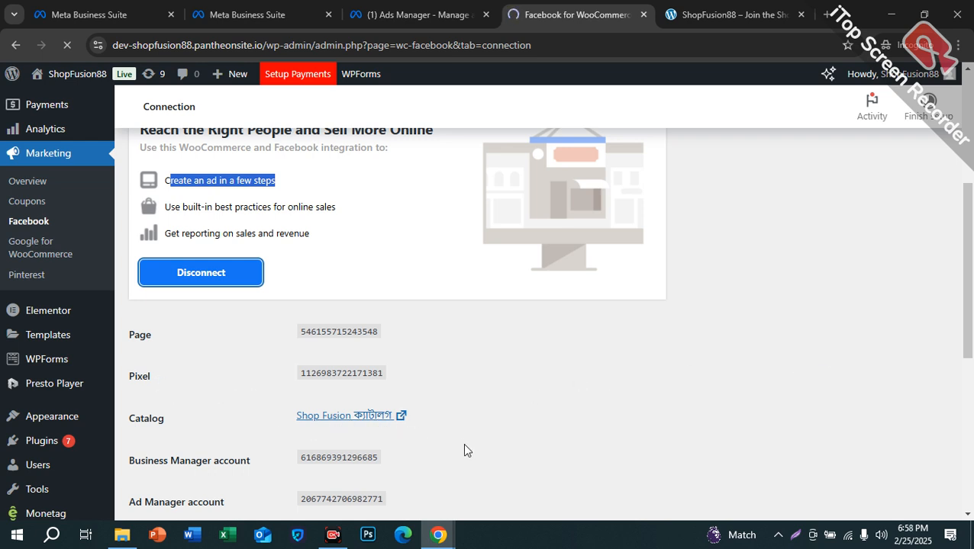
Open the linked Shop Fusion catalogue in a separate browser tab and view its items in Commerce Manager.
right_click(352, 417)
left_click(389, 326)
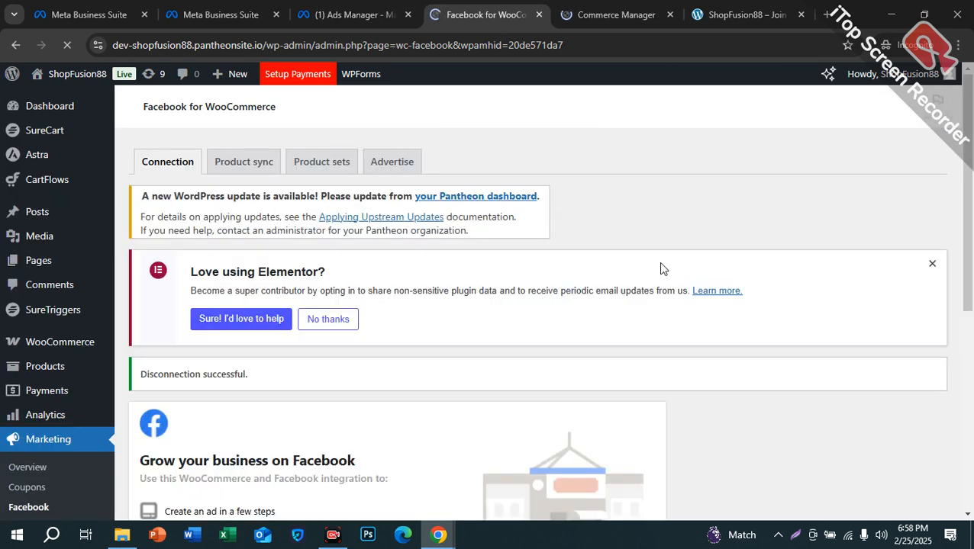
left_click(609, 16)
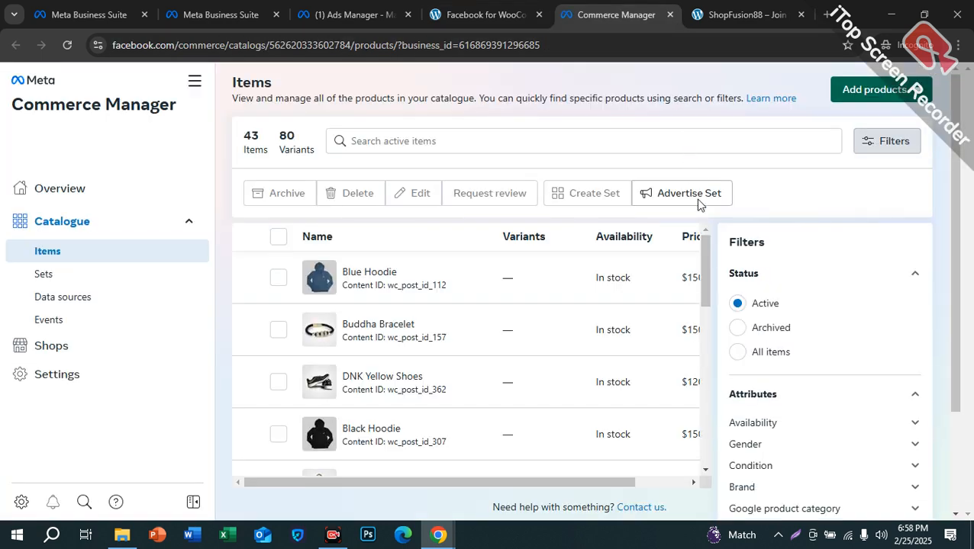
Look through the Shop Fusion catalogue's active items in Commerce Manager and return to the Facebook for WooCommerce page.
scroll(602, 328, "down", 8)
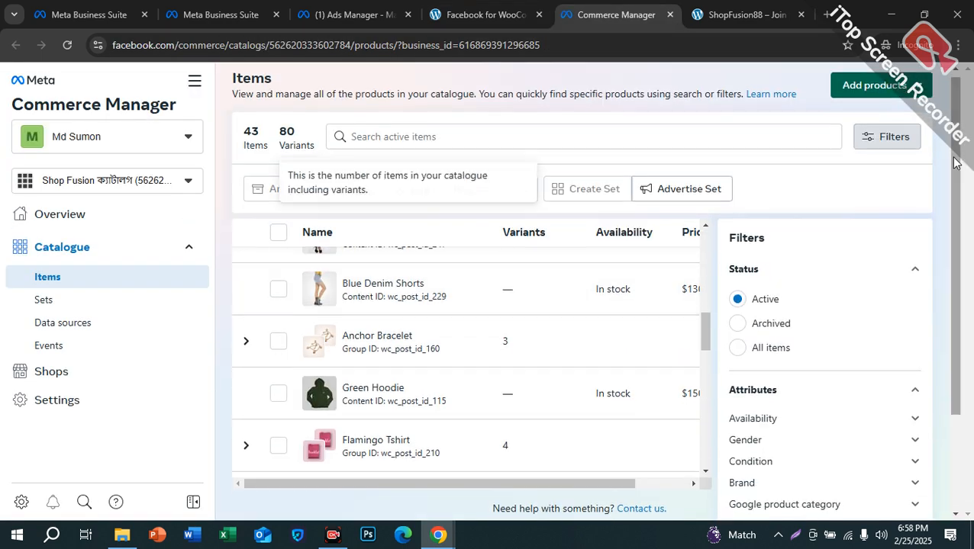
scroll(328, 184, "down", 2)
scroll(328, 187, "up", 3)
left_click(468, 8)
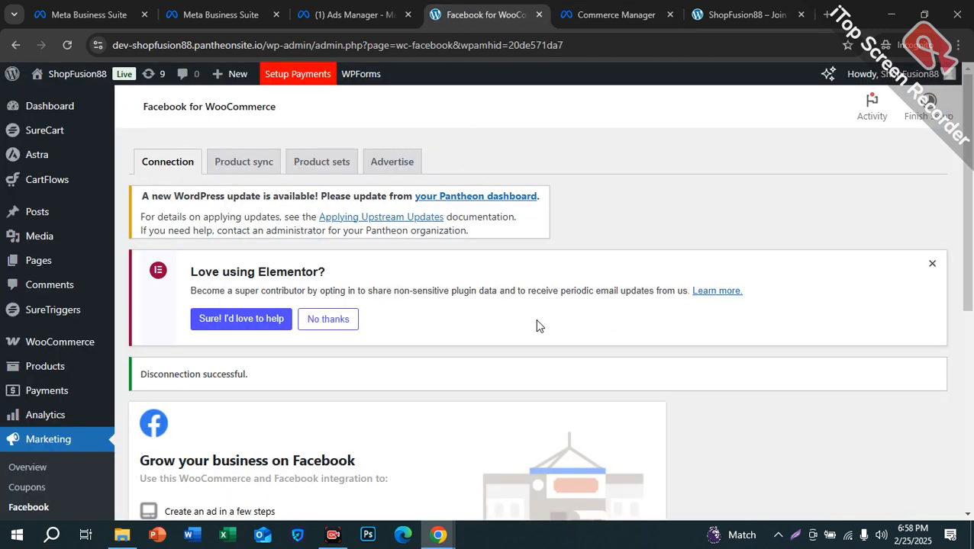
Look over the plugin's Grow your business on Facebook section and dismiss the Elementor data-sharing notice.
scroll(527, 297, "down", 3)
scroll(680, 320, "up", 2)
scroll(534, 336, "down", 1)
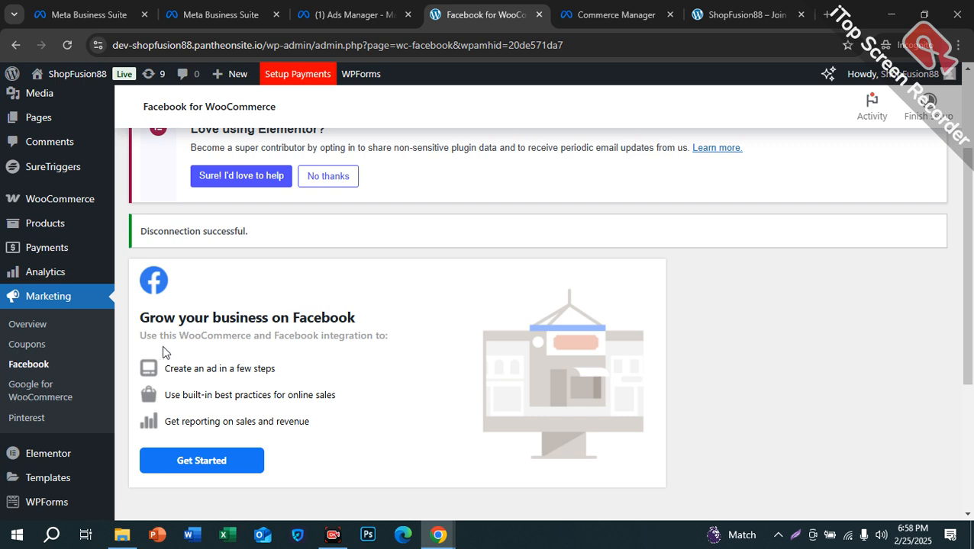
left_click_drag(151, 318, 412, 313)
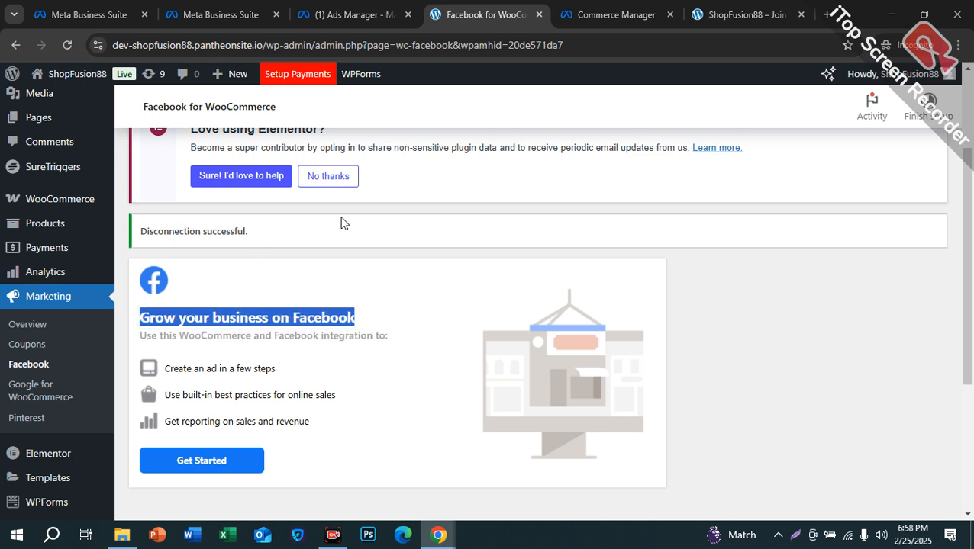
scroll(537, 289, "up", 2)
left_click(932, 263)
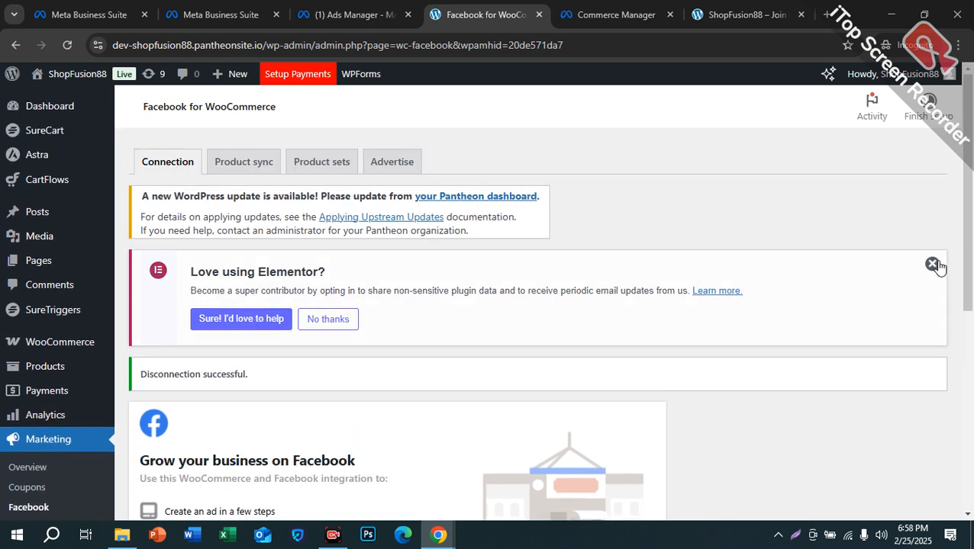
Start a new Facebook connection from the plugin's Grow your business on Facebook section.
scroll(198, 343, "down", 1)
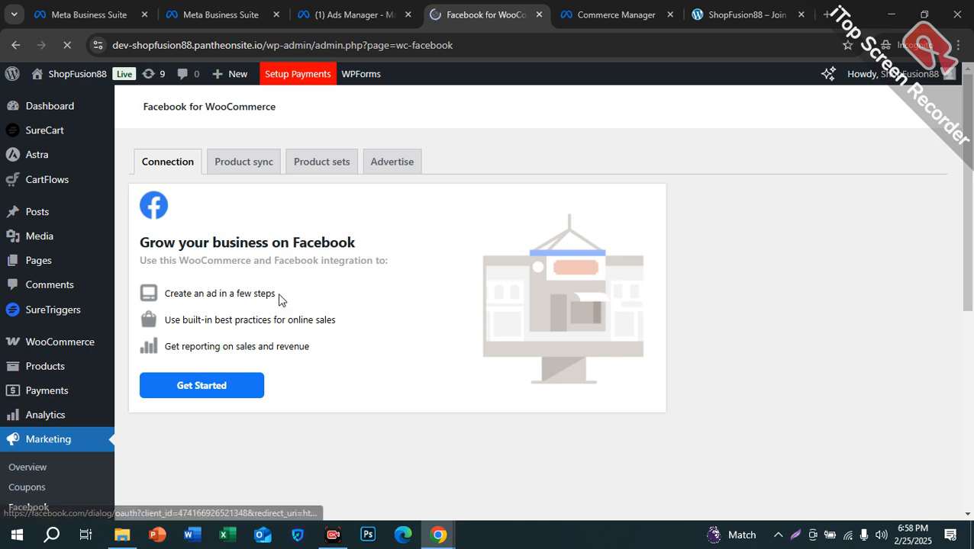
scroll(213, 382, "down", 5)
left_click(215, 277)
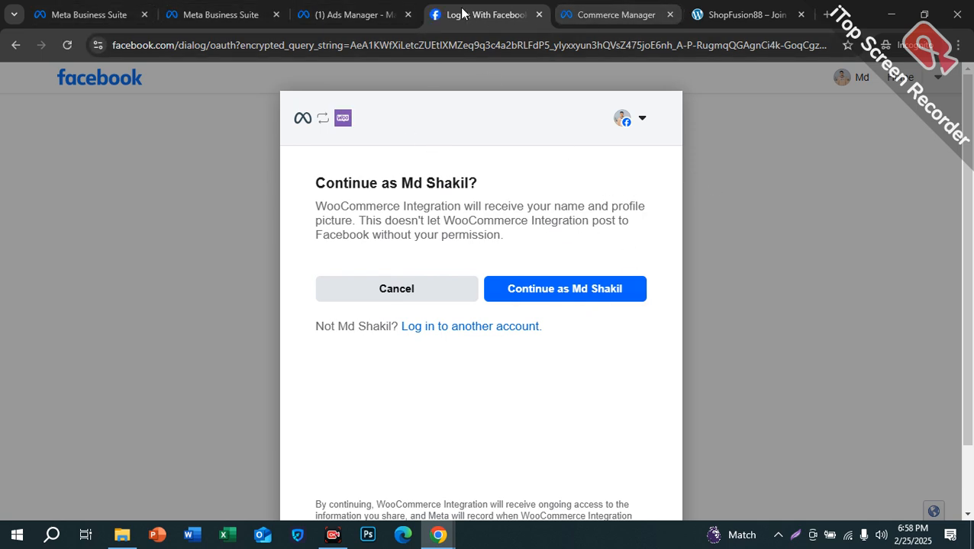
Review the WooCommerce Integration login request and check the open Meta Business Suite and Ads Manager pages before returning to it.
left_click(63, 11)
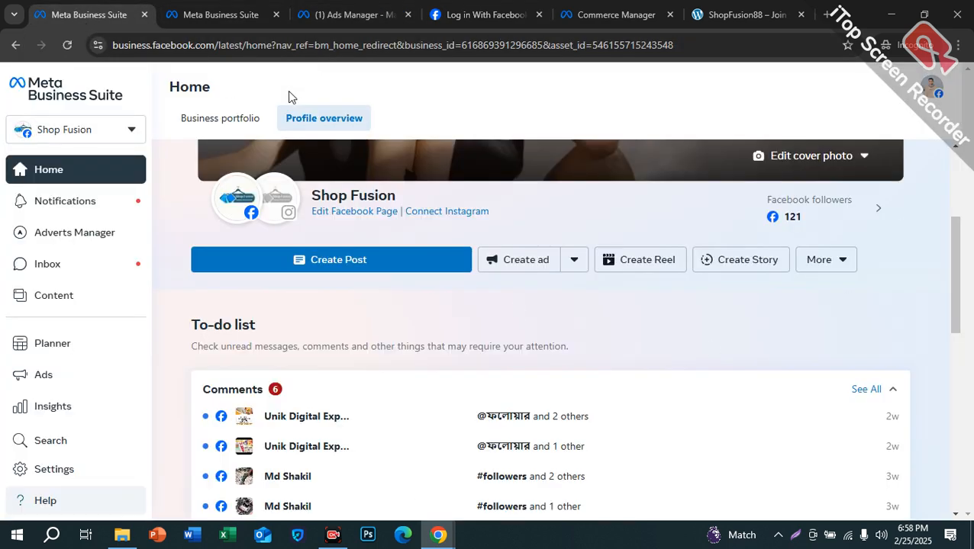
left_click(469, 17)
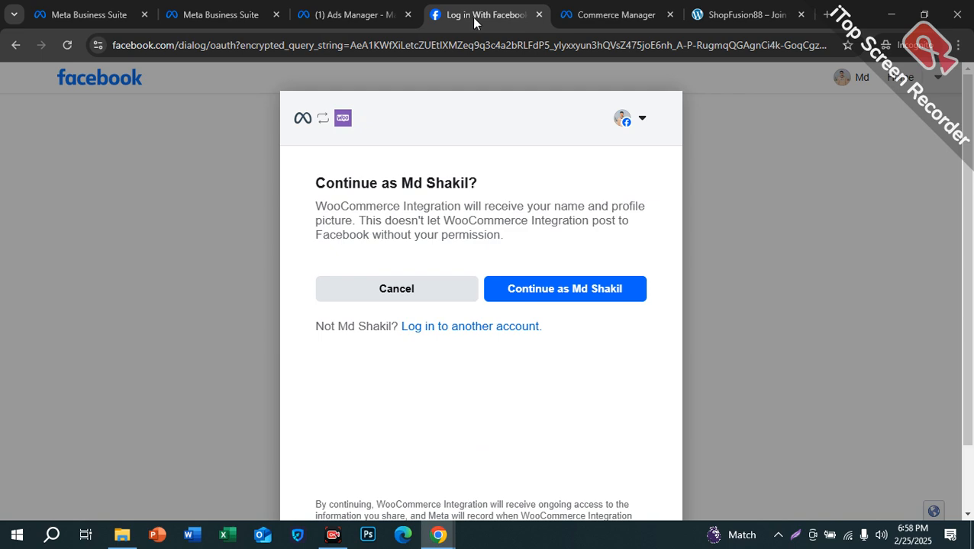
scroll(376, 385, "down", 1)
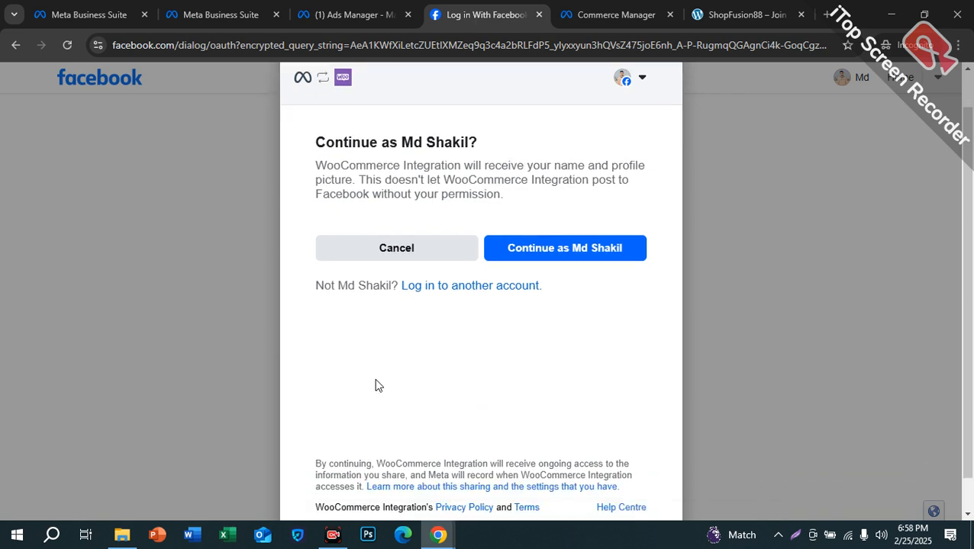
scroll(365, 366, "up", 1)
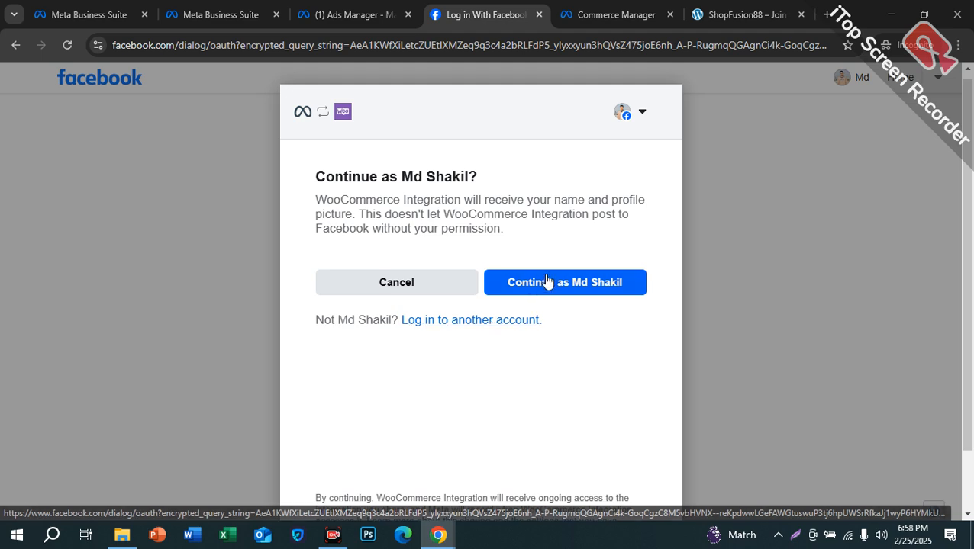
left_click(84, 15)
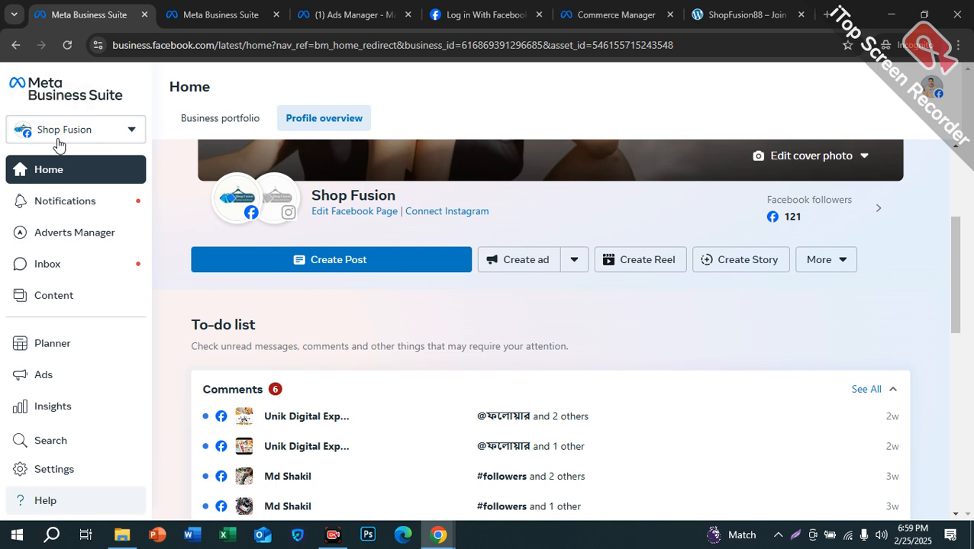
left_click(220, 14)
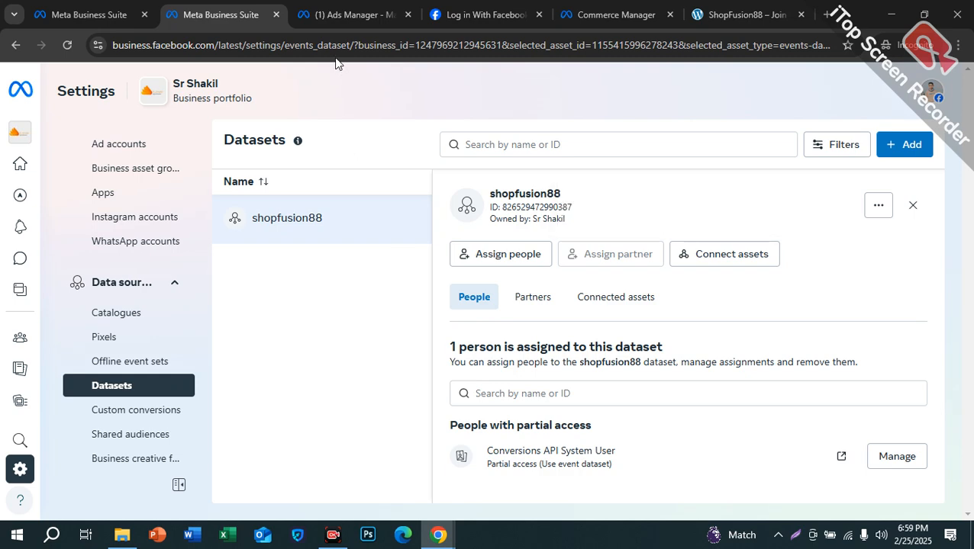
left_click(352, 14)
left_click(481, 15)
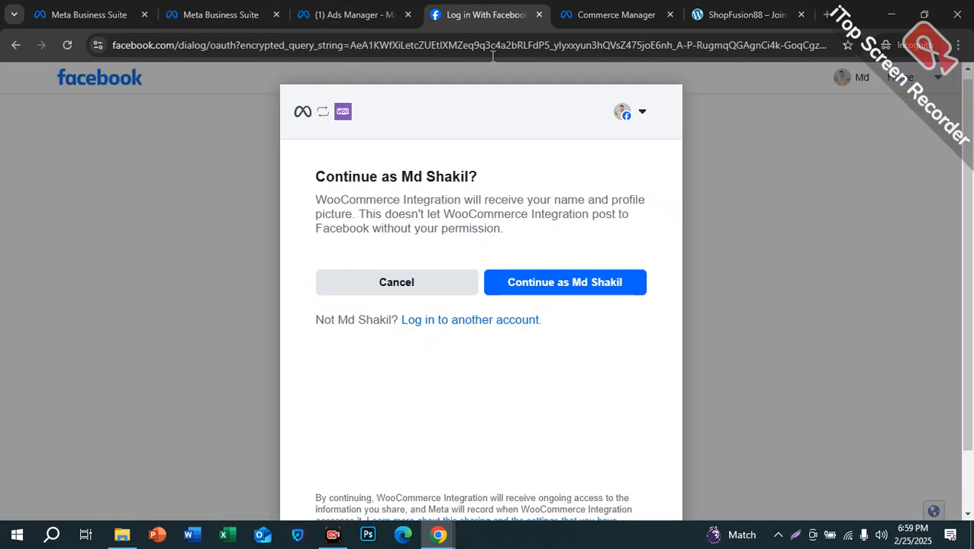
Continue with the signed-in Facebook account, proceed to the WooCommerce Integration's Confirm settings and review the preselected business assets.
left_click(565, 281)
left_click(564, 447)
scroll(464, 328, "down", 2)
scroll(488, 275, "up", 2)
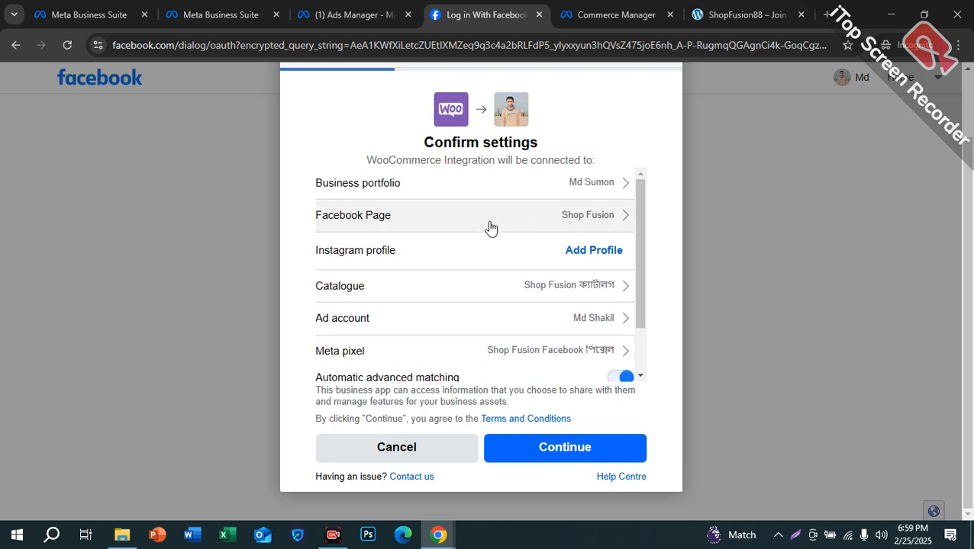
Change the connected business portfolio to the one created on 7 Jan 2025 and proceed to the Page selection.
left_click(412, 190)
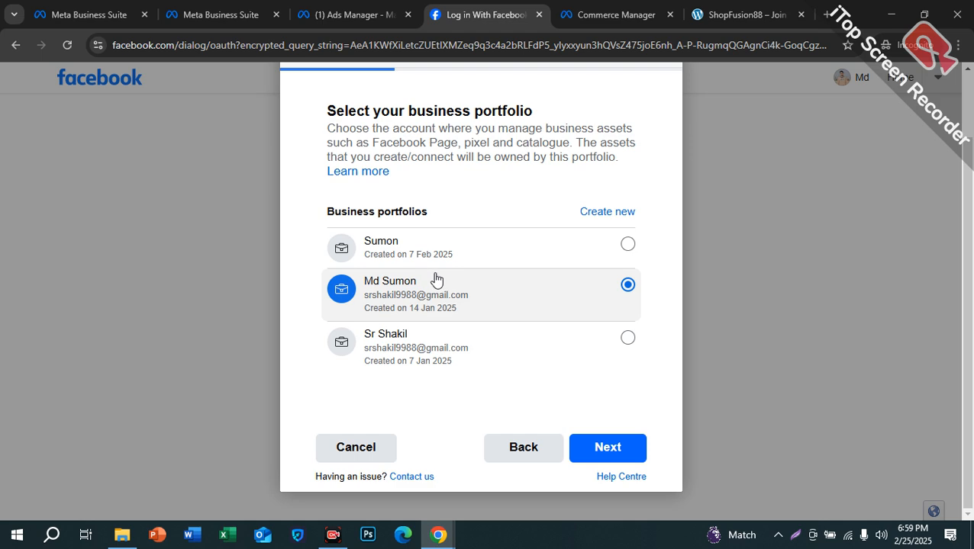
scroll(470, 351, "up", 2)
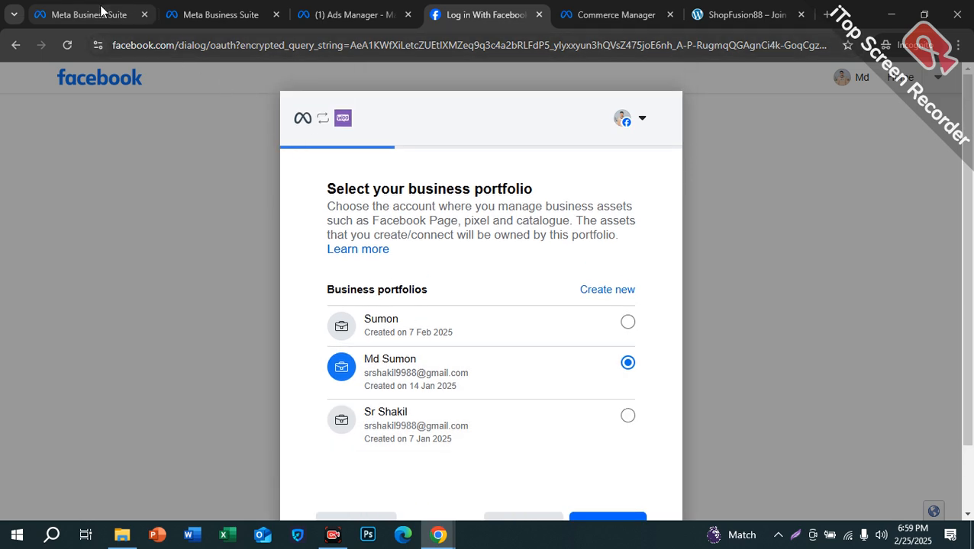
left_click(102, 11)
left_click(91, 130)
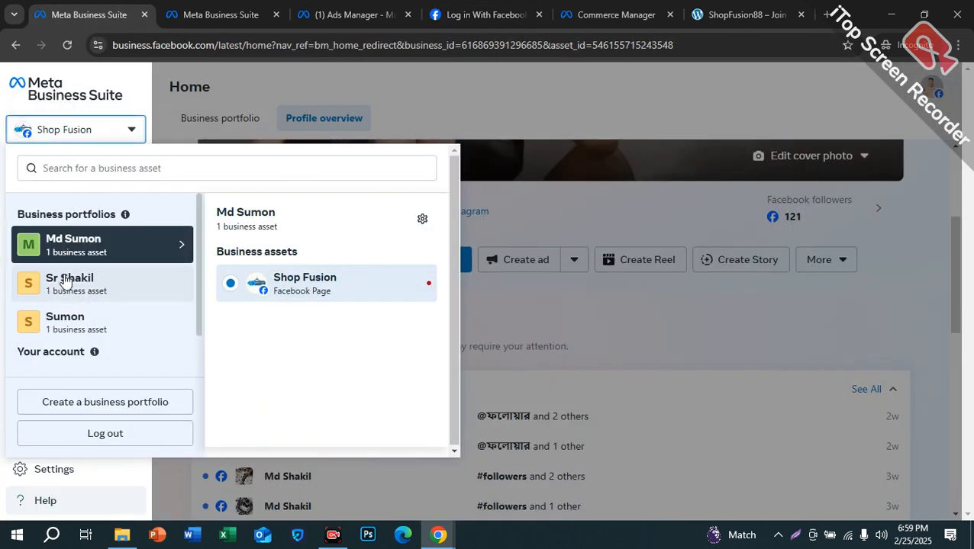
left_click(358, 6)
left_click(450, 14)
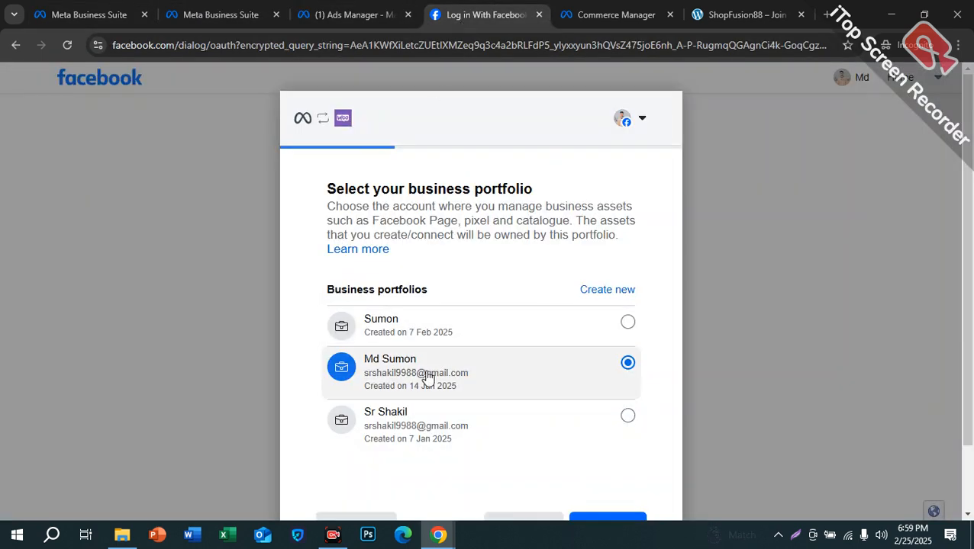
left_click(418, 412)
scroll(470, 441, "down", 2)
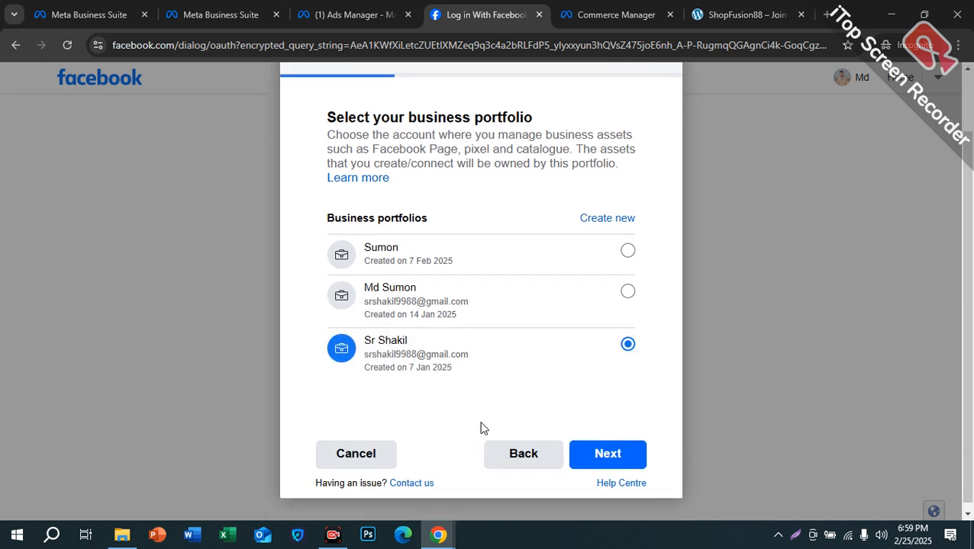
left_click(615, 455)
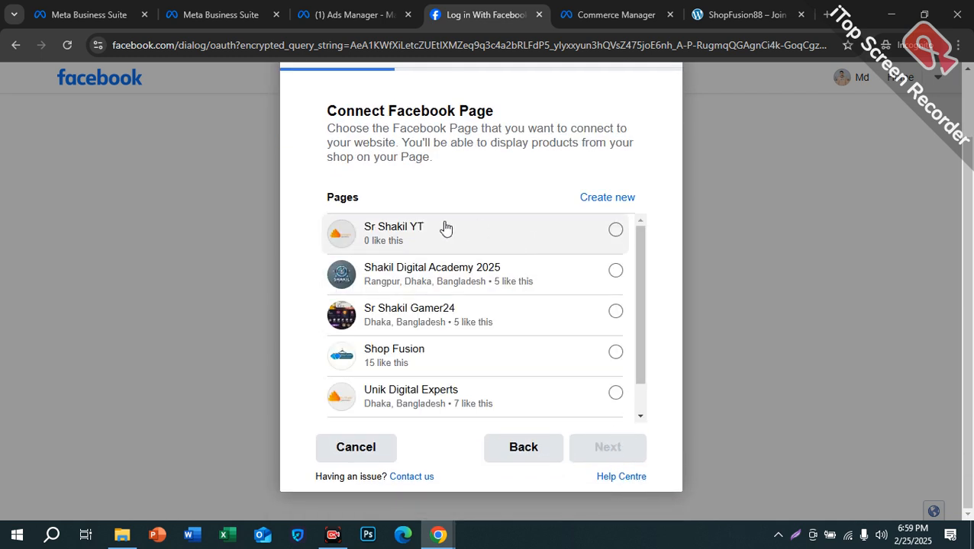
Choose the Unik Digital Experts Facebook Page for the website connection and continue.
scroll(414, 350, "down", 1)
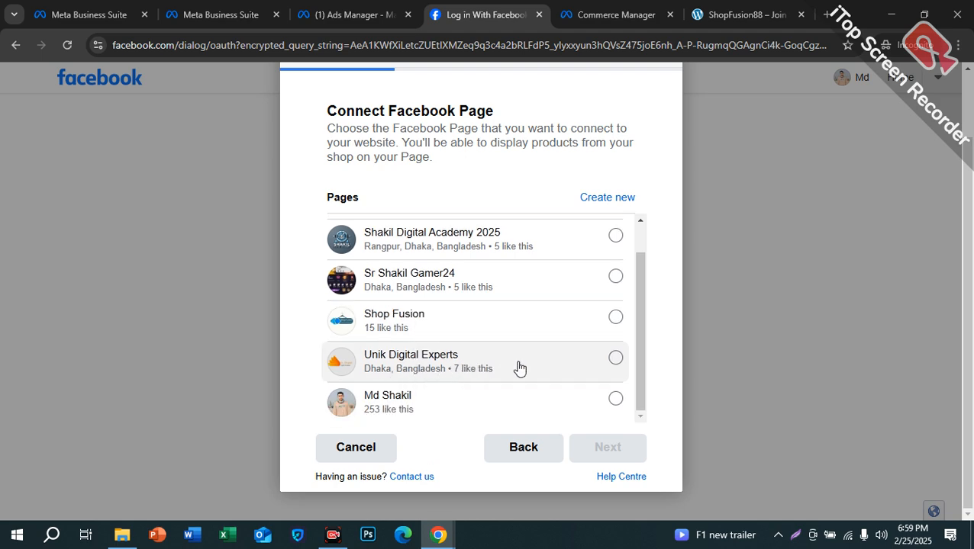
scroll(519, 368, "up", 1)
scroll(517, 370, "down", 1)
left_click(507, 372)
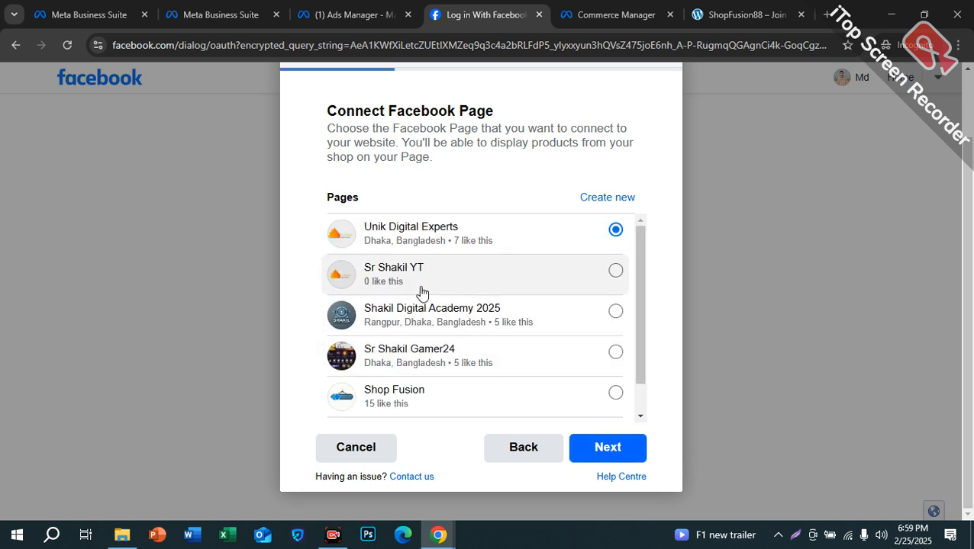
scroll(513, 363, "down", 2)
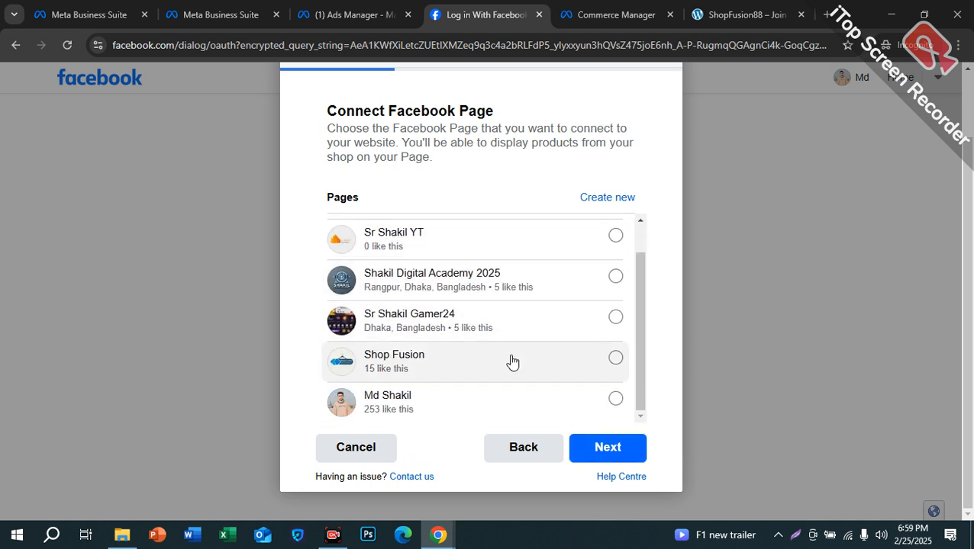
left_click(618, 456)
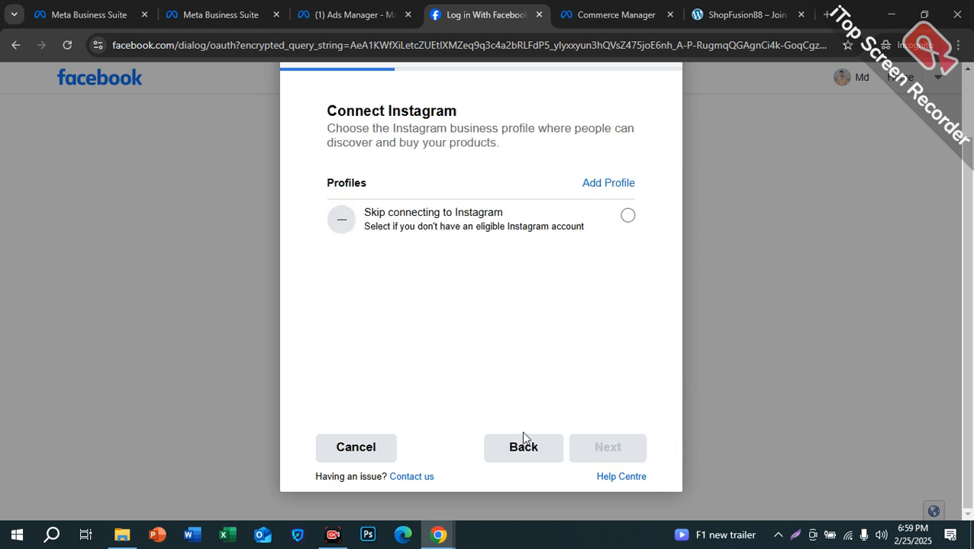
Choose to skip connecting to Instagram and continue to the catalogue selection.
left_click(595, 219)
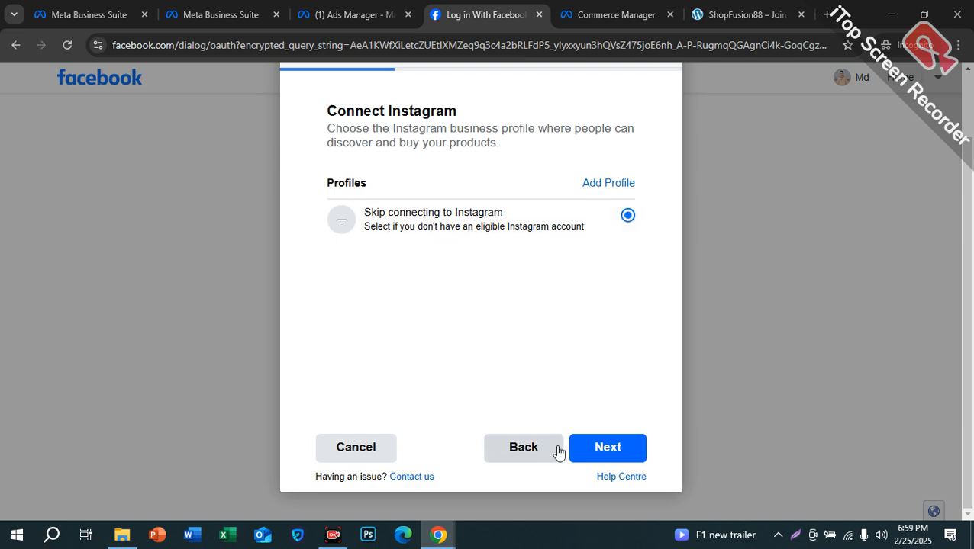
left_click(606, 442)
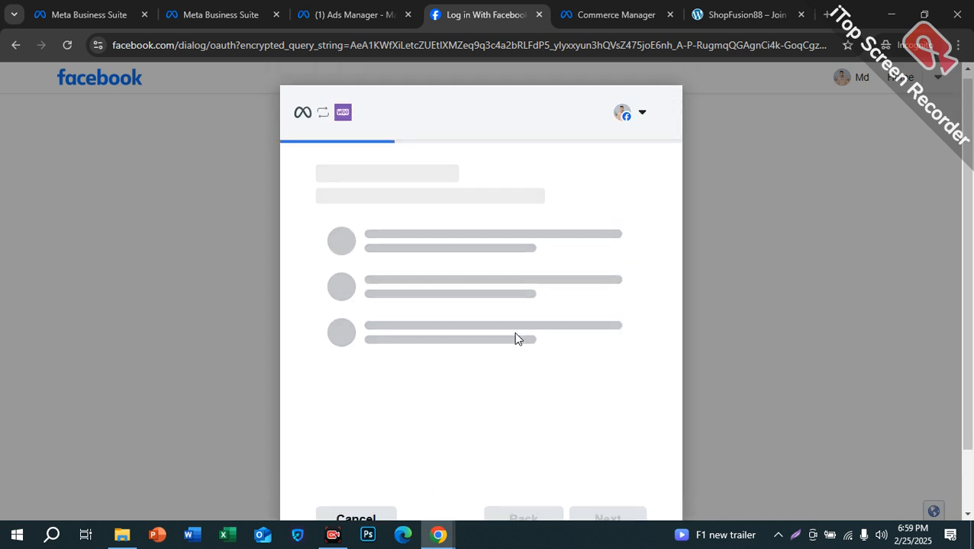
mouse_move(476, 307)
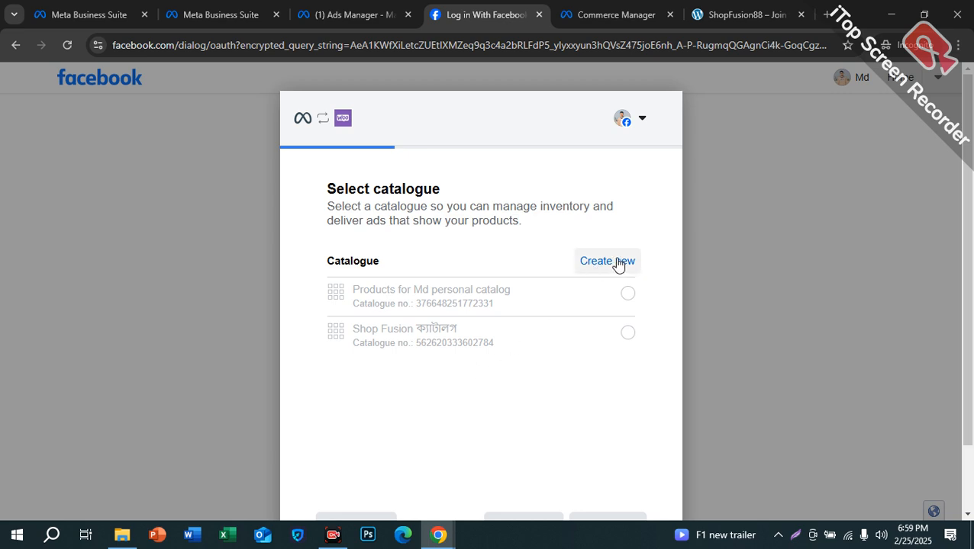
Check the portfolio's existing catalogues in the Meta Business Suite settings, and return to the WooCommerce connection dialog.
left_click(222, 15)
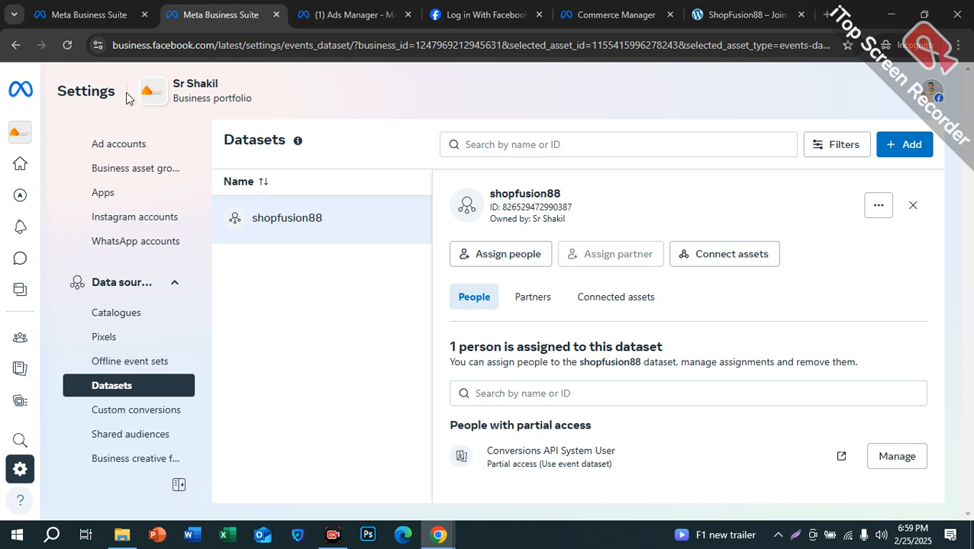
scroll(113, 336, "down", 1)
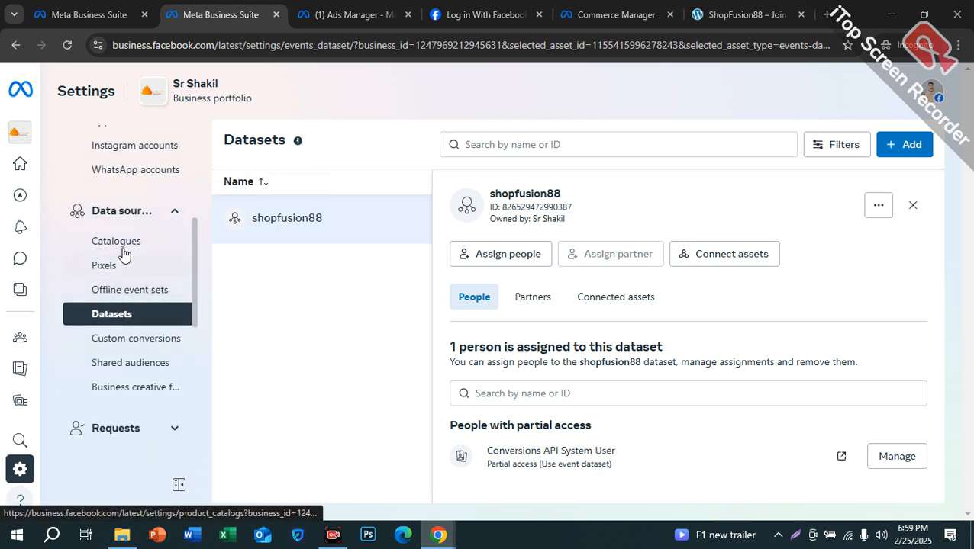
left_click(122, 248)
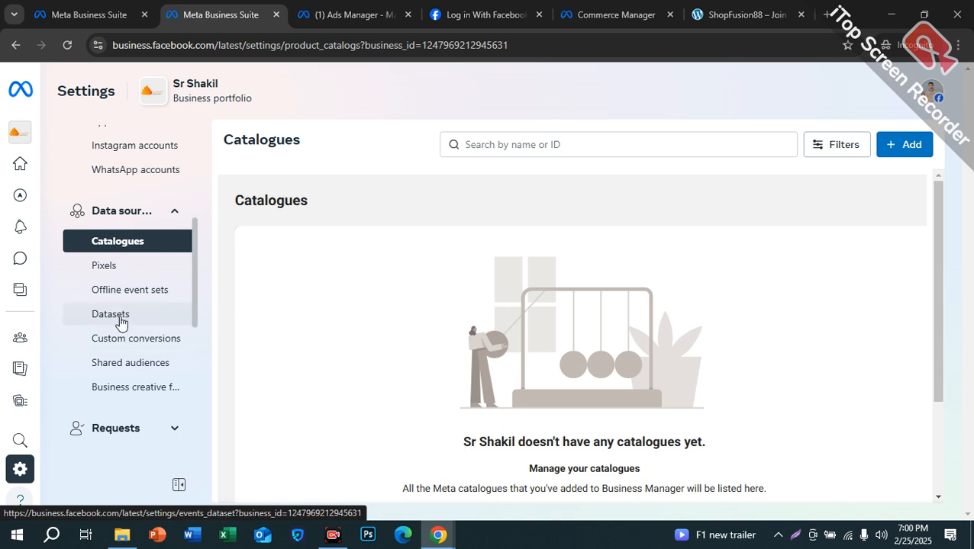
scroll(120, 321, "down", 3)
scroll(486, 365, "down", 2)
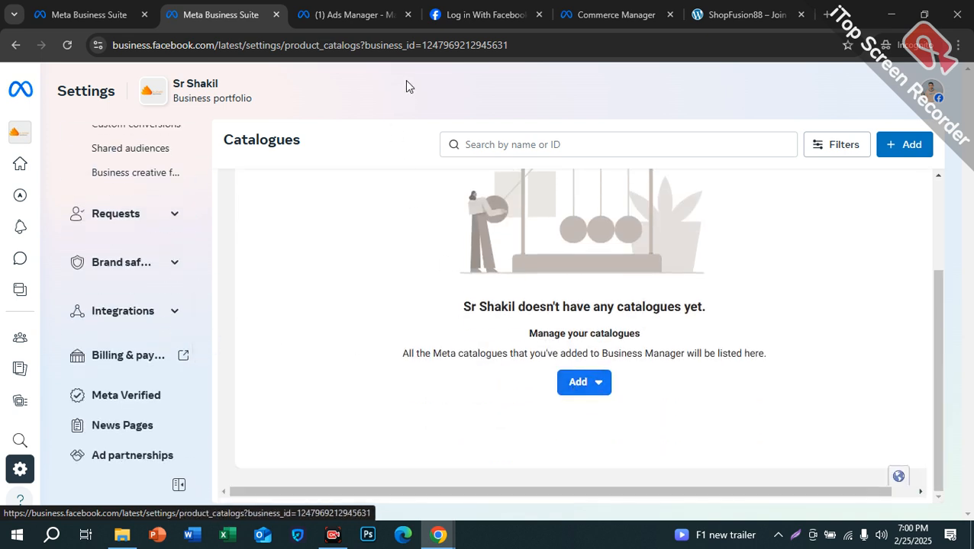
left_click(469, 14)
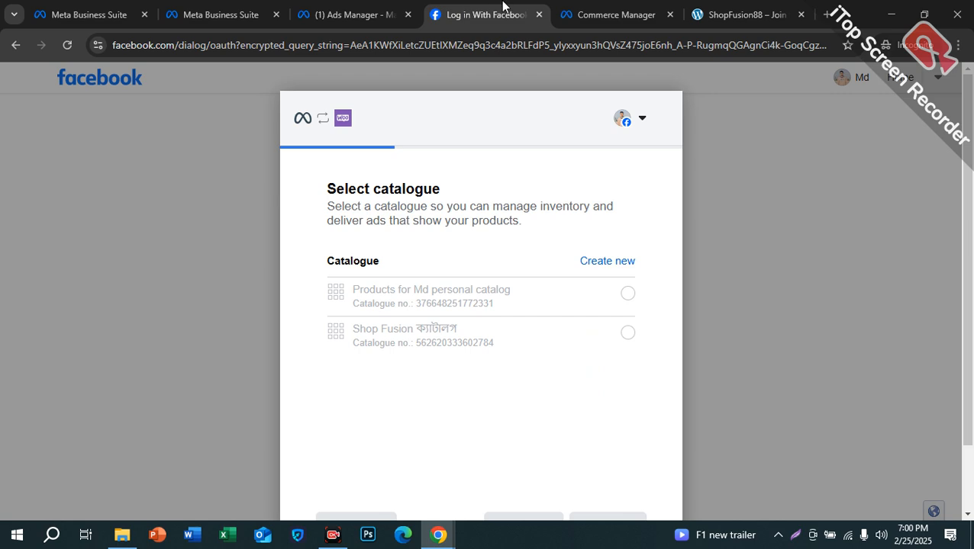
Create a new catalogue named "ShopFusion88 Catalogue class 17" and continue with it selected.
left_click(607, 262)
left_click(497, 290)
scroll(458, 290, "down", 1)
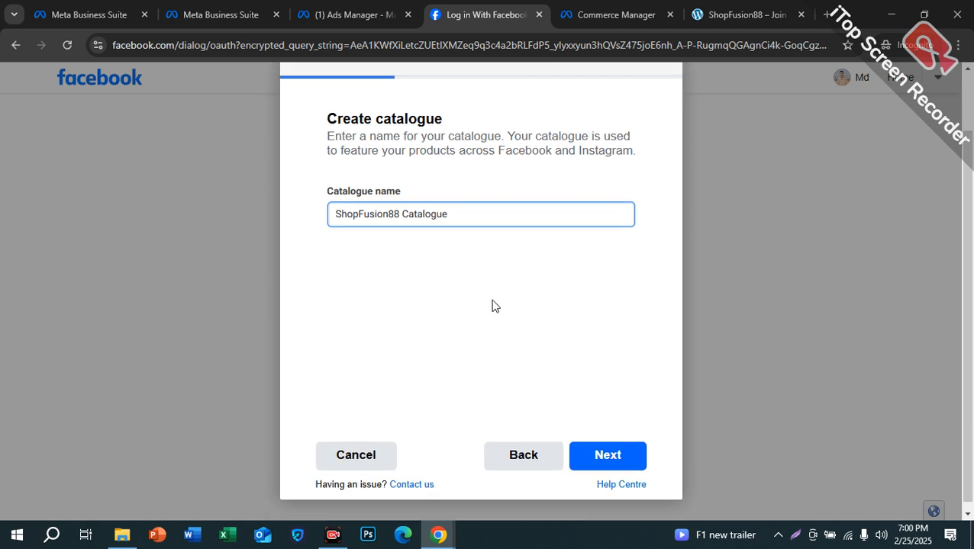
left_click_drag(401, 206, 193, 244)
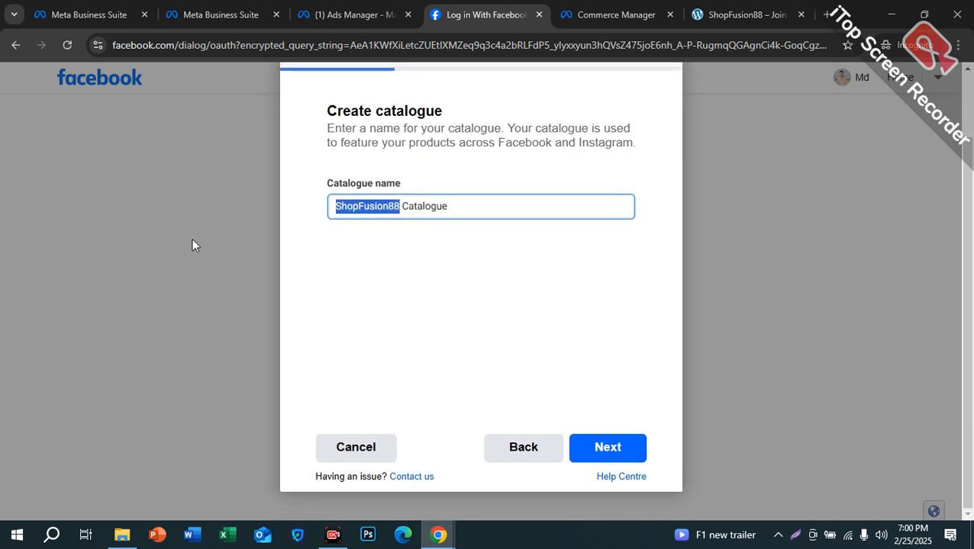
left_click(453, 207)
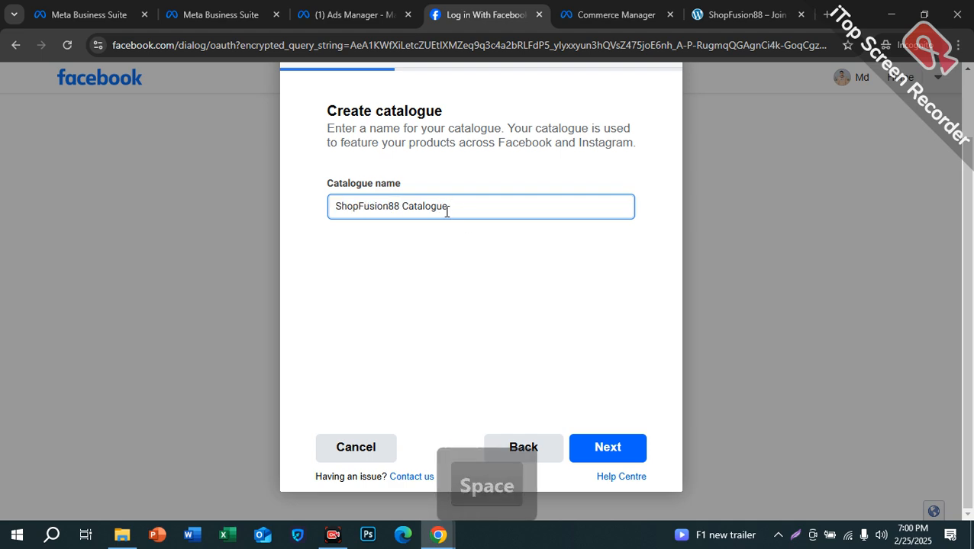
type("class ")
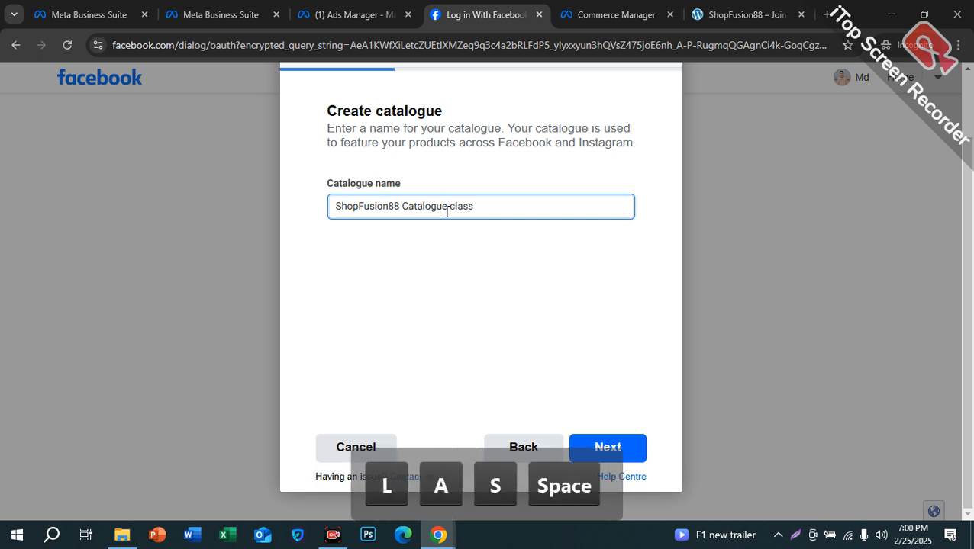
type("18")
key("BackSpace")
type("7")
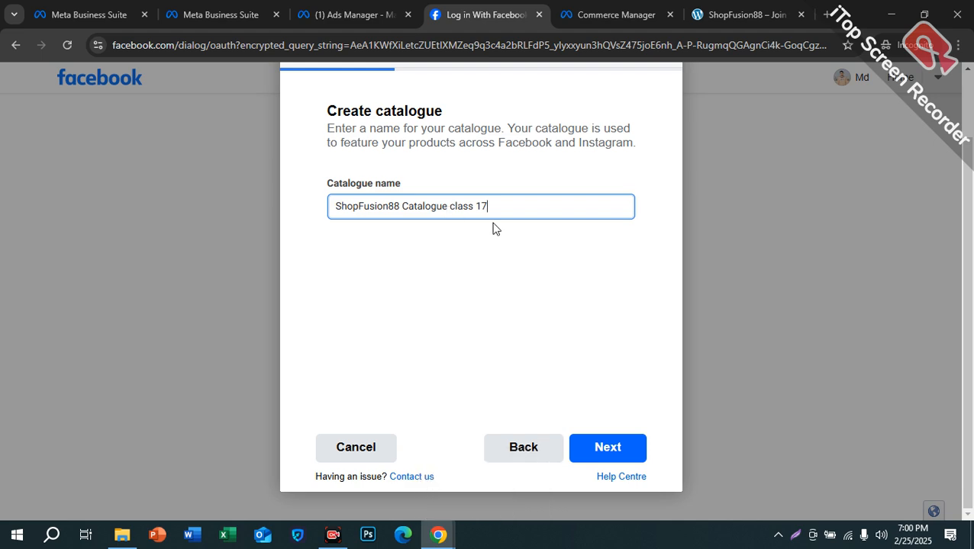
left_click(606, 448)
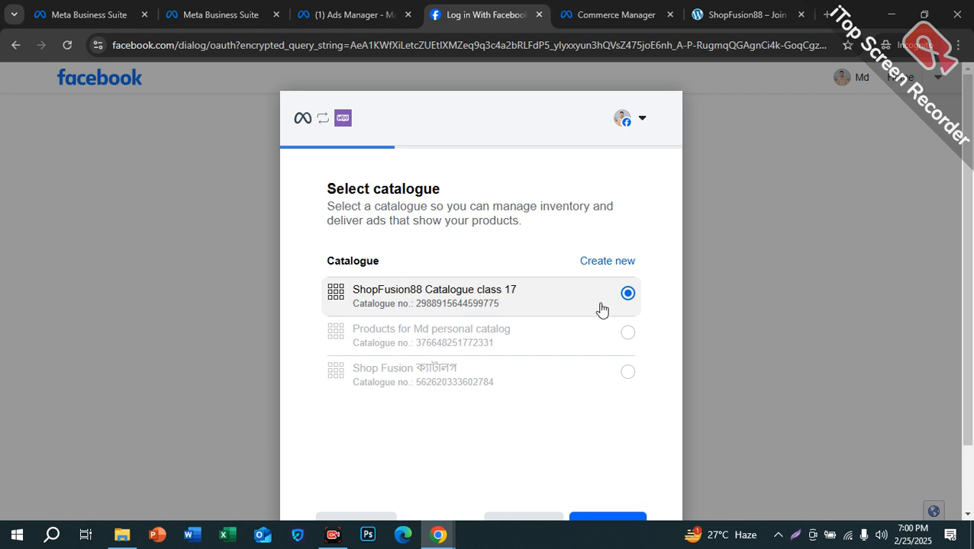
scroll(610, 366, "down", 1)
left_click(606, 445)
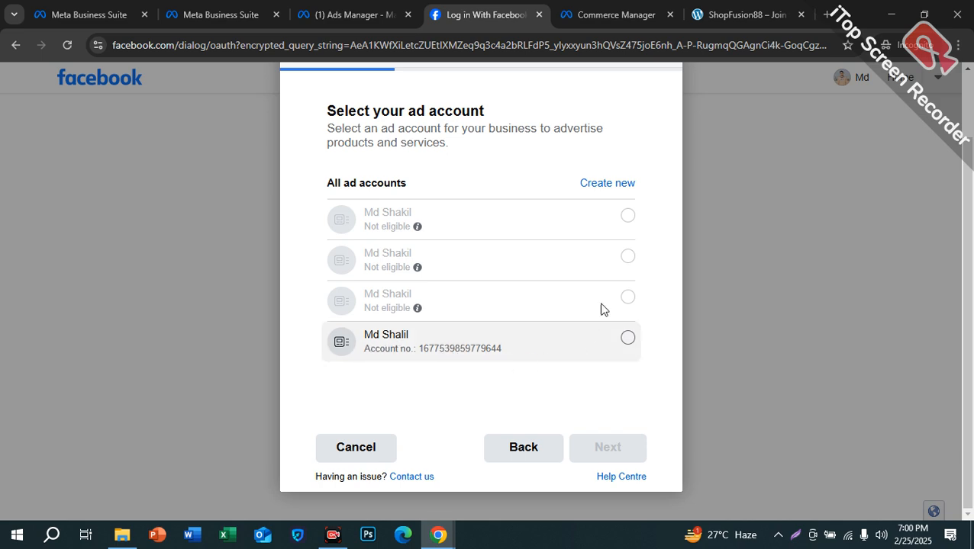
Select the only eligible ad account for the connection and continue to the Meta pixel selection.
left_click(68, 13)
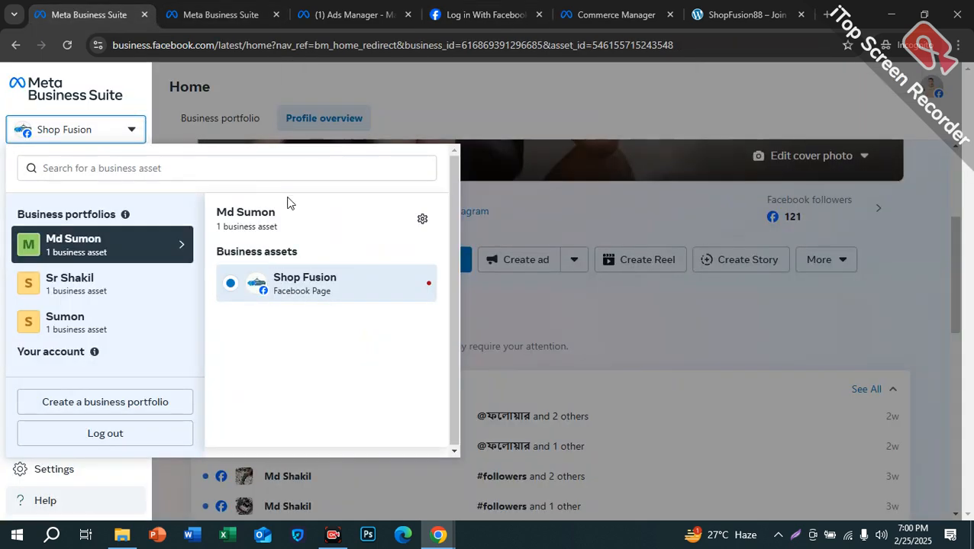
left_click(458, 14)
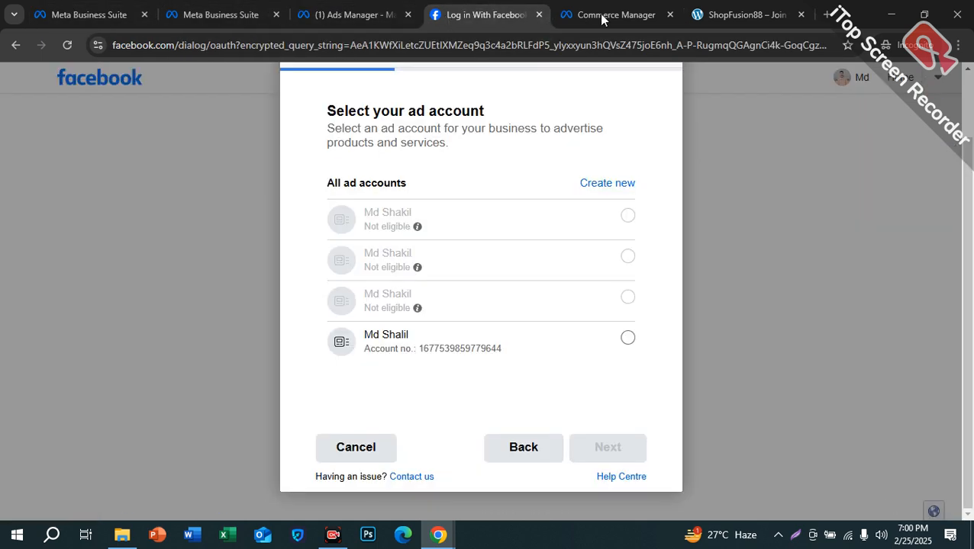
left_click(599, 15)
left_click(496, 15)
left_click(626, 337)
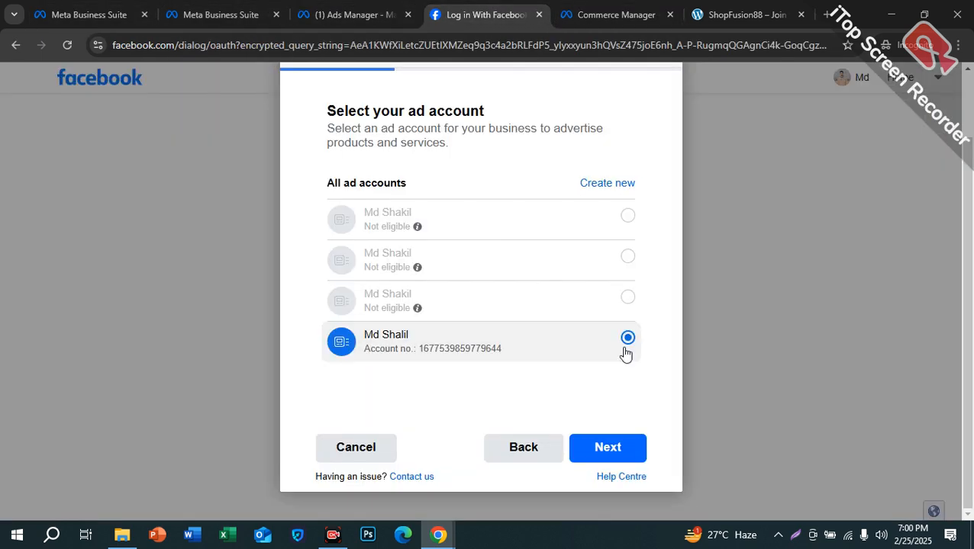
left_click(606, 448)
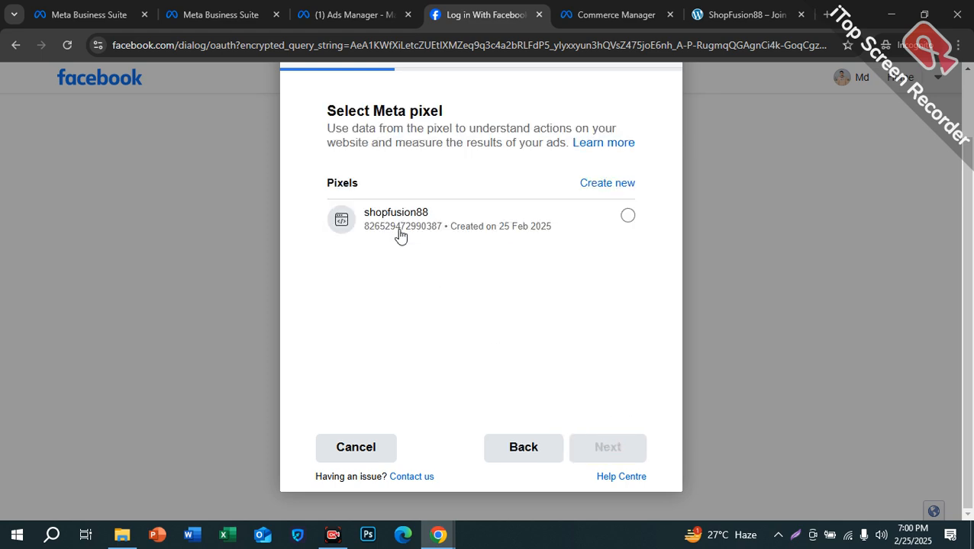
Select the shopfusion88 Meta pixel and continue to the settings confirmation.
left_click_drag(361, 187, 320, 188)
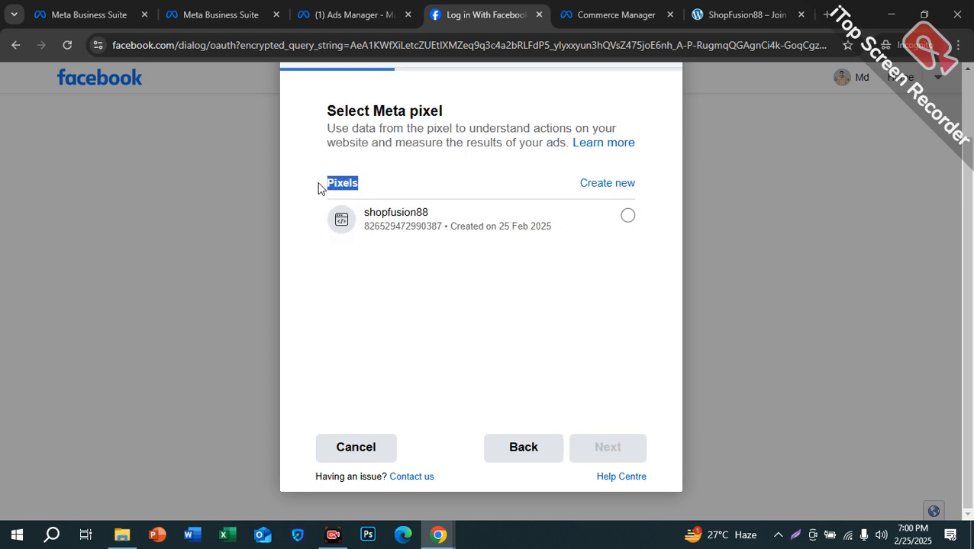
left_click(412, 222)
left_click(354, 299)
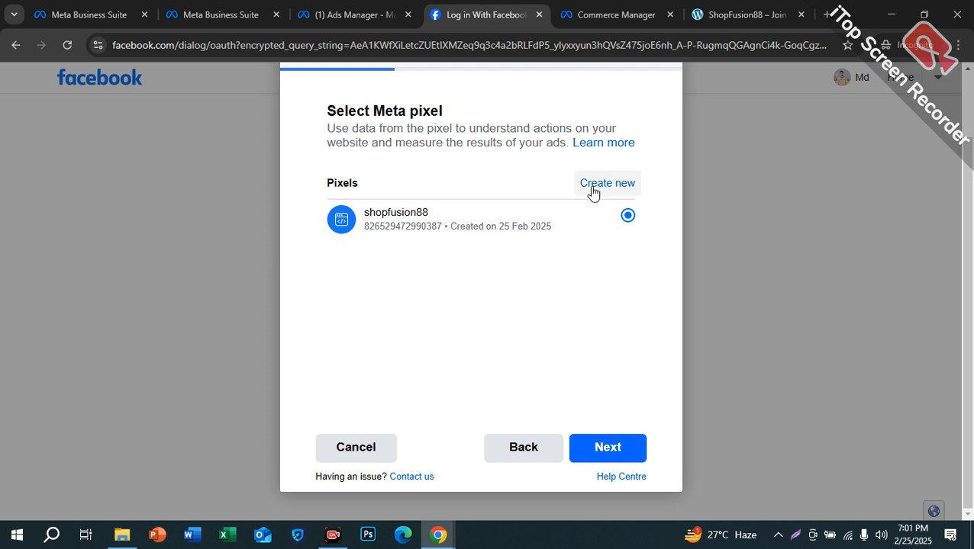
left_click(596, 455)
Review the chosen connection settings, switching Automatic advanced matching off and back on.
scroll(369, 235, "up", 1)
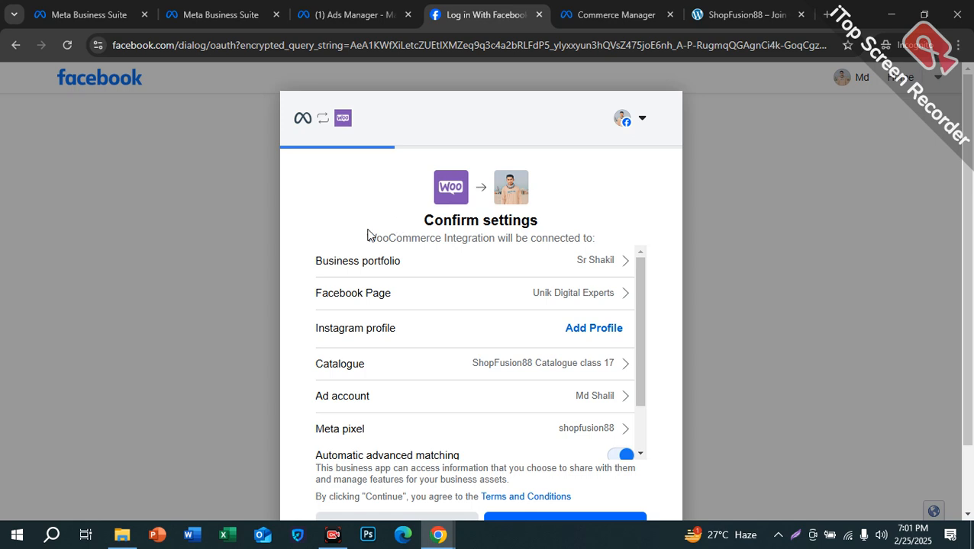
scroll(345, 265, "down", 1)
scroll(345, 265, "up", 2)
scroll(290, 246, "down", 1)
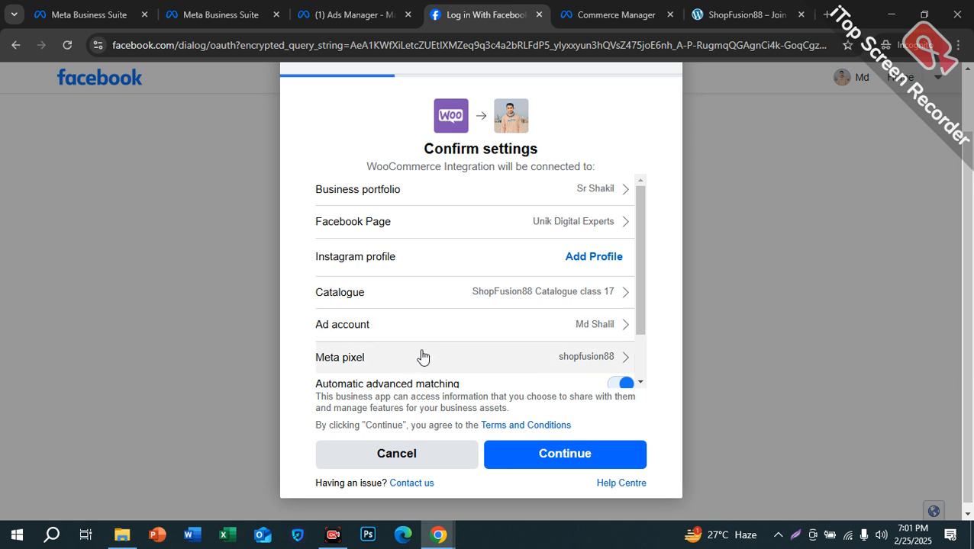
scroll(407, 364, "down", 2)
left_click(621, 321)
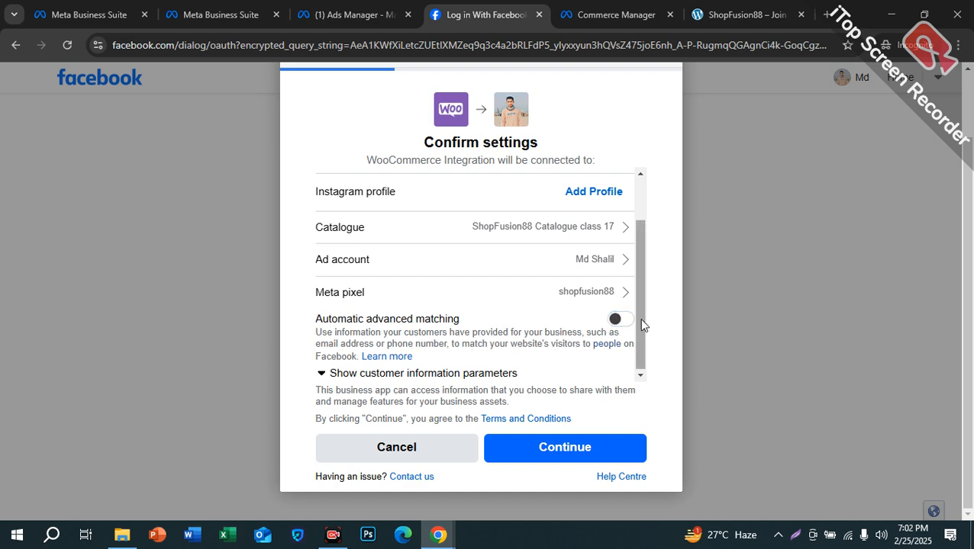
left_click(618, 320)
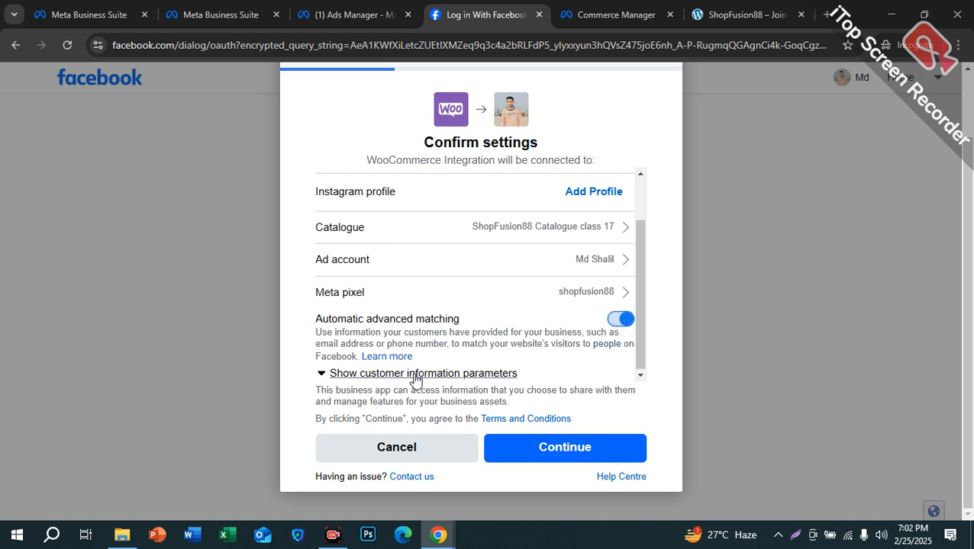
Show the customer information parameters for advanced matching, then confirm the settings and continue to start linking the accounts.
left_click(447, 375)
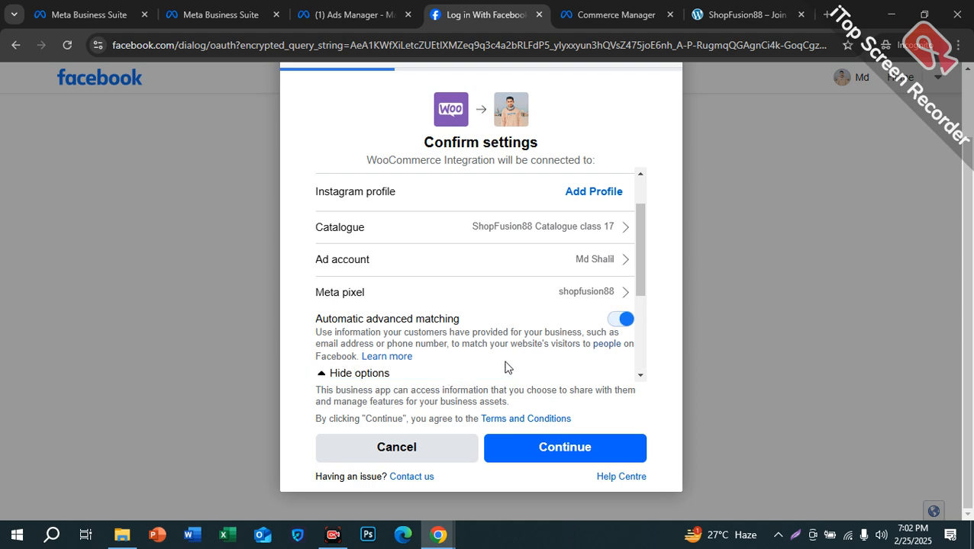
scroll(587, 362, "down", 2)
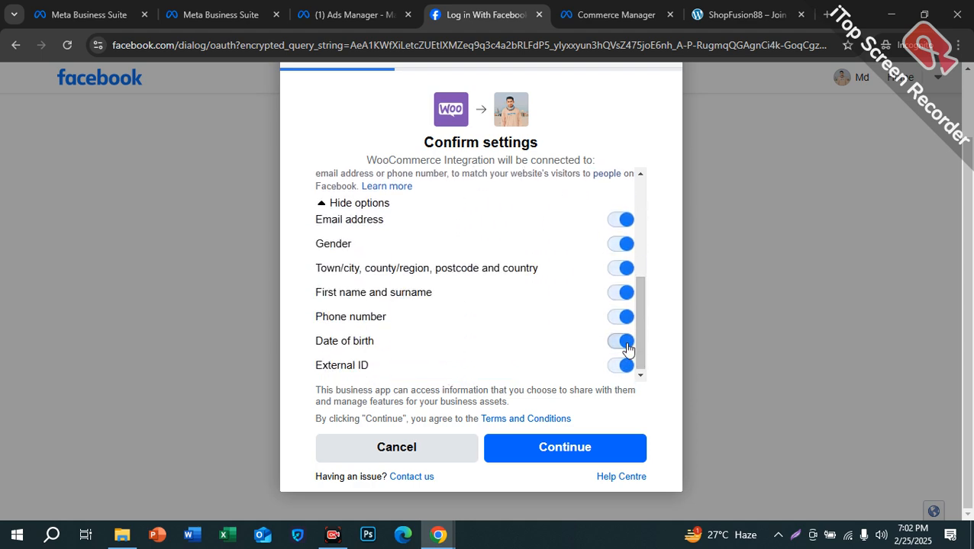
scroll(625, 315, "up", 1)
scroll(618, 290, "down", 1)
left_click(587, 457)
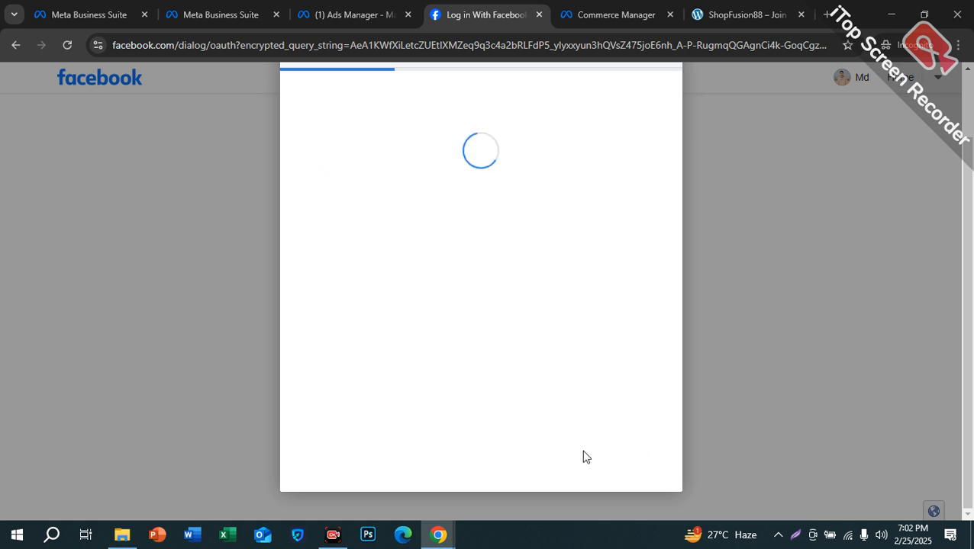
scroll(513, 358, "down", 3)
left_click(590, 438)
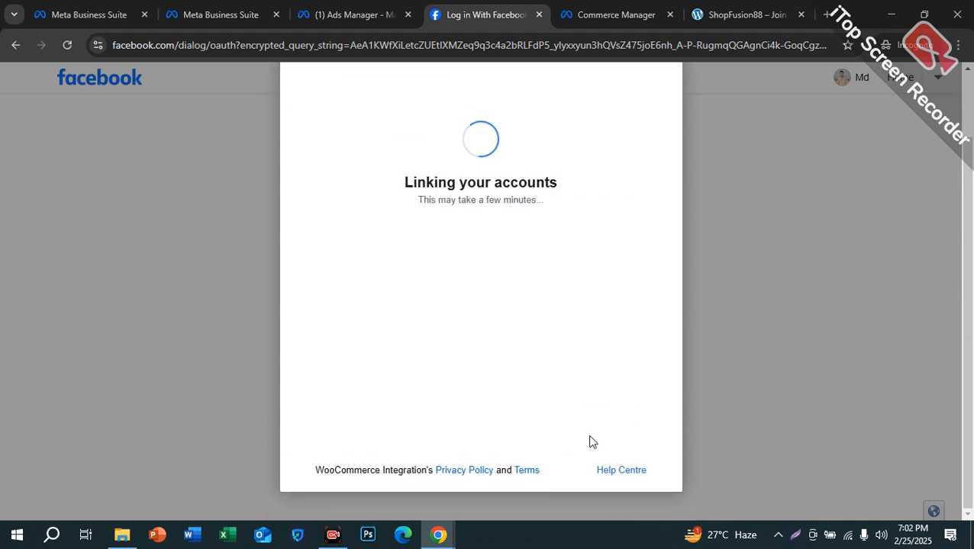
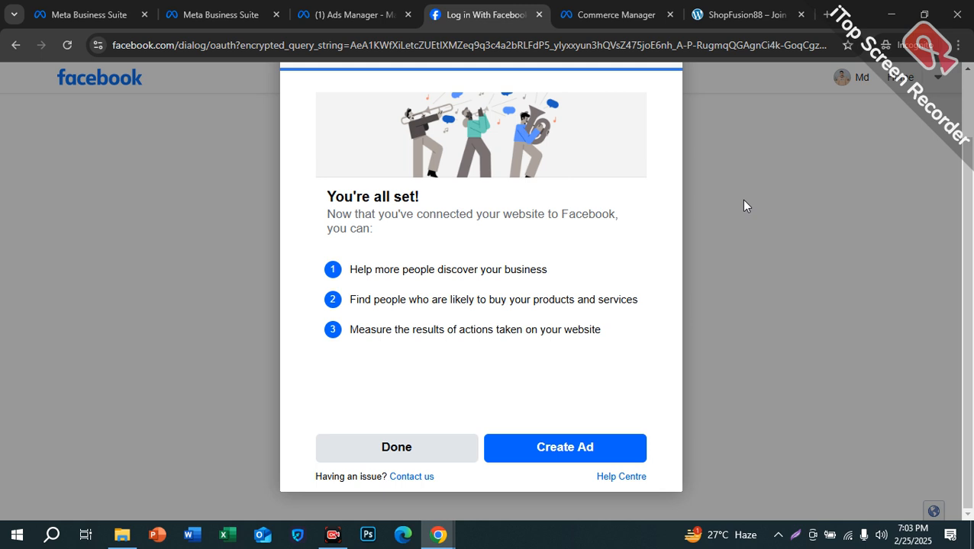
Finish the completed Facebook connection setup without creating an ad and return to the store's Facebook settings.
scroll(628, 380, "up", 1)
scroll(528, 344, "down", 1)
scroll(354, 170, "up", 1)
scroll(443, 441, "down", 1)
left_click(426, 450)
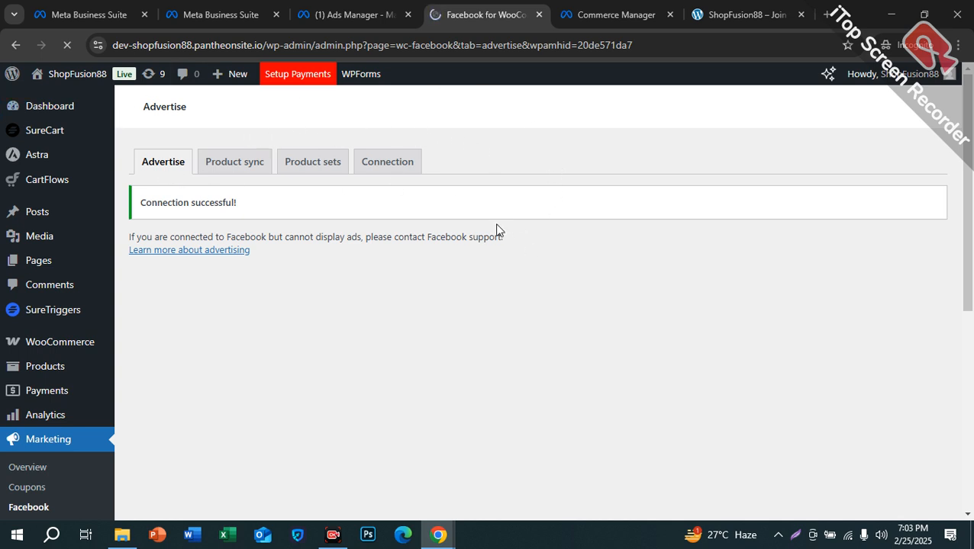
Look over the Advertise page and decline the Elementor request to share plugin data.
scroll(549, 336, "down", 4)
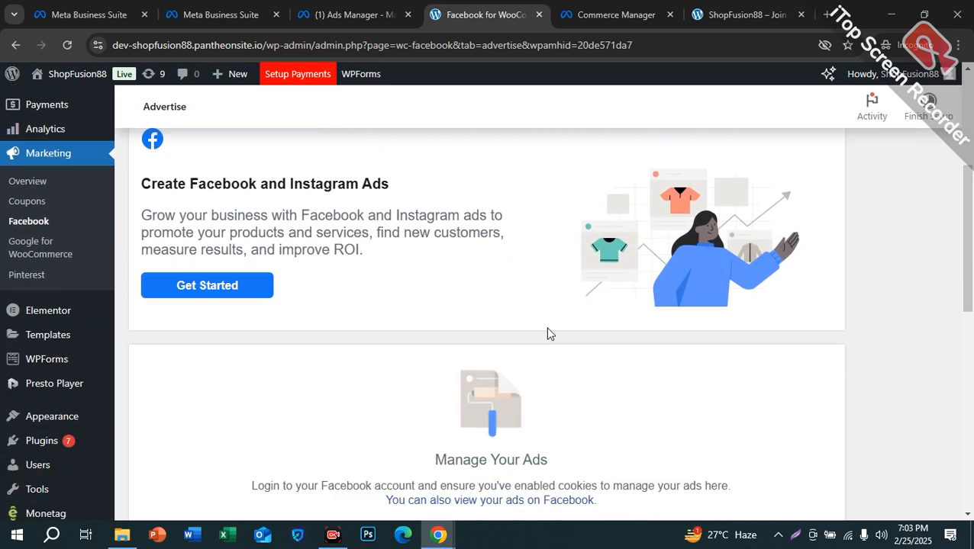
scroll(547, 333, "up", 4)
left_click(328, 248)
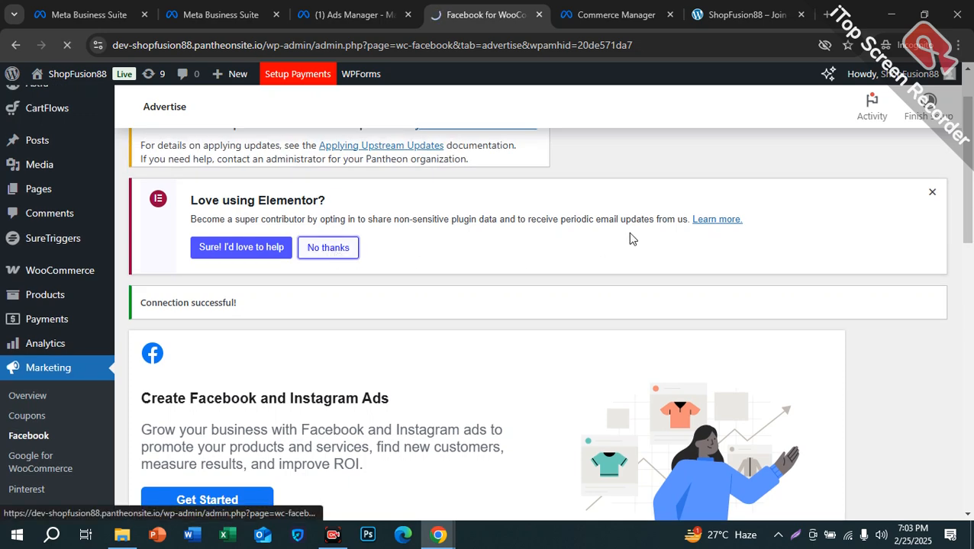
scroll(630, 239, "up", 2)
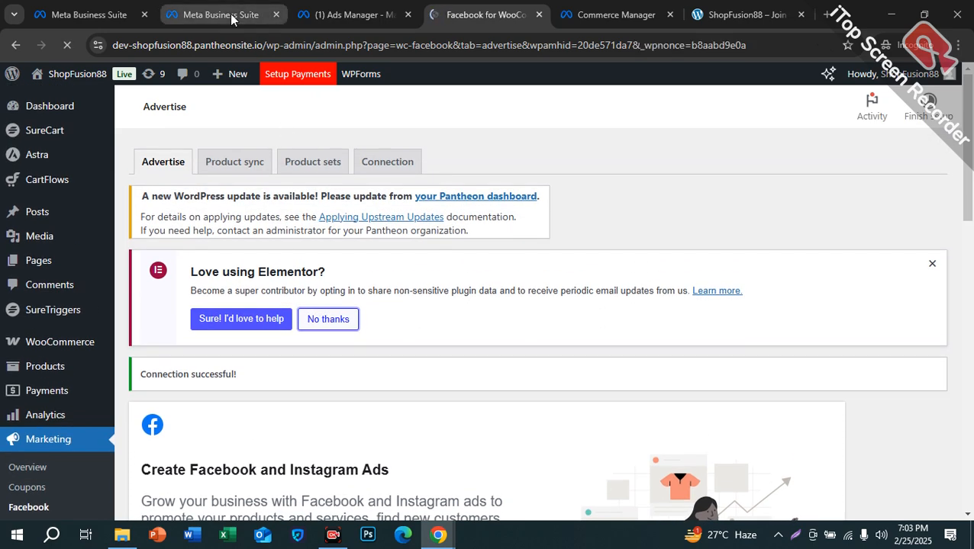
Switch to the Meta business settings, check the Pixels section, and open the shopfusion88 dataset's details.
left_click(206, 17)
scroll(152, 285, "up", 3)
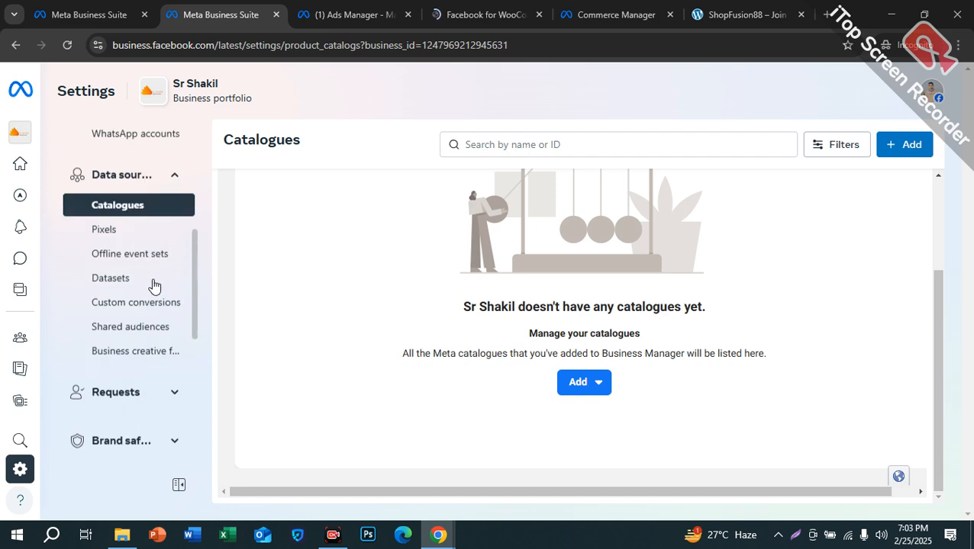
left_click(111, 314)
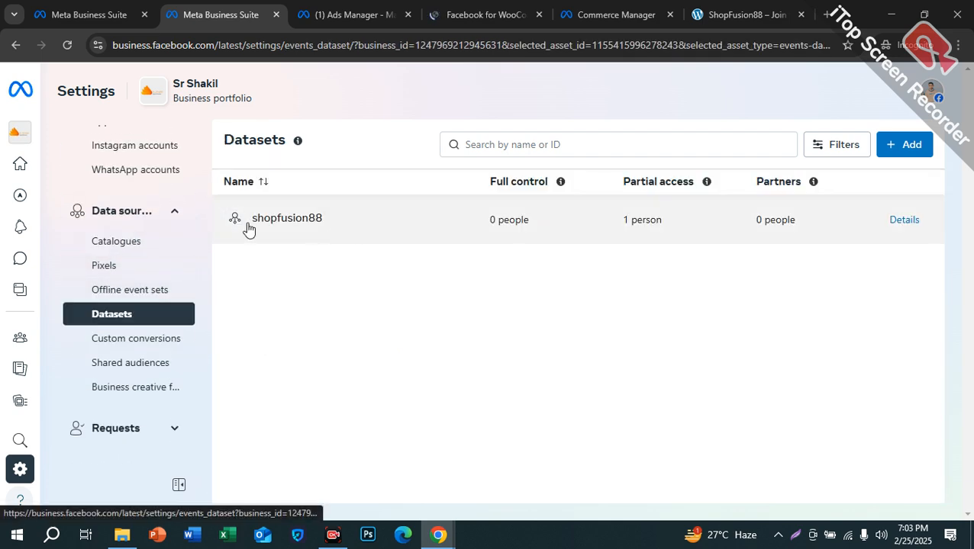
left_click(124, 269)
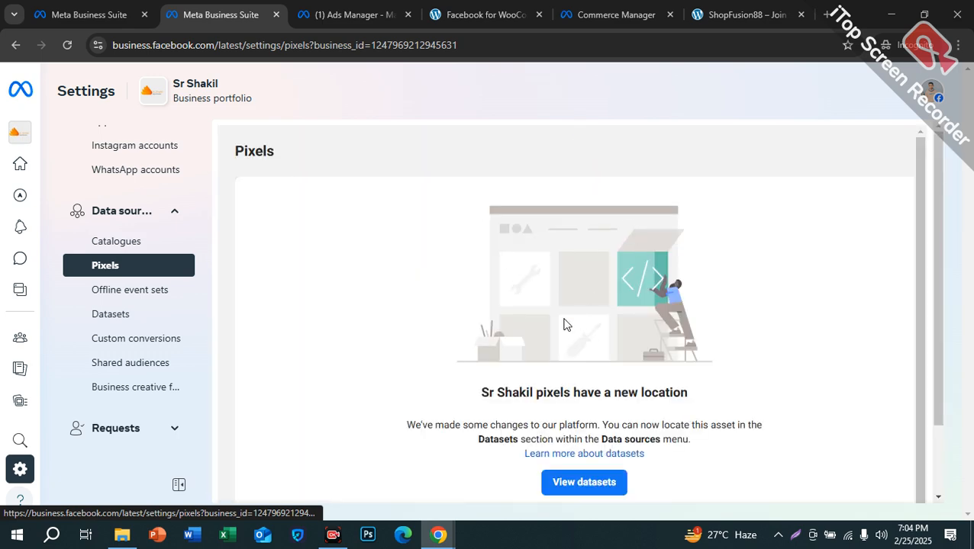
scroll(571, 320, "down", 1)
left_click(573, 384)
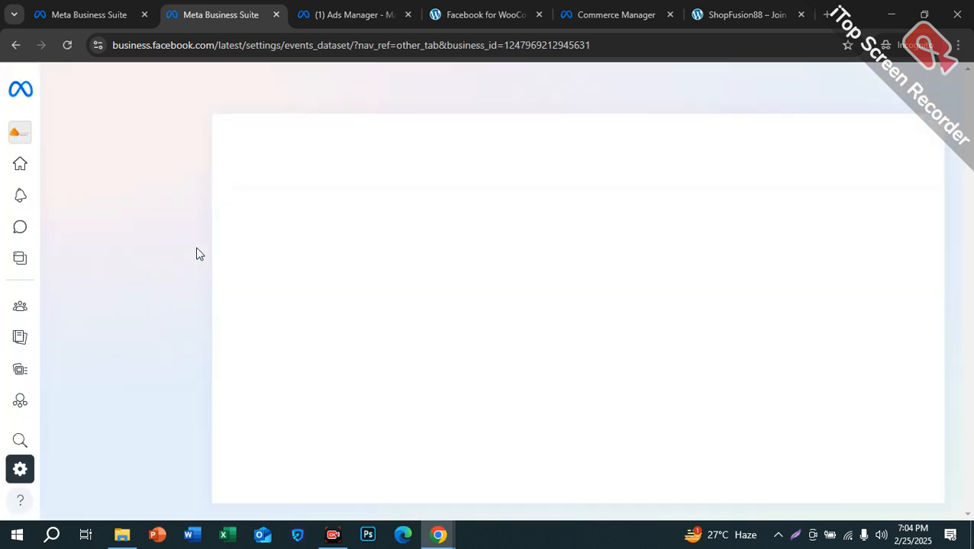
left_click(421, 217)
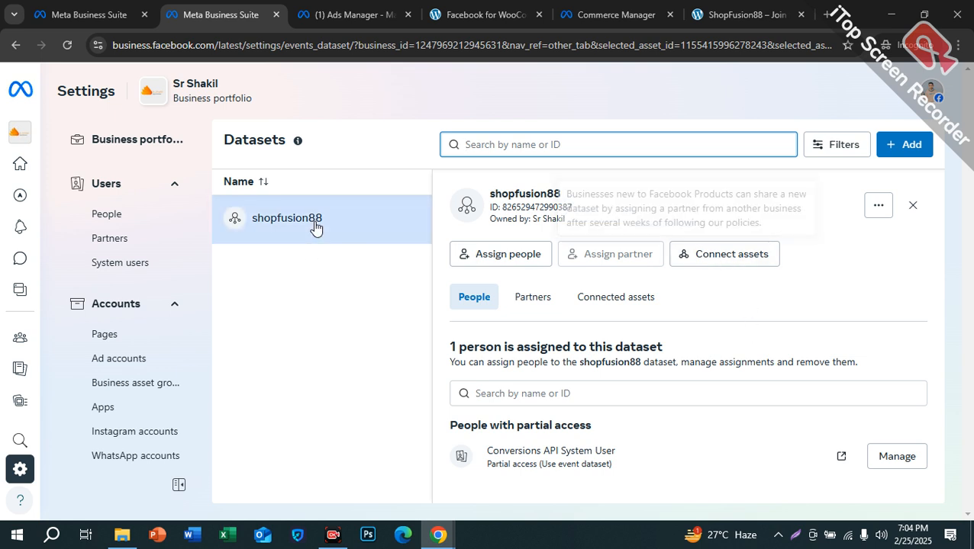
Connect the listed ad account to the shopfusion88 dataset as a business asset.
left_click(718, 258)
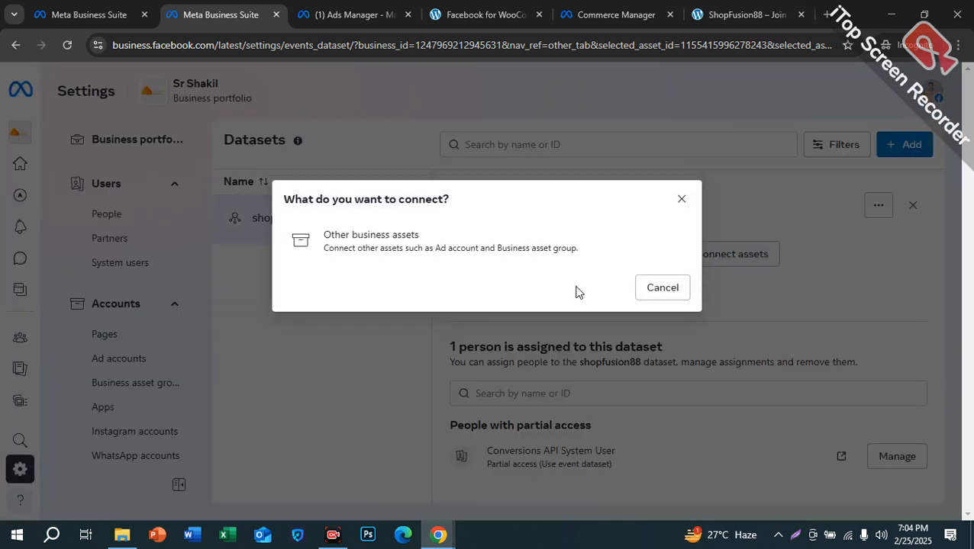
left_click(524, 246)
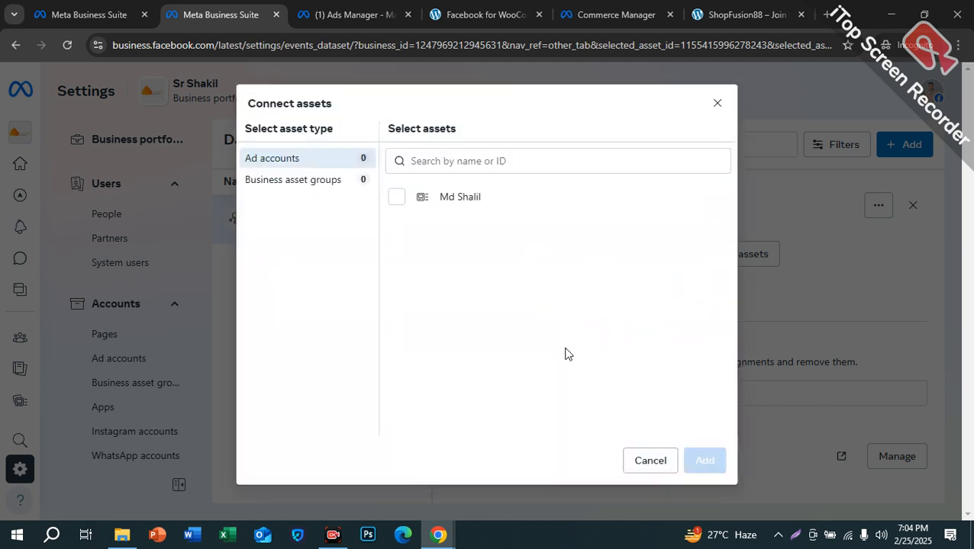
left_click(459, 205)
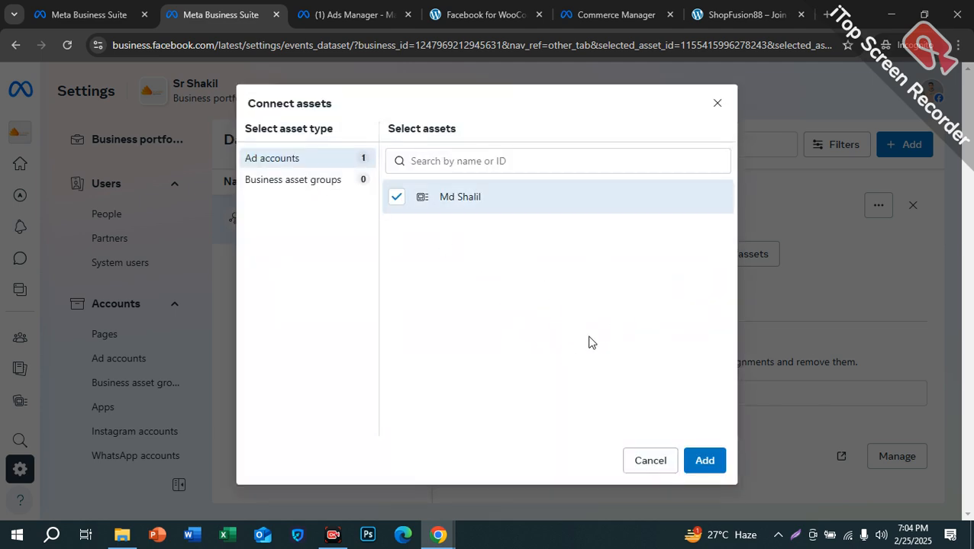
left_click(701, 460)
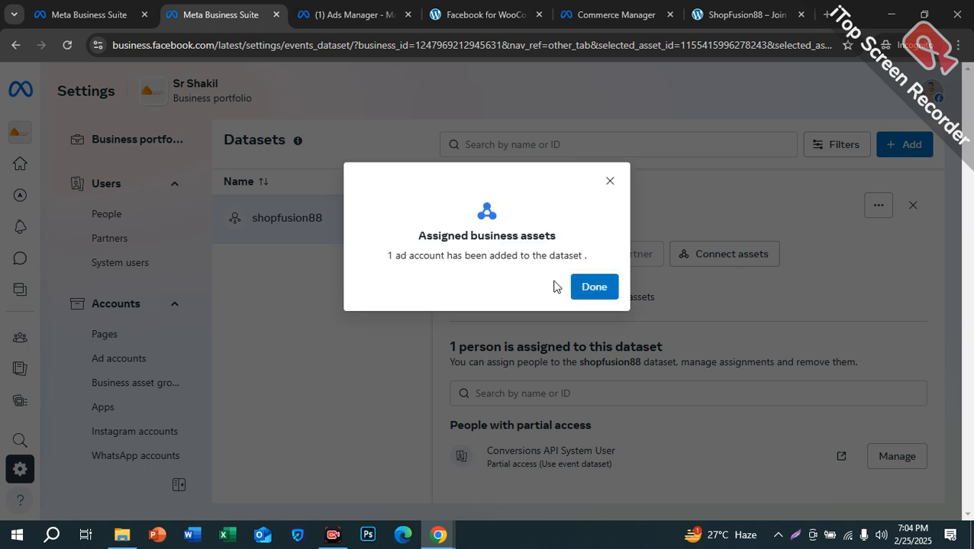
left_click(594, 290)
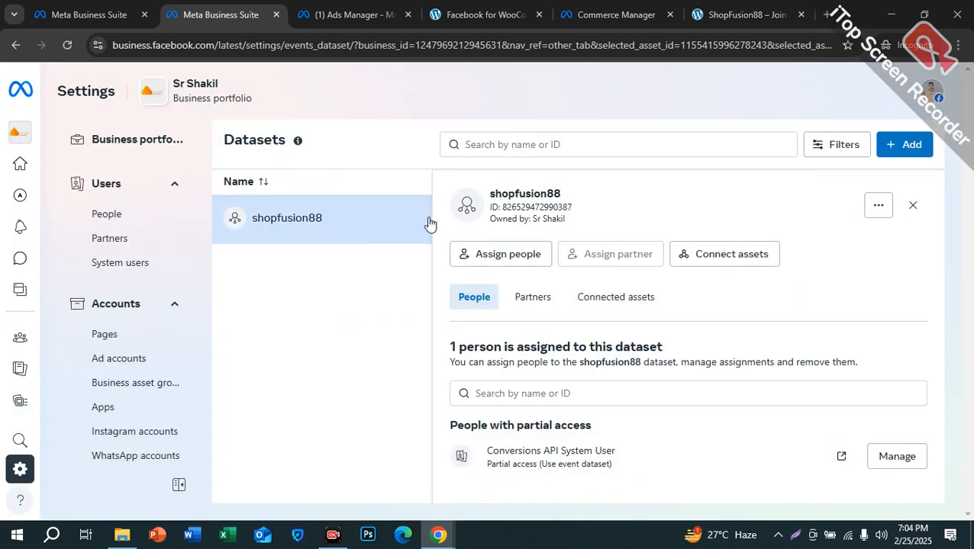
Check the dataset's connected assets and look through the ad accounts and business asset groups that can be connected.
left_click(532, 296)
left_click(492, 299)
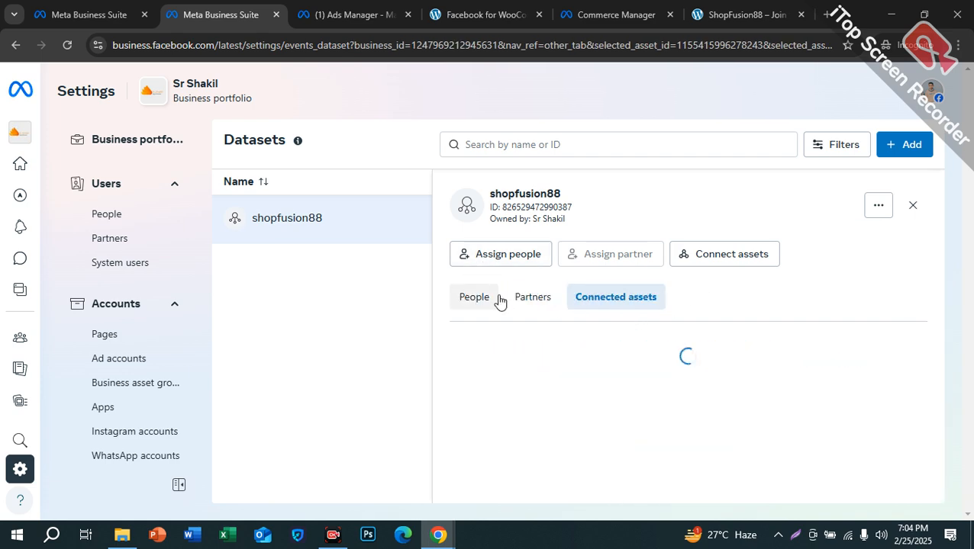
left_click(724, 257)
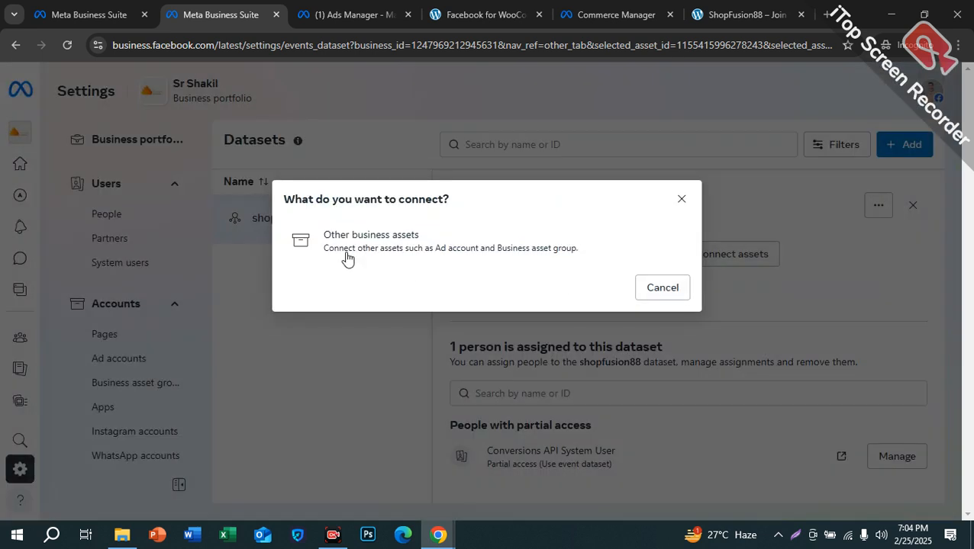
left_click(347, 252)
left_click(277, 183)
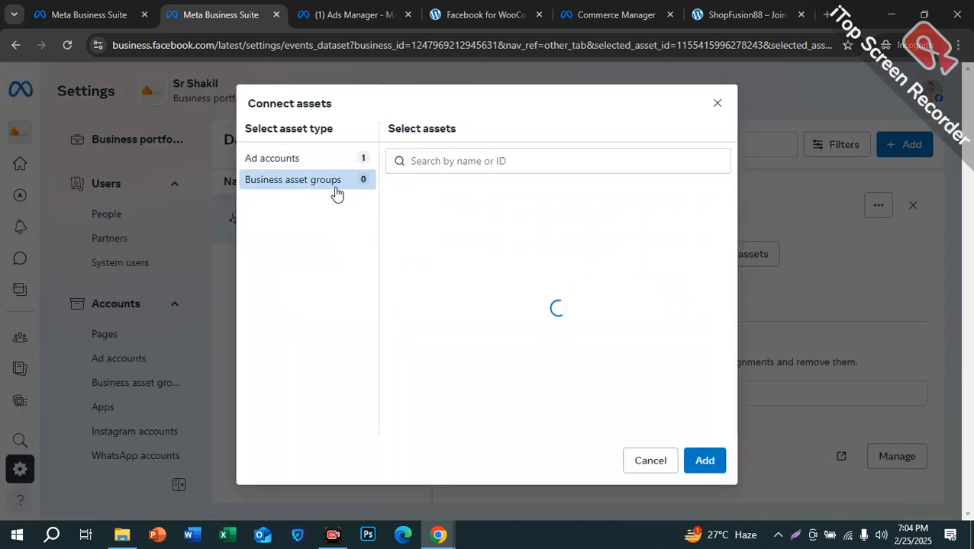
left_click(275, 158)
left_click(700, 462)
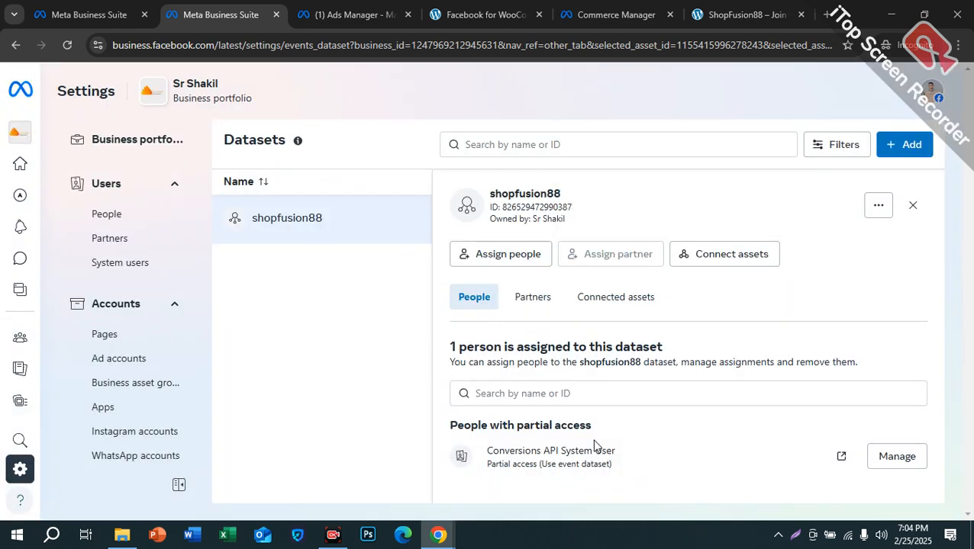
Give the Conversions API System User full control of the shopfusion88 dataset by enabling Manage events dataset, and save.
left_click(915, 462)
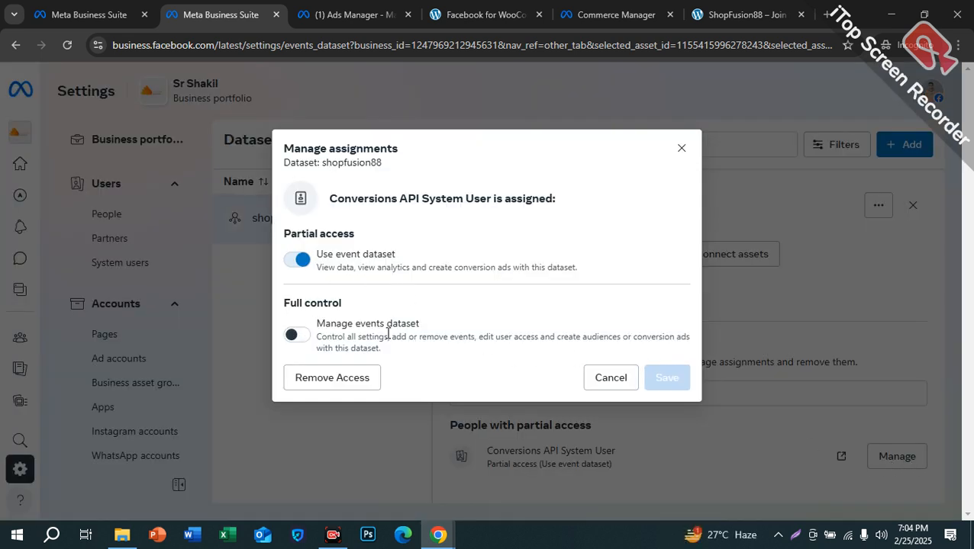
left_click(297, 335)
left_click(657, 386)
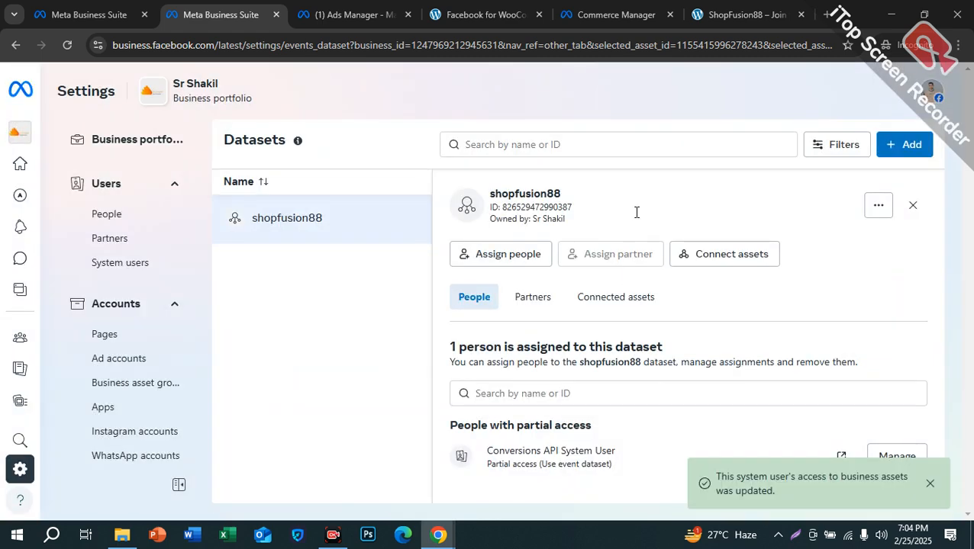
Review the assets assigned to the Conversions API System User, then return to the shopfusion88 dataset.
left_click(841, 455)
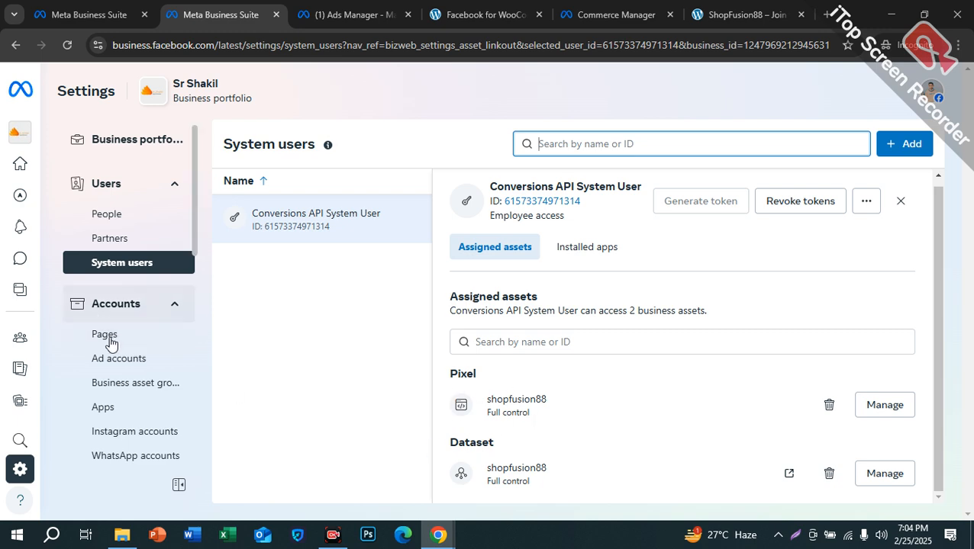
scroll(160, 420, "down", 2)
scroll(118, 347, "up", 2)
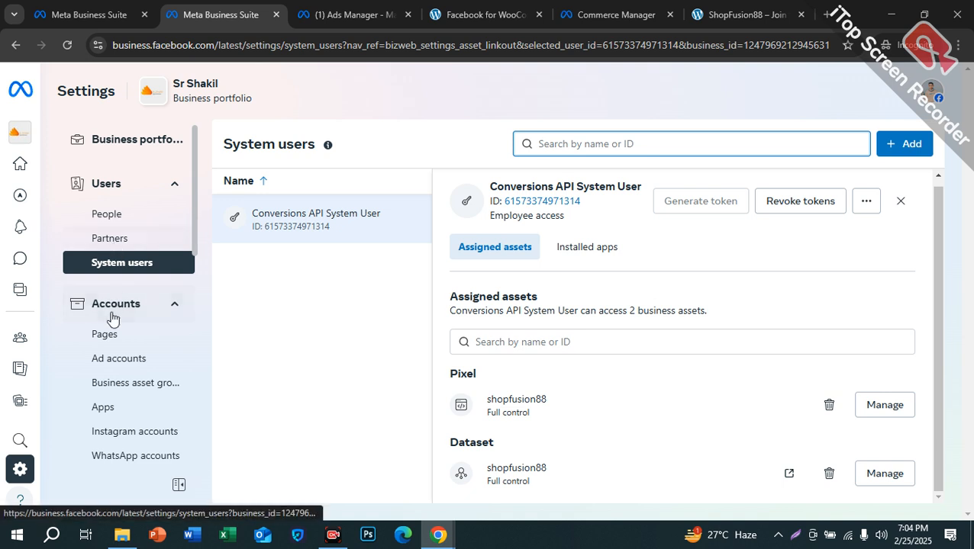
scroll(137, 399, "down", 3)
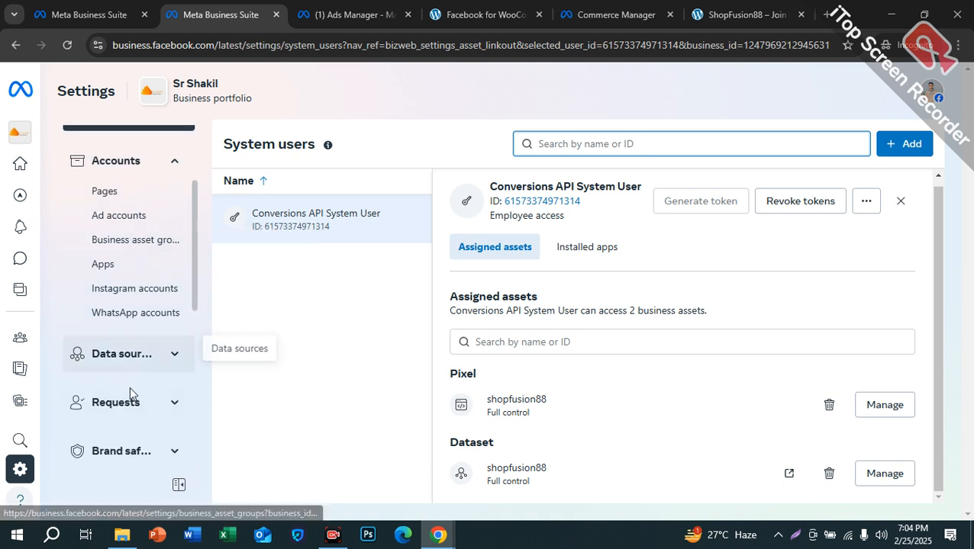
left_click(117, 287)
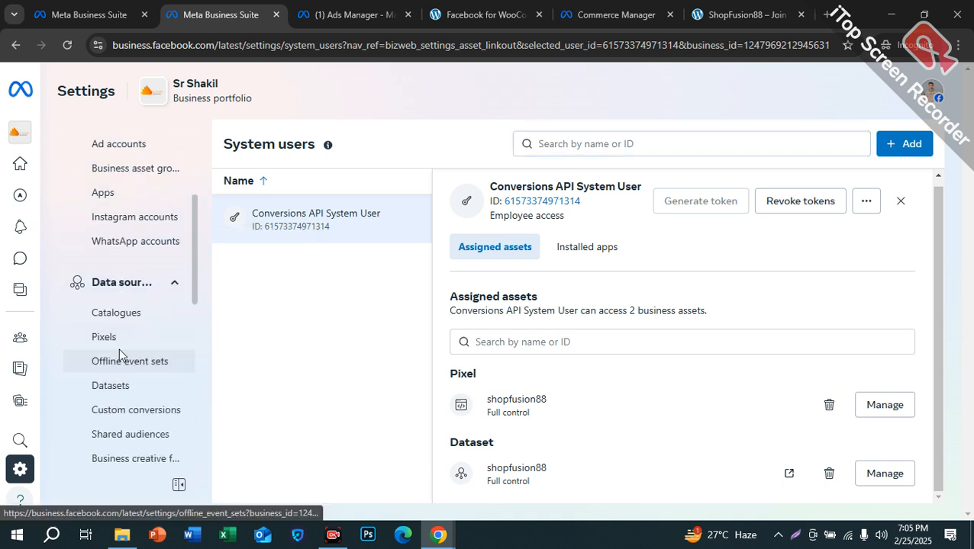
left_click(120, 385)
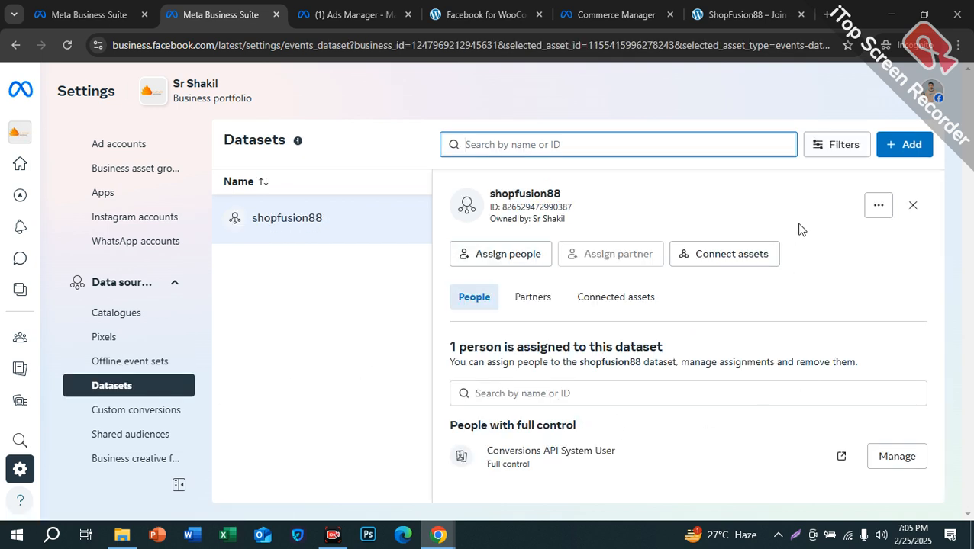
Open the shopfusion88 dataset in Events Manager.
left_click(876, 206)
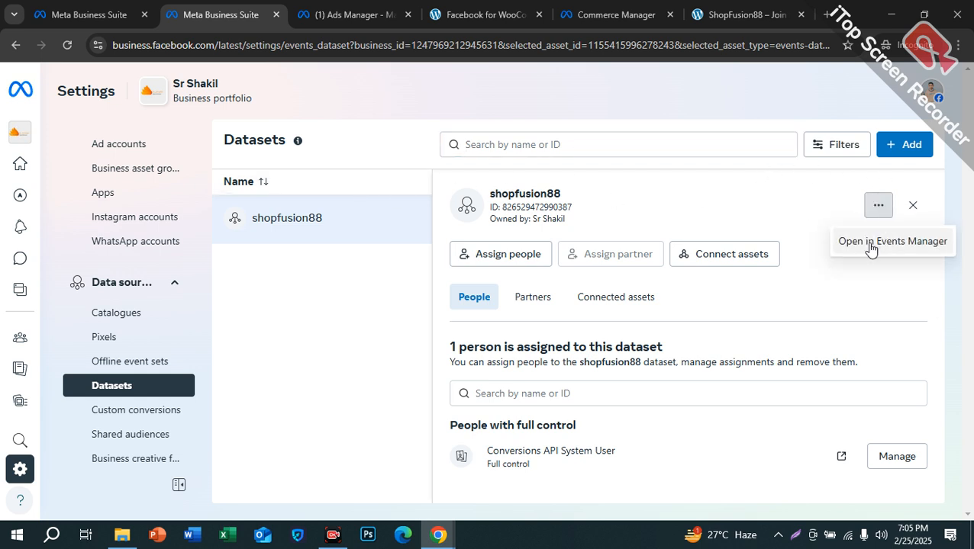
left_click_drag(890, 243, 797, 191)
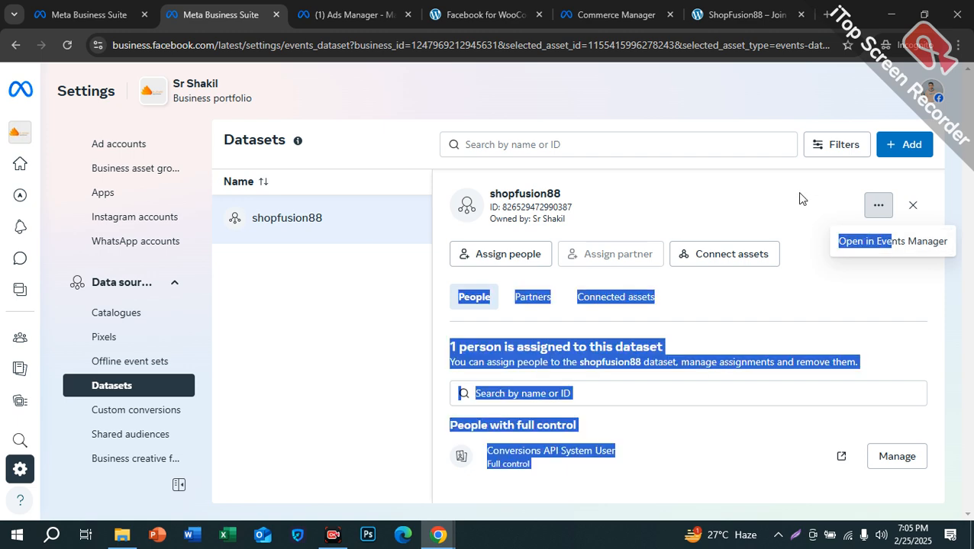
left_click(681, 197)
left_click(879, 207)
left_click(885, 257)
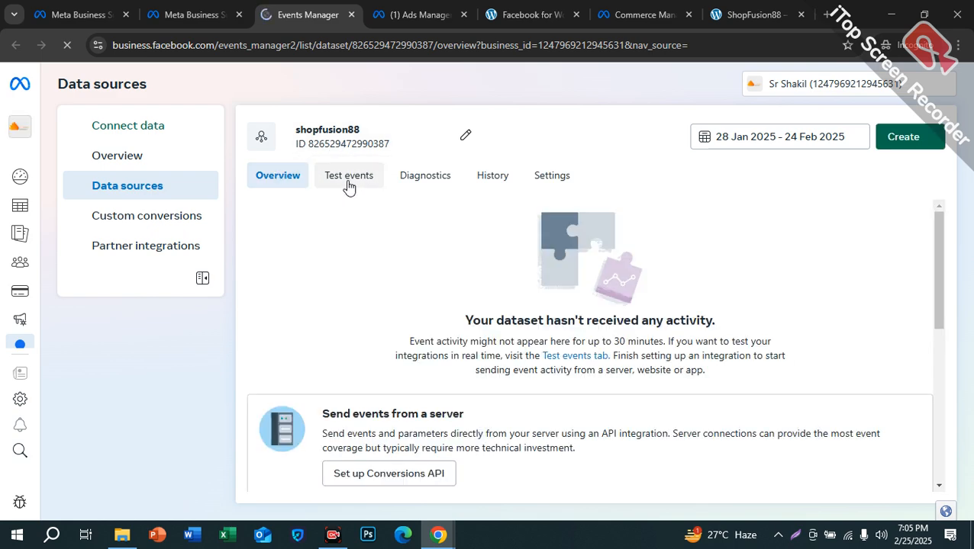
Examine the dataset's overview, including the options for sending events from a server and from browser activity.
scroll(383, 404, "down", 2)
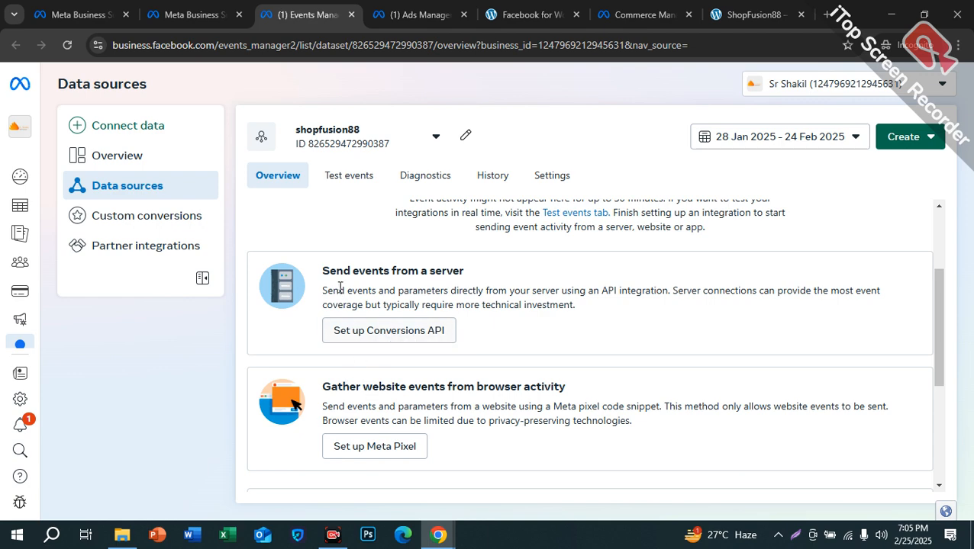
left_click_drag(329, 271, 451, 291)
left_click(463, 304)
scroll(435, 337, "down", 3)
scroll(458, 320, "up", 6)
scroll(500, 308, "down", 1)
scroll(630, 354, "up", 1)
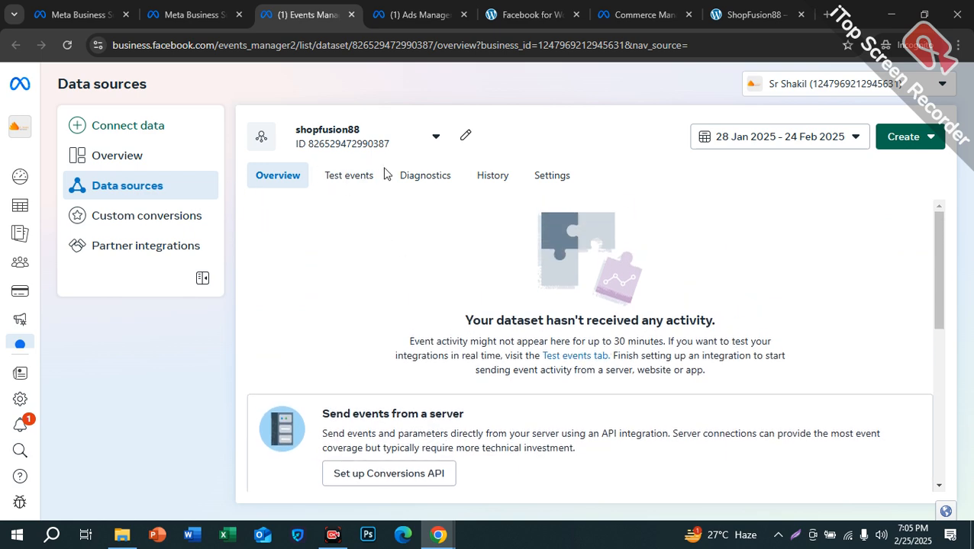
left_click(423, 145)
left_click(423, 145)
scroll(639, 221, "down", 1)
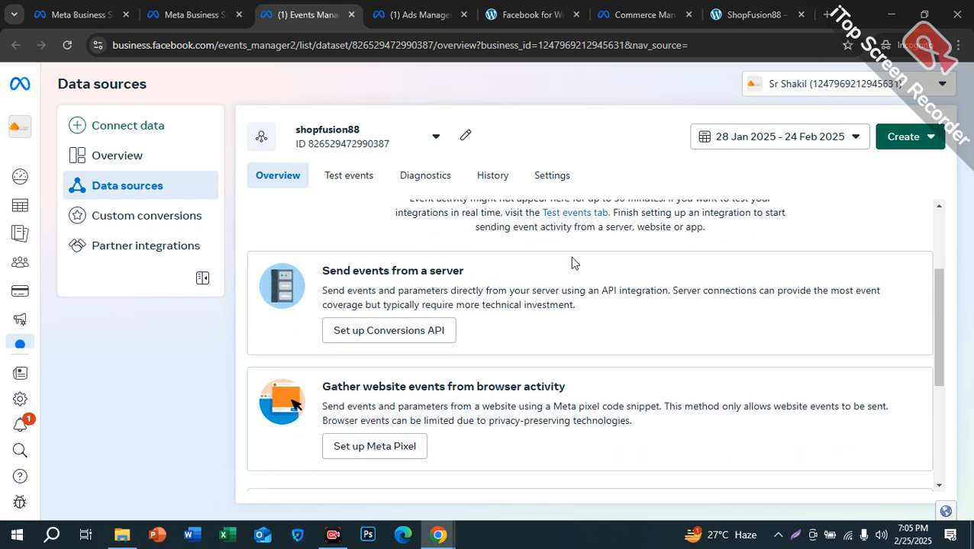
left_click(827, 14)
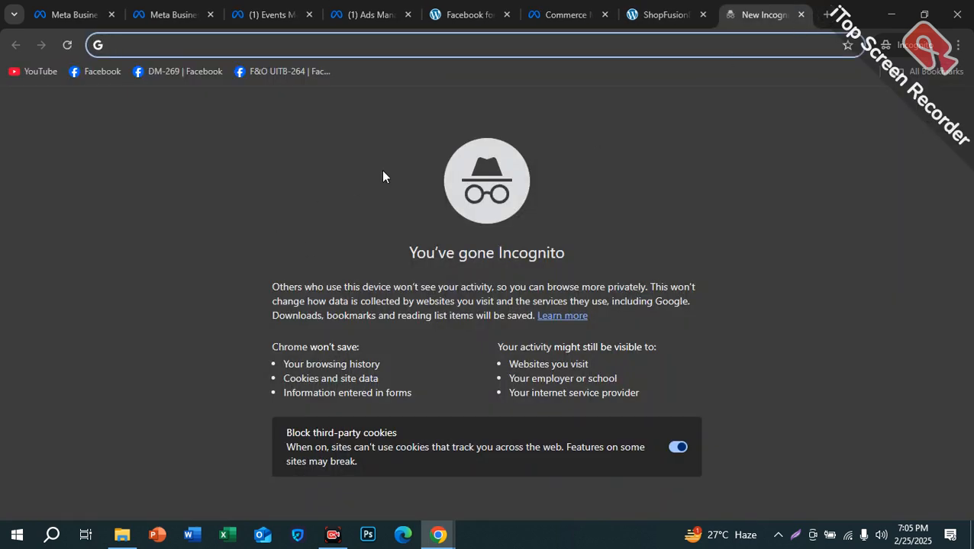
Switch to the regular Chrome window, search Google for Meta Pixel Helper and open its Chrome Web Store page.
mouse_move(438, 539)
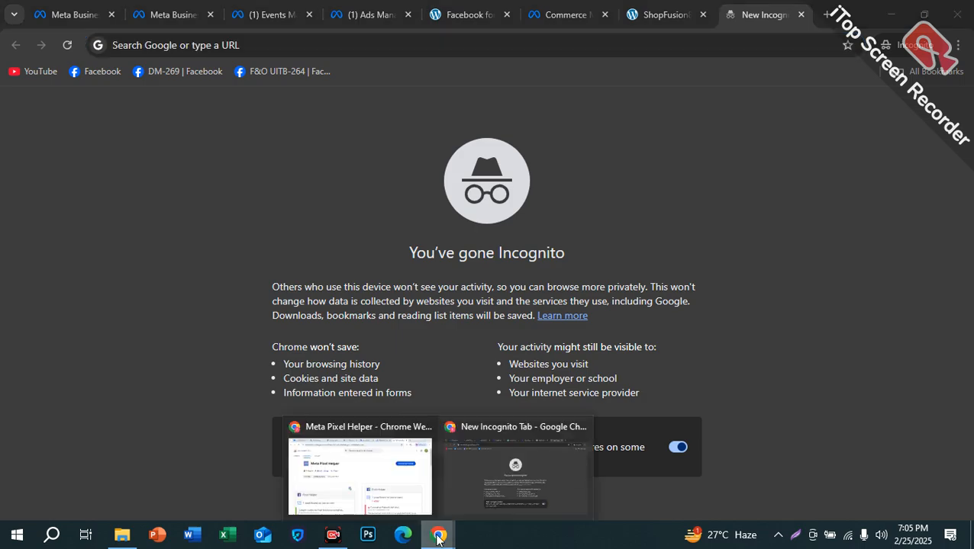
left_click(358, 470)
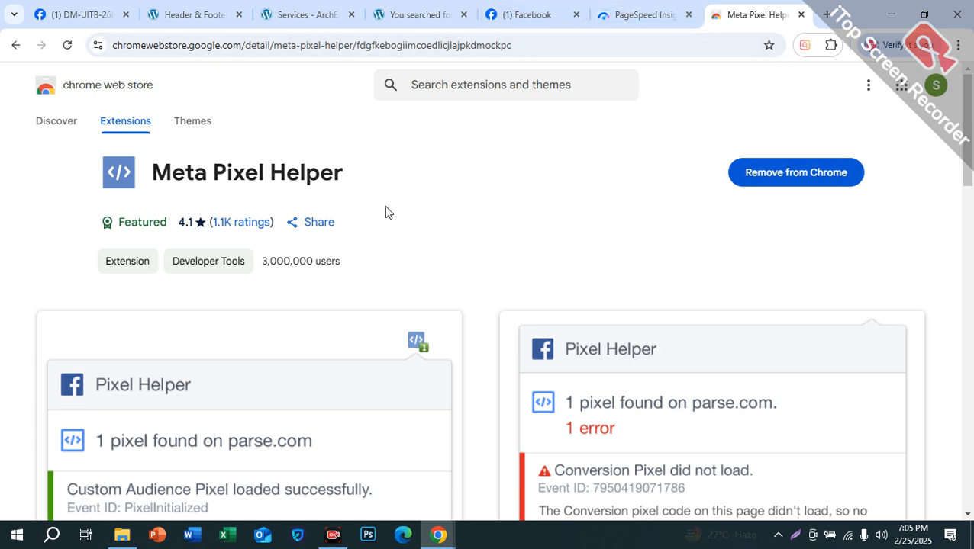
left_click_drag(157, 180, 361, 167)
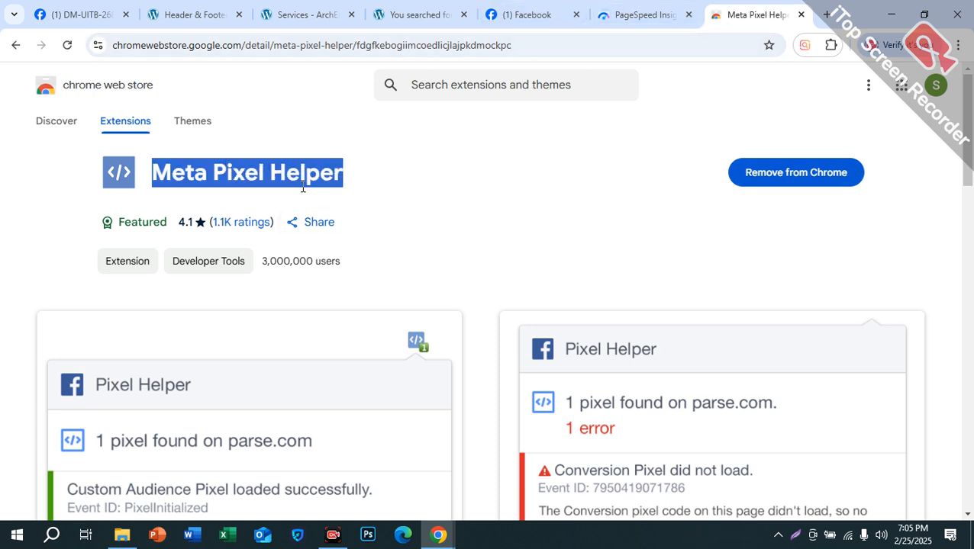
key("ctrl+c")
key("ctrl+c")
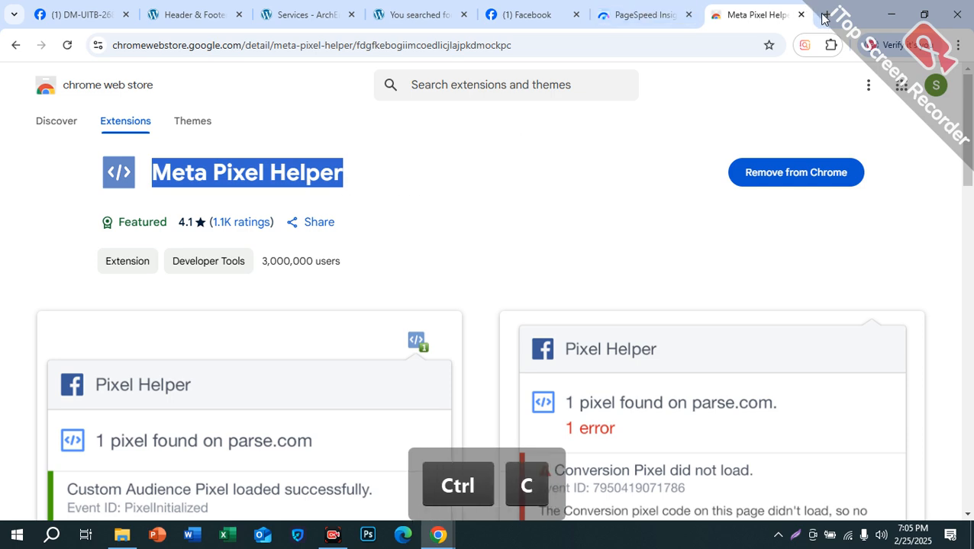
left_click(824, 15)
key("ctrl+v")
key("Return")
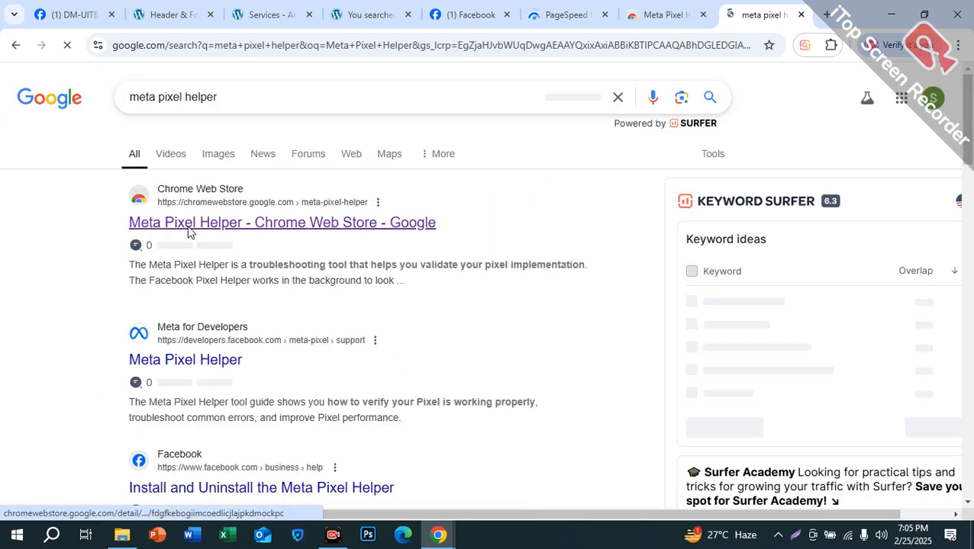
left_click(190, 229)
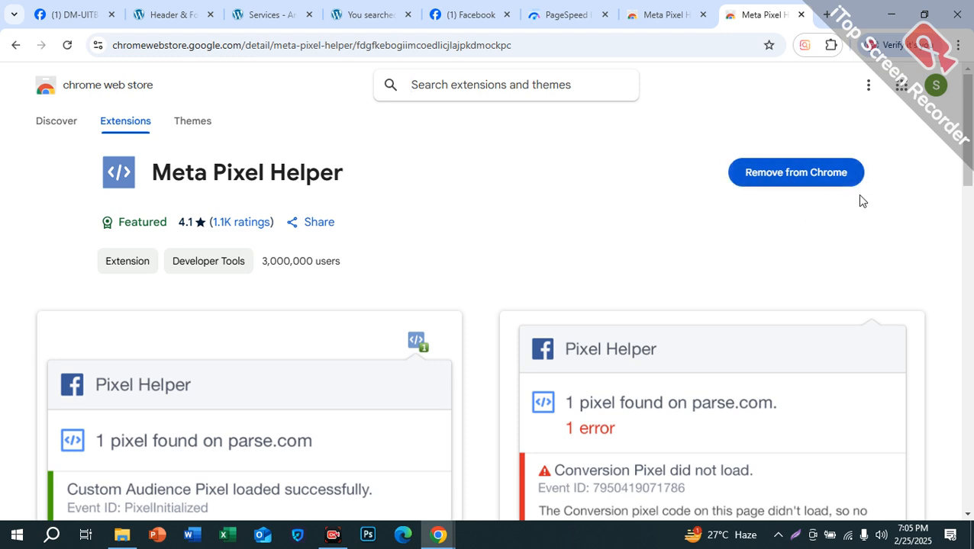
Pin the Meta Pixel Helper extension so it stays accessible in Chrome.
left_click(831, 45)
left_click(780, 188)
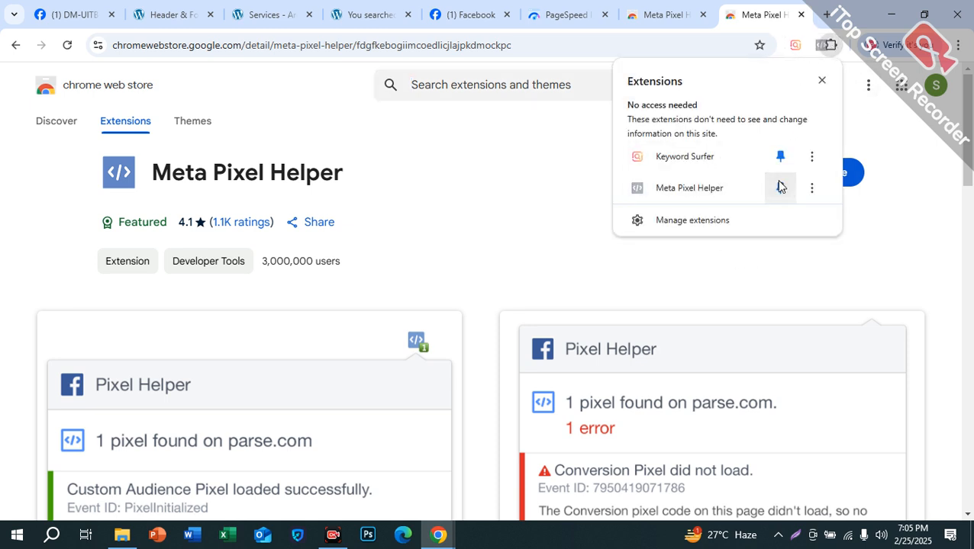
left_click(830, 45)
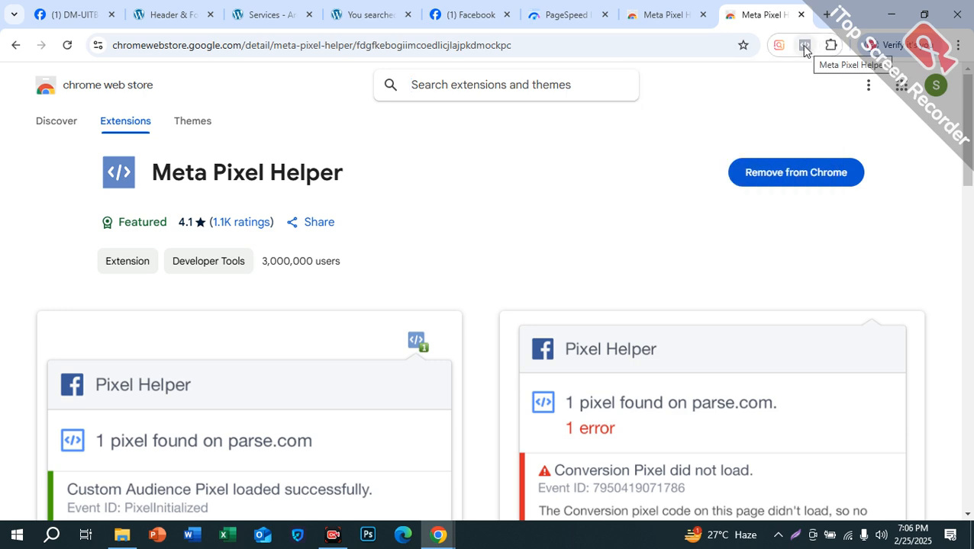
Copy the store's address from the incognito window and open dev-shopfusion88.pantheonsite.io in the regular Chrome window.
left_click(617, 45)
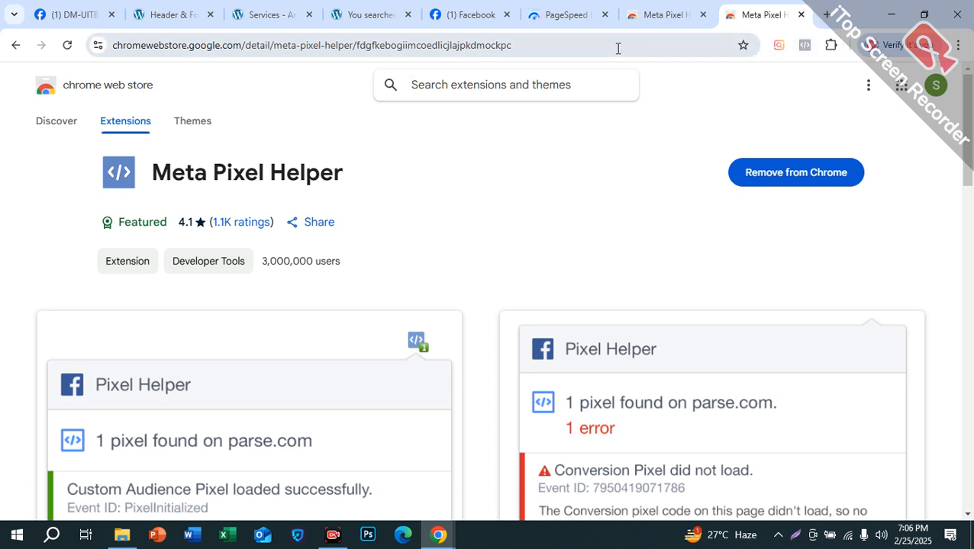
mouse_move(443, 537)
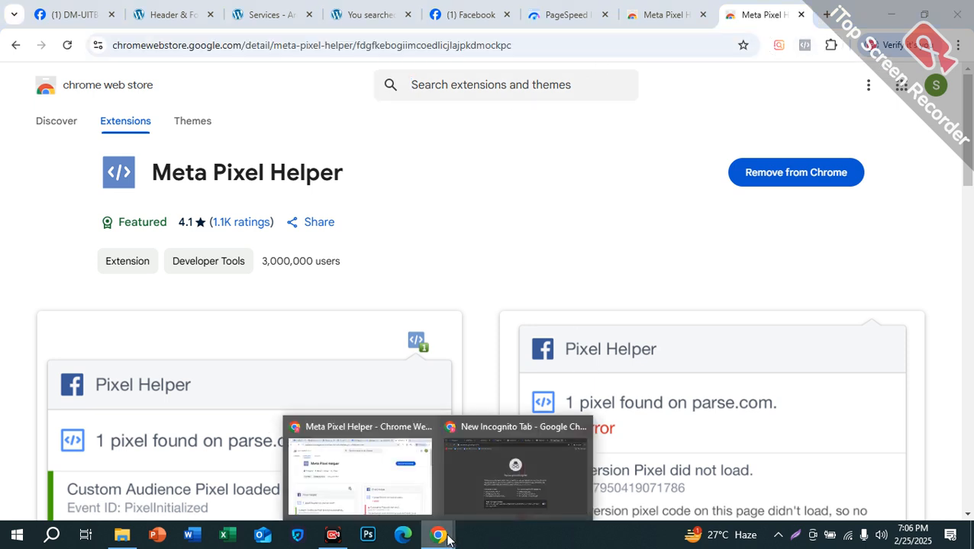
left_click(511, 465)
left_click(658, 14)
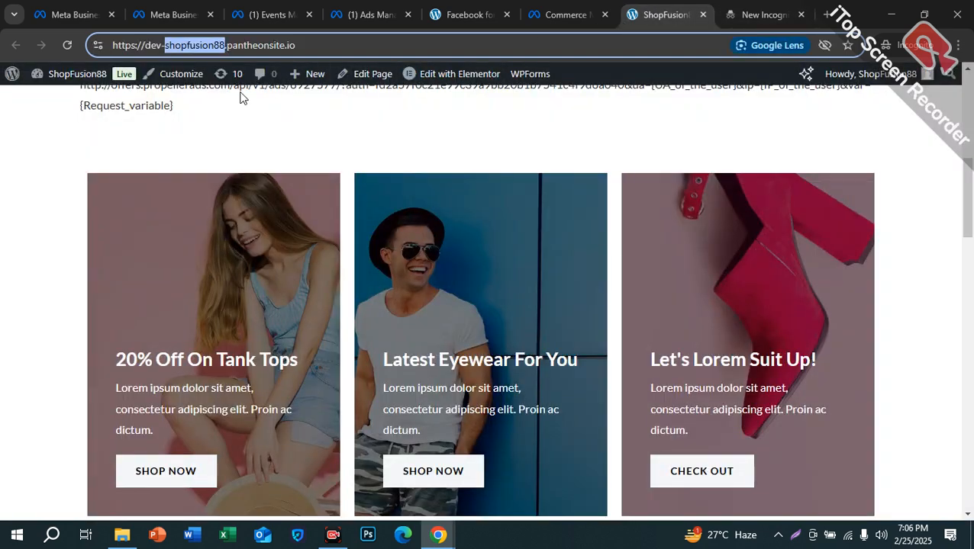
left_click(290, 46)
triple_click(290, 46)
key("ctrl+c")
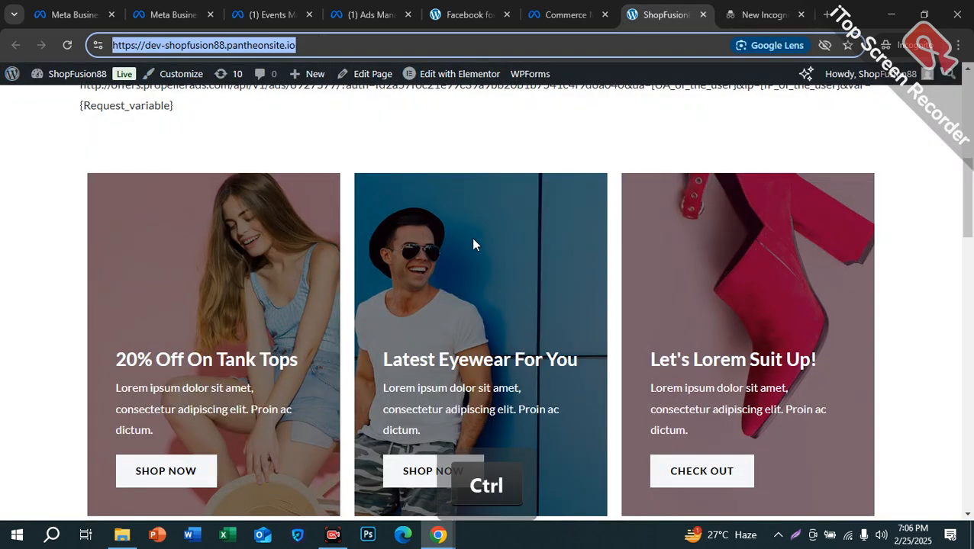
left_click(458, 428)
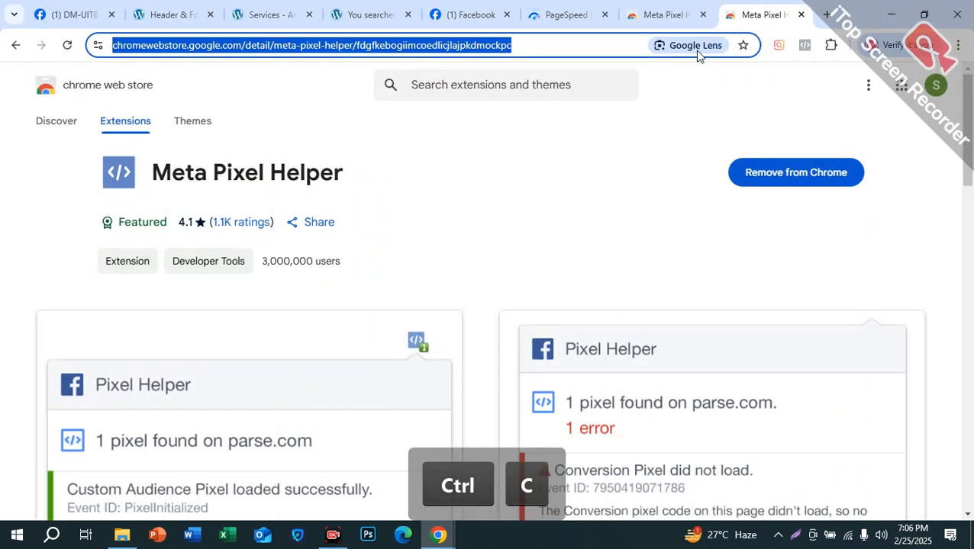
key("ctrl+v")
key("Return")
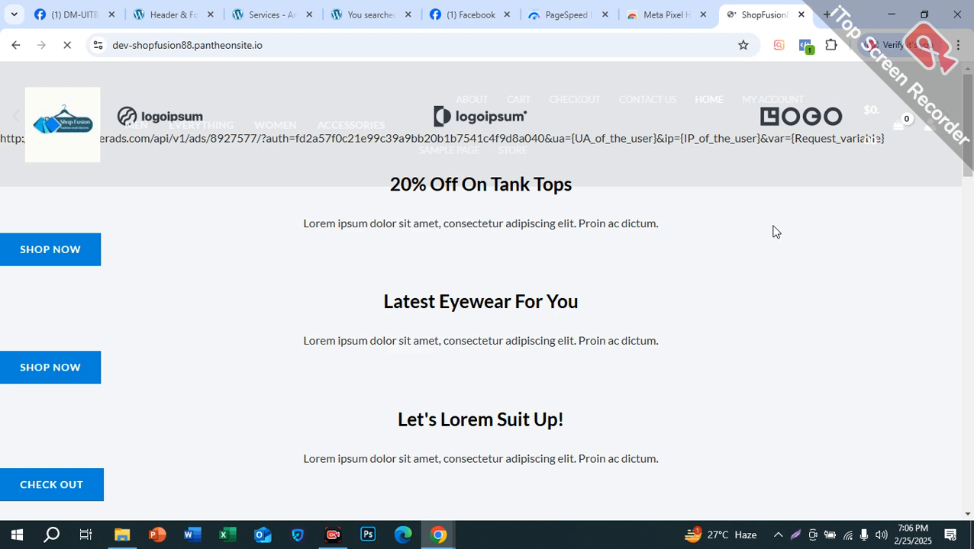
Inspect the store page with Meta Pixel Helper, reviewing the PageView event's parameters and event info.
left_click(805, 47)
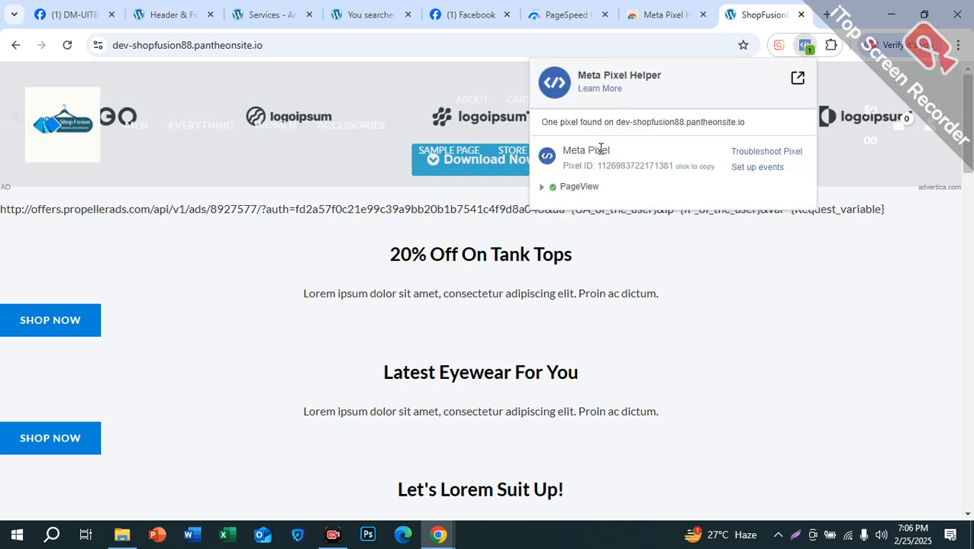
left_click(543, 197)
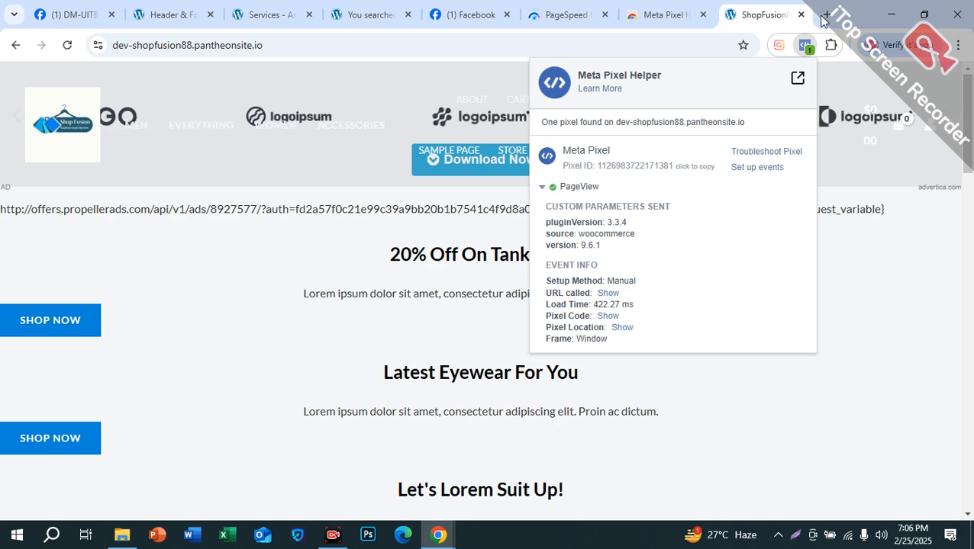
left_click(805, 45)
left_click(804, 43)
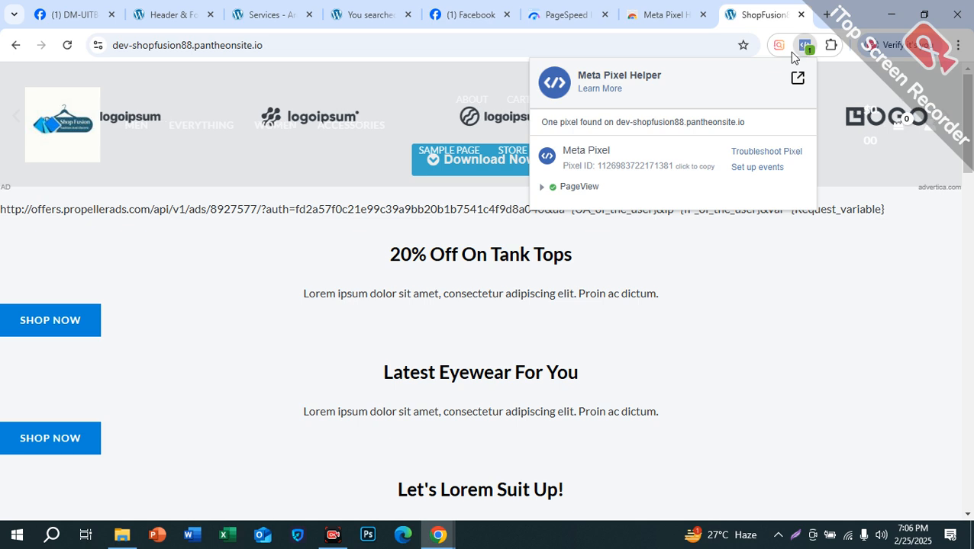
left_click(542, 188)
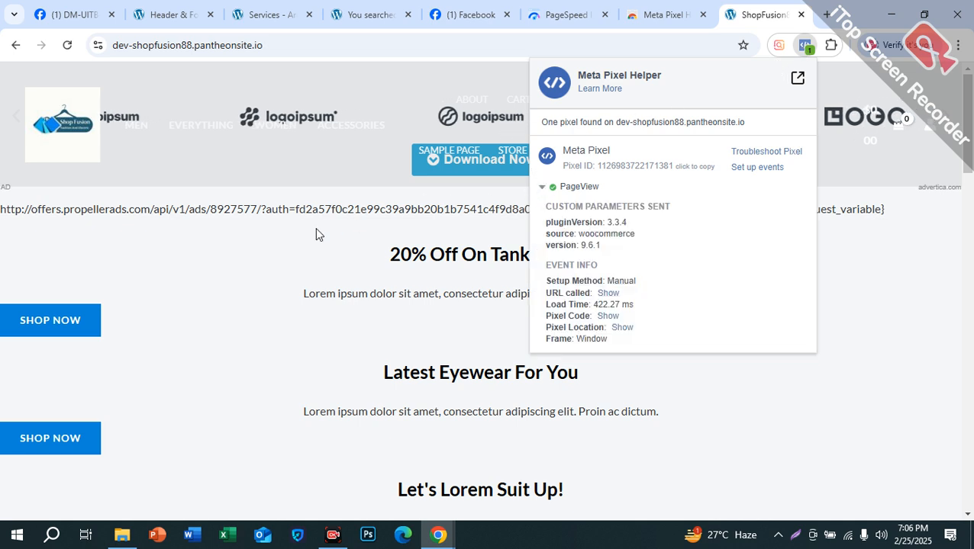
left_click(891, 323)
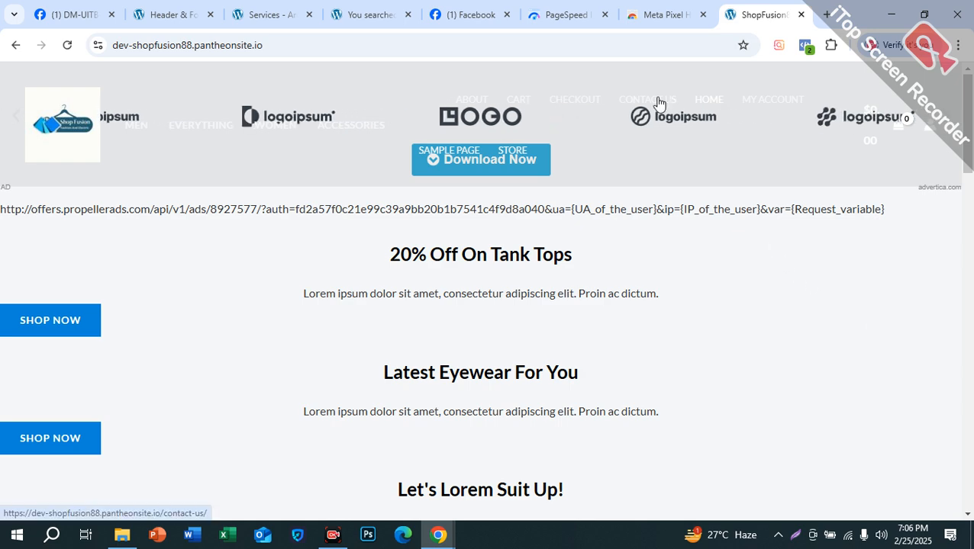
Return to the shopfusion88 dataset in the incognito window and begin its Conversions API setup using Conversions API Gateway.
left_click(415, 537)
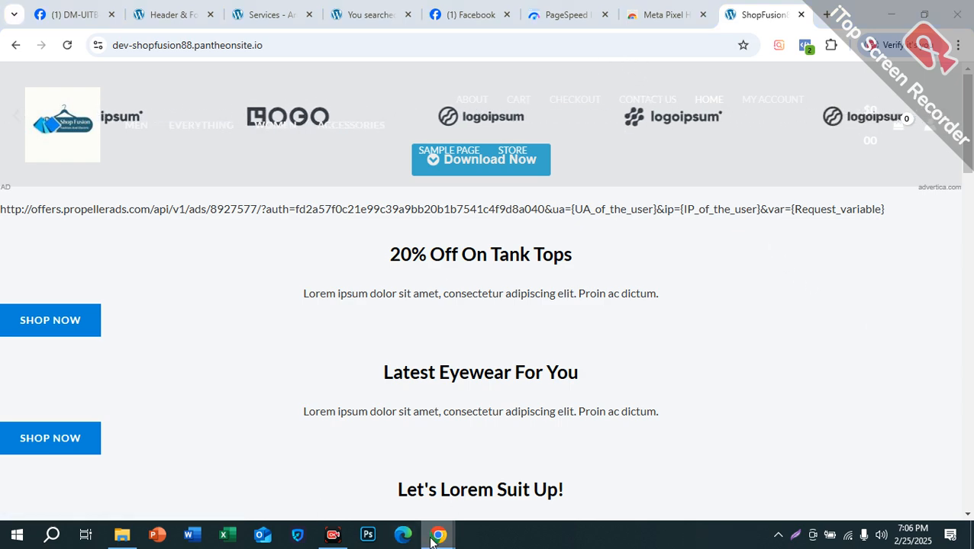
mouse_move(439, 534)
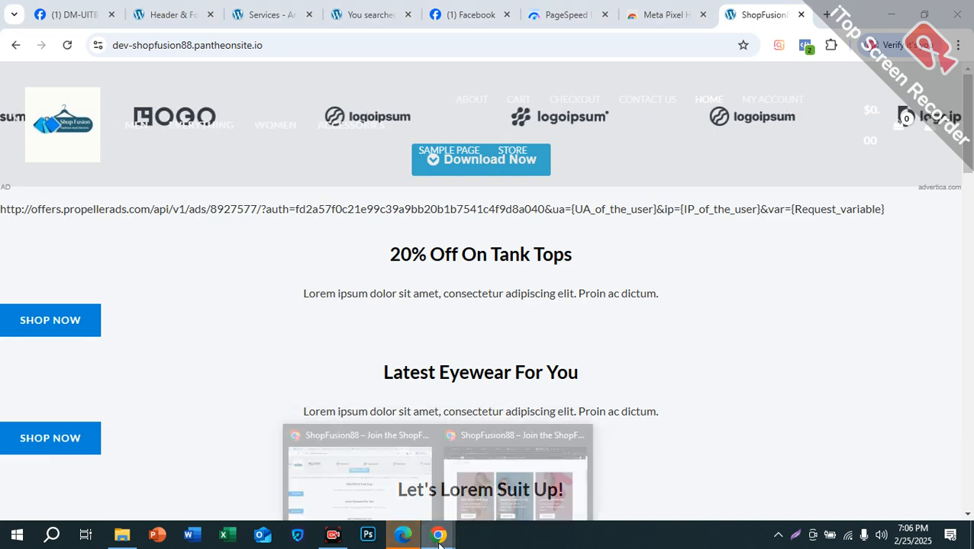
left_click(478, 495)
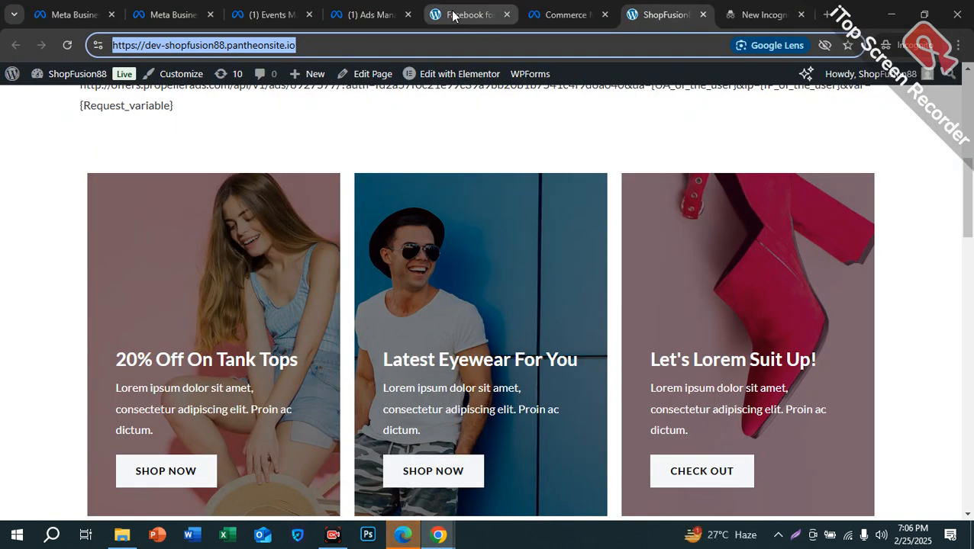
left_click(470, 14)
left_click(266, 15)
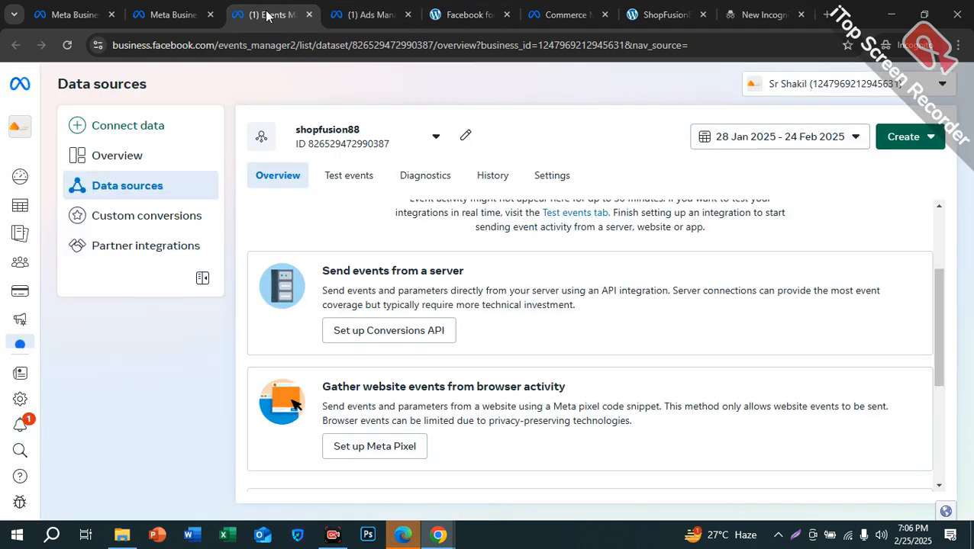
left_click(391, 334)
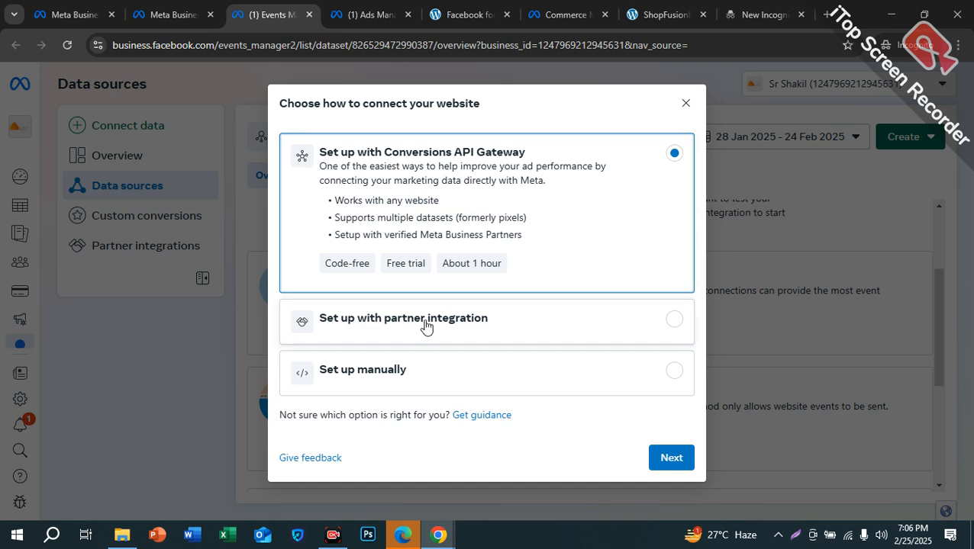
left_click(402, 377)
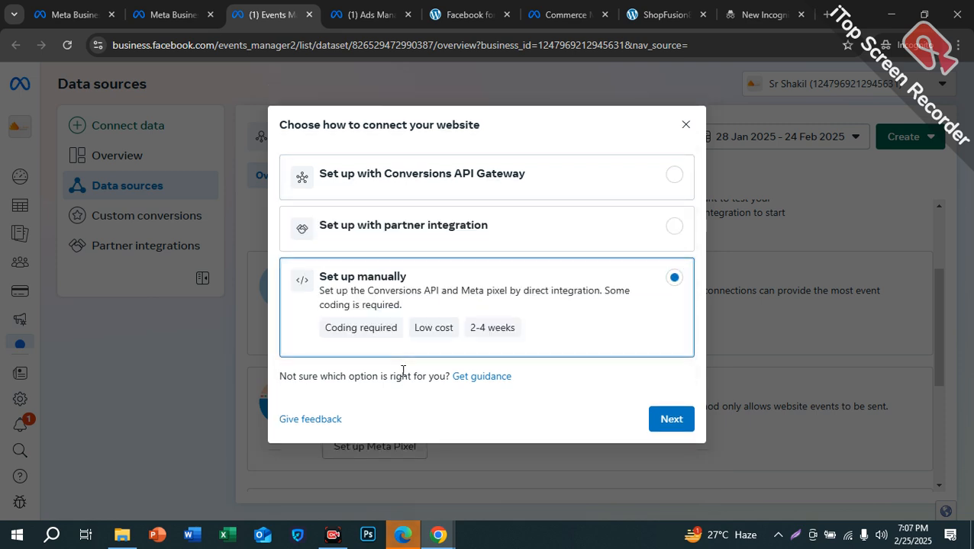
left_click(402, 185)
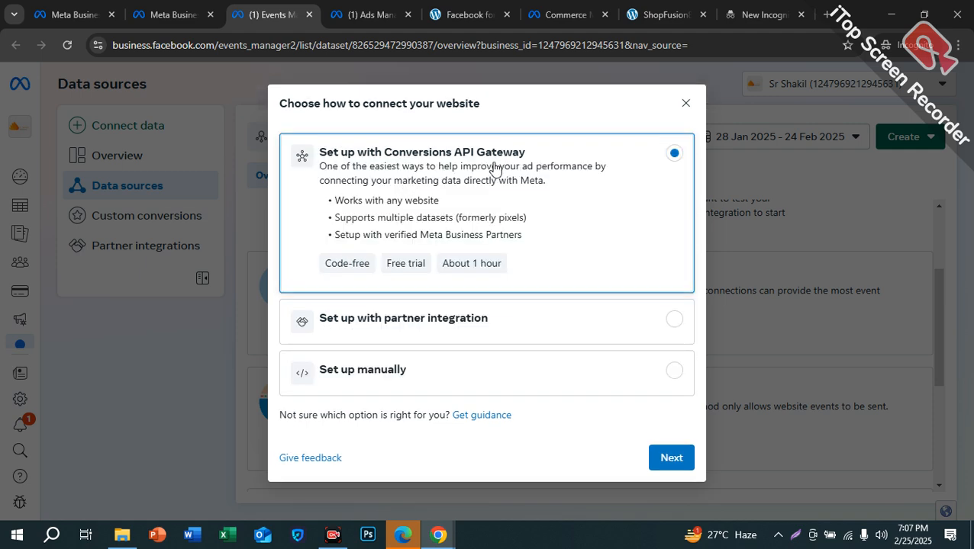
left_click(671, 457)
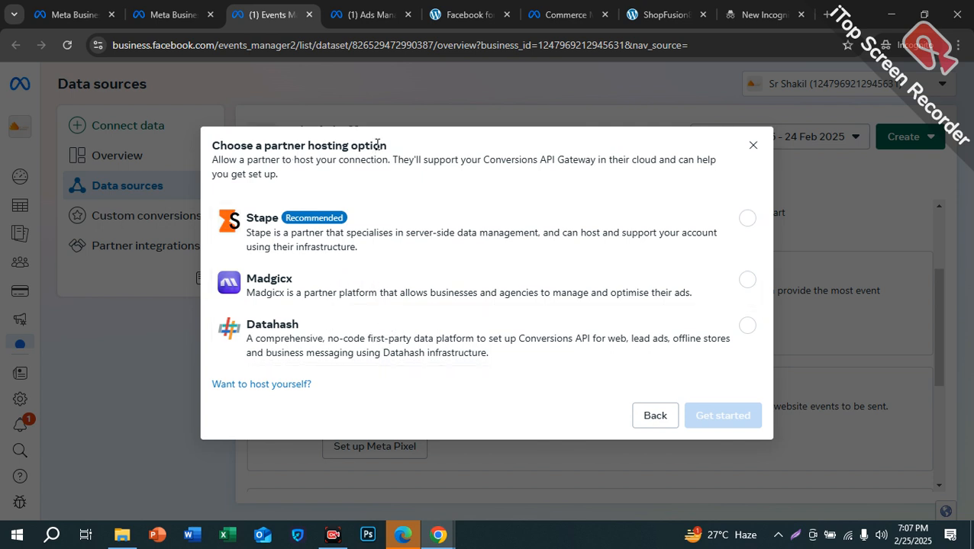
Choose Datahash as the partner hosting option and create the Conversions API Gateway connection with it.
left_click(397, 343)
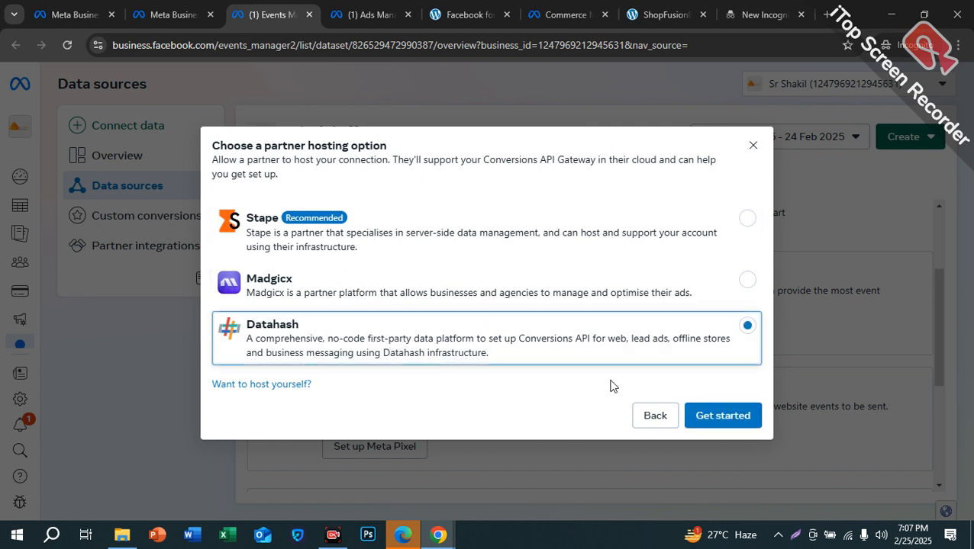
left_click(710, 425)
left_click(220, 205)
left_click(220, 245)
left_click(717, 414)
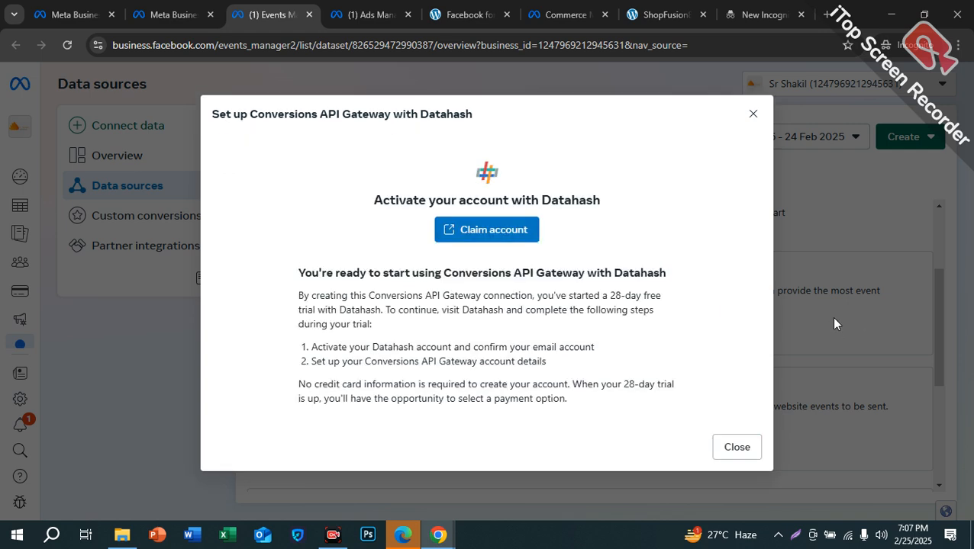
Claim the Datahash account, choose to sign in with Google, and fill in the Google account email.
left_click(469, 229)
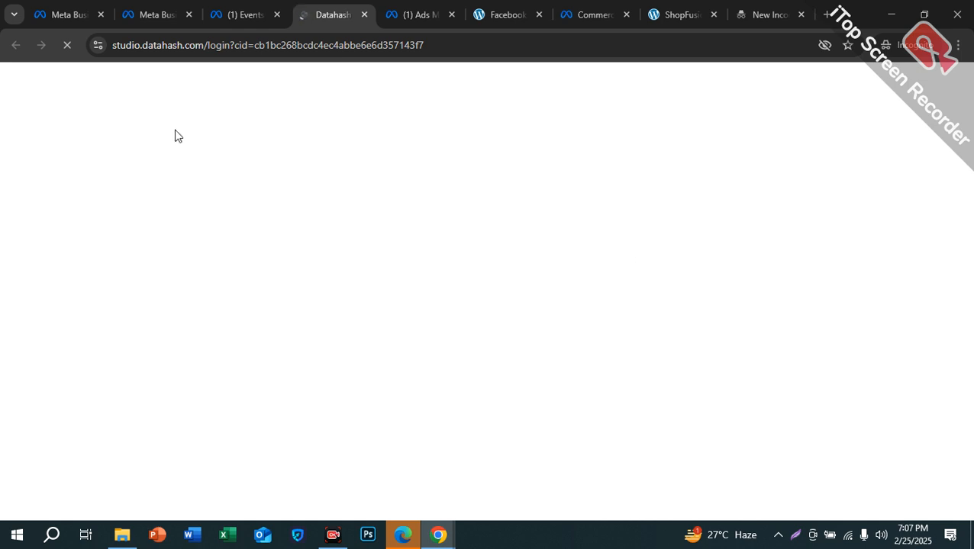
left_click(419, 225)
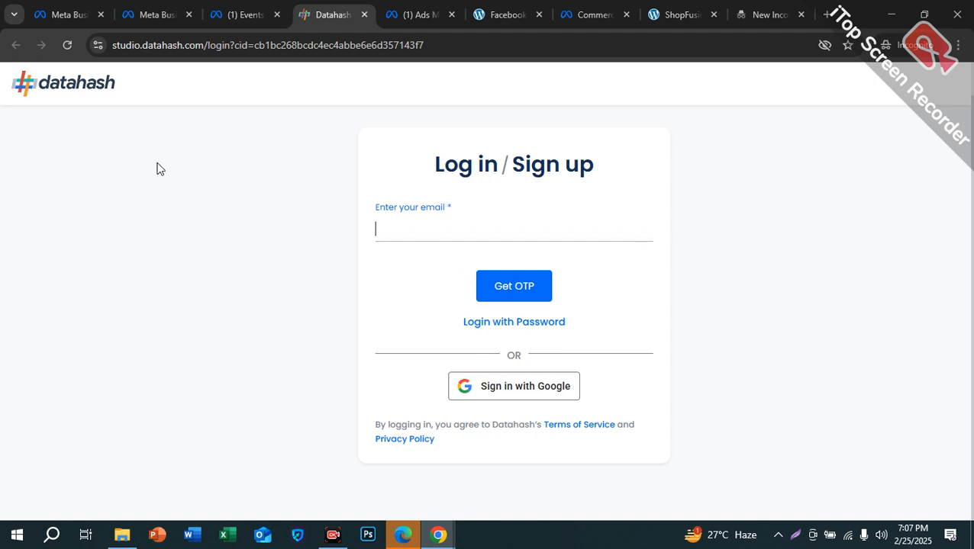
left_click_drag(134, 96, 3, 86)
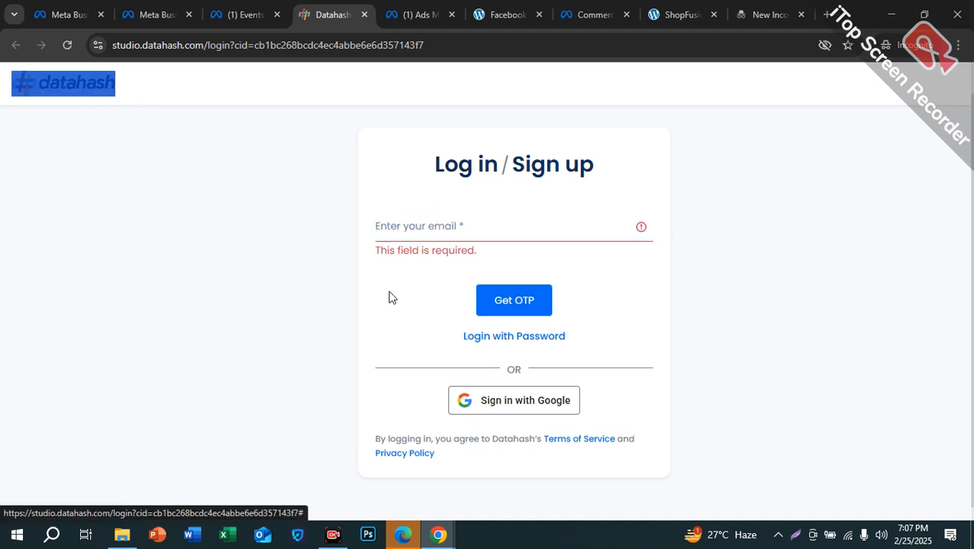
left_click(498, 401)
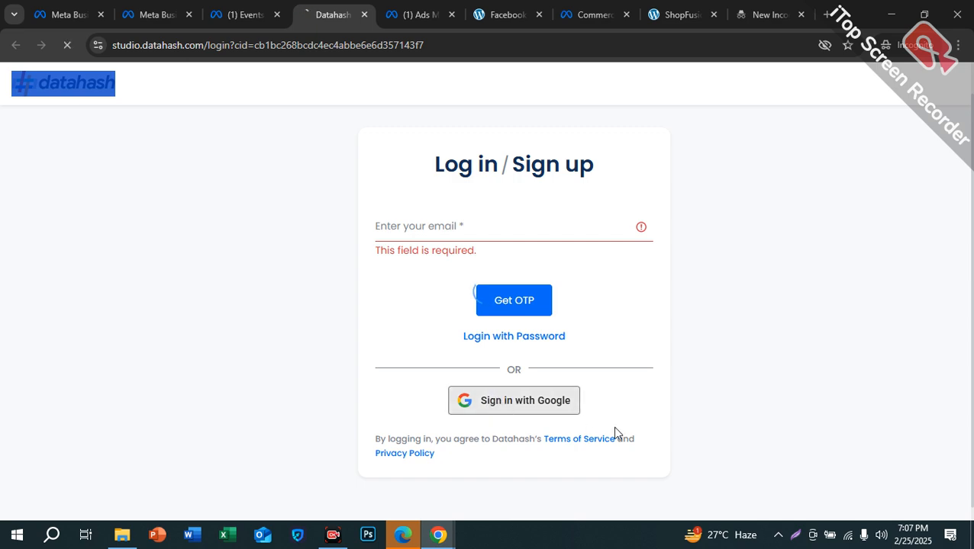
left_click(597, 239)
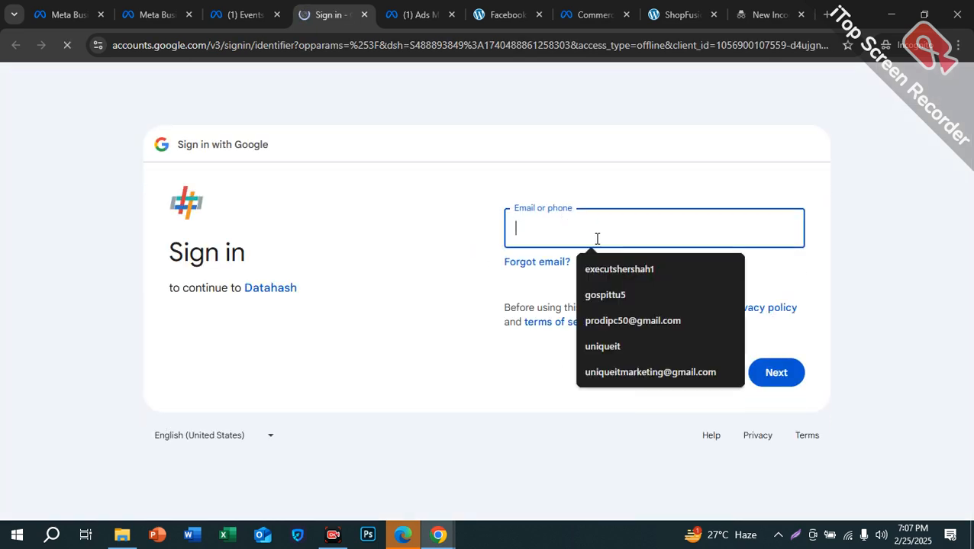
left_click(622, 279)
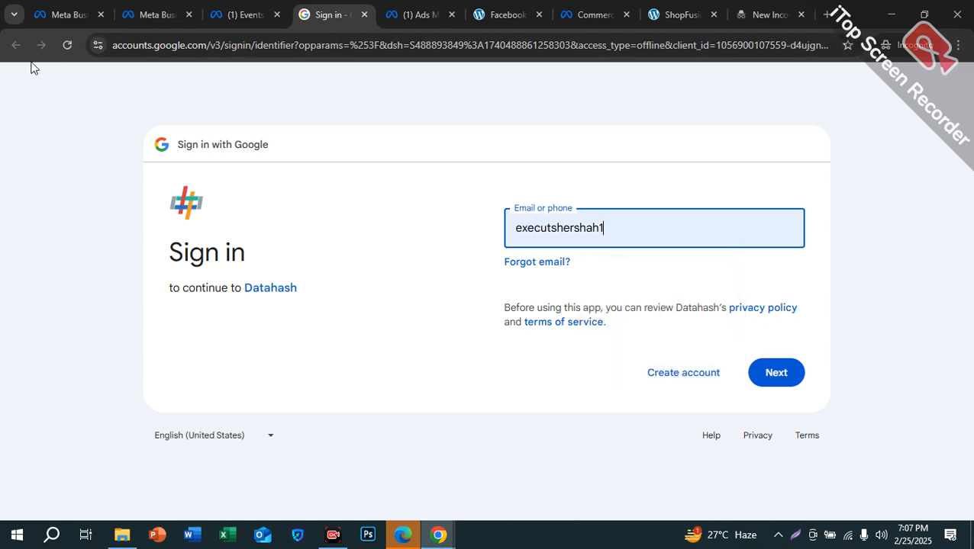
Return to the shopfusion88 dataset in Events Manager and close the Datahash gateway setup dialog.
left_click(577, 20)
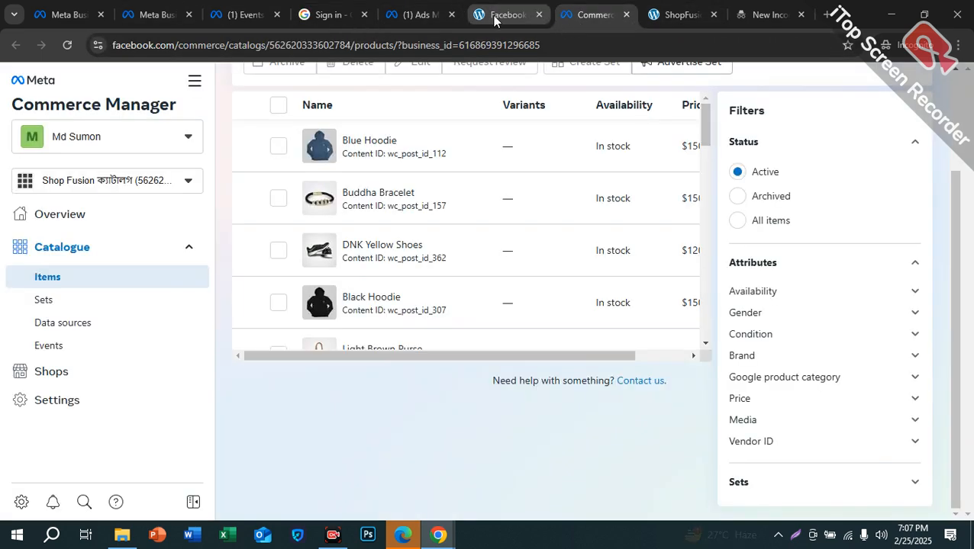
left_click(492, 21)
left_click(415, 20)
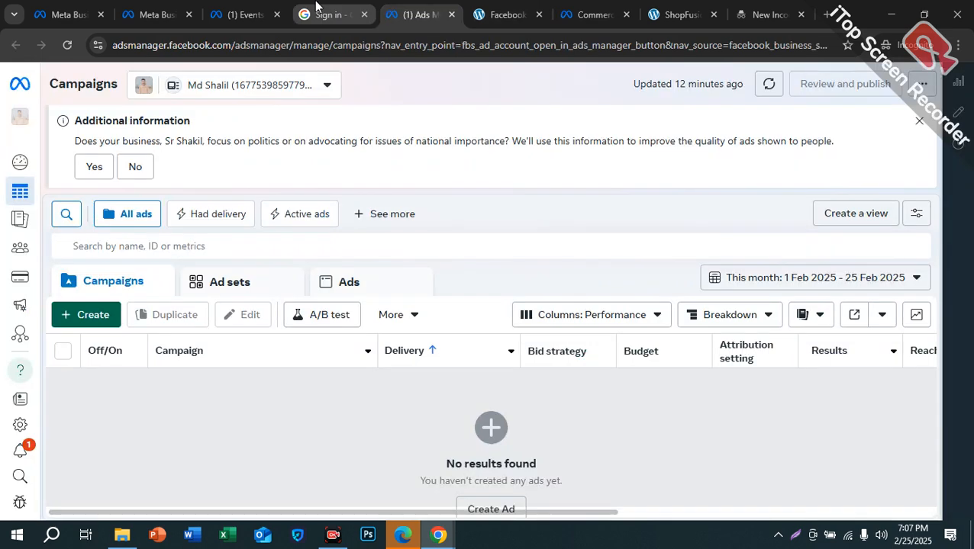
left_click(313, 16)
left_click(283, 18)
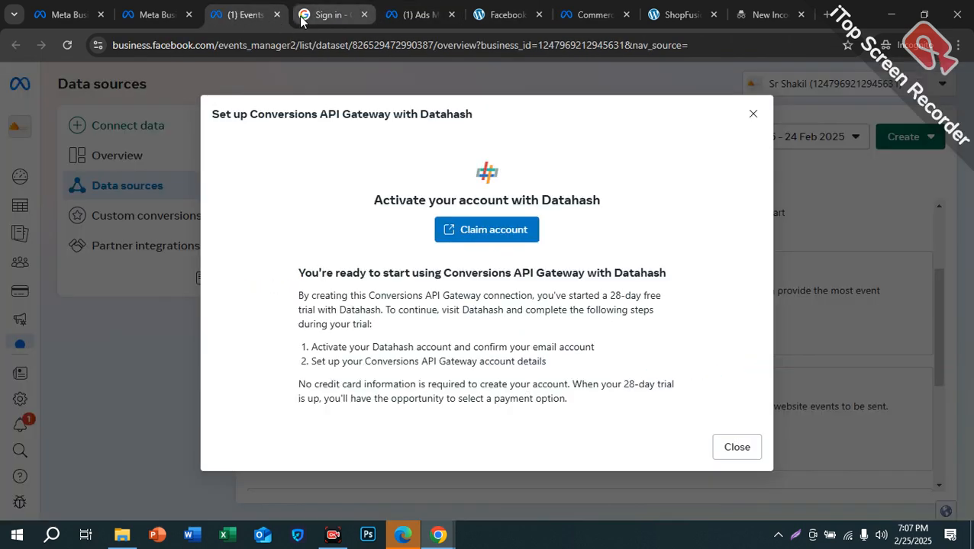
left_click(747, 112)
scroll(504, 289, "up", 2)
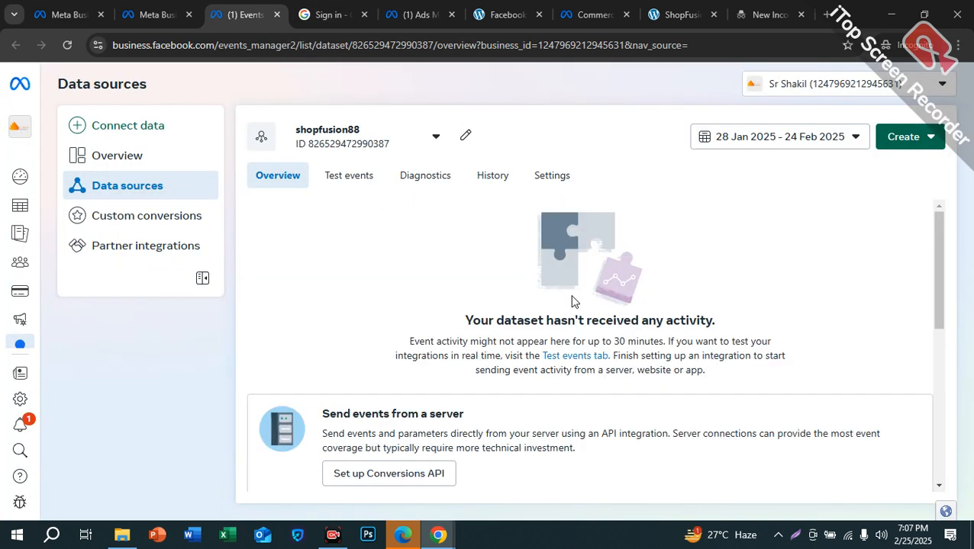
left_click(789, 87)
left_click(789, 86)
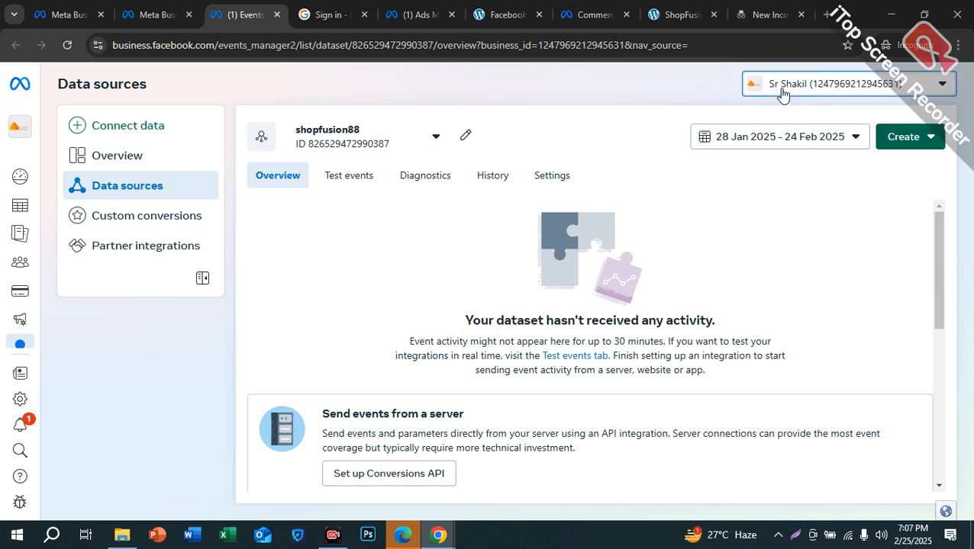
left_click(784, 92)
left_click(794, 87)
Look over the custom conversions page and the data source types offered for a new connection.
left_click(131, 218)
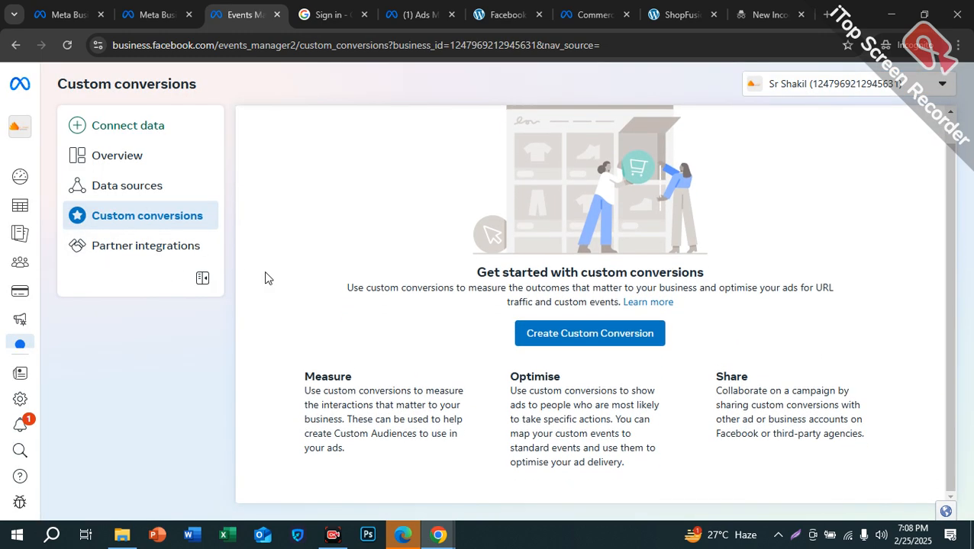
left_click(135, 131)
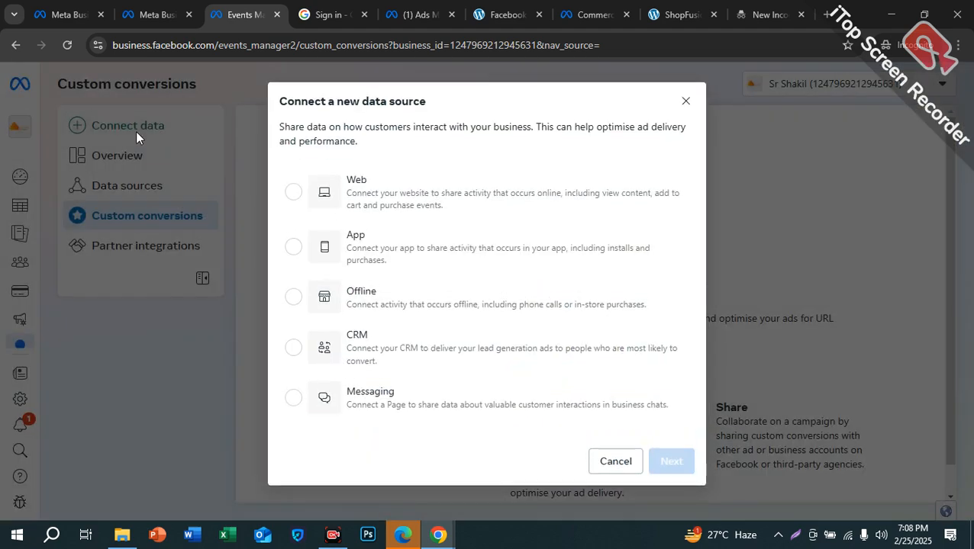
left_click(136, 130)
left_click(187, 142)
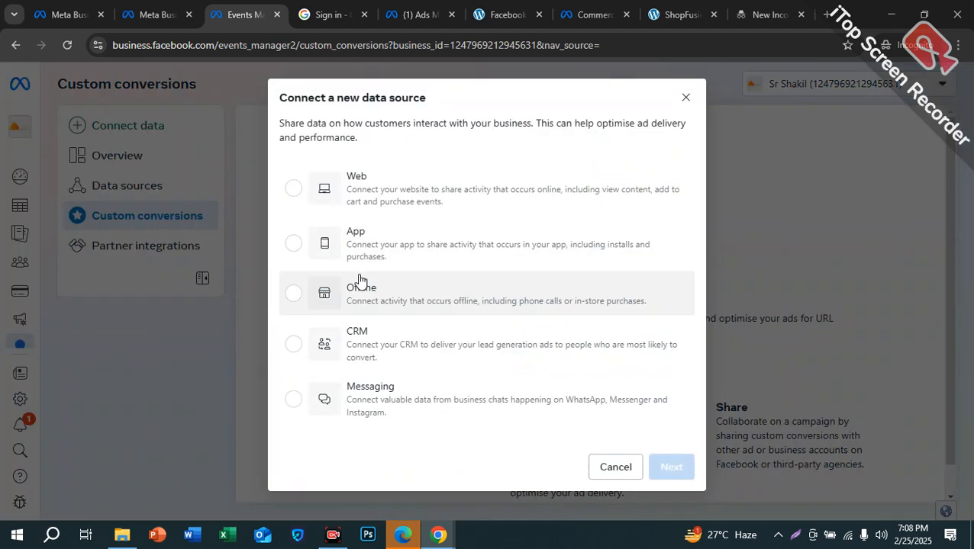
left_click(685, 97)
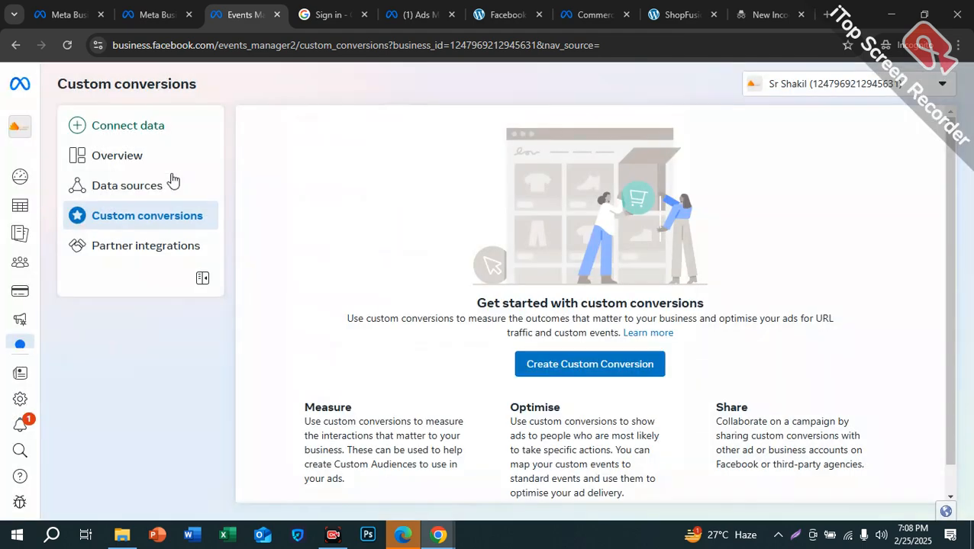
Check the Events Manager overview and open the shopfusion88 dataset from it.
left_click(159, 164)
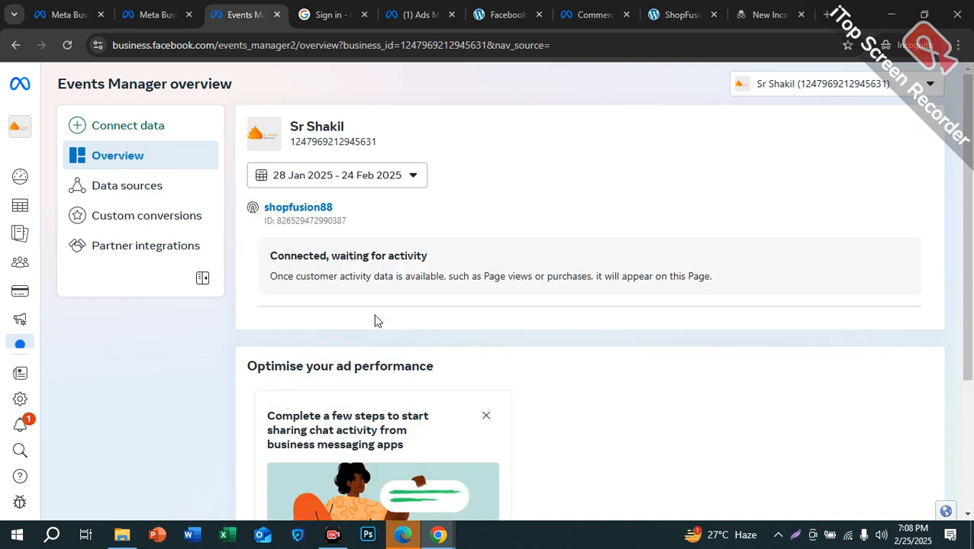
scroll(427, 322, "down", 1)
scroll(430, 324, "up", 1)
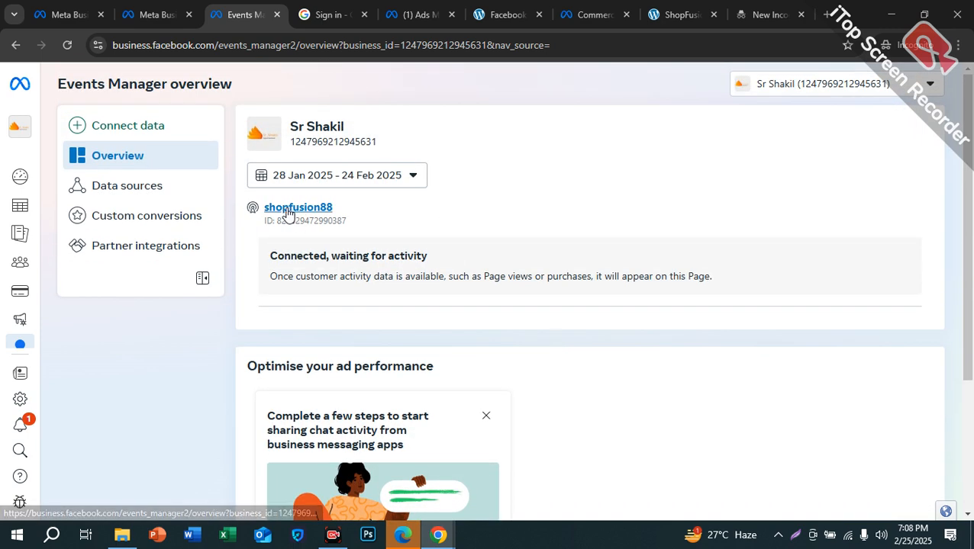
left_click(302, 215)
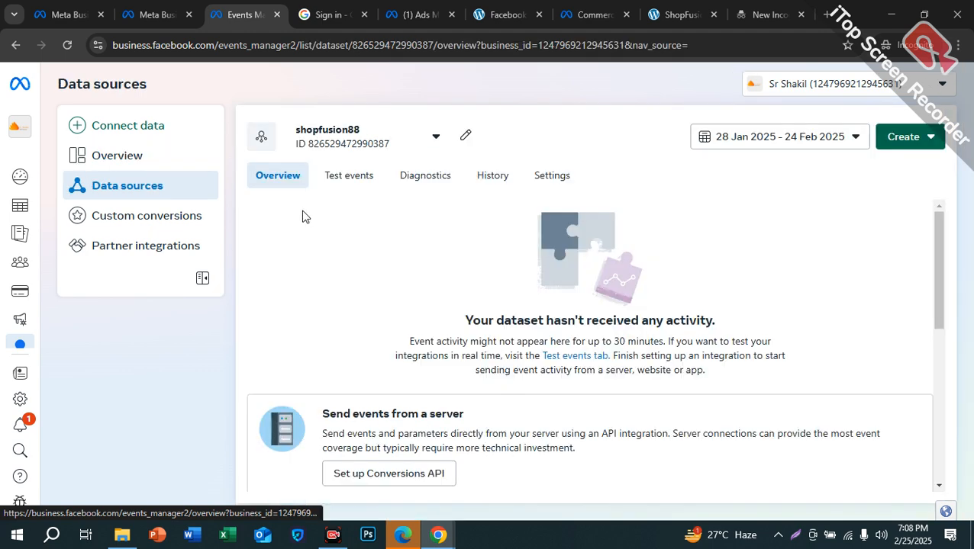
scroll(359, 248, "down", 1)
scroll(545, 287, "up", 1)
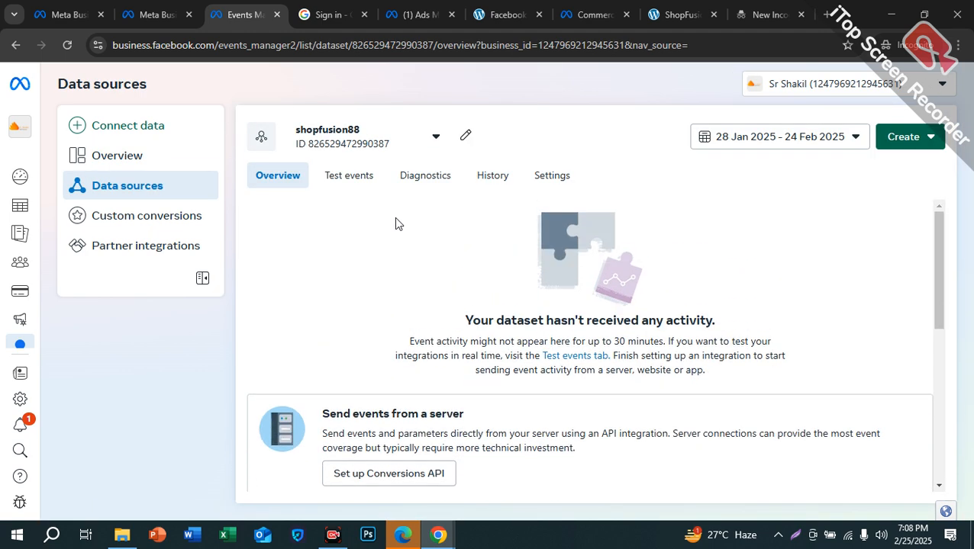
Read the notice about event activity and its reporting delay on the shopfusion88 dataset overview.
left_click_drag(516, 328, 691, 330)
left_click(596, 338)
left_click_drag(484, 320, 678, 325)
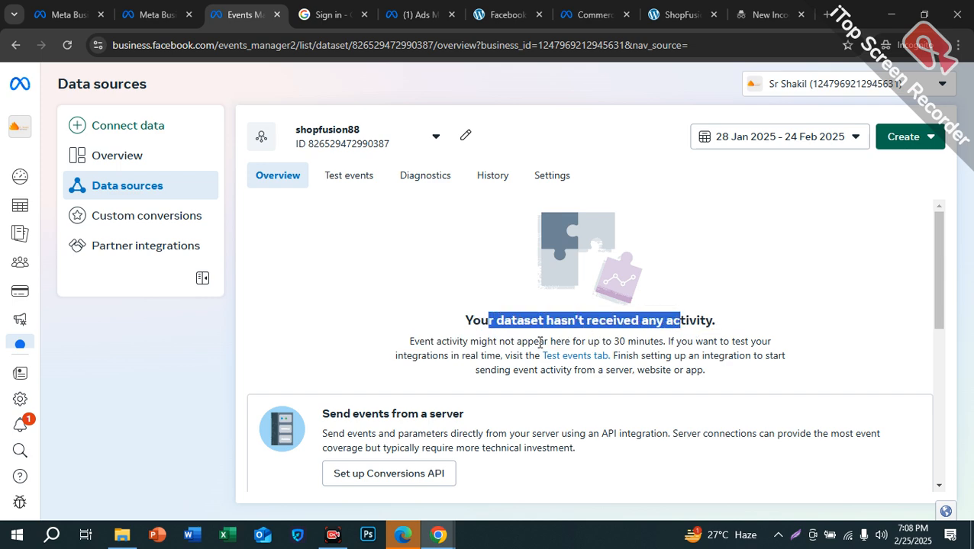
left_click(423, 335)
left_click_drag(406, 342, 554, 348)
left_click_drag(586, 345, 651, 353)
left_click(692, 337)
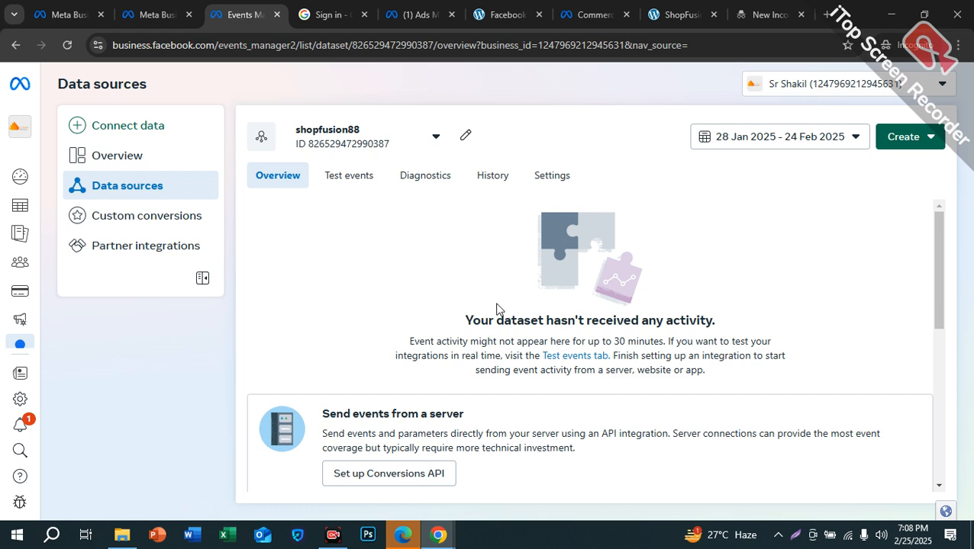
Review the dataset's test events page, its options for sending data, and the Conversions API connection methods.
left_click(347, 183)
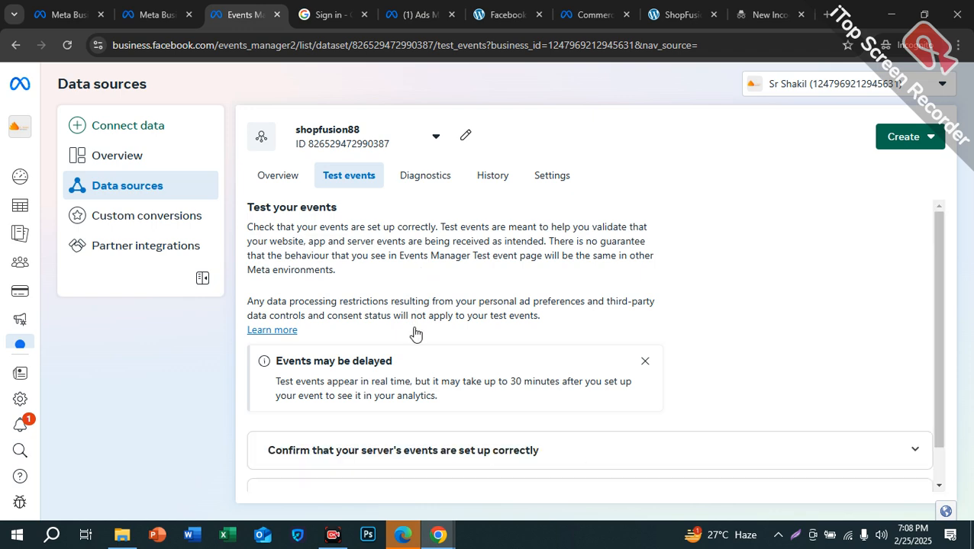
scroll(397, 351, "down", 2)
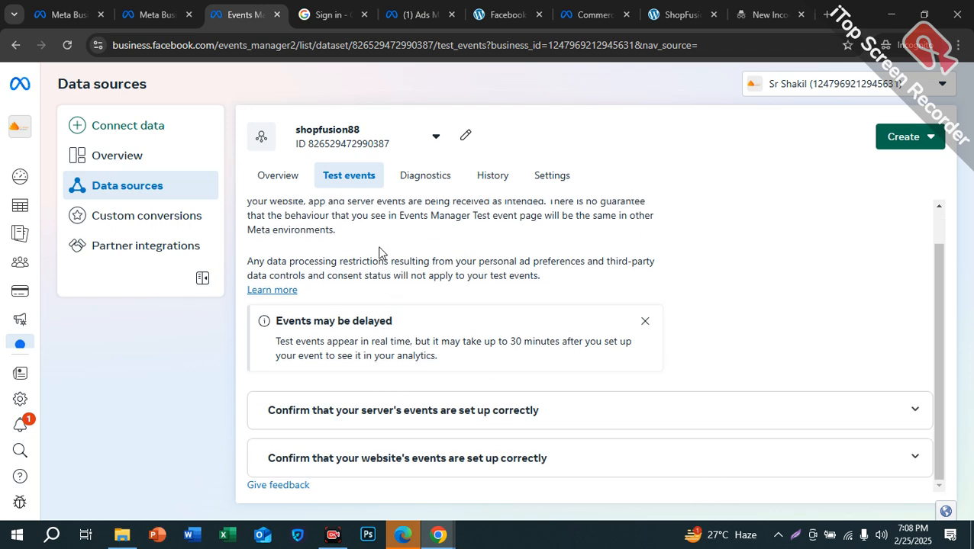
left_click(282, 183)
scroll(303, 319, "down", 5)
scroll(304, 318, "down", 1)
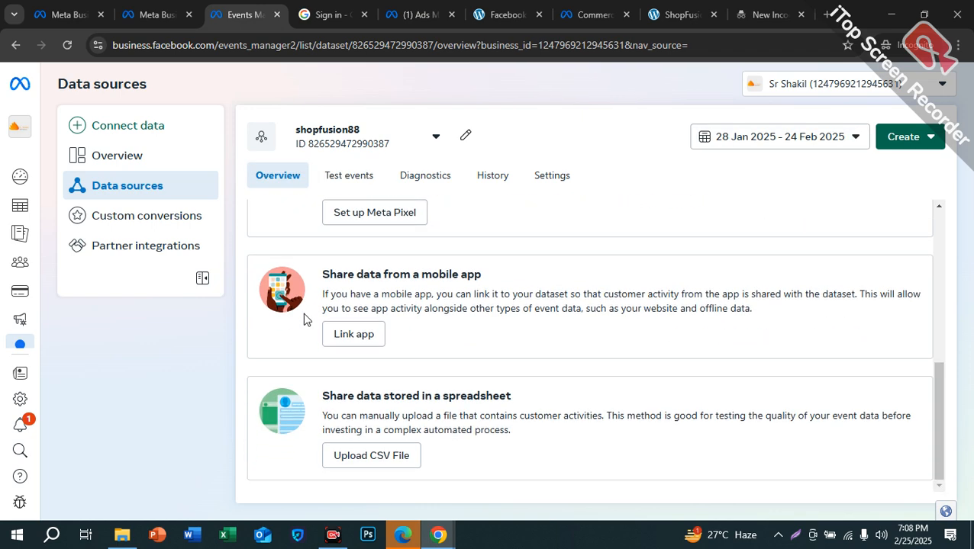
scroll(432, 421, "up", 4)
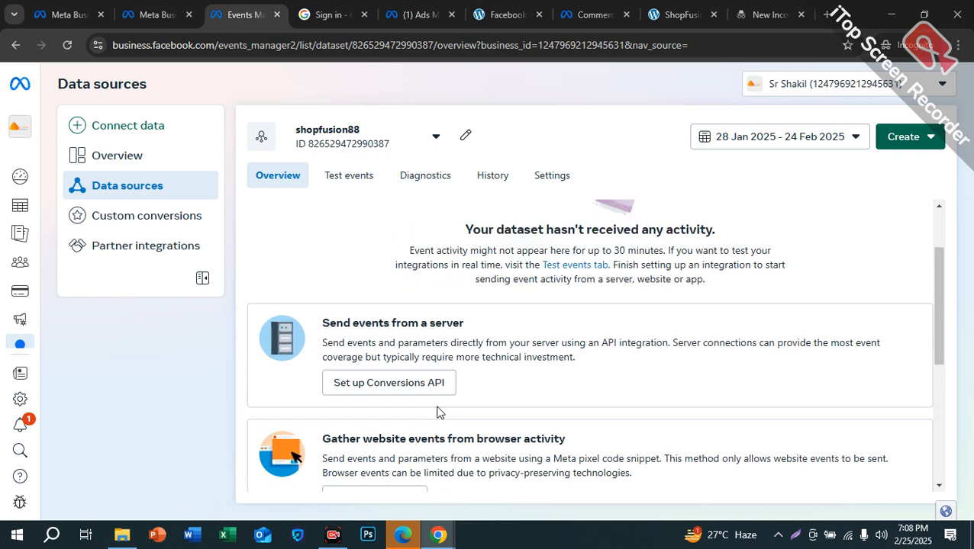
left_click(413, 389)
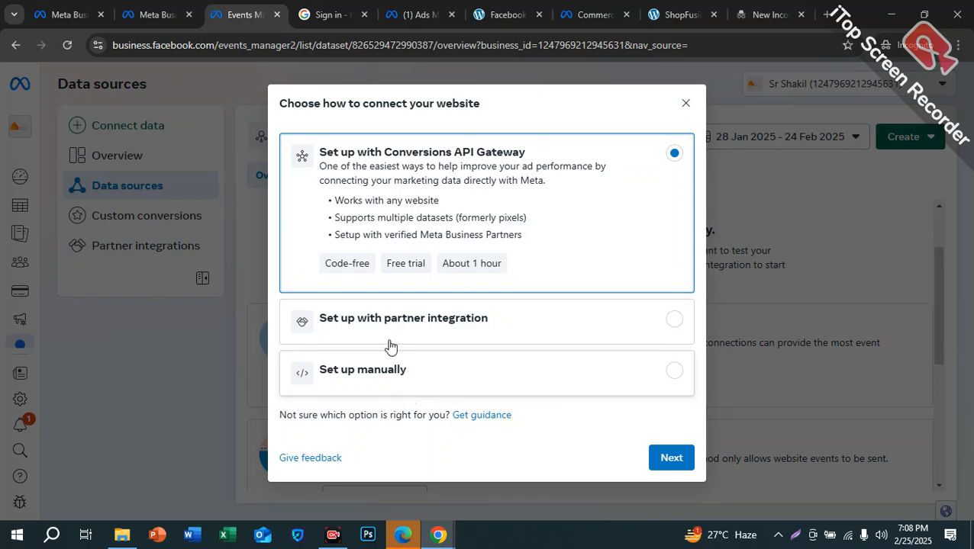
left_click(686, 104)
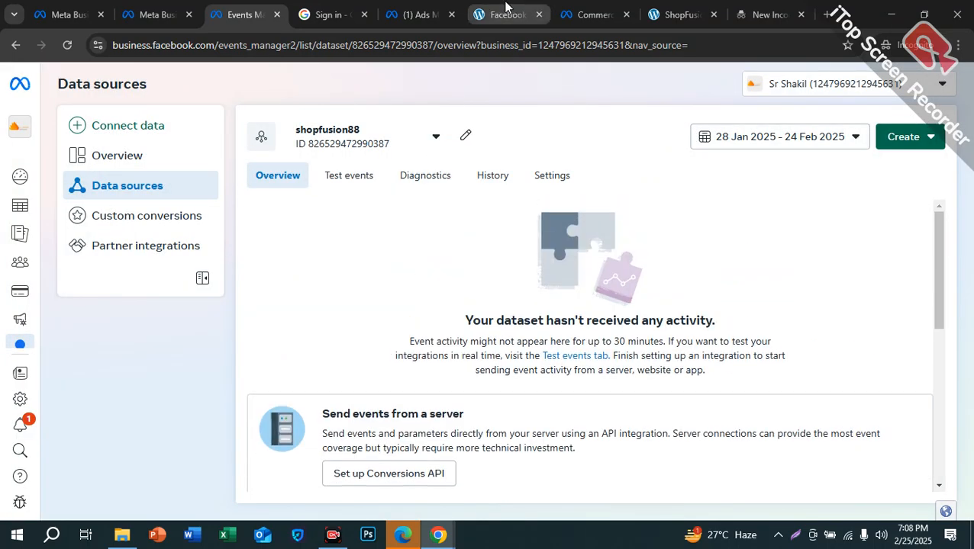
Look over the Commerce Manager items, the storefront, the Ads Manager campaigns and the store's Facebook advertising settings.
left_click(506, 9)
left_click(574, 16)
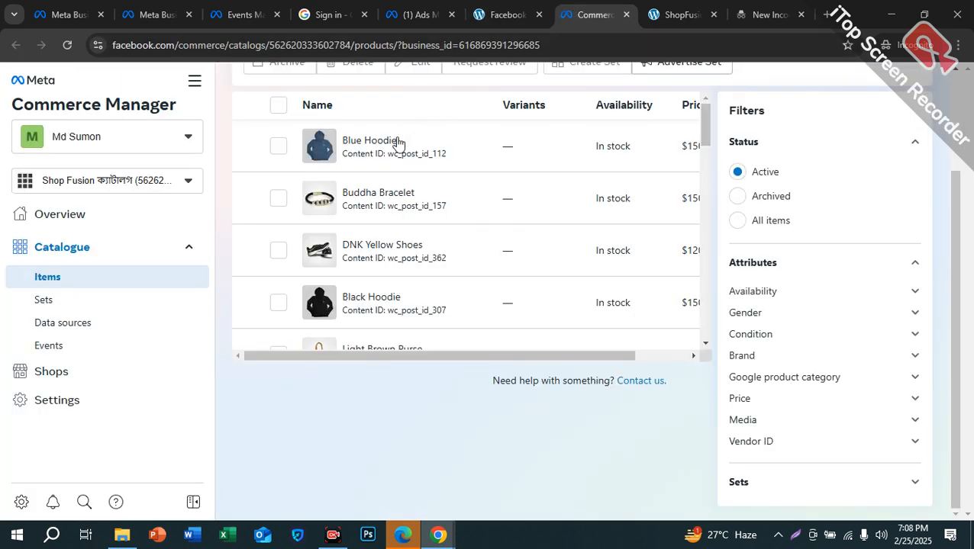
left_click(672, 17)
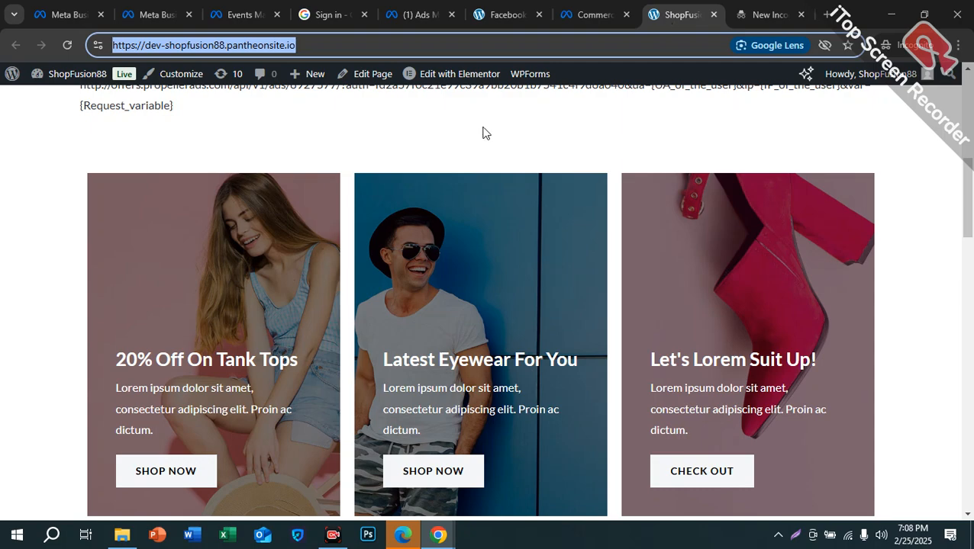
scroll(458, 135, "up", 6)
left_click(396, 15)
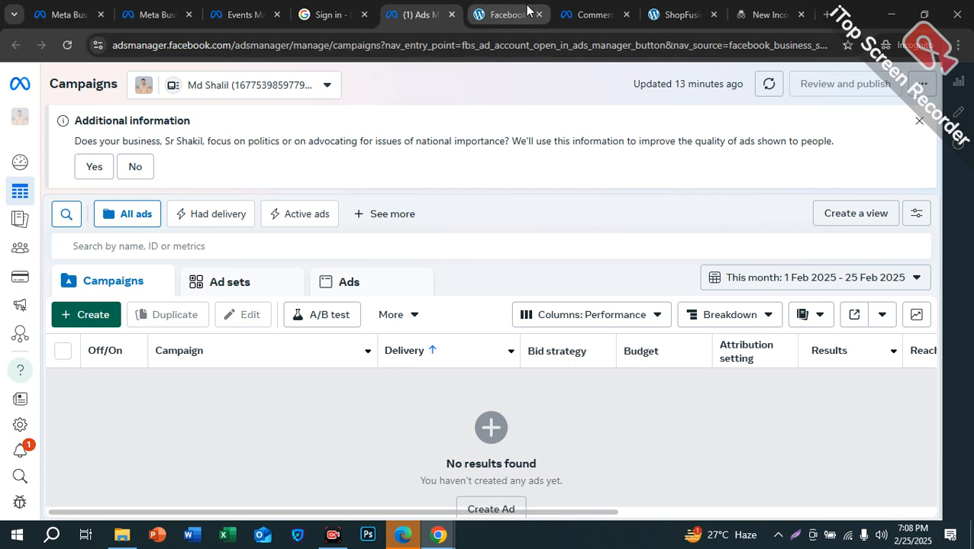
left_click(576, 17)
left_click(652, 16)
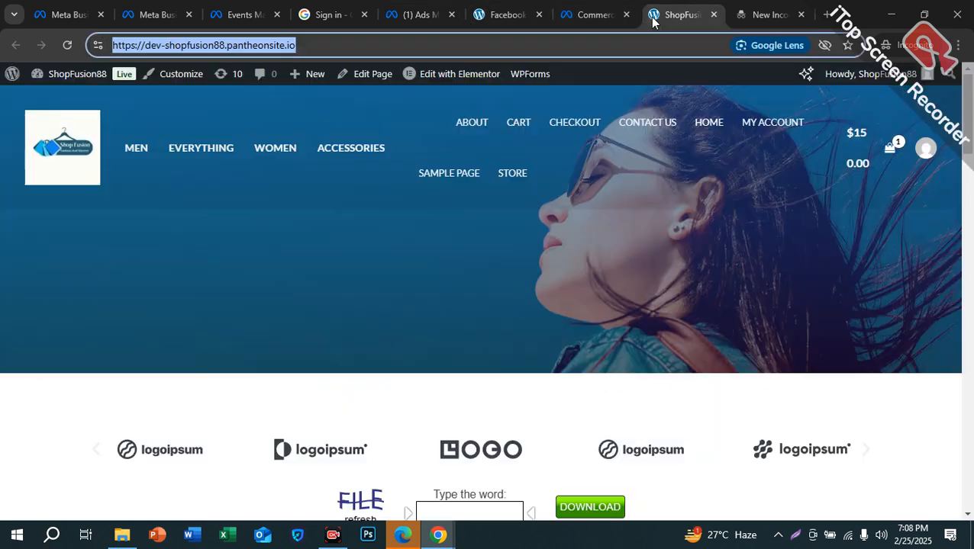
left_click(744, 16)
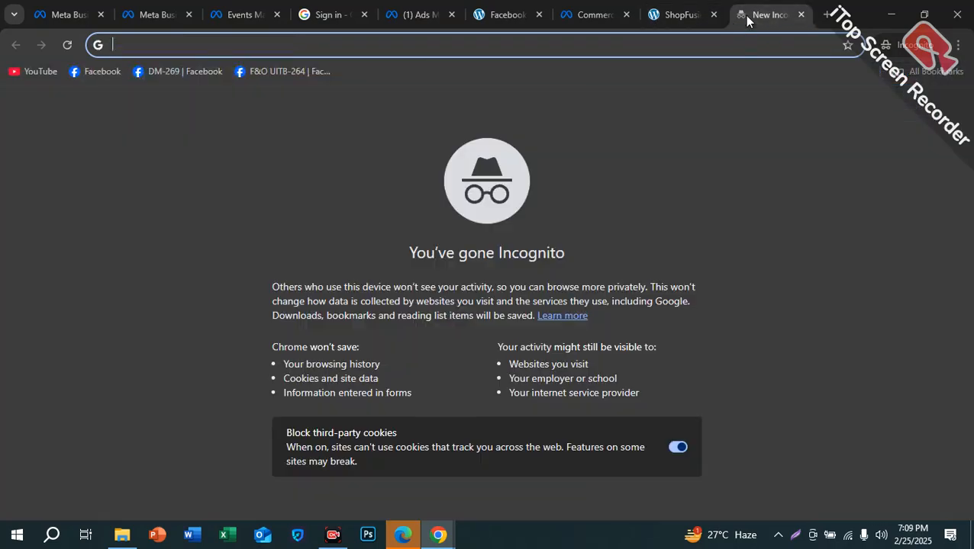
left_click(594, 16)
left_click(439, 15)
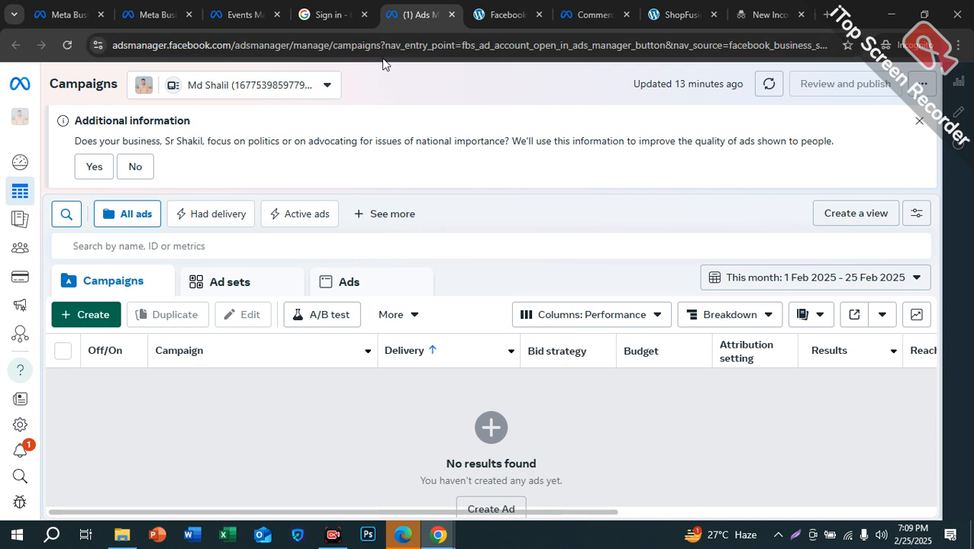
left_click(497, 16)
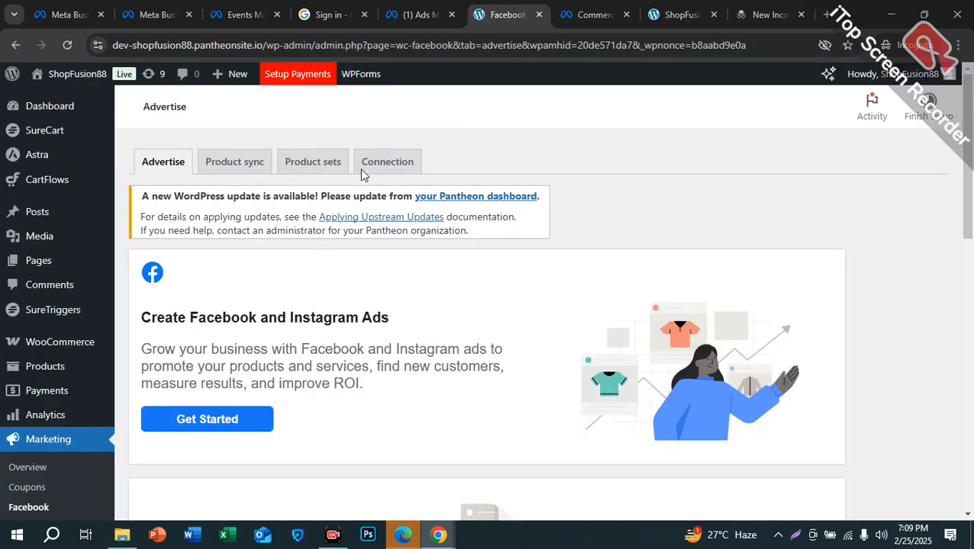
left_click(573, 13)
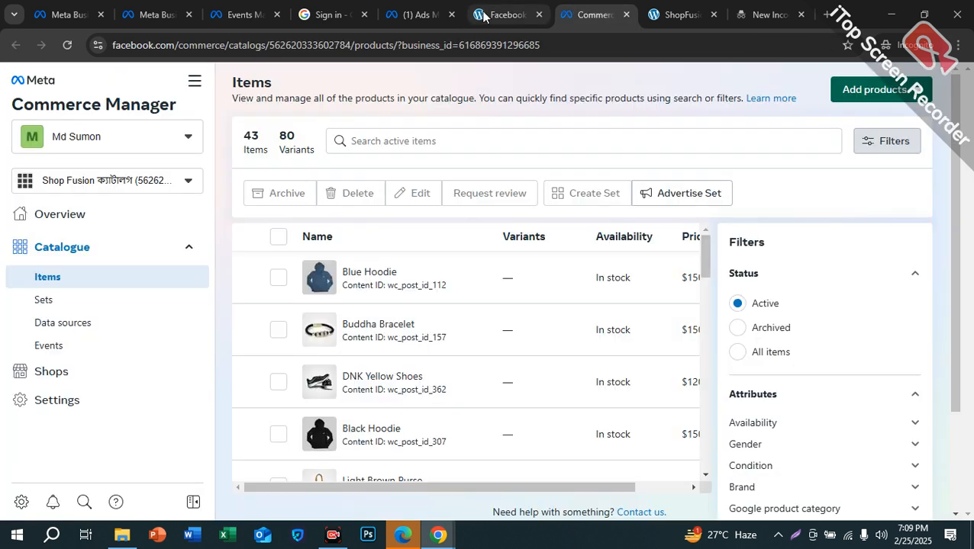
Review the change history of the shopfusion88 dataset in Events Manager and return to its overview.
left_click(240, 15)
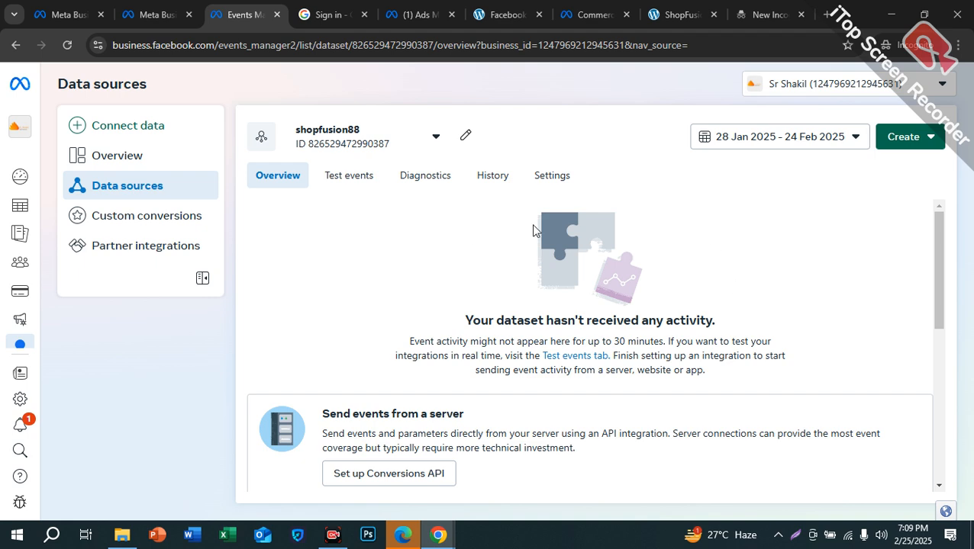
left_click(493, 176)
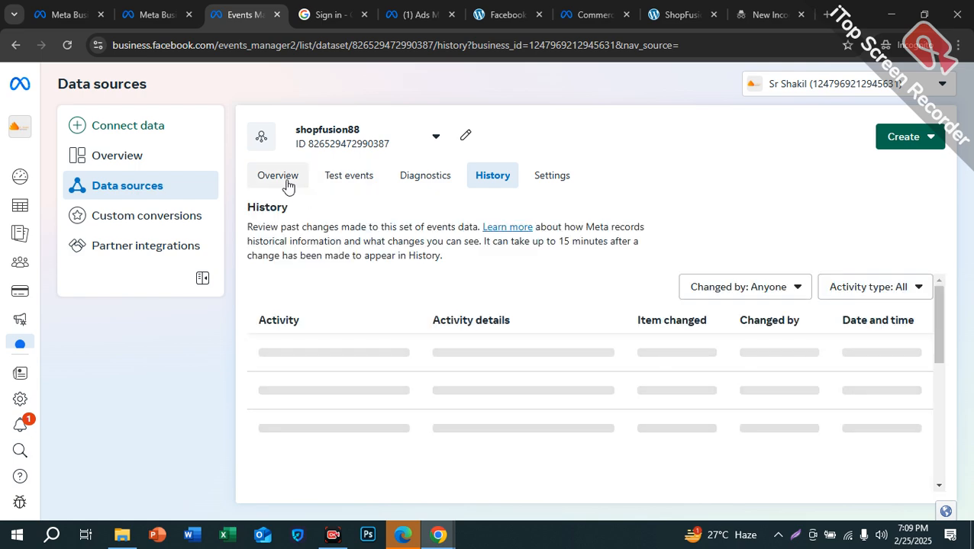
scroll(467, 365, "down", 1)
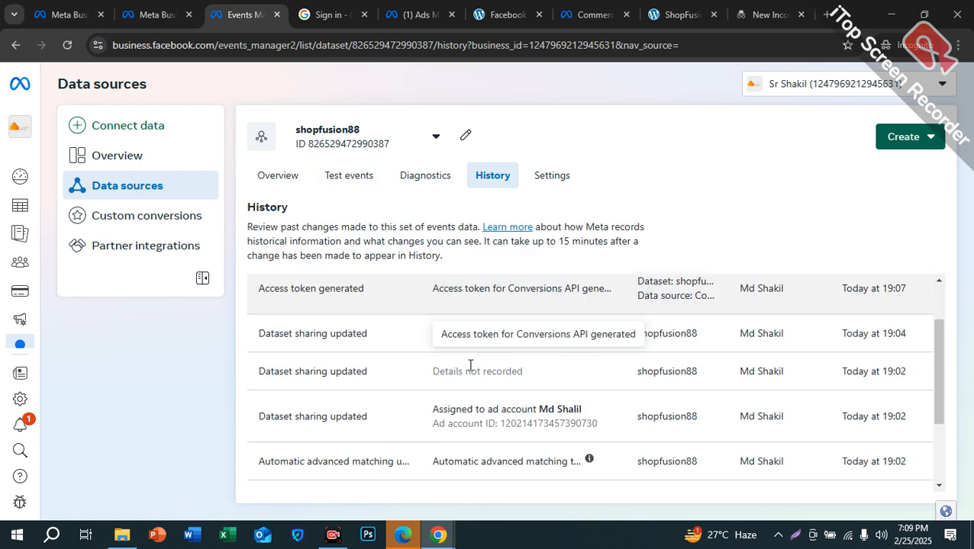
scroll(626, 420, "down", 1)
scroll(637, 430, "up", 2)
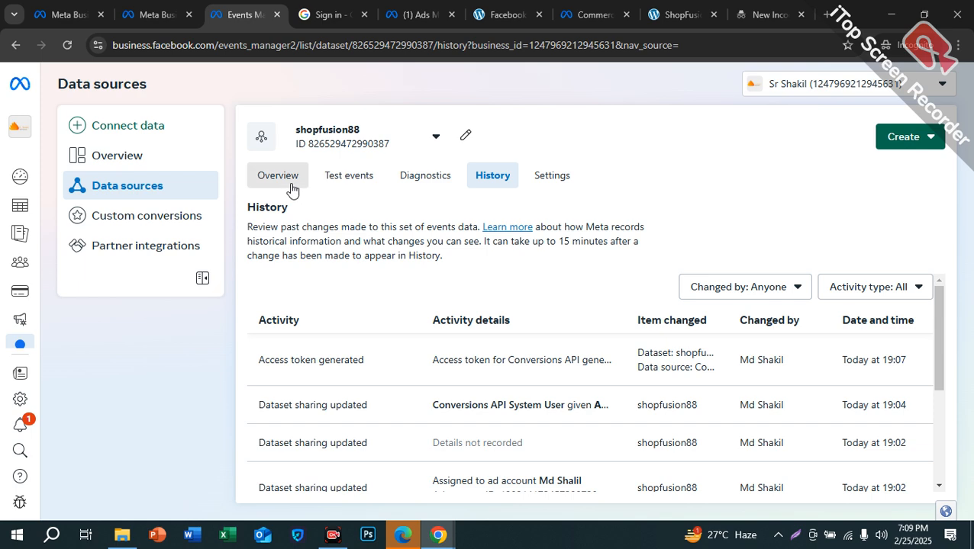
left_click(290, 190)
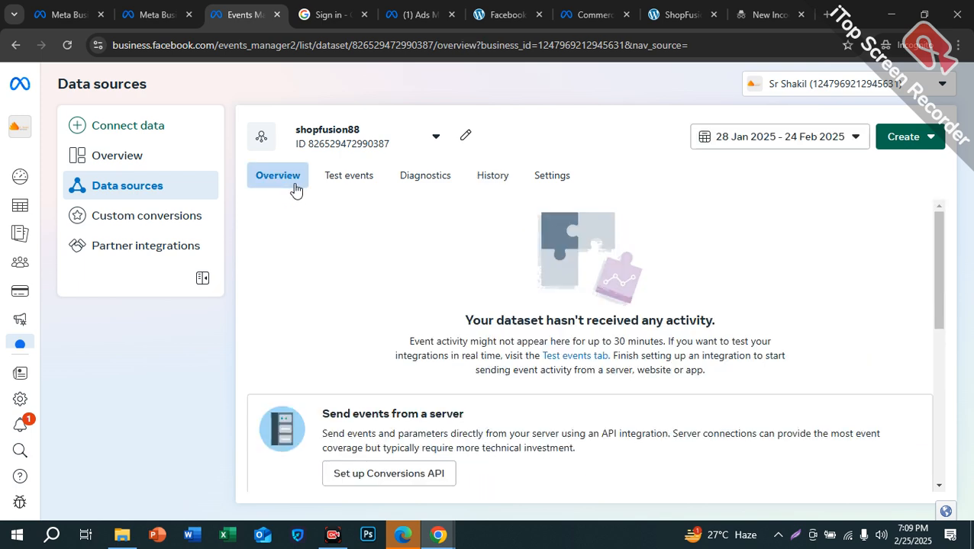
Reload the ShopFusion88 storefront in the other browser window and inspect its PageView event details with Meta Pixel Helper.
left_click(439, 542)
left_click(492, 486)
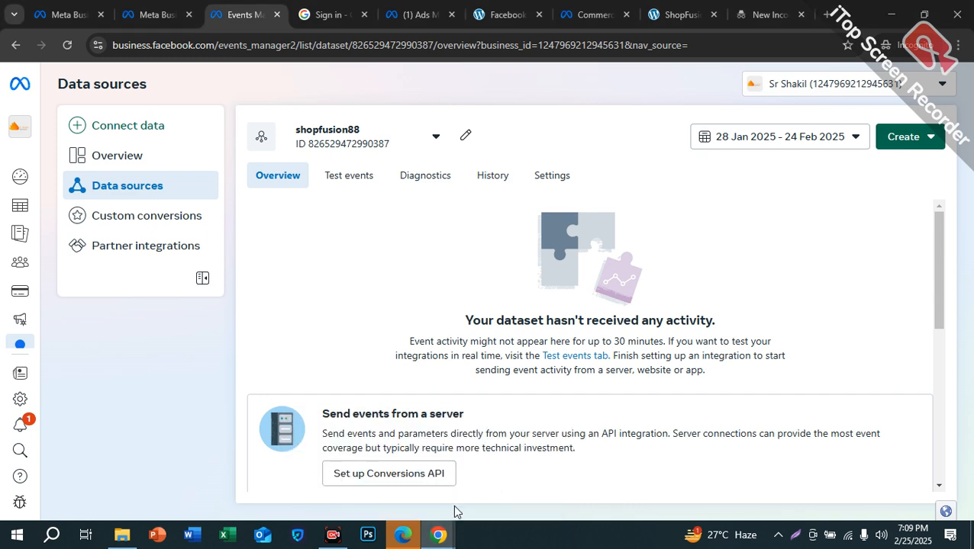
left_click(402, 534)
left_click(438, 538)
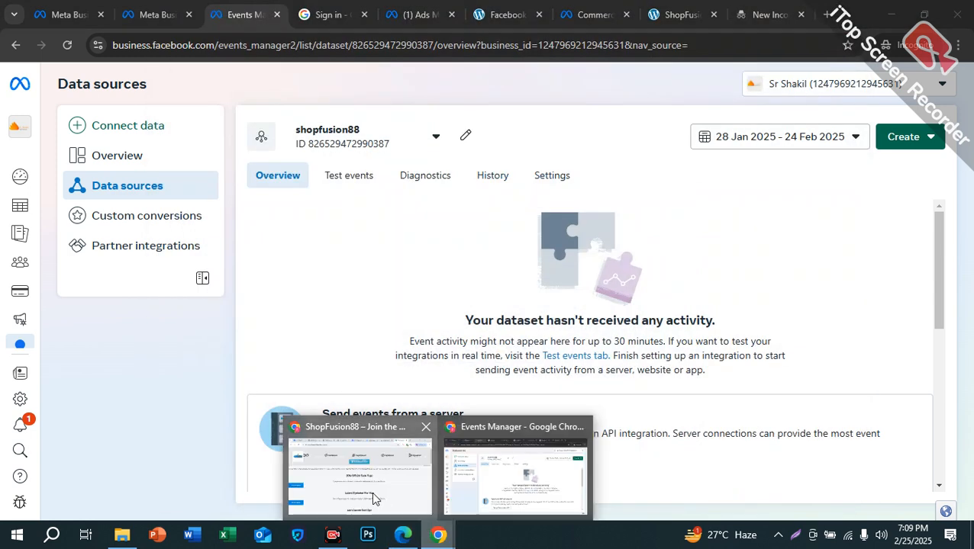
left_click(374, 496)
left_click(650, 9)
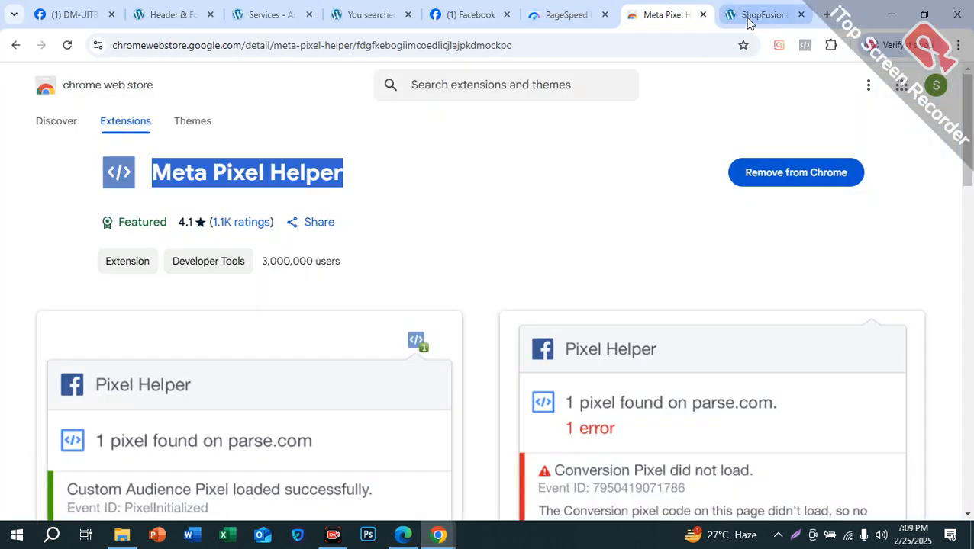
left_click(746, 17)
left_click(67, 45)
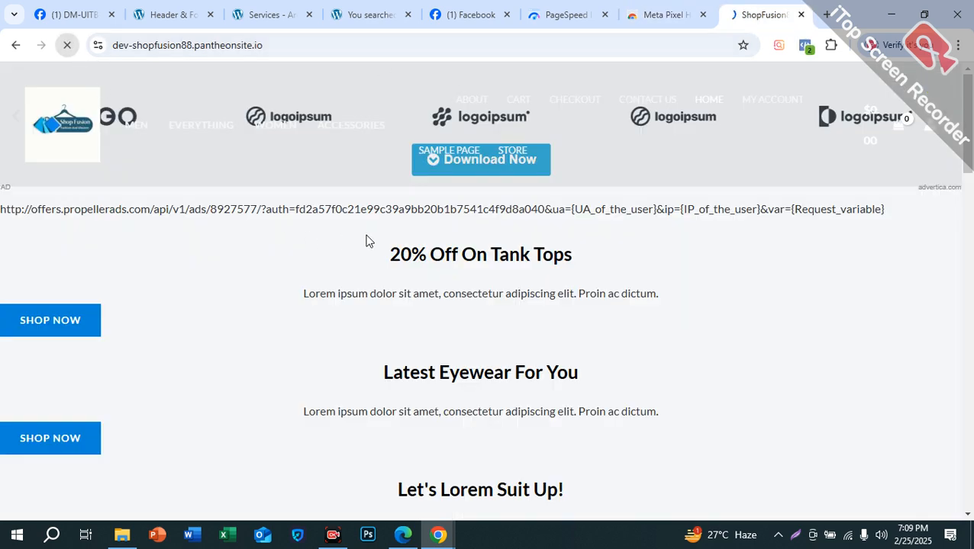
left_click(810, 52)
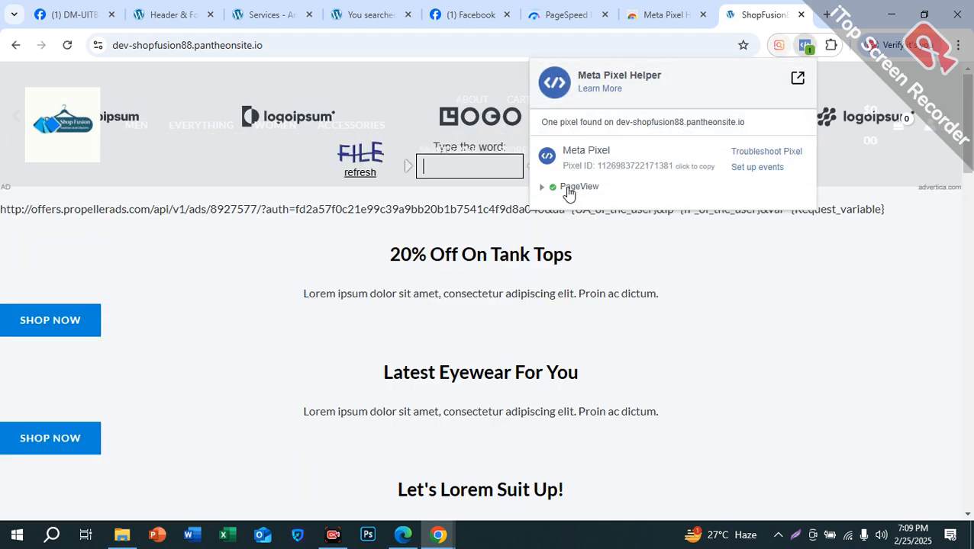
left_click(686, 191)
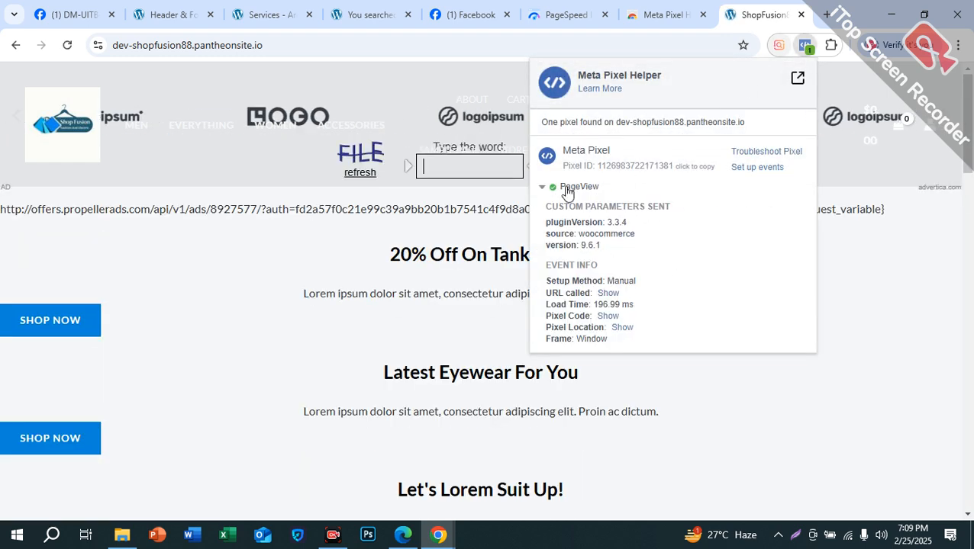
left_click(220, 351)
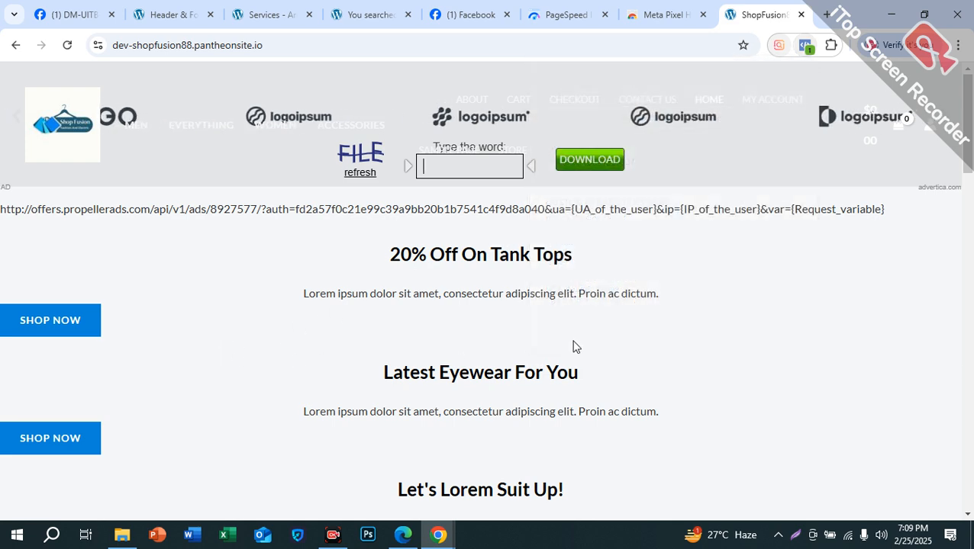
Open the Domains page under Brand safety and suitability in the business portfolio settings and start creating a domain.
mouse_move(438, 535)
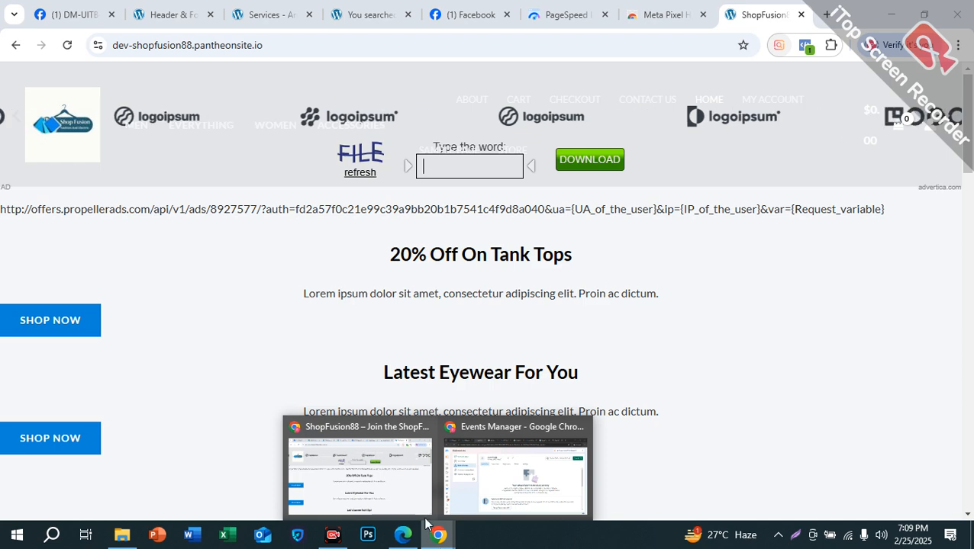
left_click(481, 479)
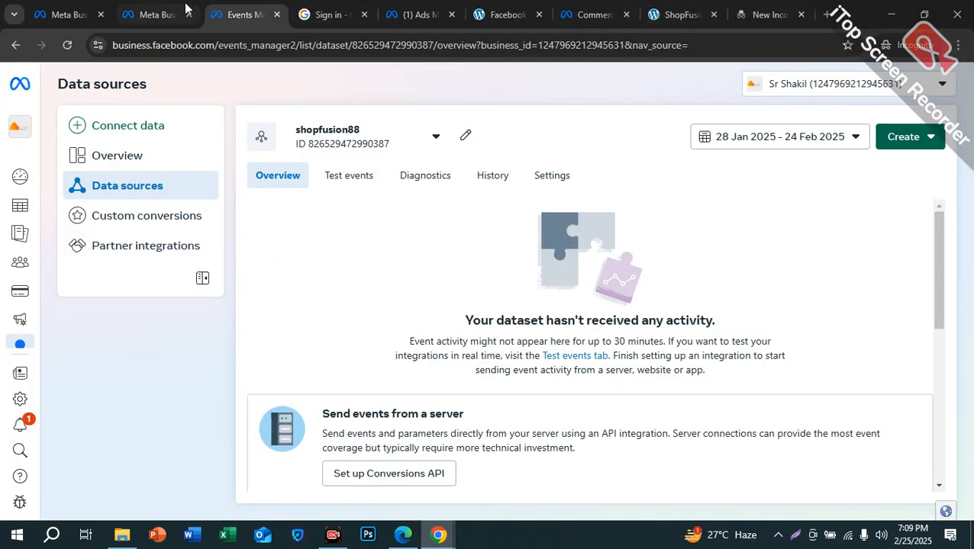
left_click(164, 15)
scroll(123, 419, "down", 1)
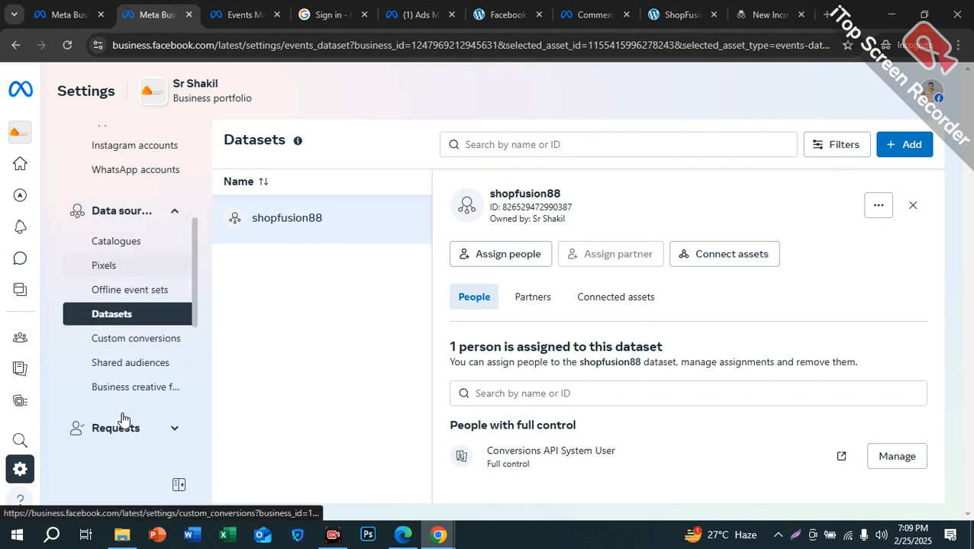
scroll(160, 385, "down", 3)
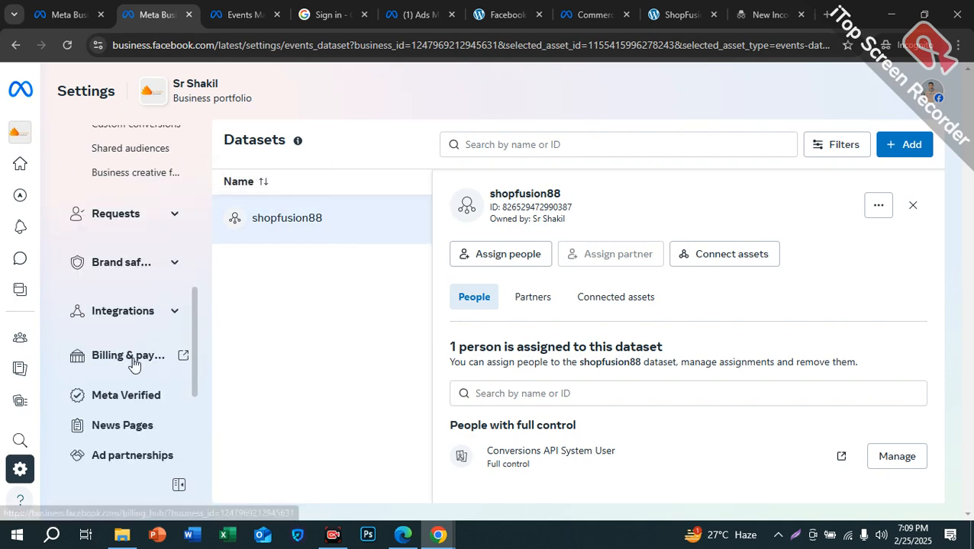
left_click(110, 267)
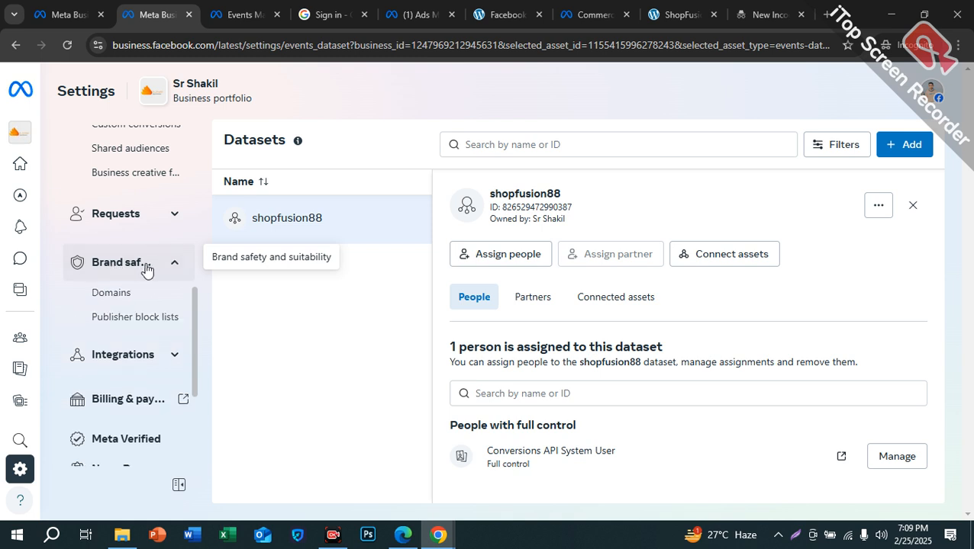
left_click(109, 298)
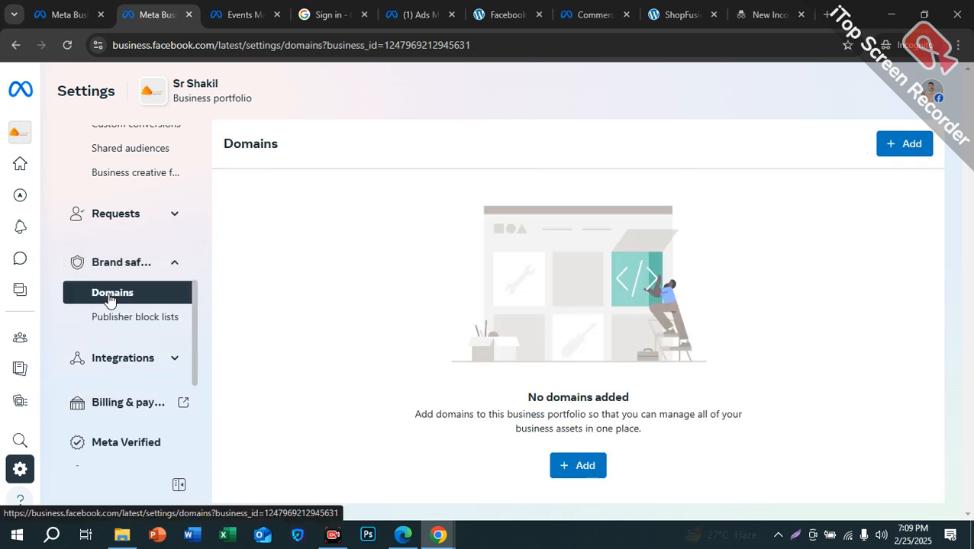
left_click(585, 468)
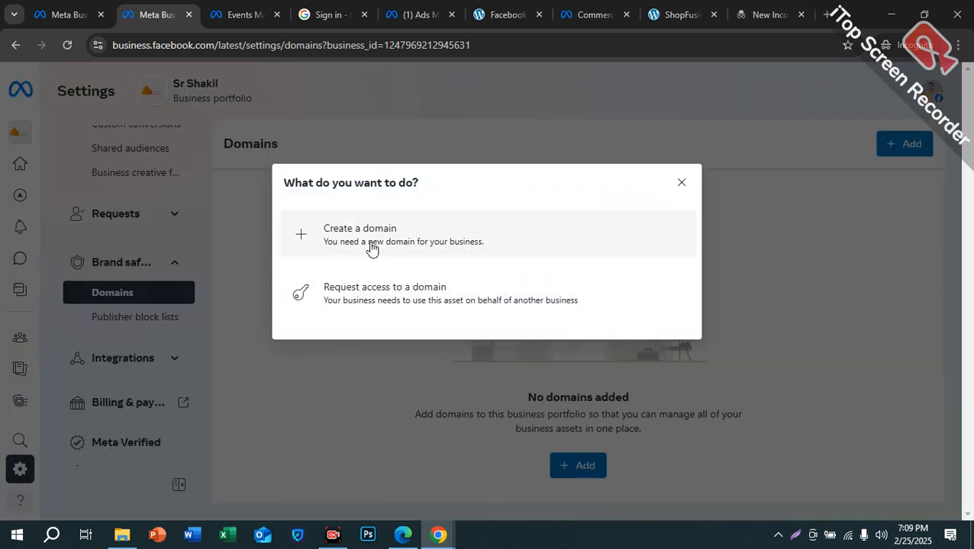
left_click(370, 245)
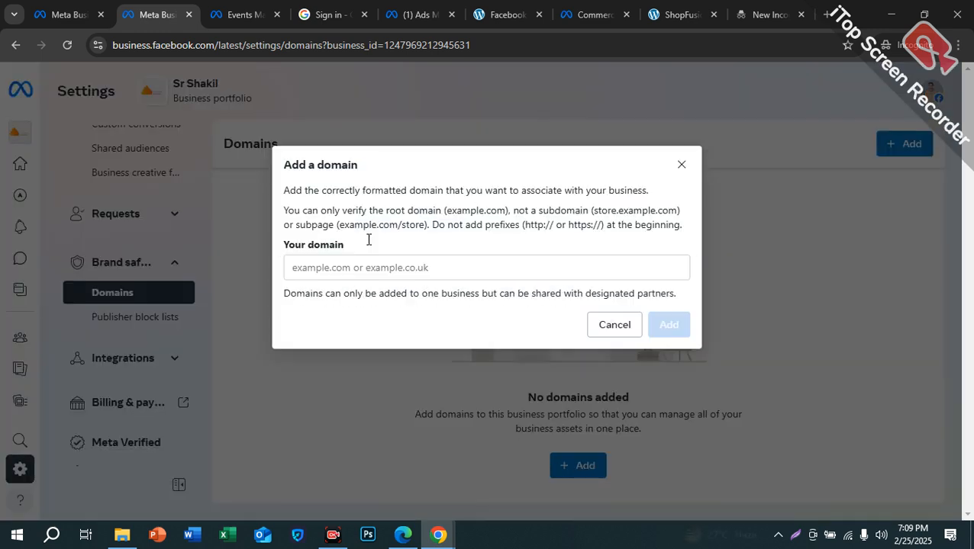
left_click(663, 11)
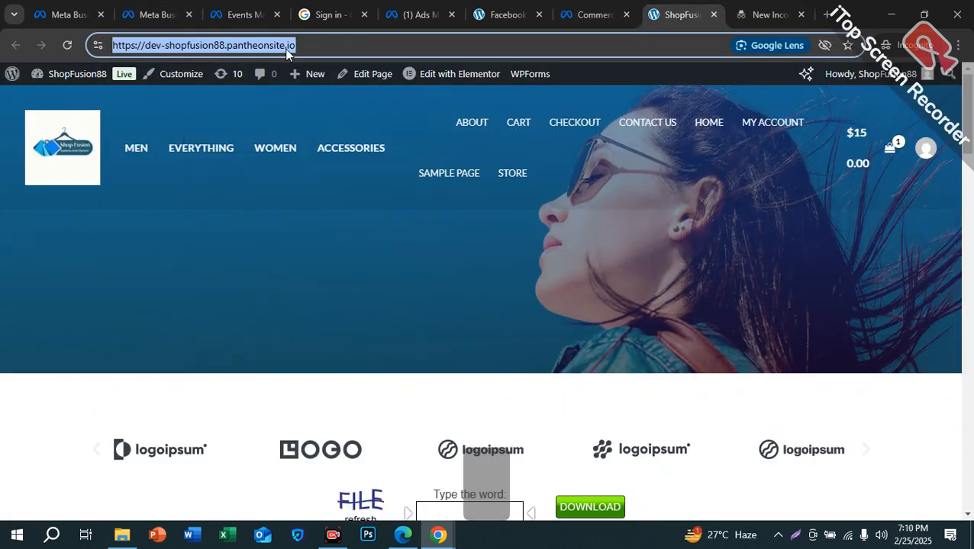
key("ctrl+x")
left_click(593, 16)
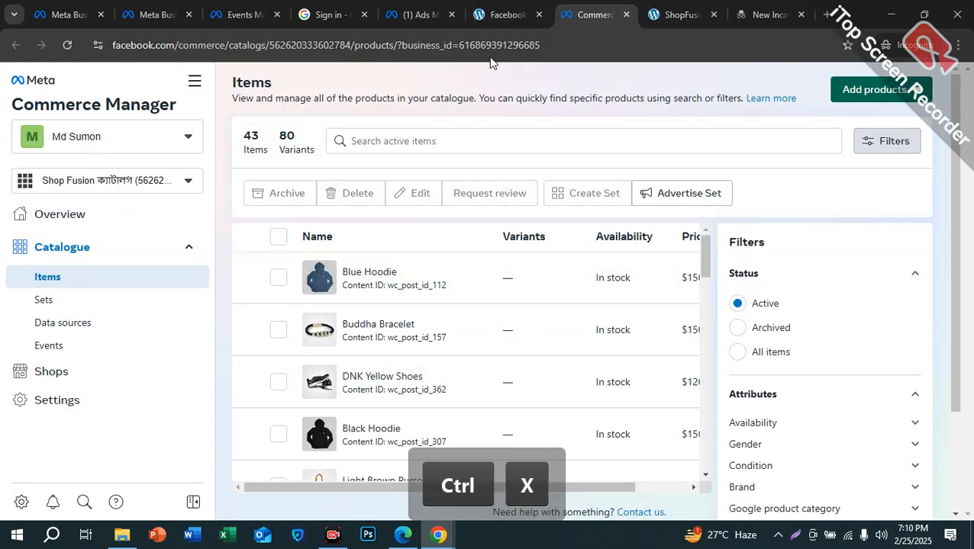
left_click(418, 14)
left_click(321, 15)
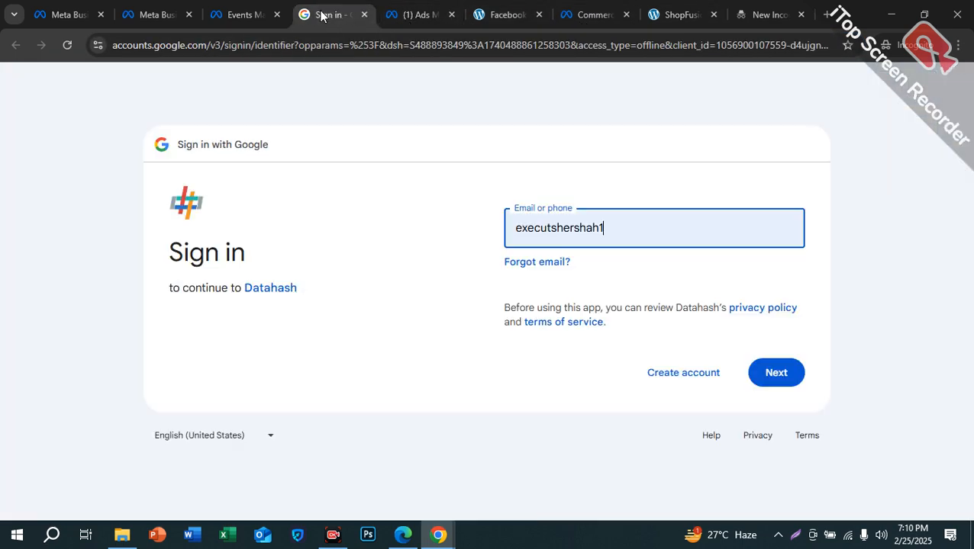
left_click(231, 15)
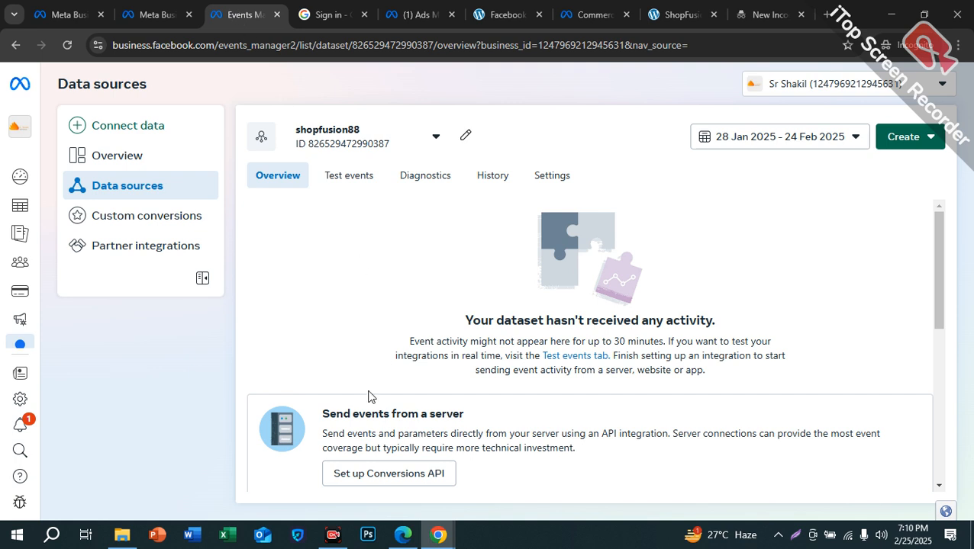
left_click(176, 13)
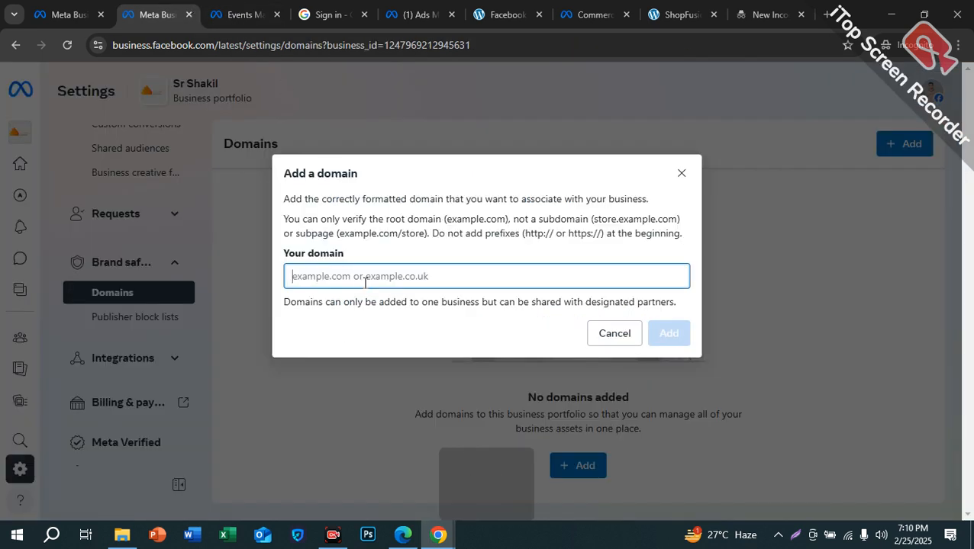
key("ctrl+v")
left_click(676, 337)
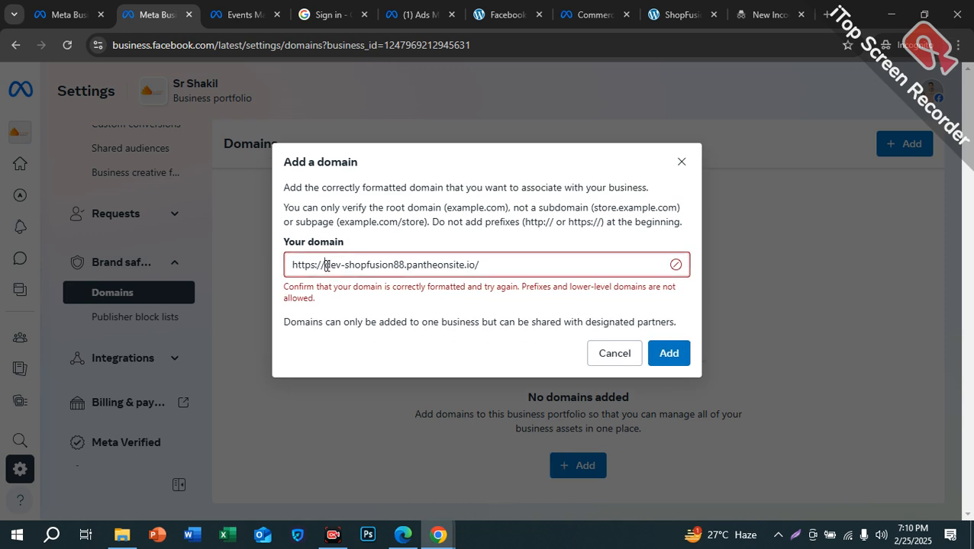
left_click_drag(327, 266, 215, 276)
key("BackSpace")
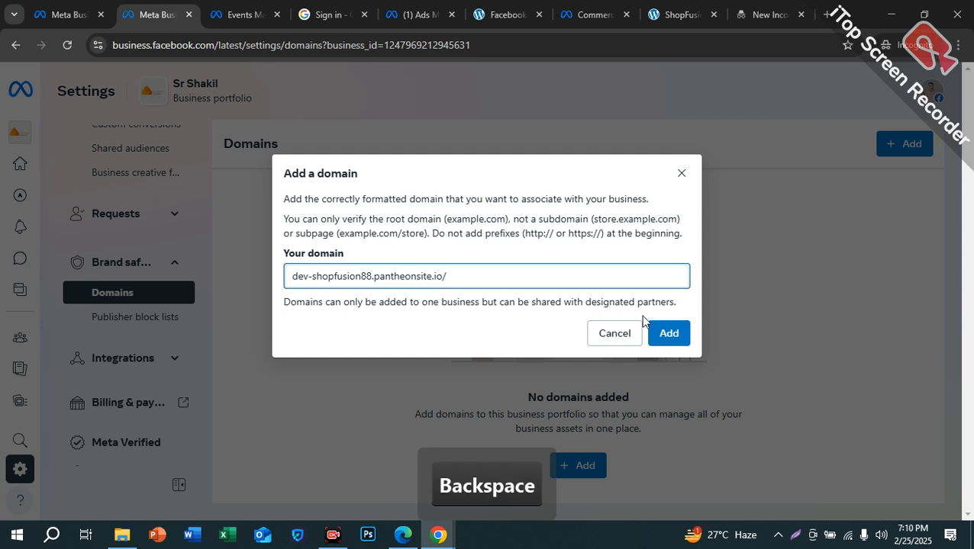
left_click(669, 333)
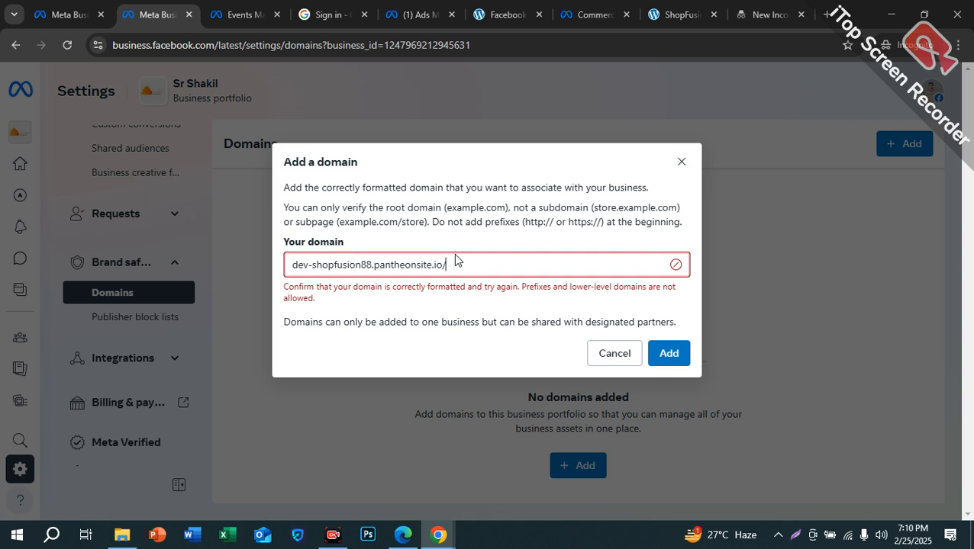
key("BackSpace")
left_click(538, 328)
left_click(668, 333)
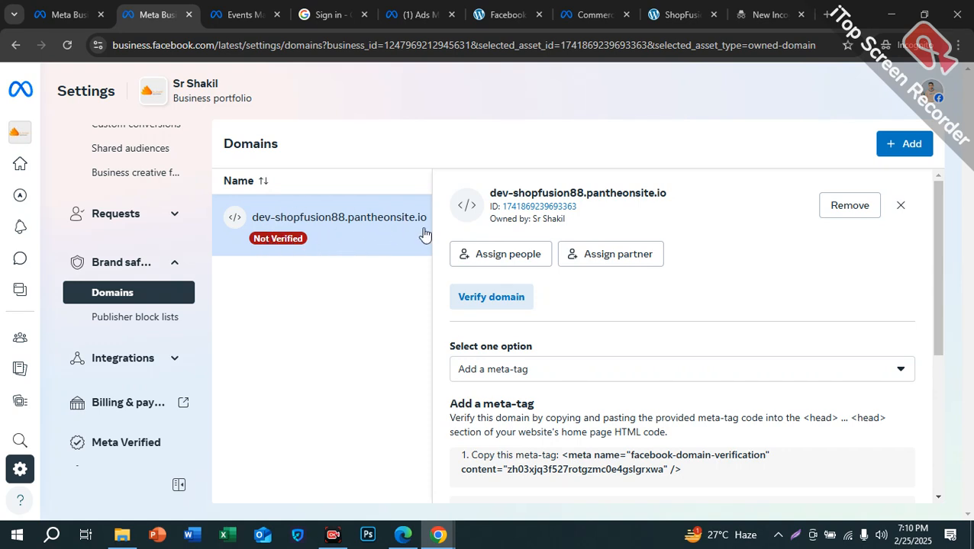
Review the meta-tag verification instructions and the available verification methods for dev-shopfusion88.pantheonsite.io, keeping the Add a meta-tag option.
scroll(588, 365, "down", 2)
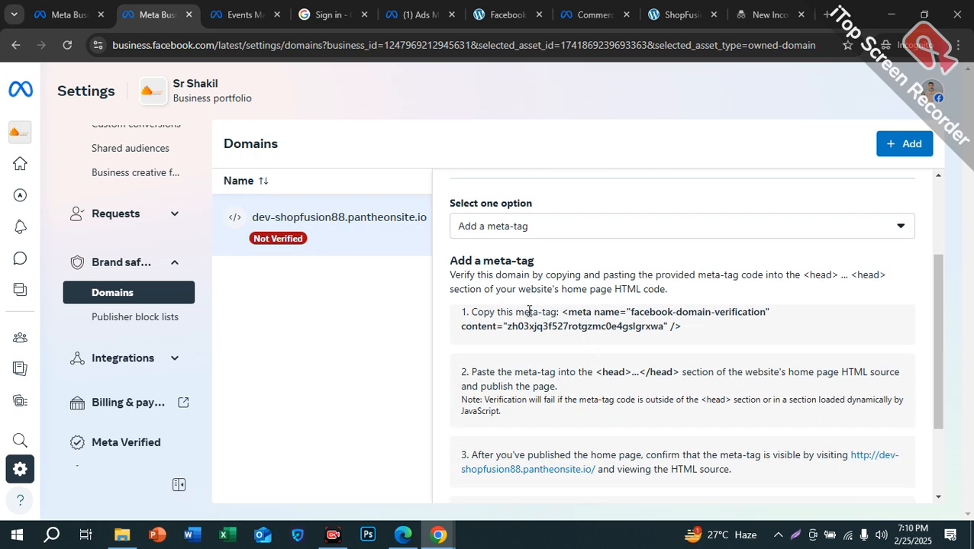
left_click_drag(564, 312, 675, 339)
scroll(673, 342, "down", 2)
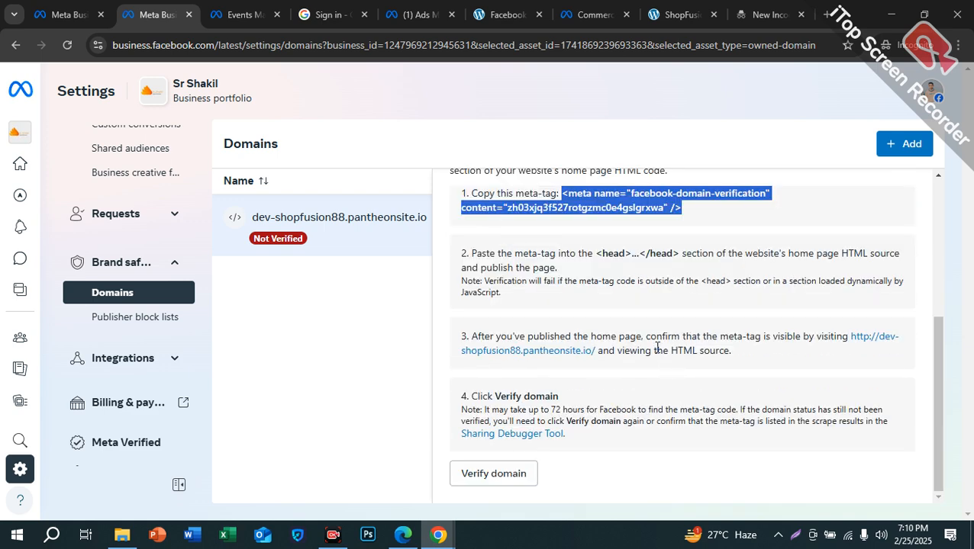
scroll(584, 292, "up", 2)
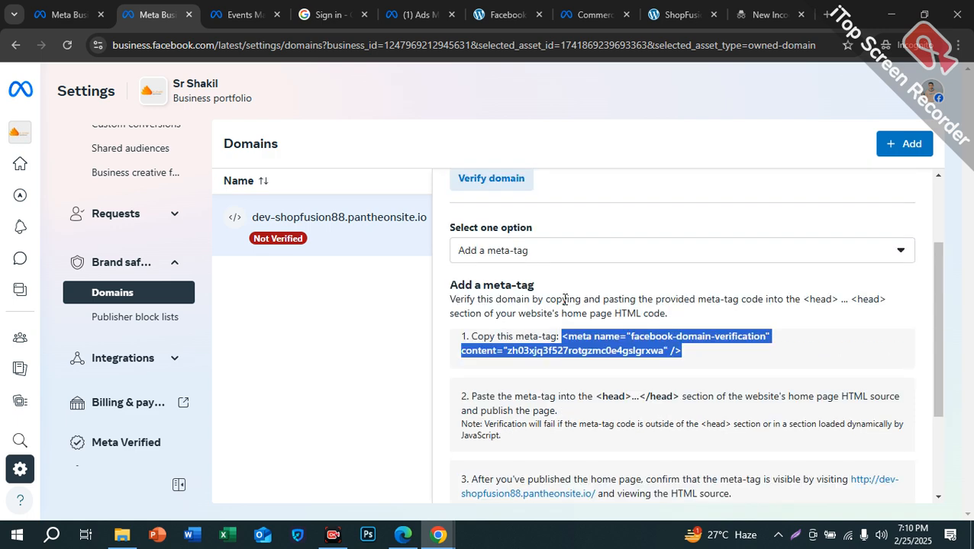
left_click(524, 252)
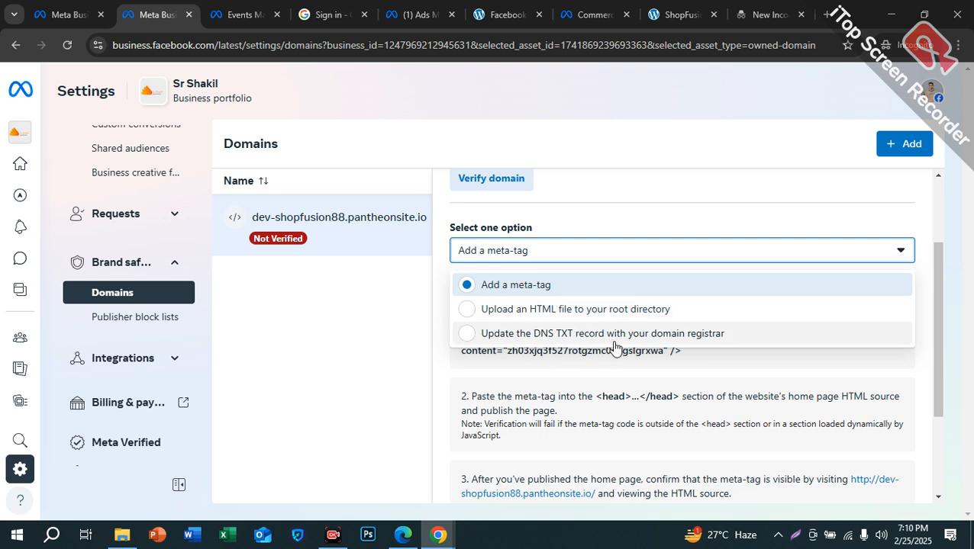
left_click(526, 254)
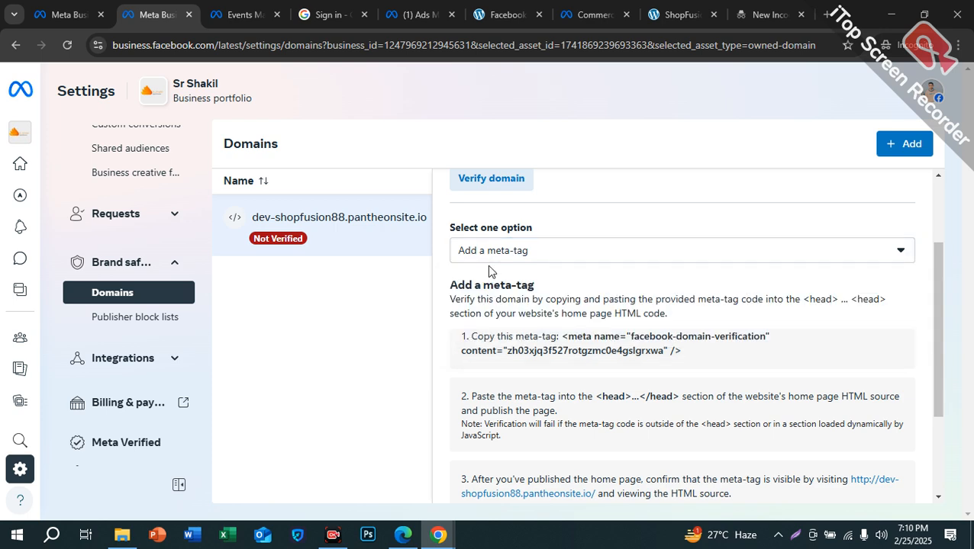
left_click(479, 258)
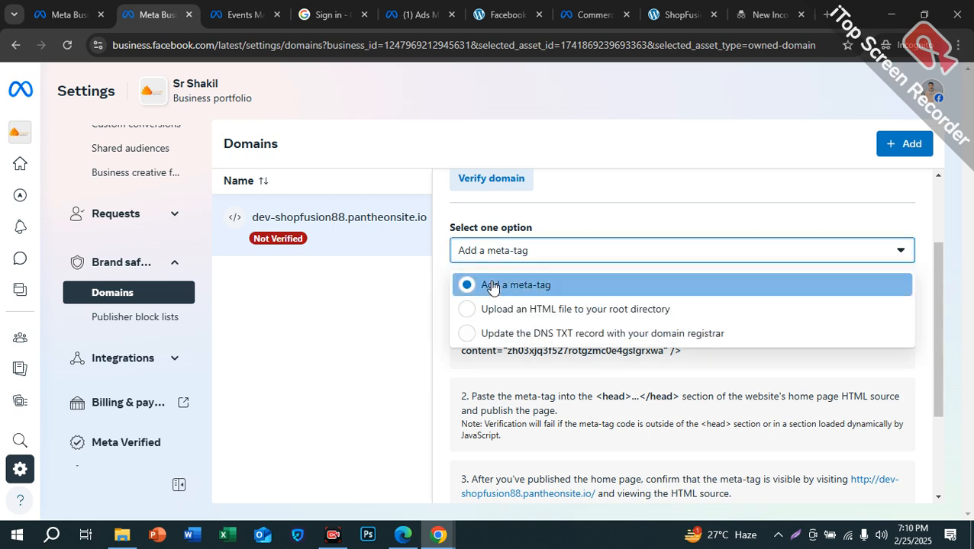
left_click(492, 287)
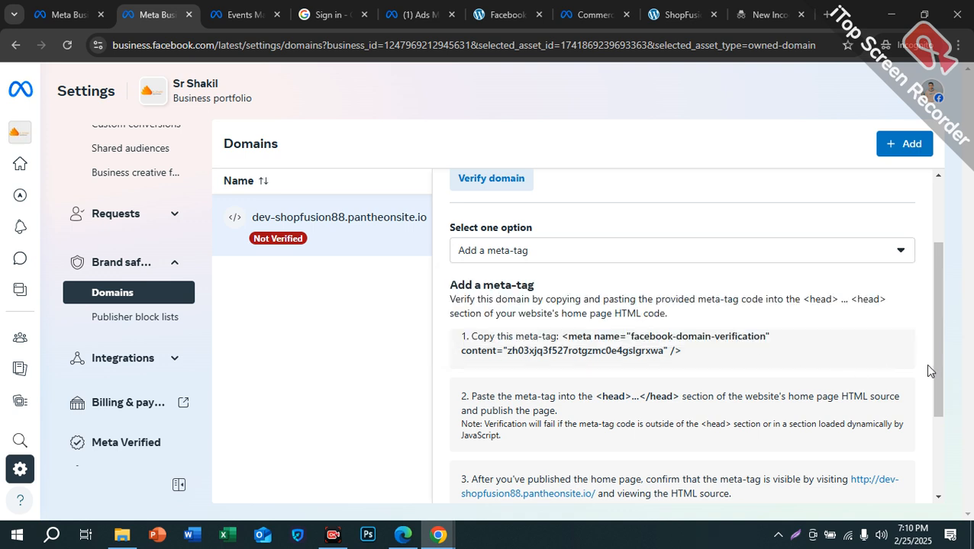
left_click(955, 372)
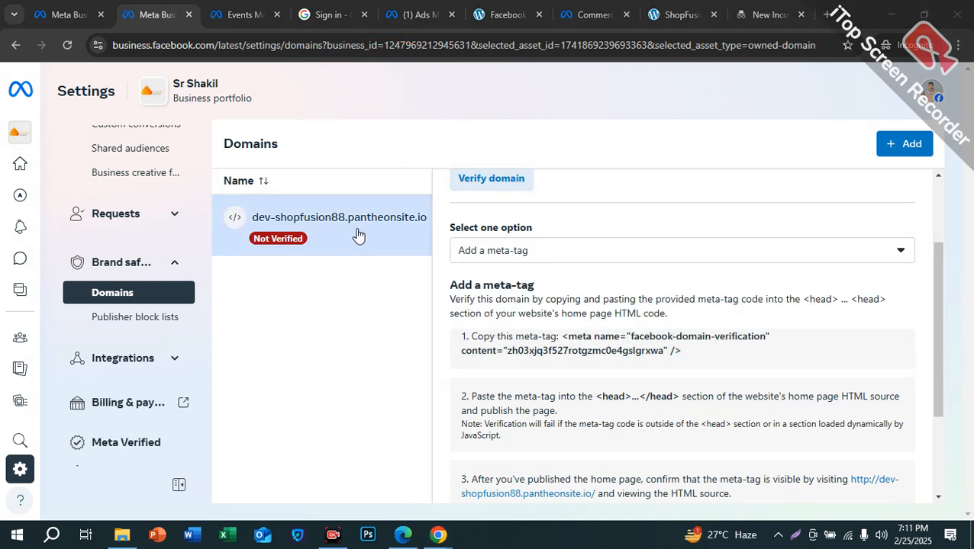
Copy the complete facebook-domain-verification meta-tag from the verification instructions of the dev-shopfusion88.pantheonsite.io domain.
left_click(357, 236)
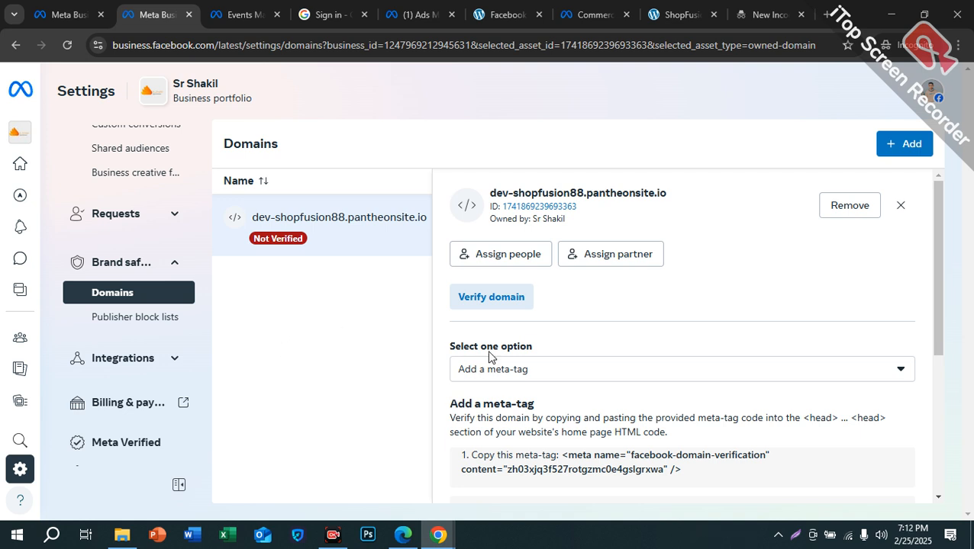
scroll(489, 356, "down", 2)
left_click_drag(561, 311, 681, 342)
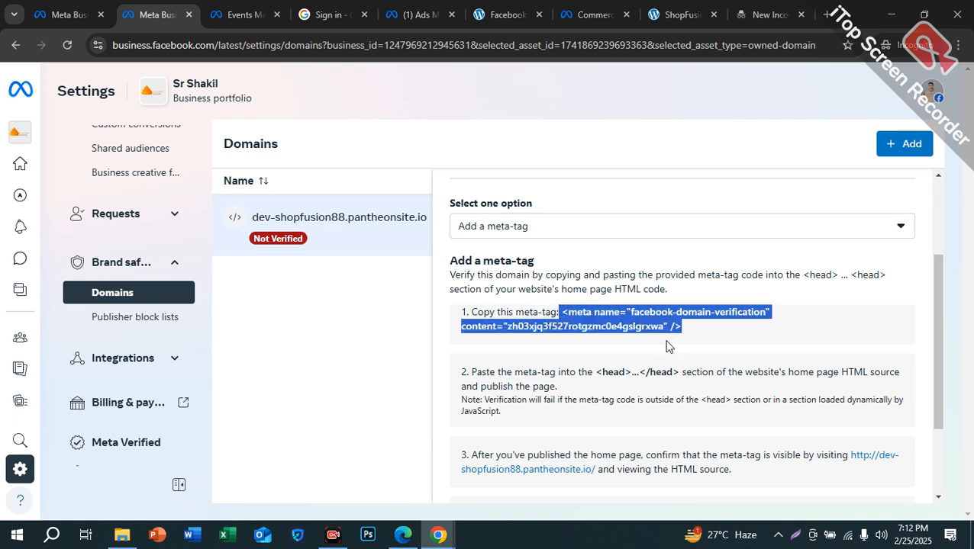
scroll(655, 349, "down", 1)
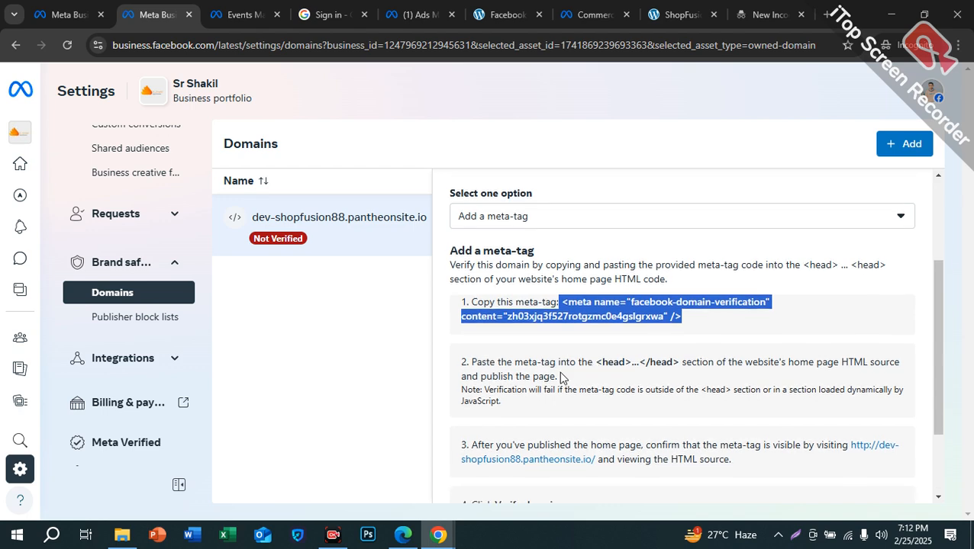
left_click_drag(517, 302, 669, 298)
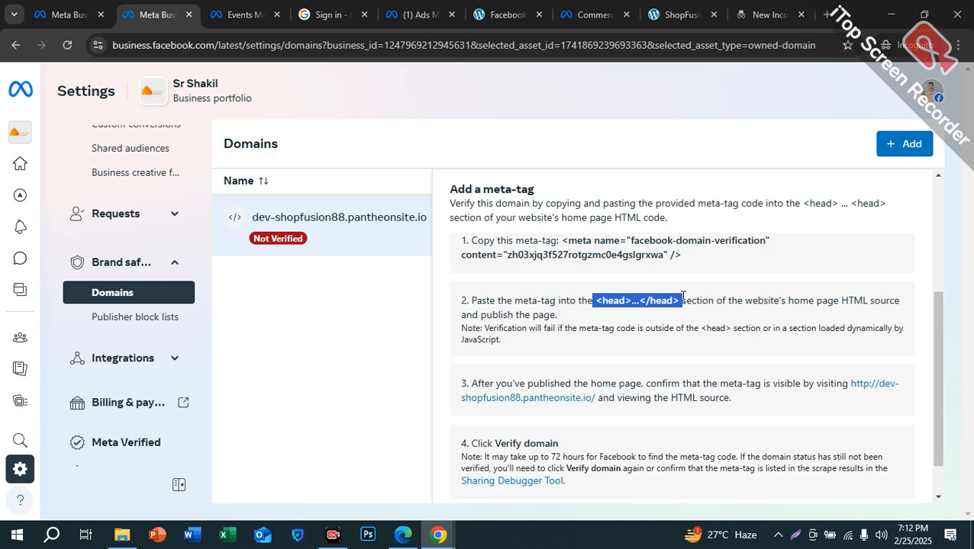
scroll(662, 321, "down", 1)
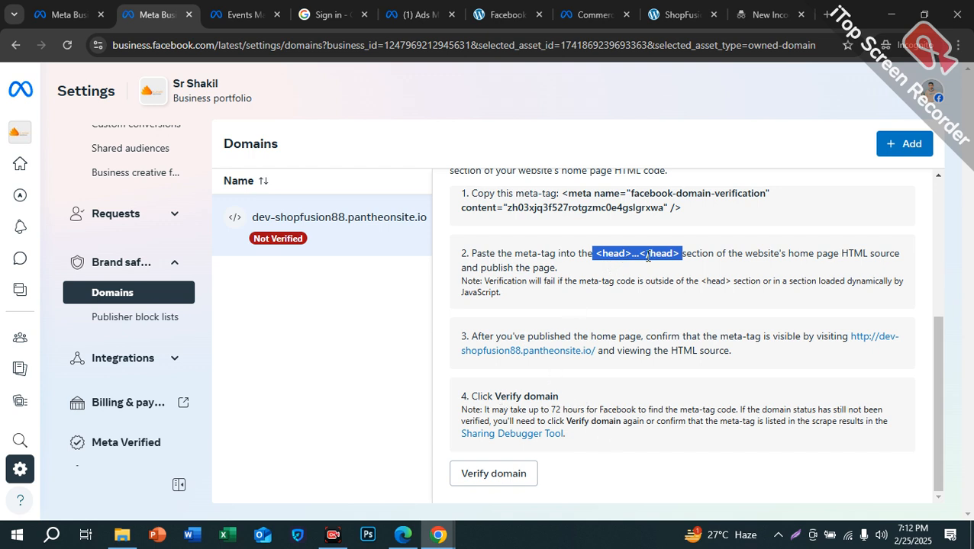
left_click_drag(561, 198, 687, 225)
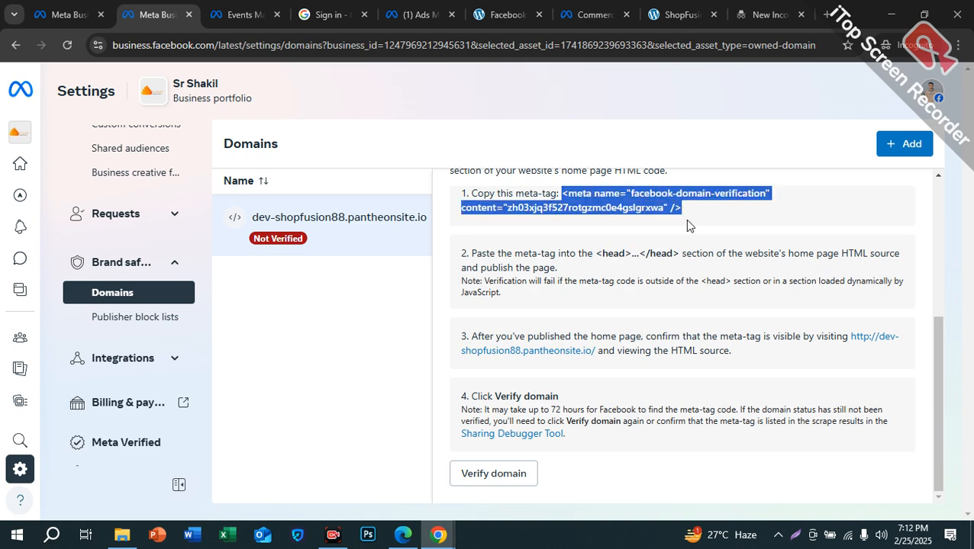
right_click(617, 208)
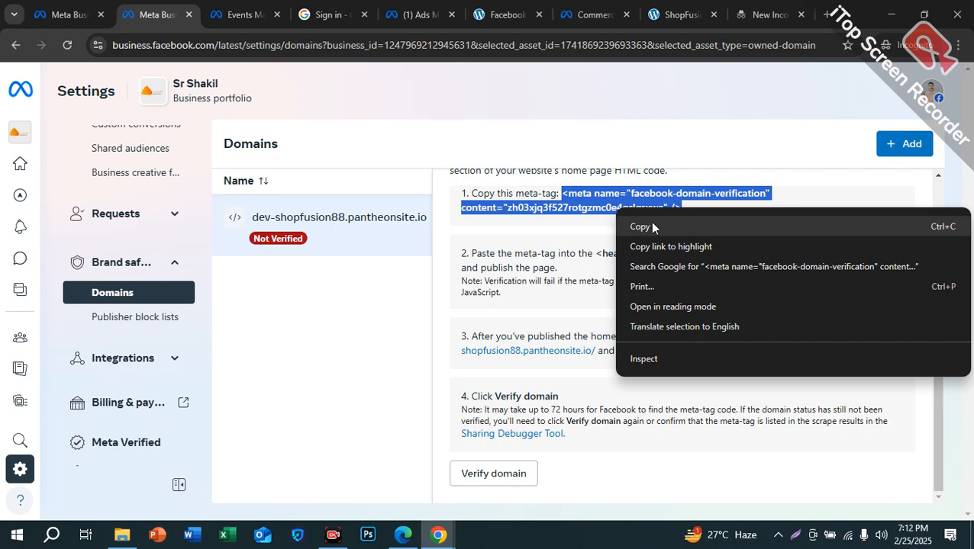
left_click(653, 227)
Switch to the store's WordPress admin and open the page for adding new plugins.
left_click(498, 16)
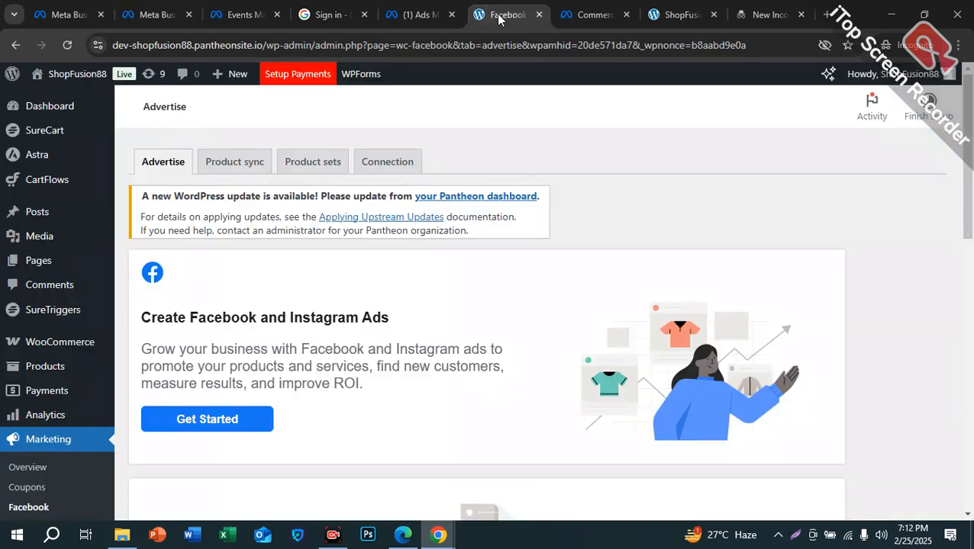
scroll(23, 404, "down", 4)
scroll(77, 354, "up", 4)
scroll(20, 291, "down", 9)
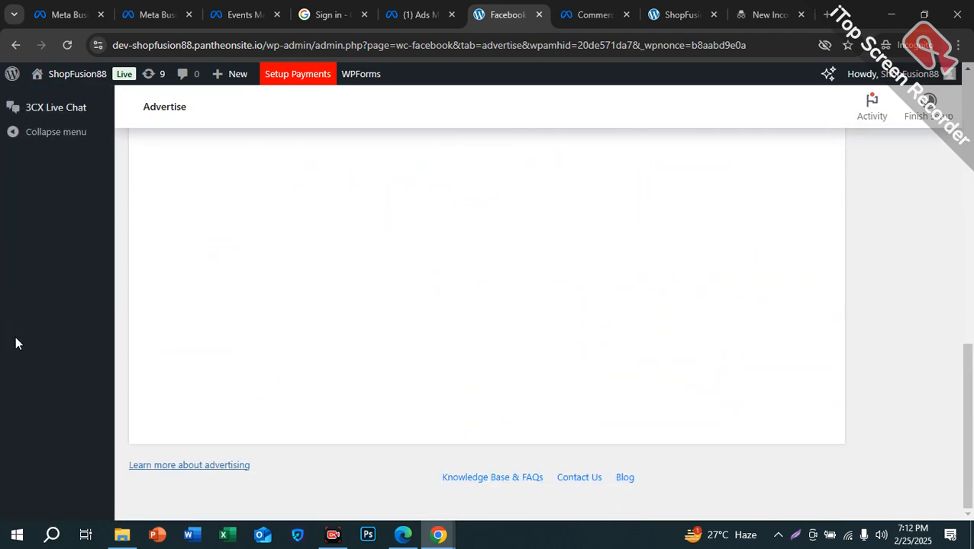
scroll(46, 351, "up", 4)
scroll(64, 361, "up", 5)
scroll(54, 369, "down", 2)
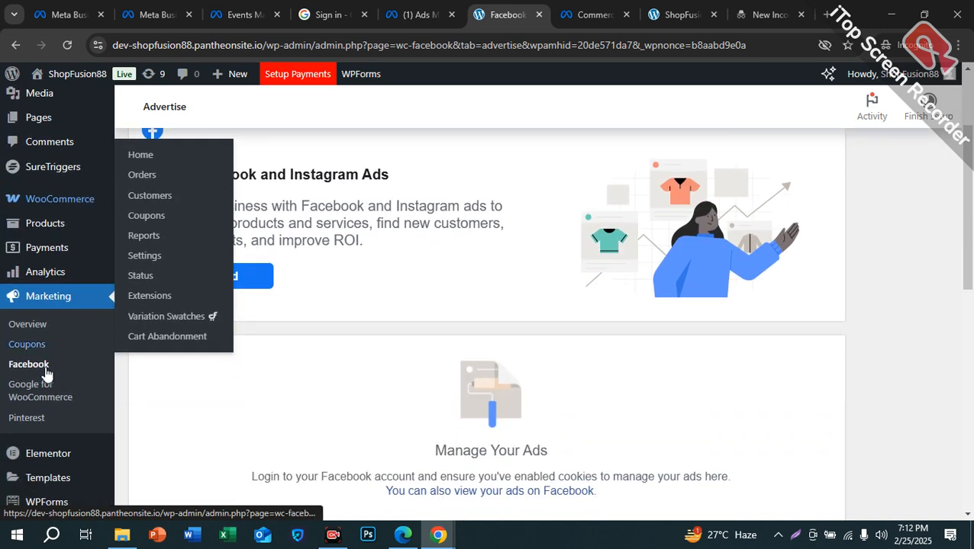
scroll(23, 400, "down", 3)
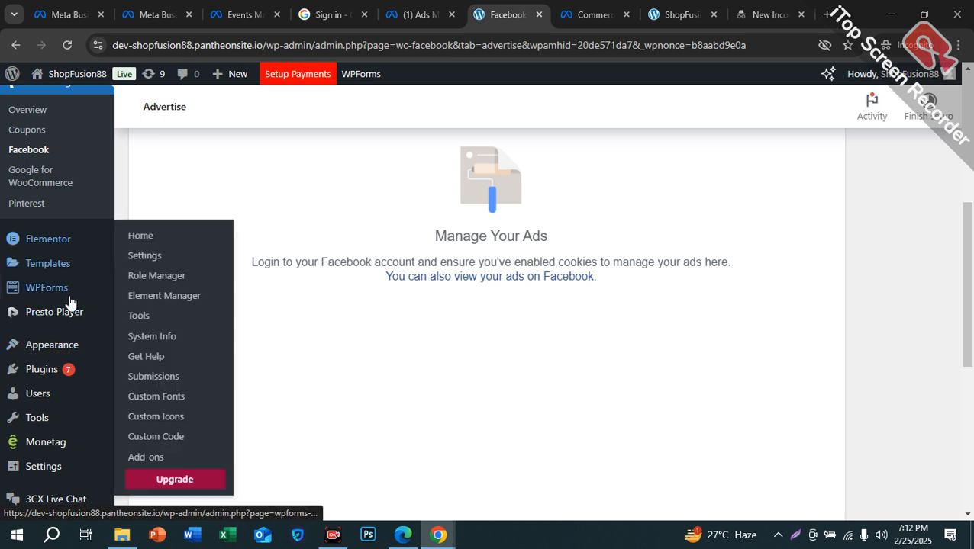
mouse_move(67, 423)
mouse_move(120, 388)
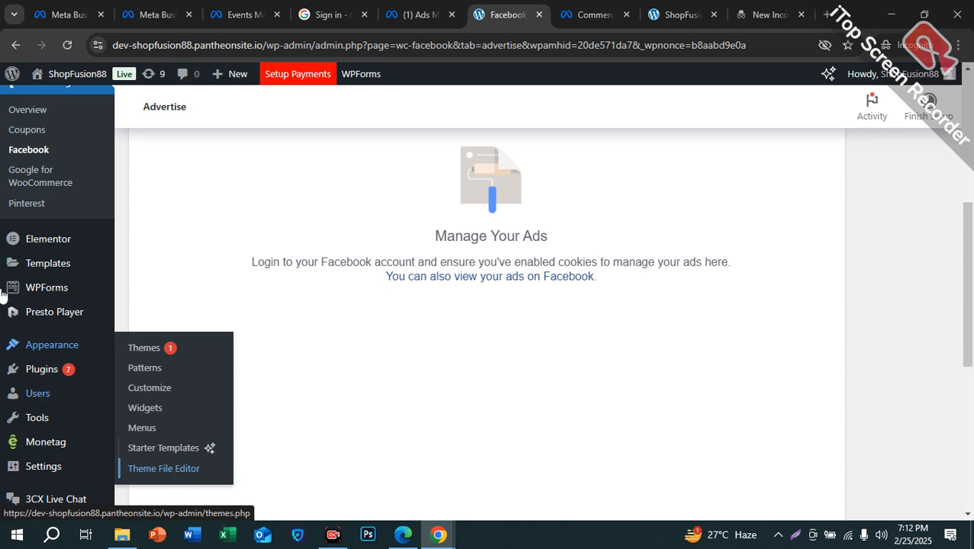
scroll(54, 289, "up", 5)
scroll(34, 341, "down", 4)
mouse_move(38, 338)
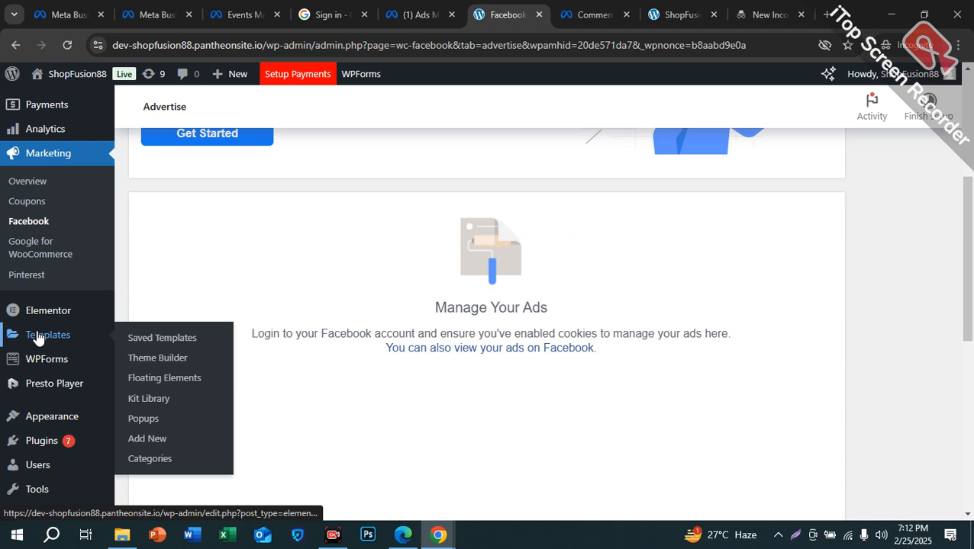
mouse_move(86, 387)
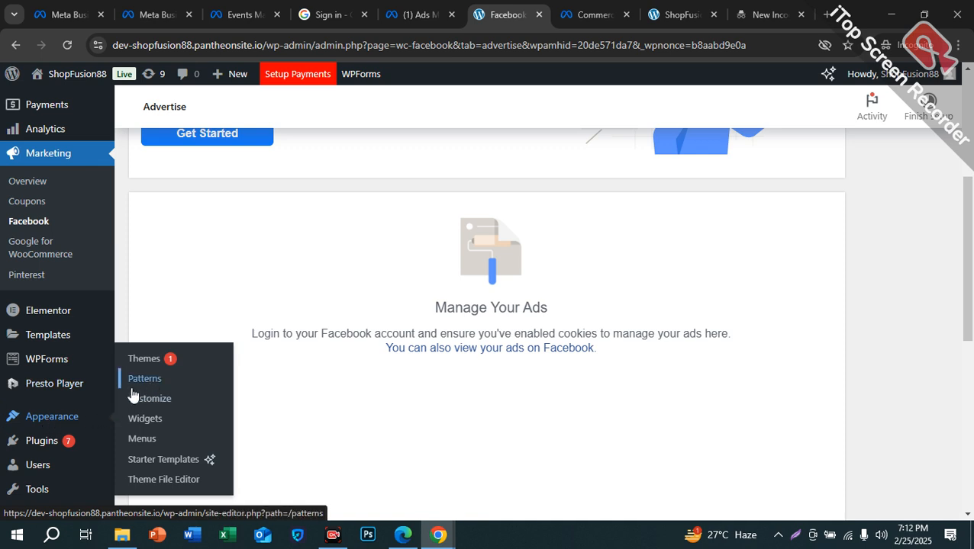
scroll(59, 415, "down", 1)
mouse_move(63, 373)
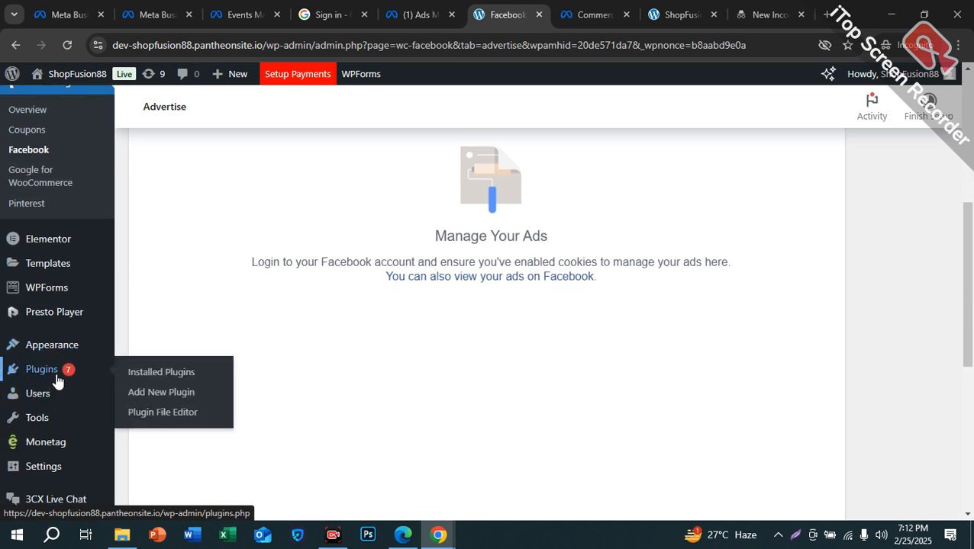
left_click(158, 393)
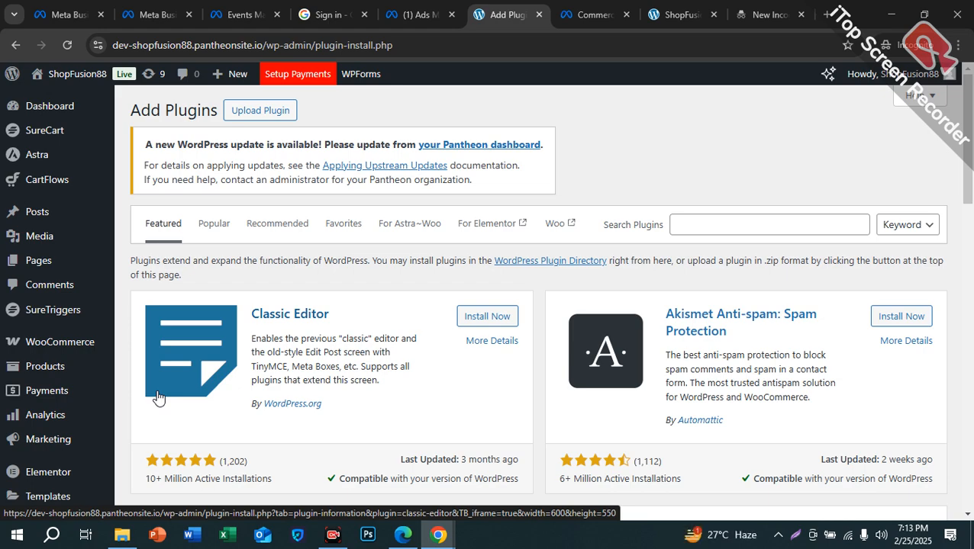
Search the plugin directory for "wp code".
scroll(162, 396, "down", 5)
scroll(441, 307, "up", 5)
left_click(711, 227)
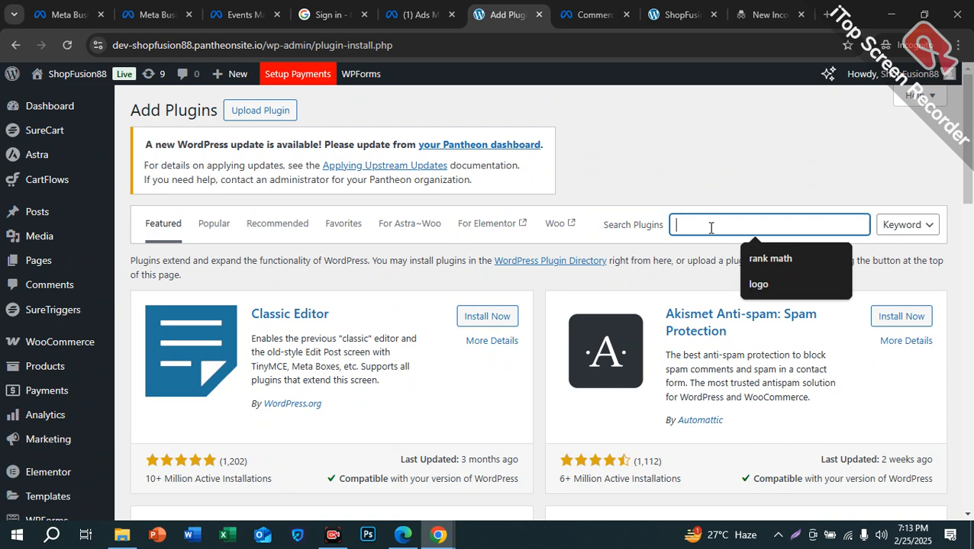
type("wp ")
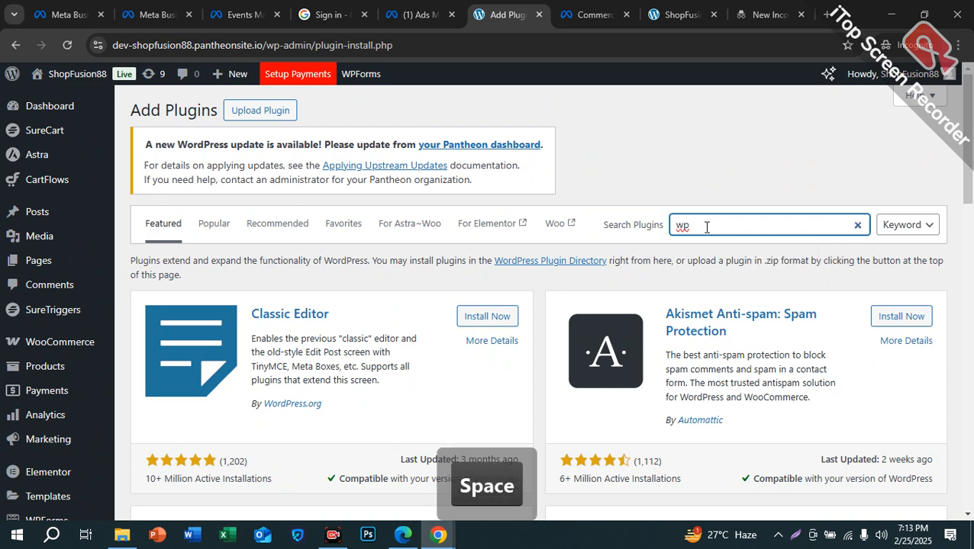
type("cod")
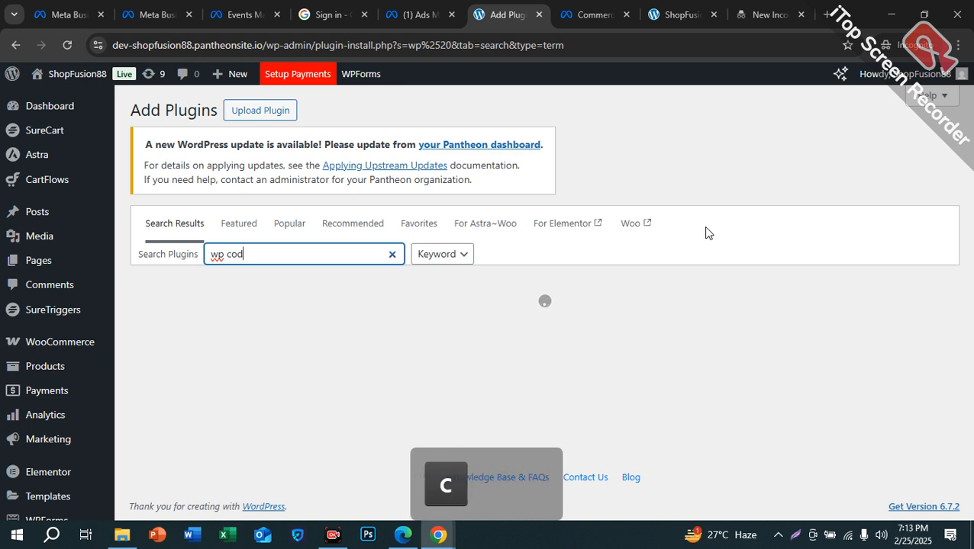
type("e")
key("Return")
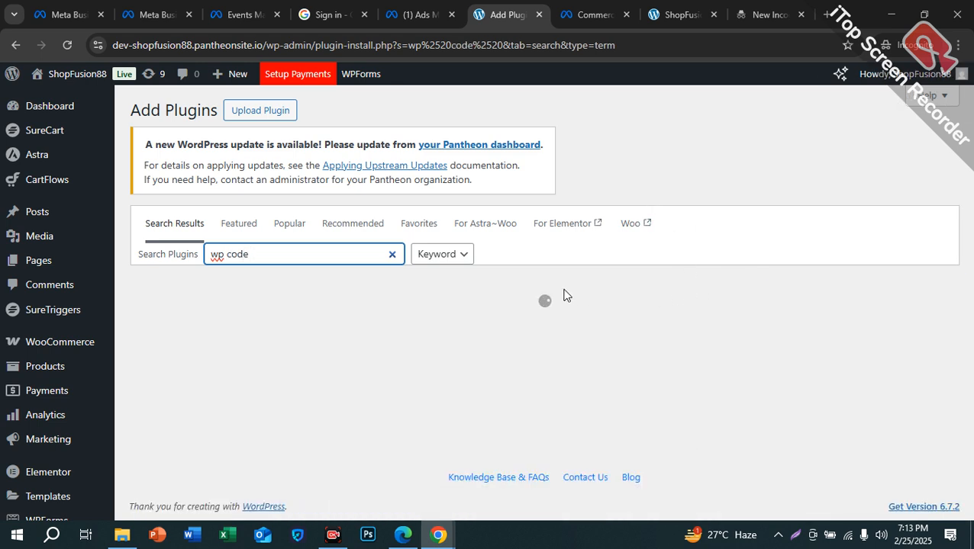
Install and activate the plugin WPCode – Insert Headers and Footers + Custom Code Snippets.
scroll(565, 294, "down", 2)
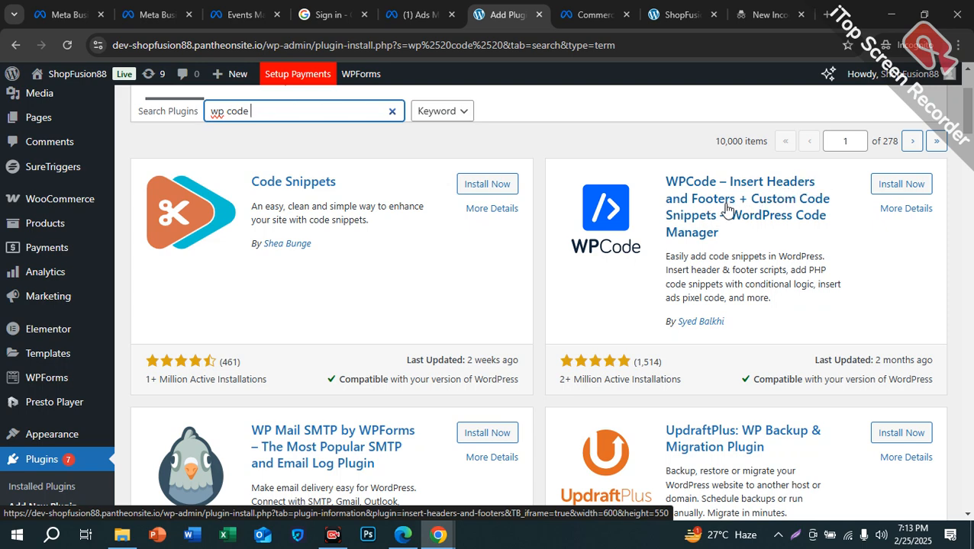
left_click(903, 184)
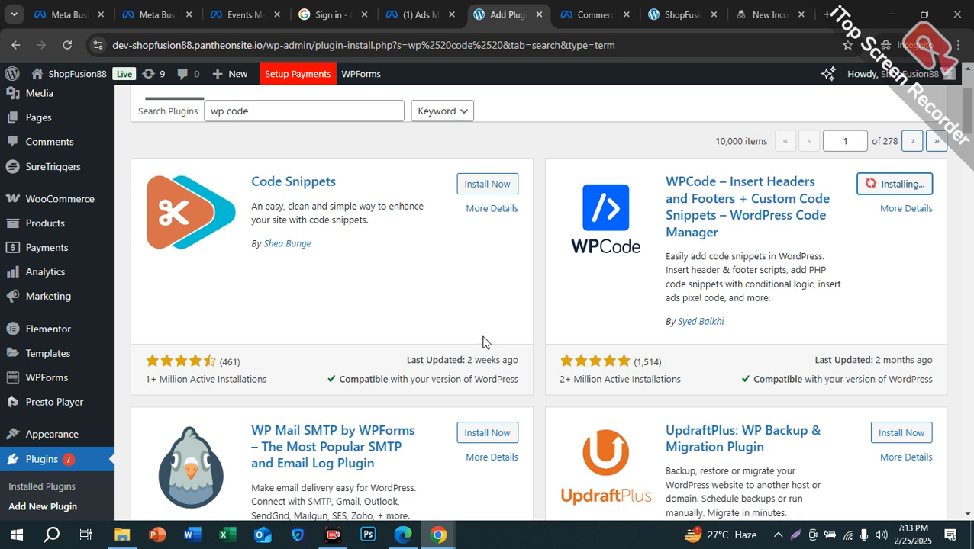
left_click(889, 186)
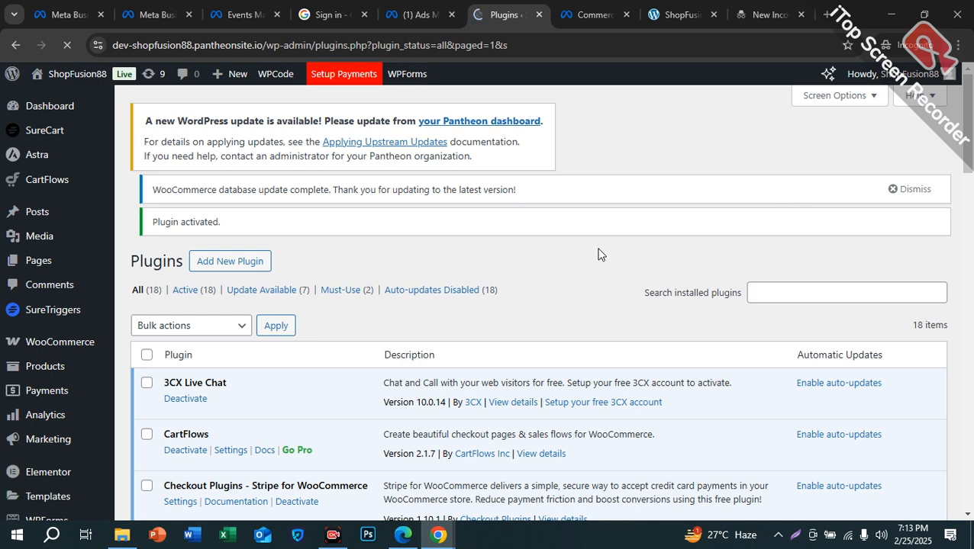
Open WPCode's Global Header and Footer page and paste the copied facebook-domain-verification meta-tag, including its verification code, into the Header code.
scroll(77, 296, "down", 2)
scroll(76, 296, "down", 5)
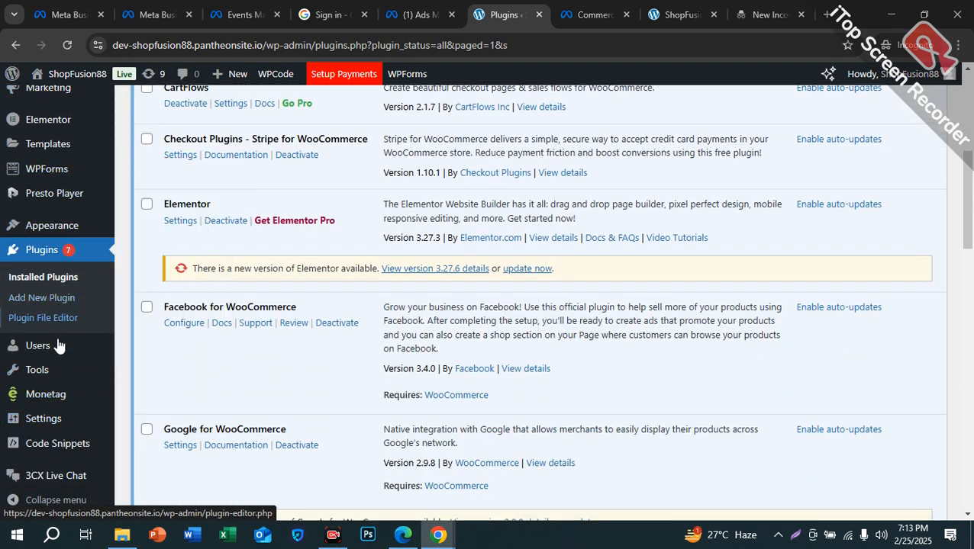
mouse_move(46, 450)
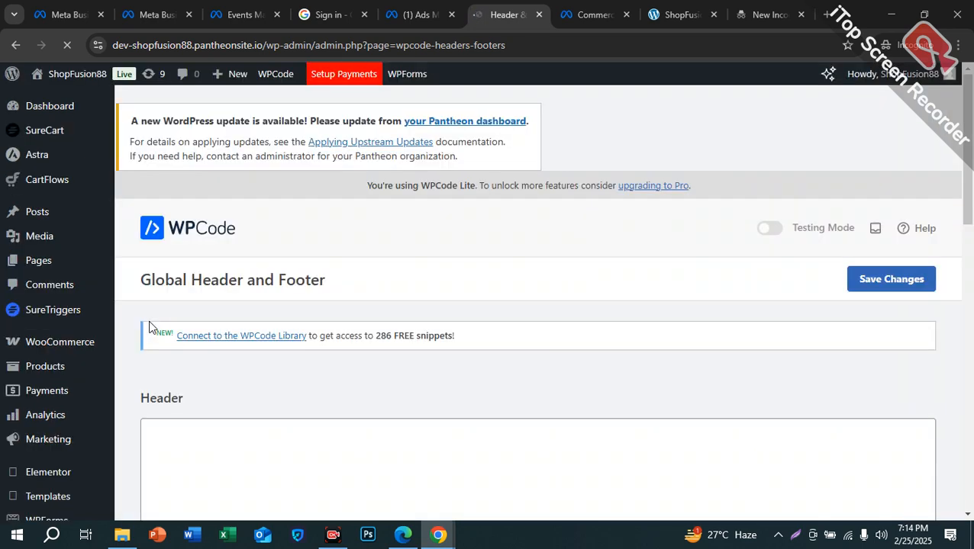
scroll(180, 300, "down", 3)
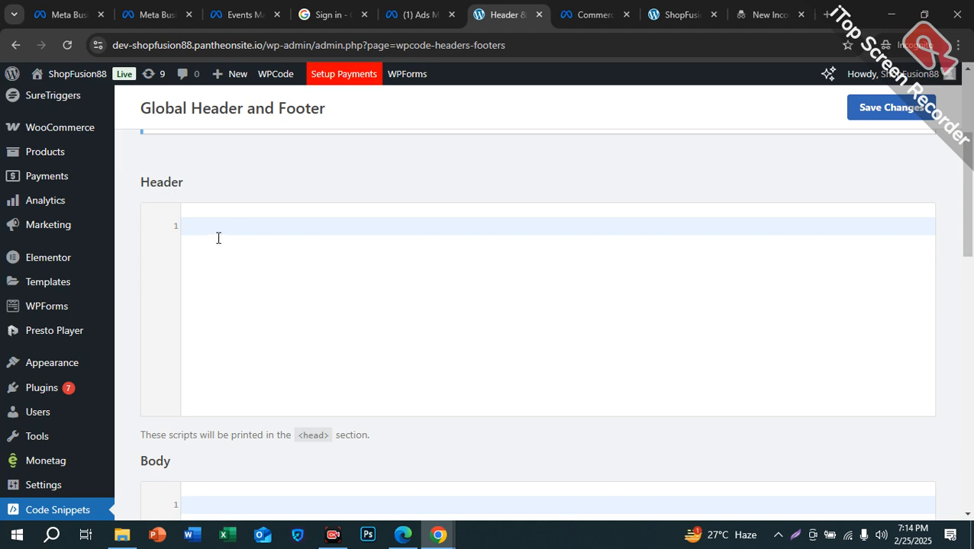
type("<meta name=\"facebook-domain-verification\" content=\"zh03xjq3f527rotgzmc0e4gslgrxwa\" />")
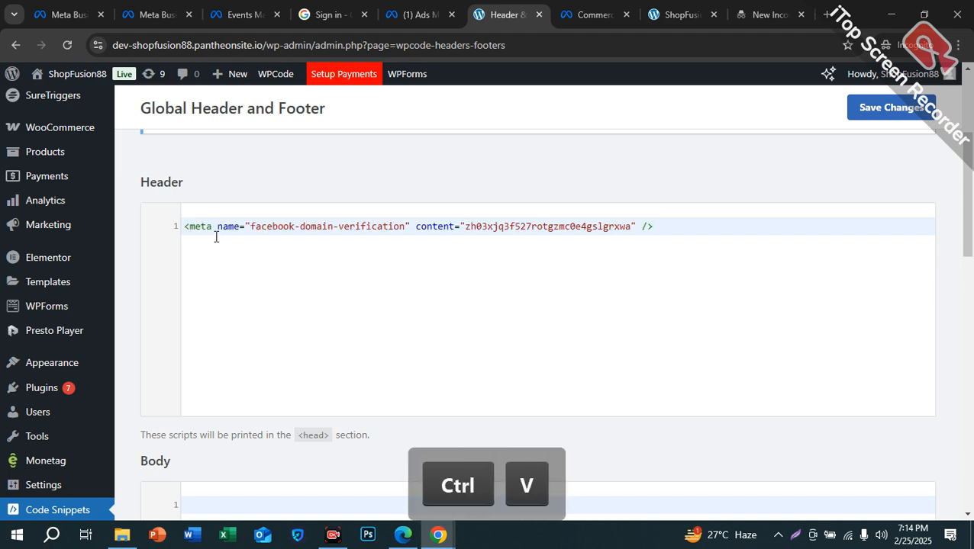
Save the facebook-domain-verification meta-tag in WPCode's Global Header and Footer settings.
key("ctrl+a")
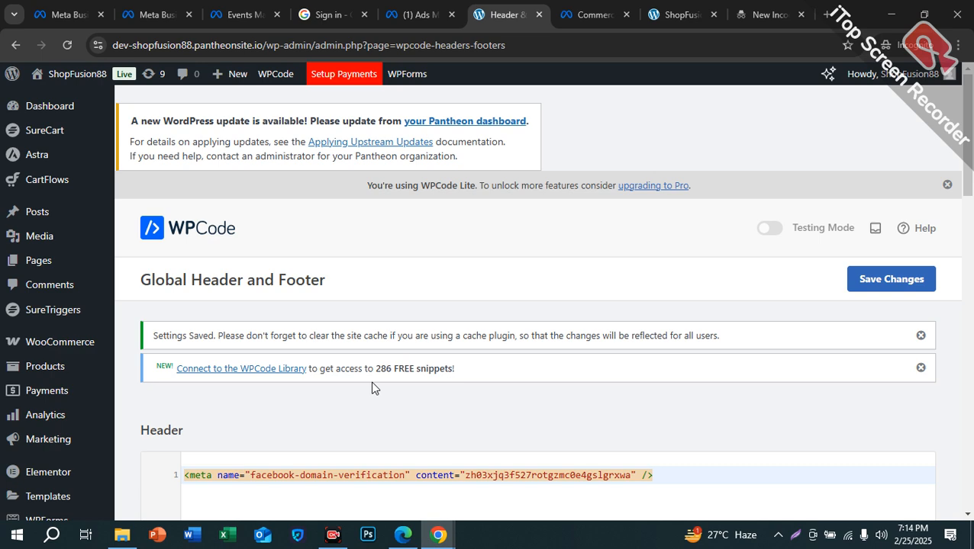
Open the Theme File Editor for the Astra theme and accept the warning about direct theme edits.
scroll(304, 442, "down", 1)
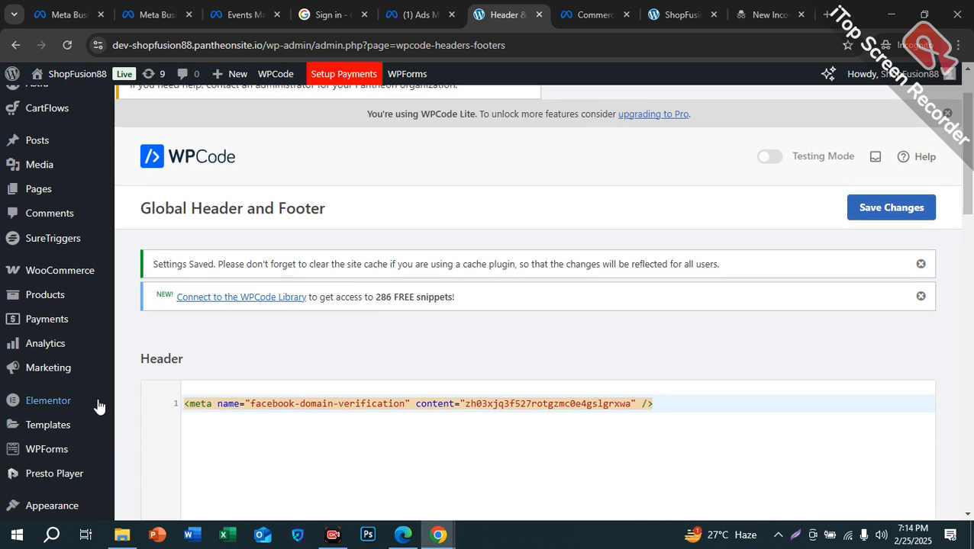
scroll(45, 420, "down", 3)
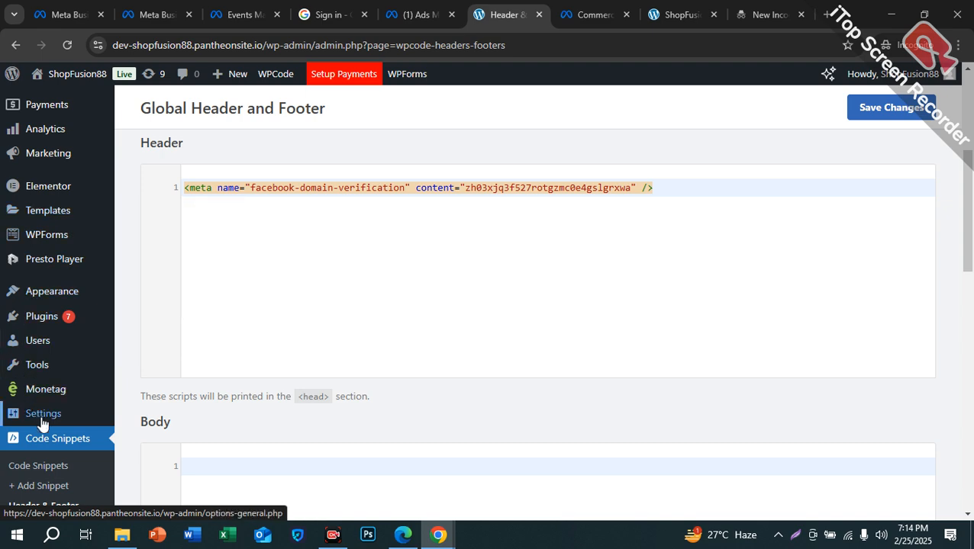
mouse_move(37, 294)
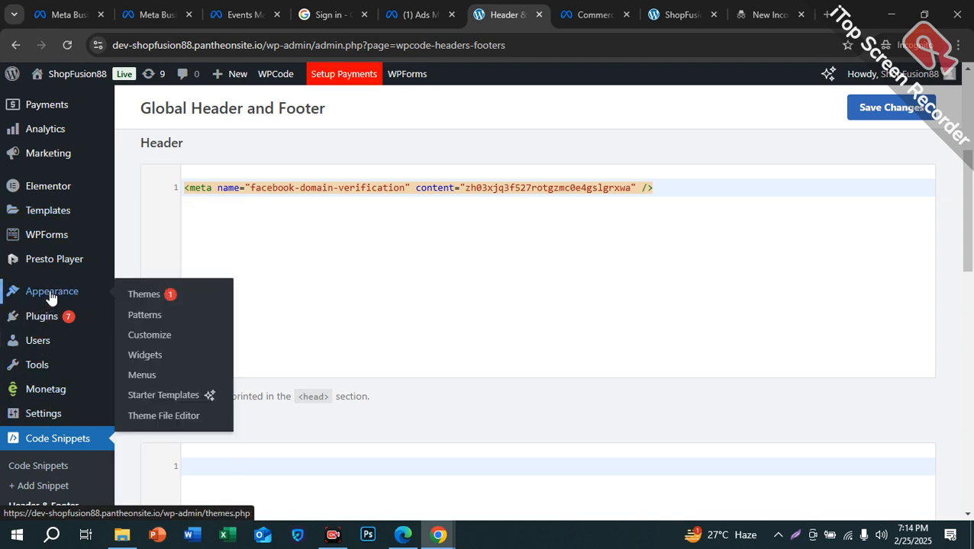
left_click(160, 415)
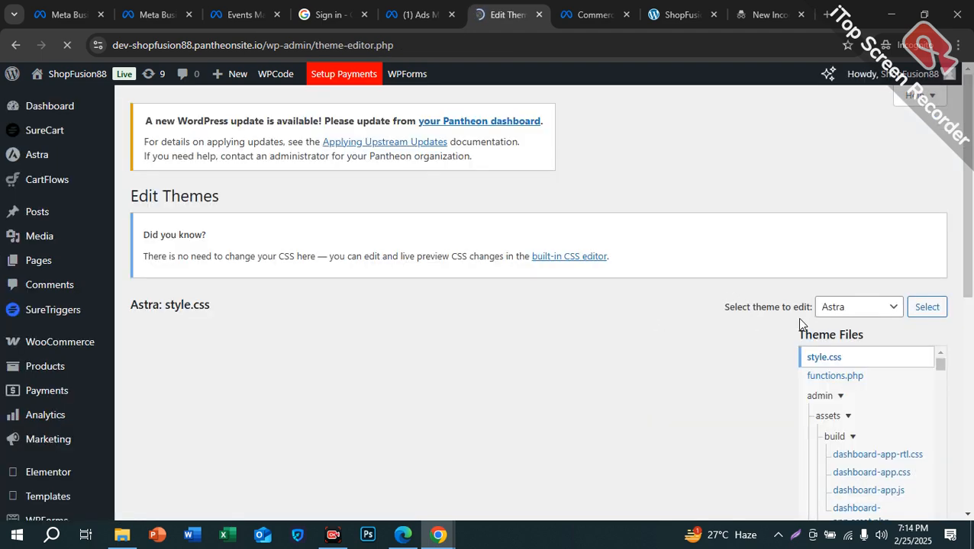
scroll(627, 330, "down", 2)
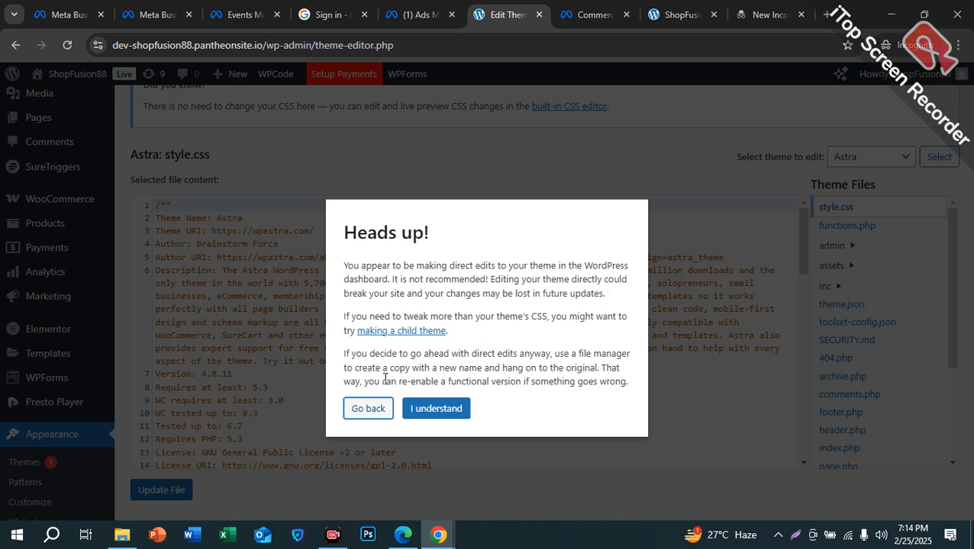
left_click(429, 412)
Browse the Astra theme's files and open header.php for editing.
left_click(827, 215)
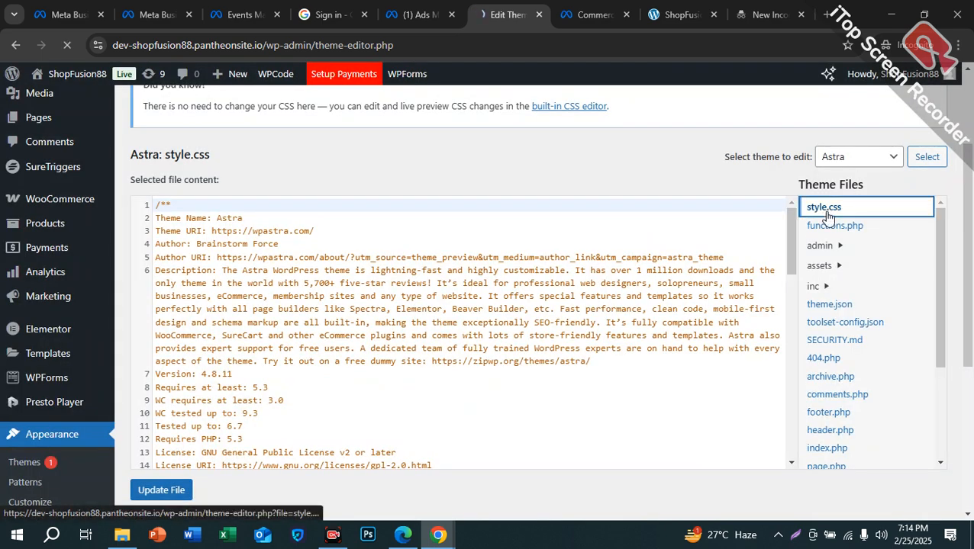
scroll(820, 313, "down", 3)
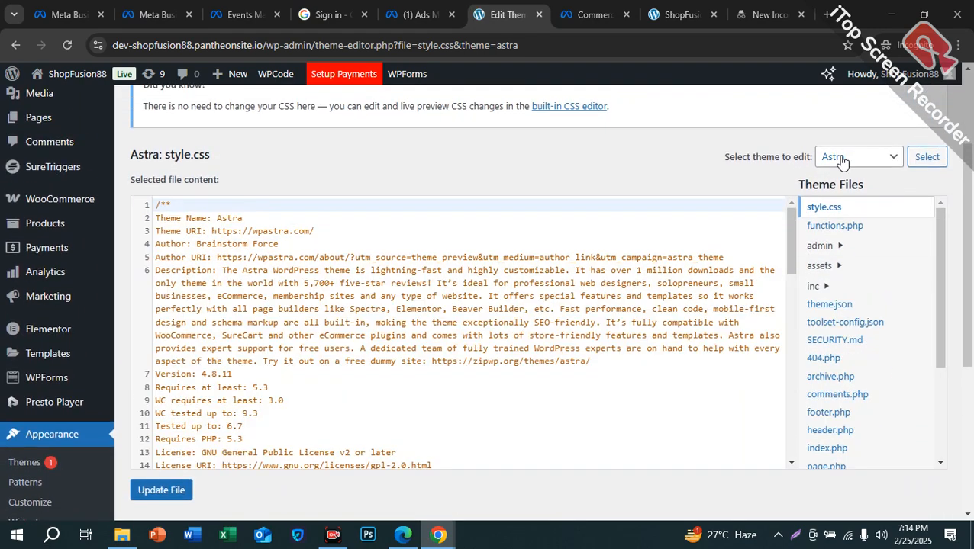
left_click(842, 162)
left_click(837, 158)
scroll(828, 273, "down", 2)
scroll(728, 332, "down", 5)
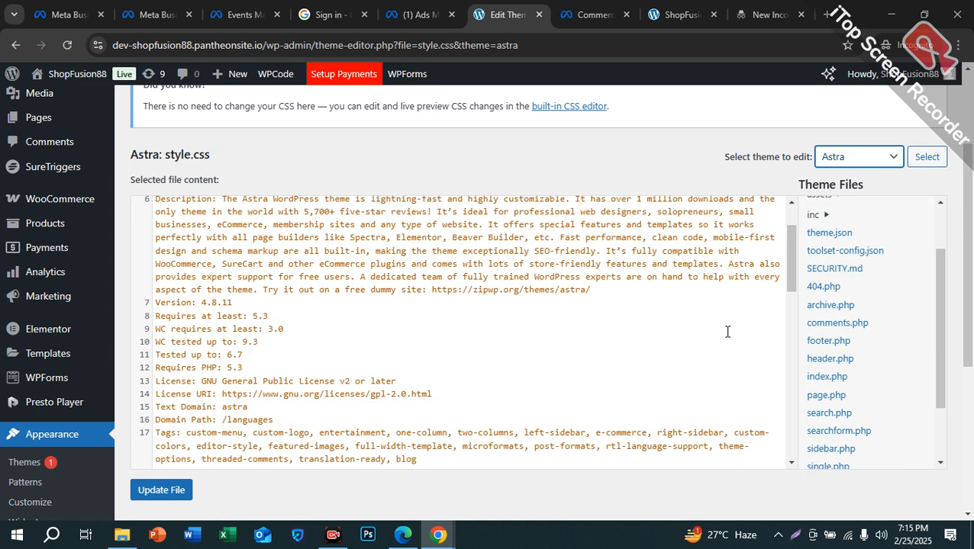
scroll(815, 289, "down", 1)
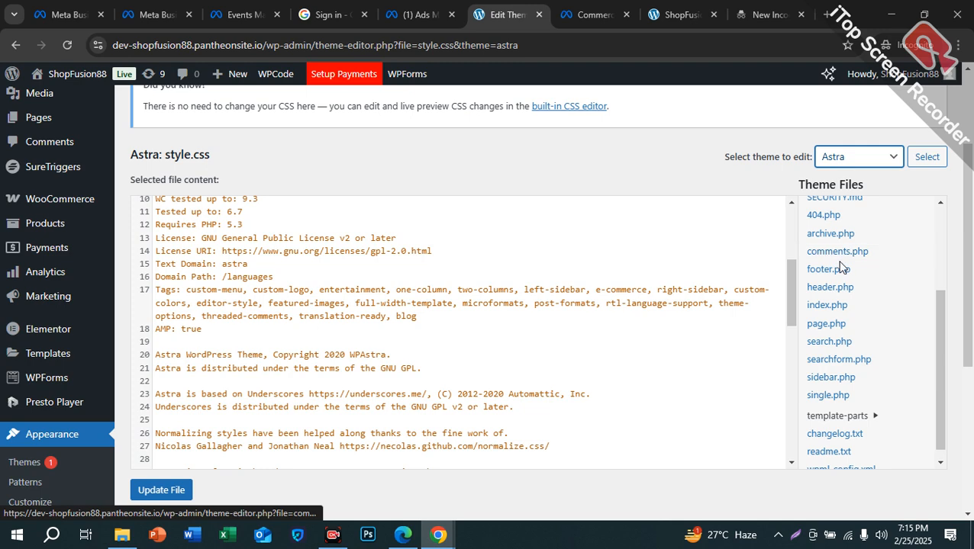
left_click(832, 289)
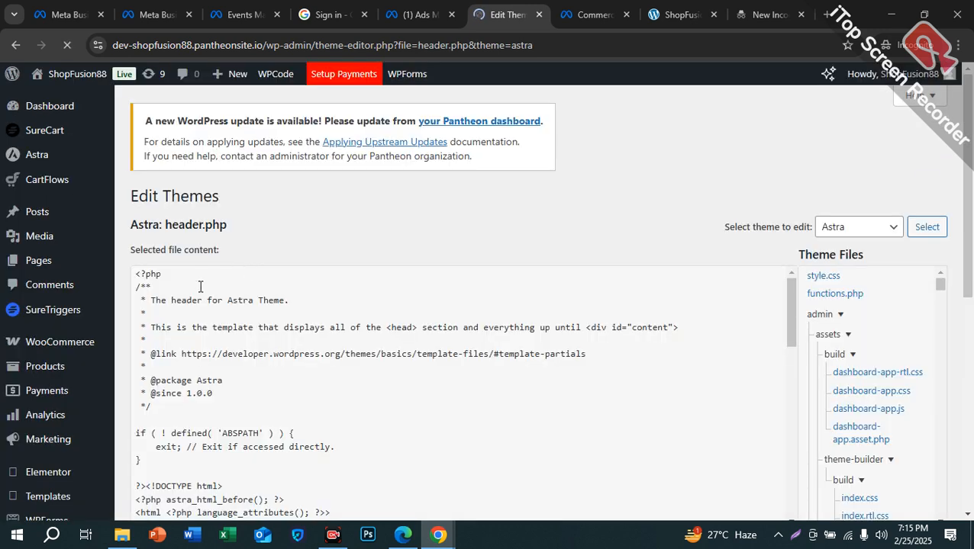
Locate the head section in header.php and add an empty line just before the closing </head> tag.
scroll(251, 351, "down", 1)
scroll(252, 351, "down", 2)
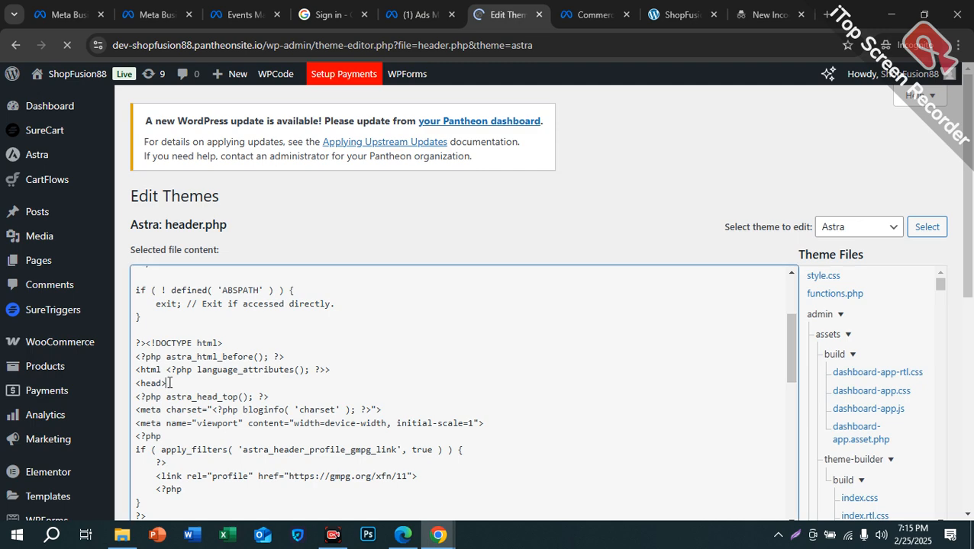
scroll(288, 399, "down", 7)
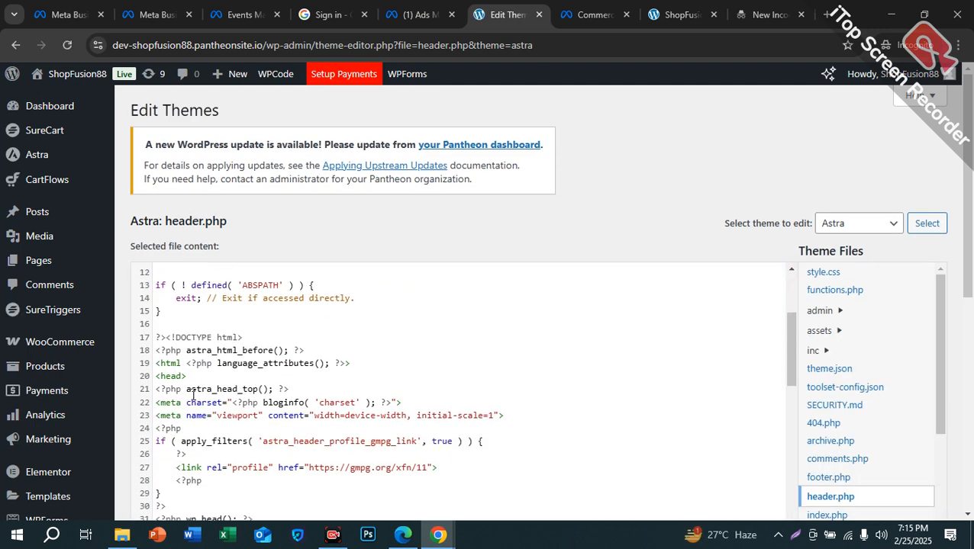
scroll(206, 402, "up", 2)
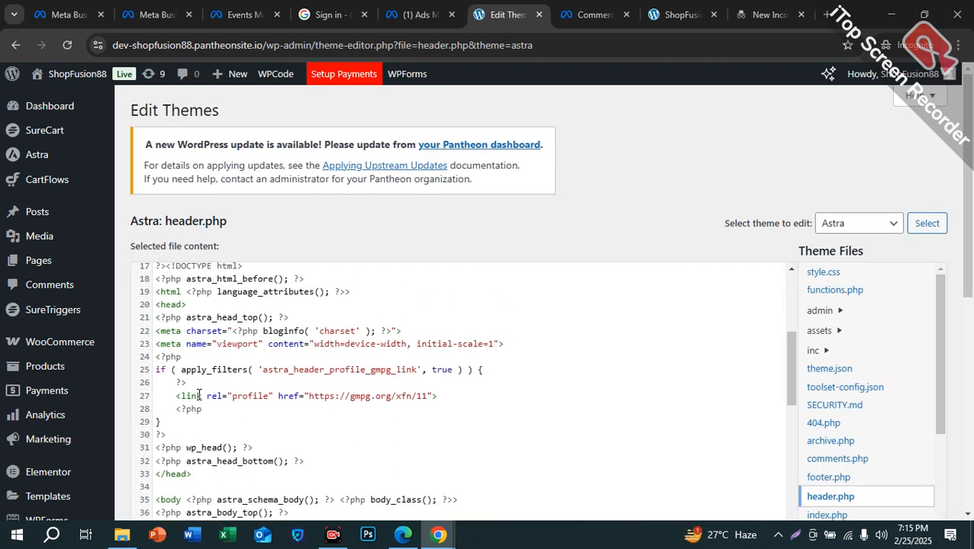
scroll(206, 374, "up", 2)
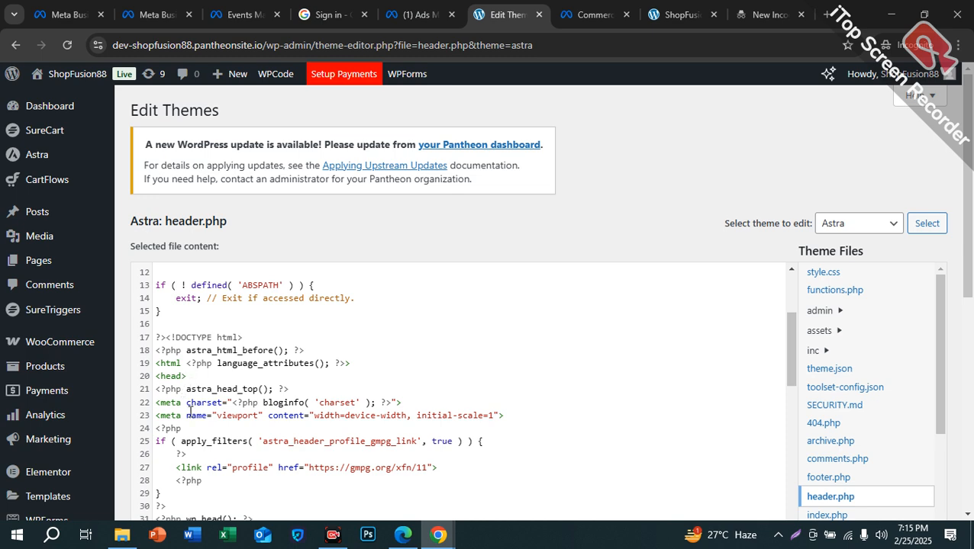
left_click(170, 377)
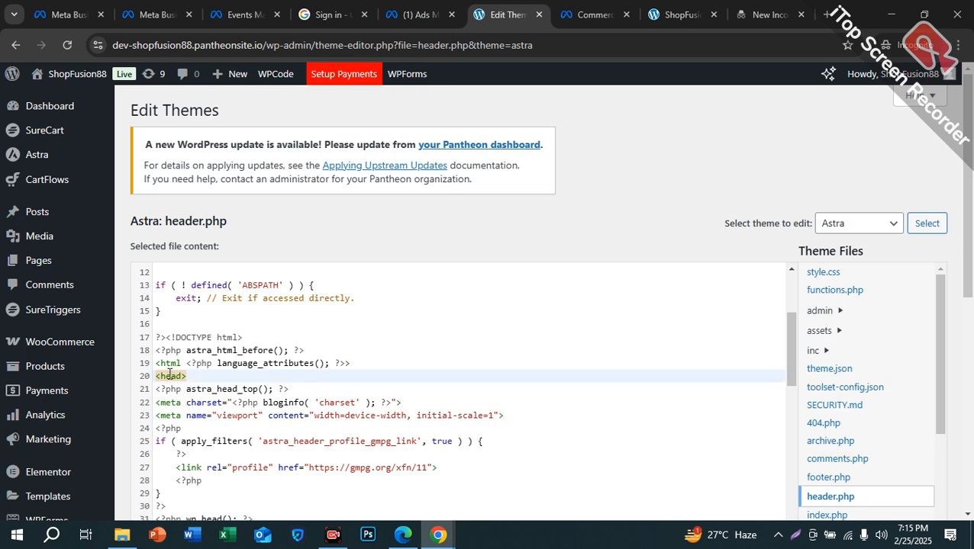
scroll(183, 446, "down", 2)
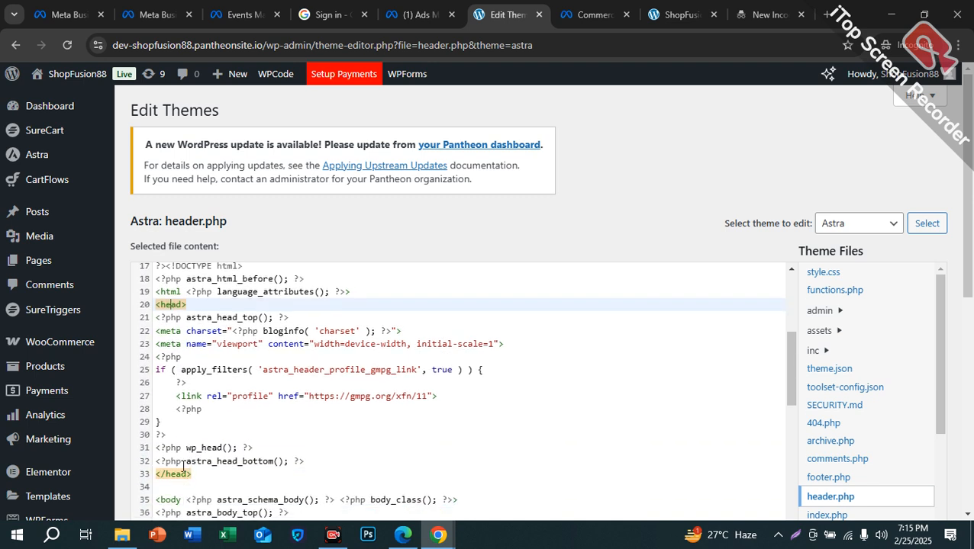
left_click(338, 466)
key("Return")
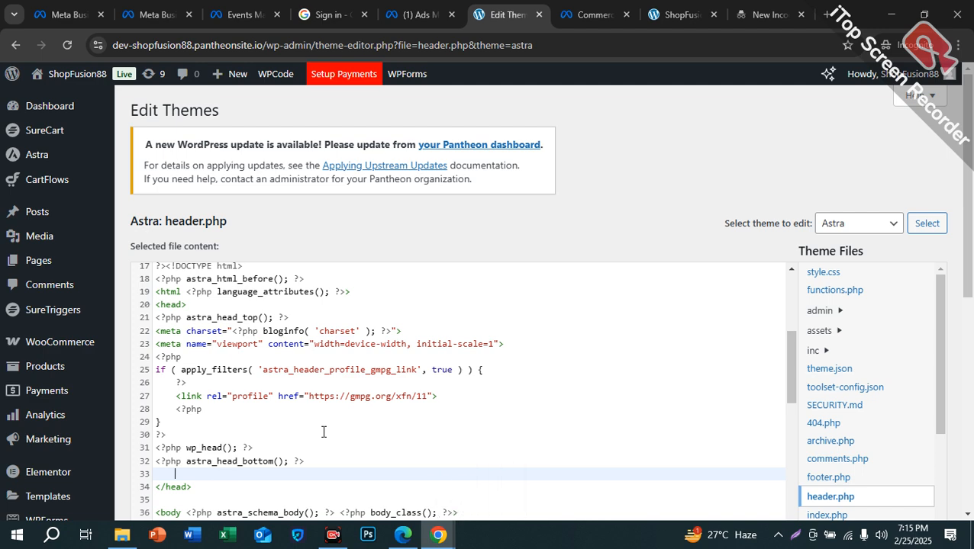
Return to WPCode's Header & Footer page and discard the unsaved edit to header.php.
scroll(320, 429, "up", 3)
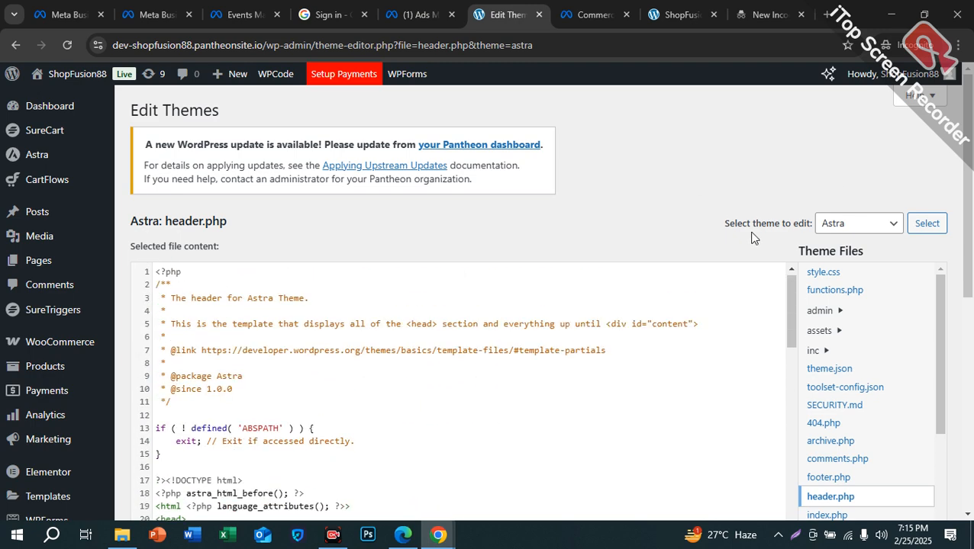
scroll(33, 424, "down", 1)
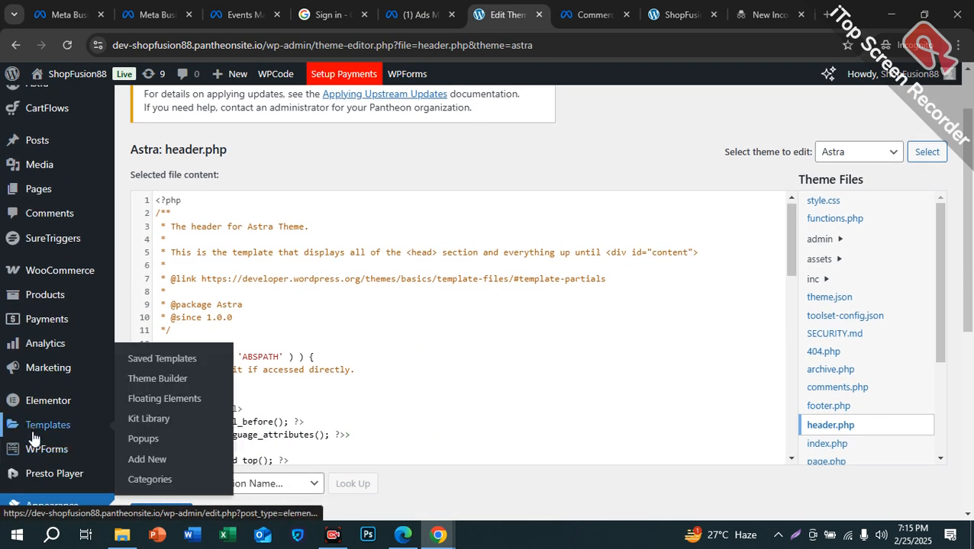
scroll(38, 443, "down", 5)
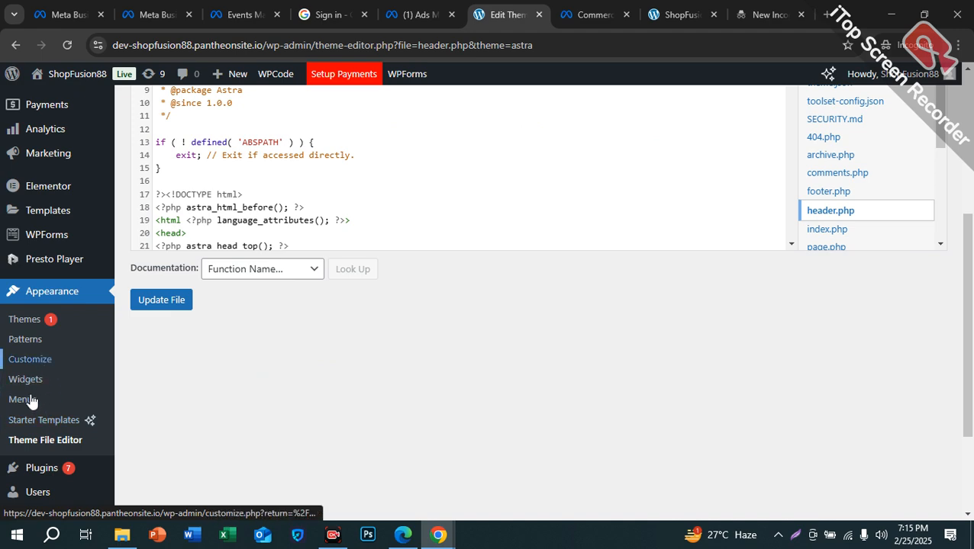
mouse_move(38, 445)
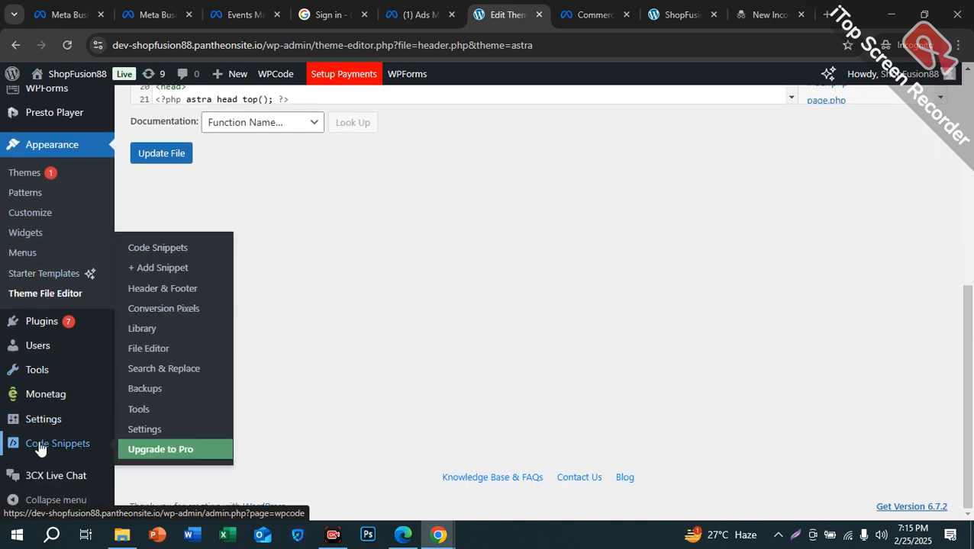
left_click(153, 293)
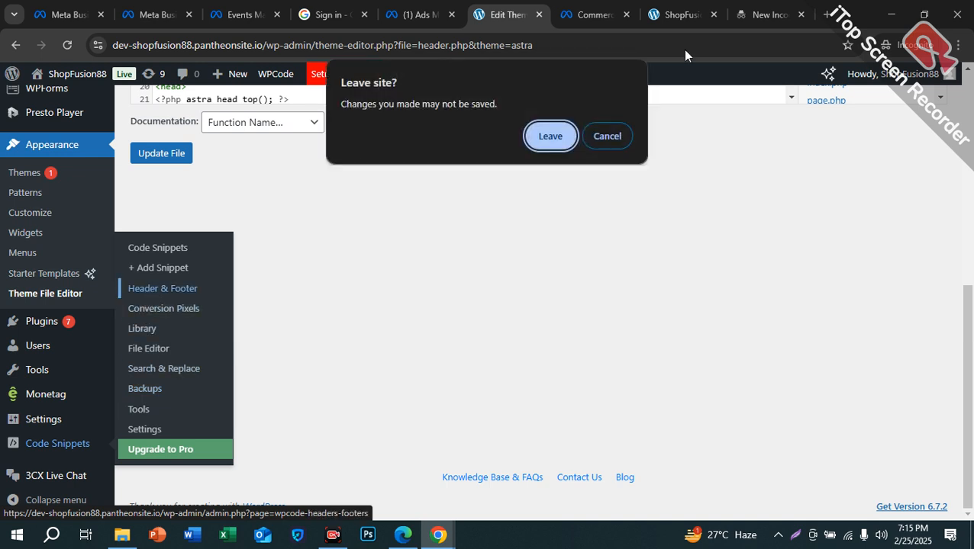
left_click(552, 145)
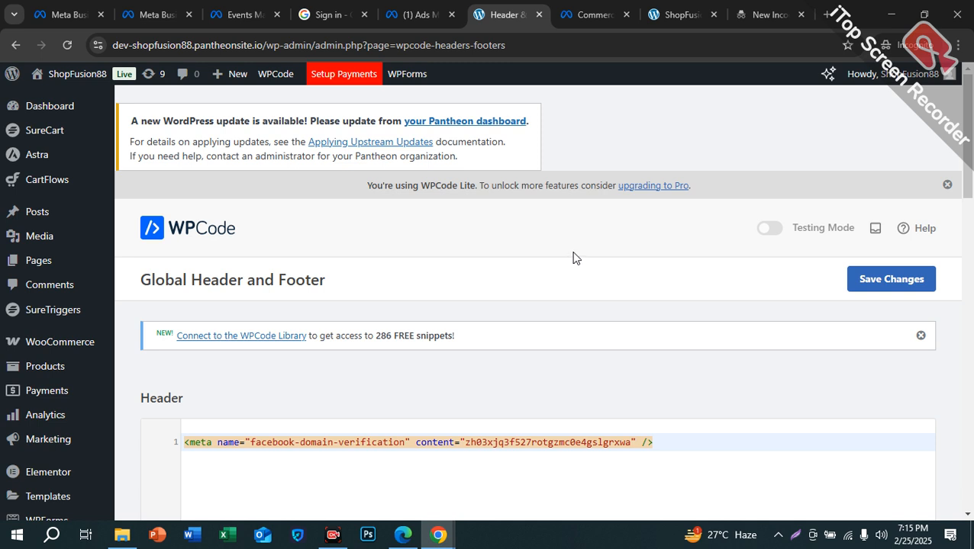
Check the meta-tag in WPCode's Header code and save the header and footer settings again.
scroll(572, 333, "down", 1)
left_click(278, 402)
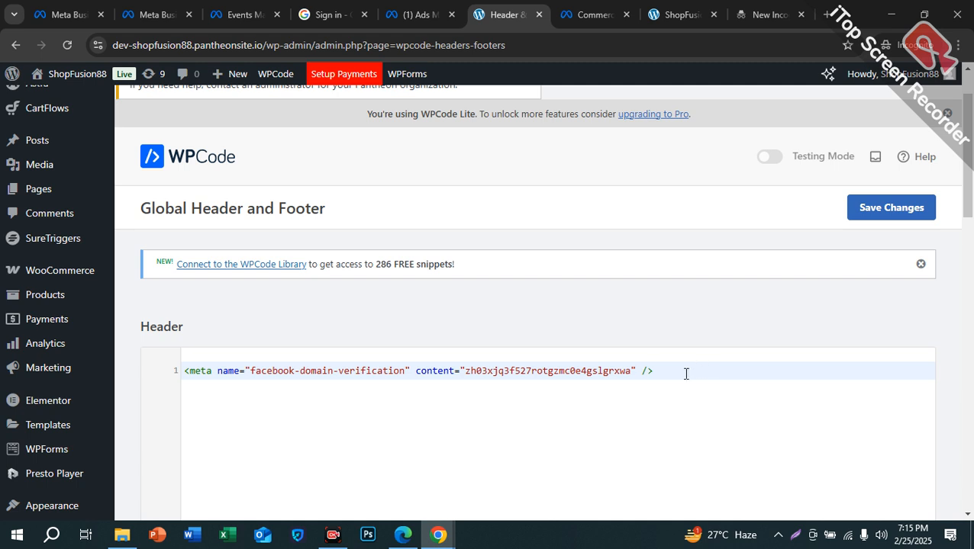
mouse_move(63, 431)
scroll(255, 413, "down", 2)
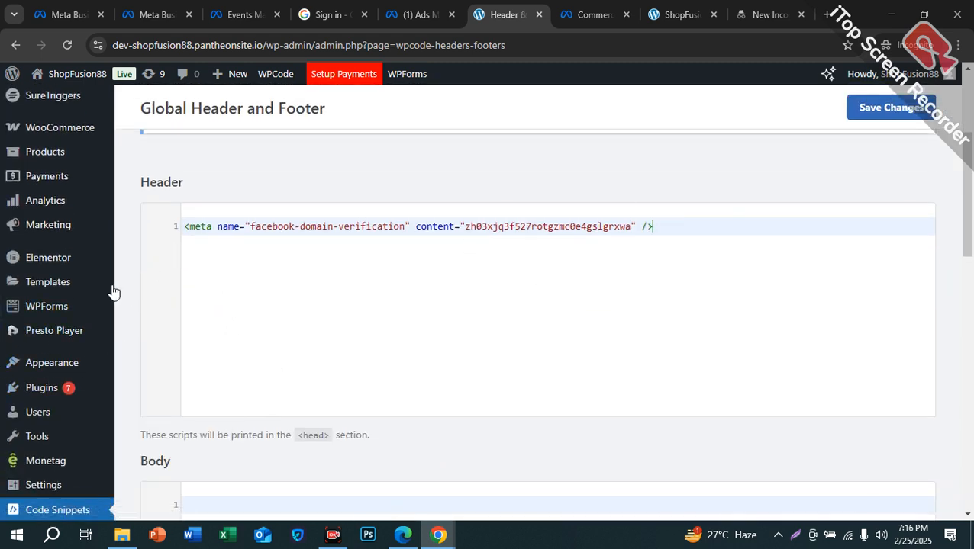
scroll(64, 405, "down", 1)
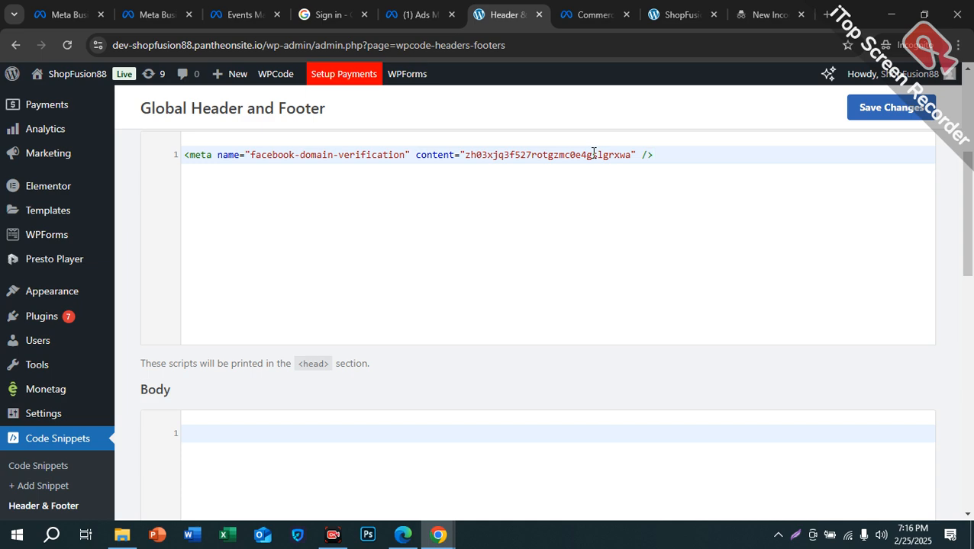
scroll(611, 183, "up", 5)
left_click(889, 213)
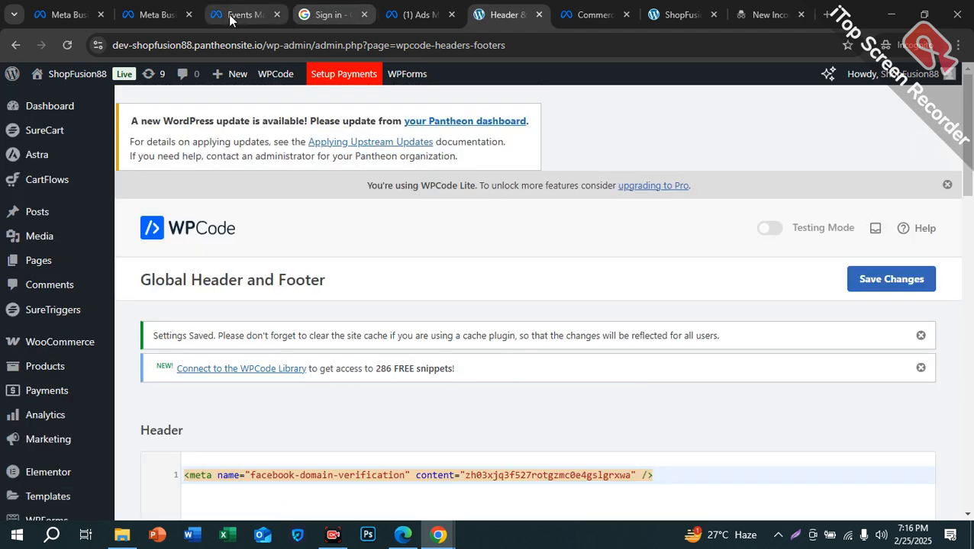
Switch to the Domains page in Meta Business settings and request verification of dev-shopfusion88.pantheonsite.io.
left_click(223, 15)
left_click(146, 15)
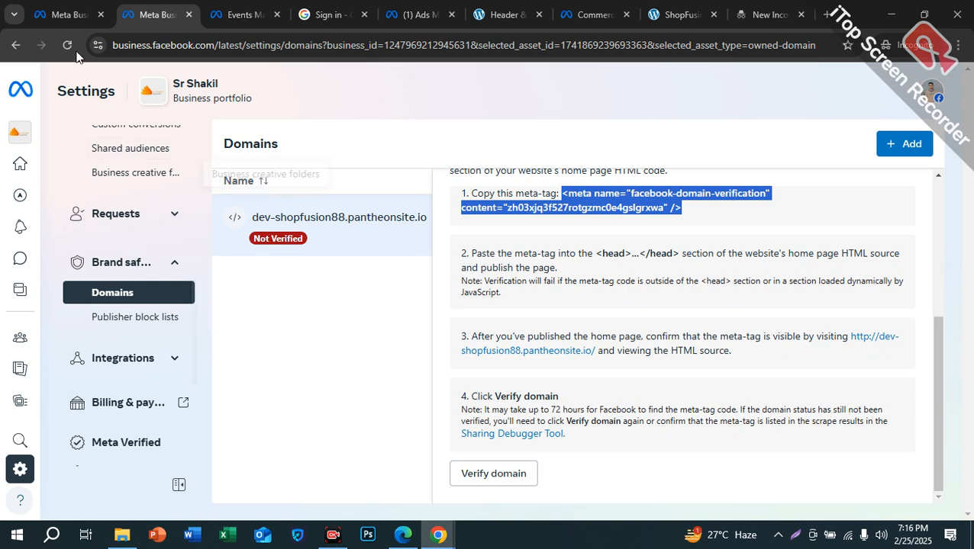
left_click(483, 472)
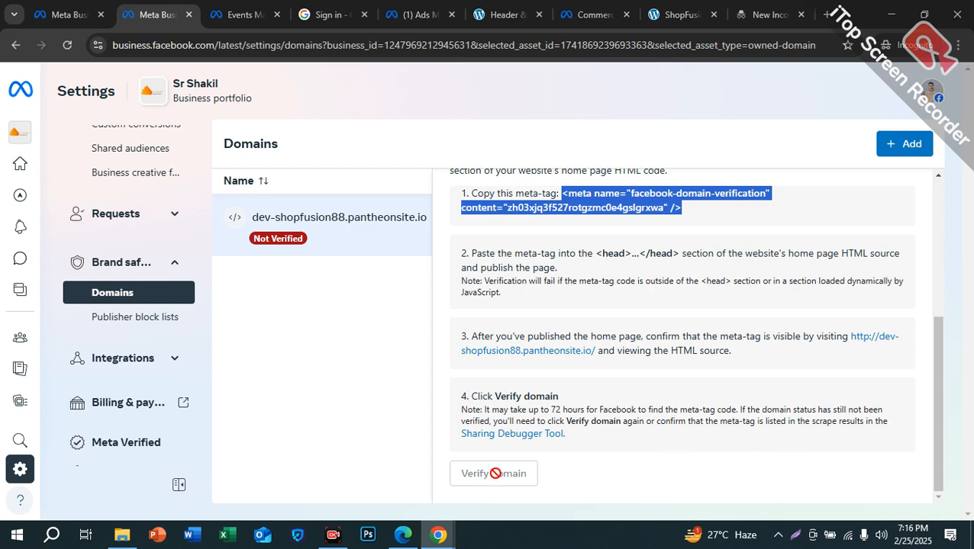
scroll(643, 249, "up", 2)
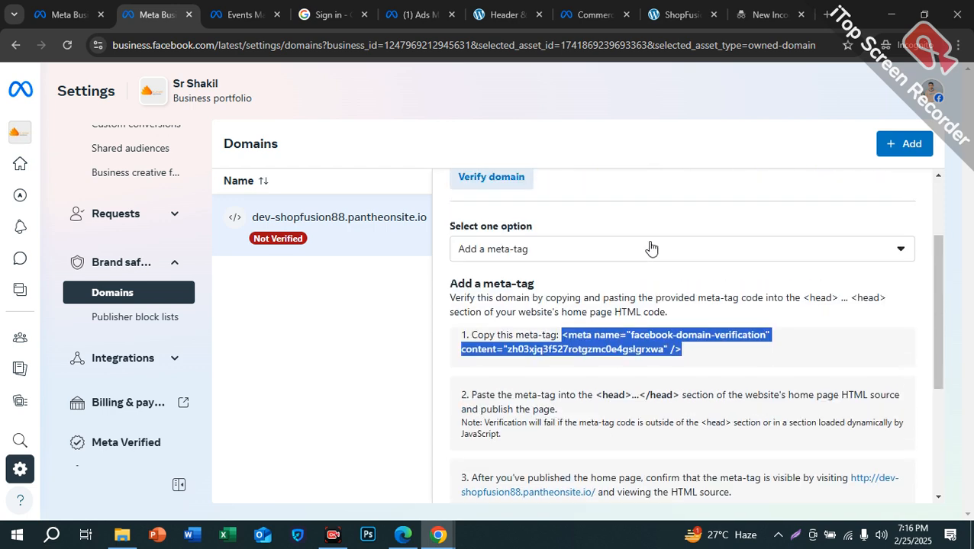
left_click(734, 304)
scroll(711, 354, "down", 3)
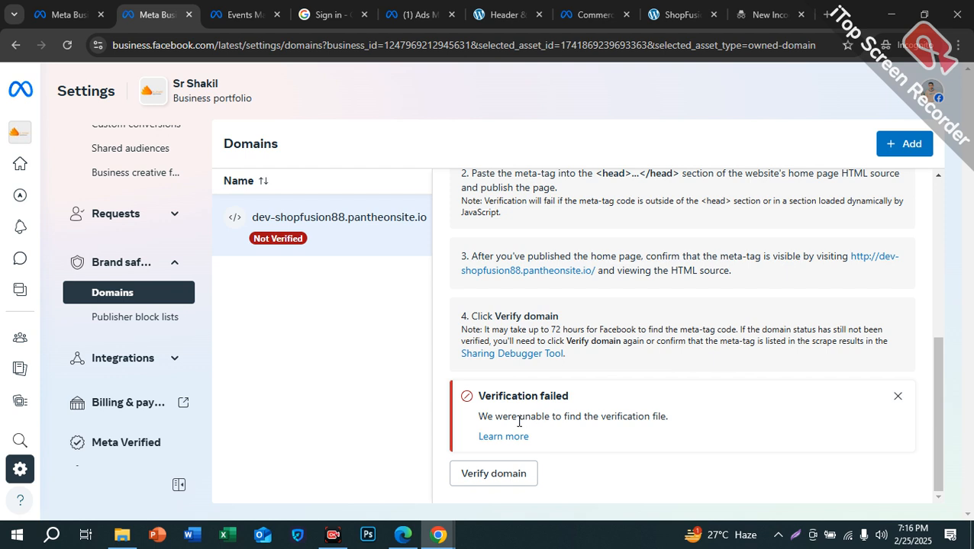
Dismiss the verification notice and try to verify the domain again.
left_click_drag(519, 421, 629, 418)
left_click(896, 397)
left_click(497, 474)
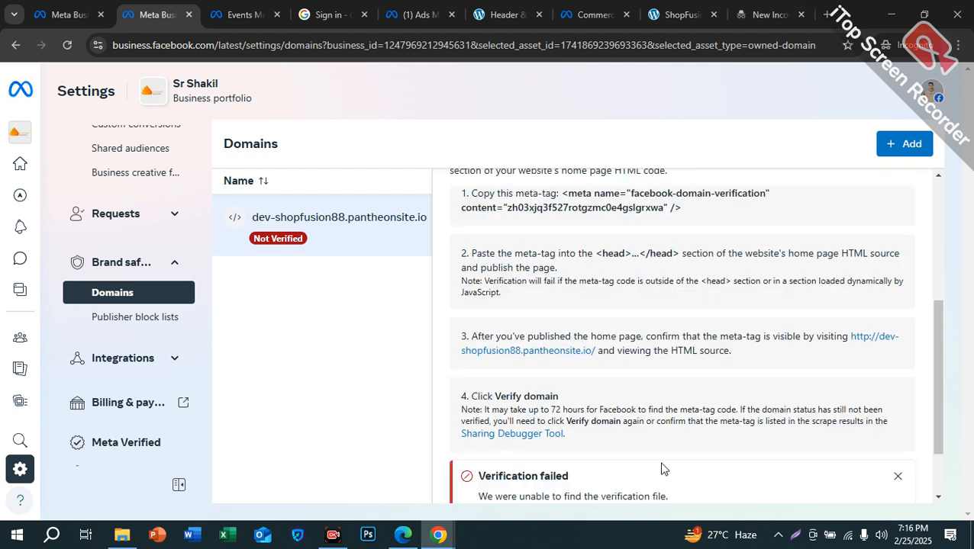
scroll(619, 439, "down", 1)
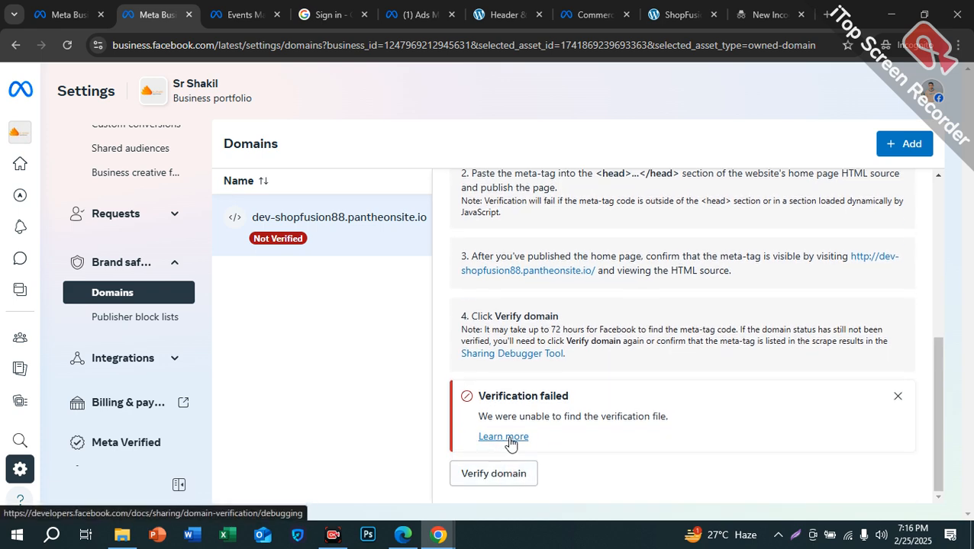
Switch to the other browser window and examine where the facebook-domain-verification meta-tag sits in the dev-need2 site's WPCode Header code.
mouse_move(438, 533)
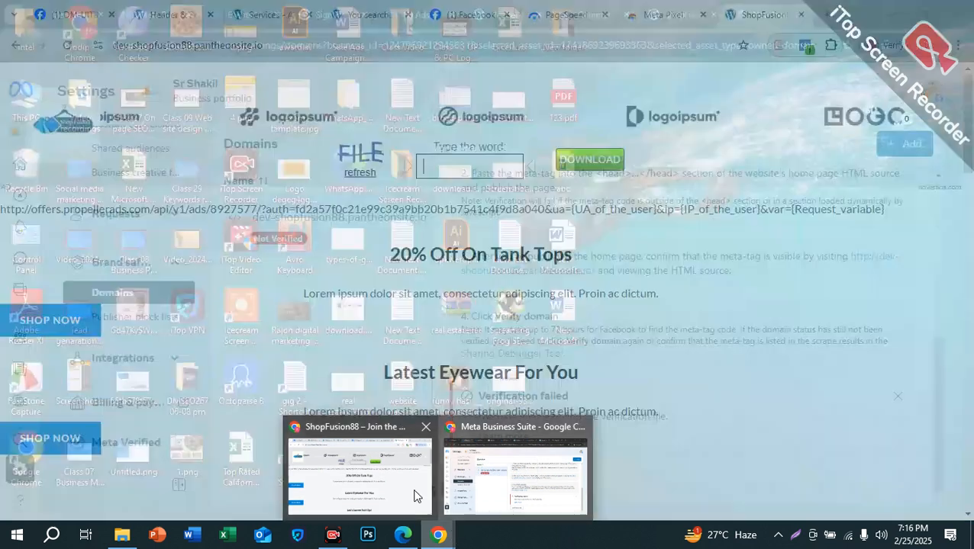
left_click(415, 496)
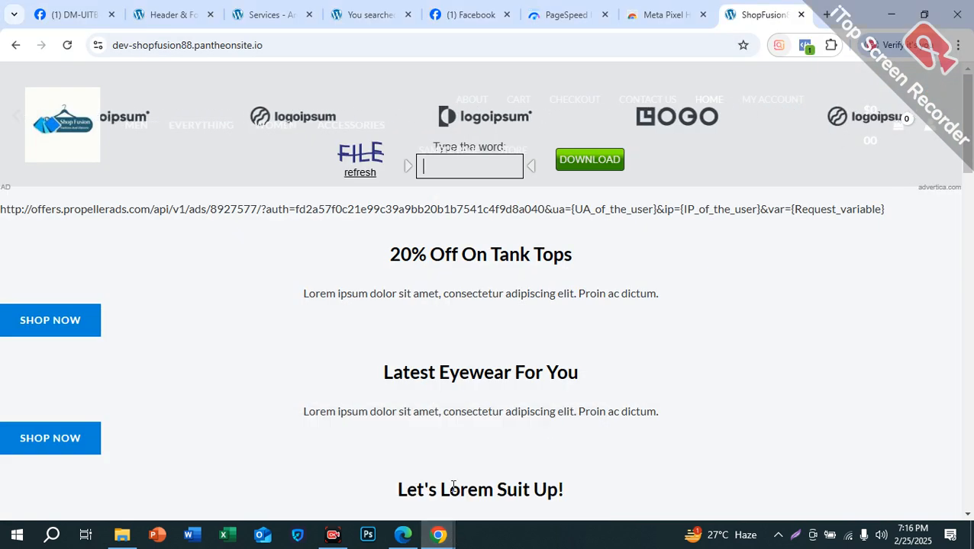
left_click(191, 19)
scroll(293, 309, "up", 2)
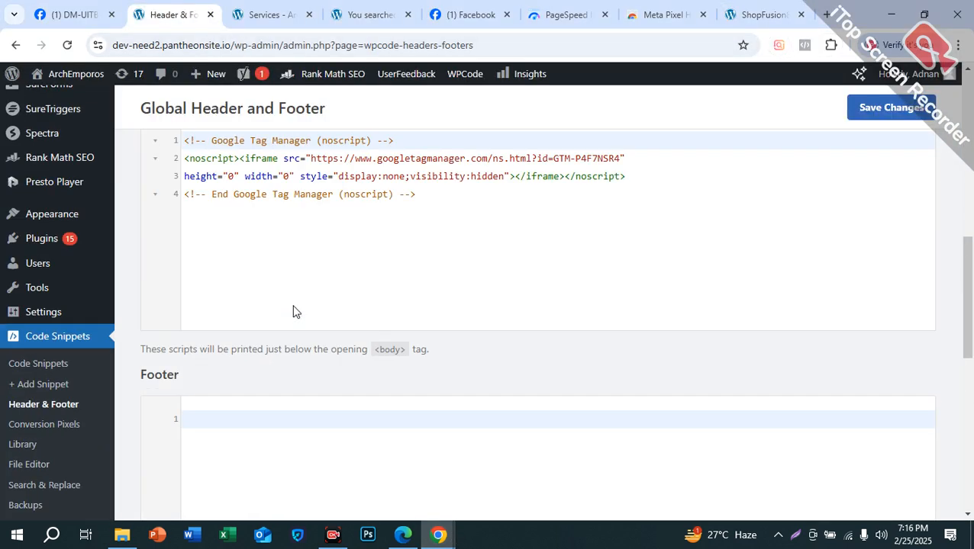
scroll(276, 363, "down", 2)
scroll(276, 363, "up", 3)
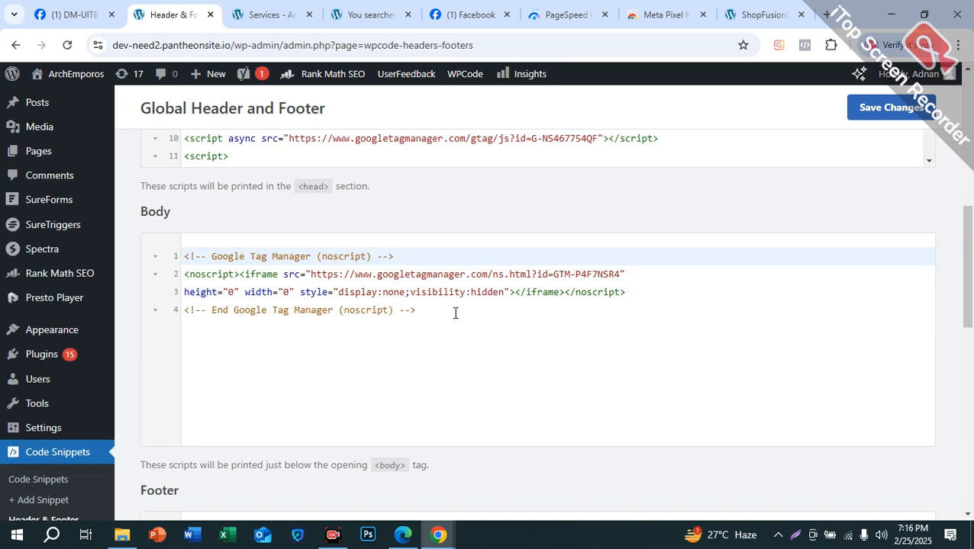
scroll(460, 313, "up", 4)
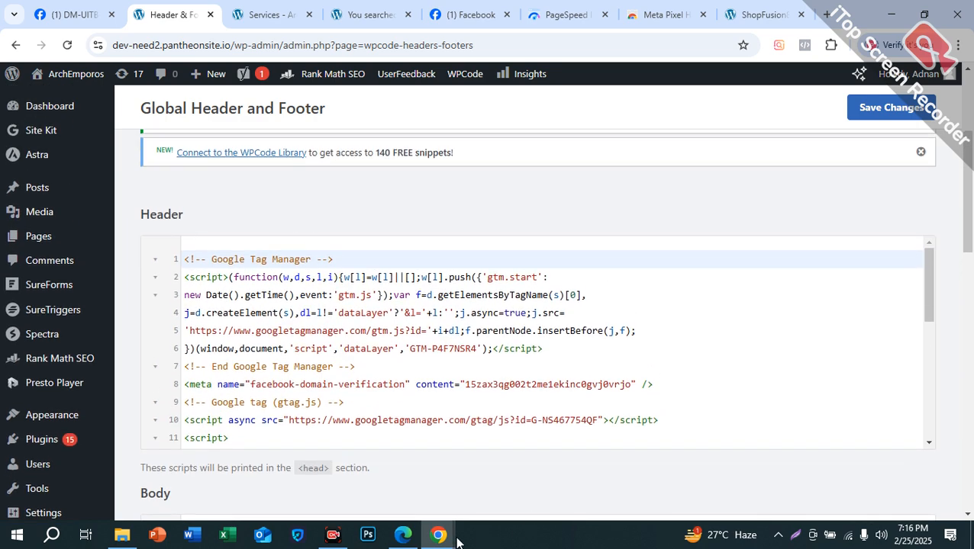
mouse_move(451, 538)
Return to the ShopFusion88 site's WPCode Header & Footer page and save the settings with the domain verification meta-tag again.
left_click(492, 494)
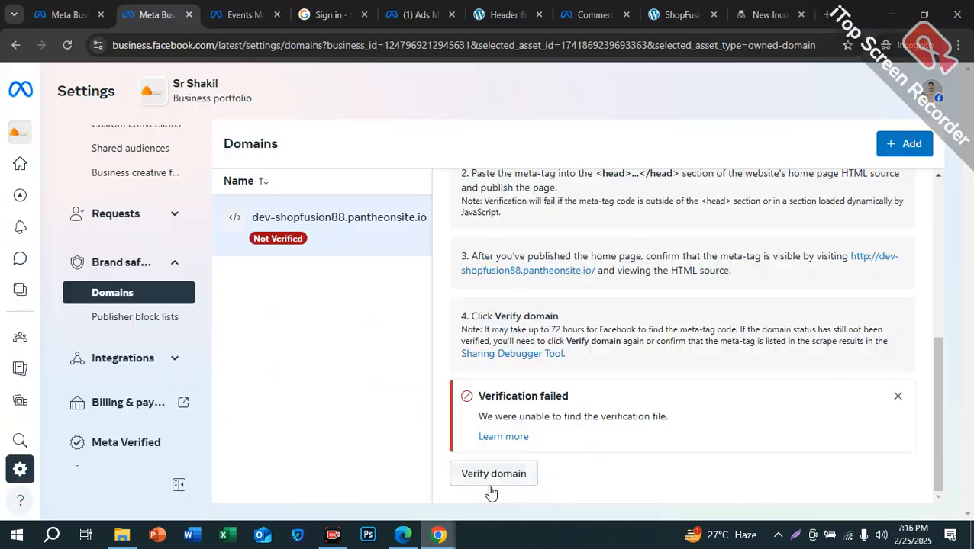
left_click(497, 9)
scroll(530, 449, "down", 2)
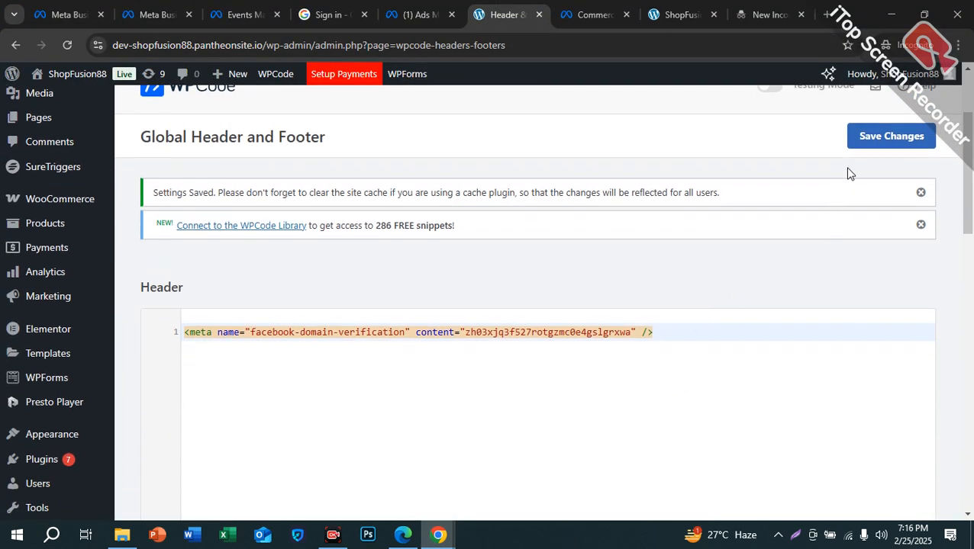
left_click(870, 141)
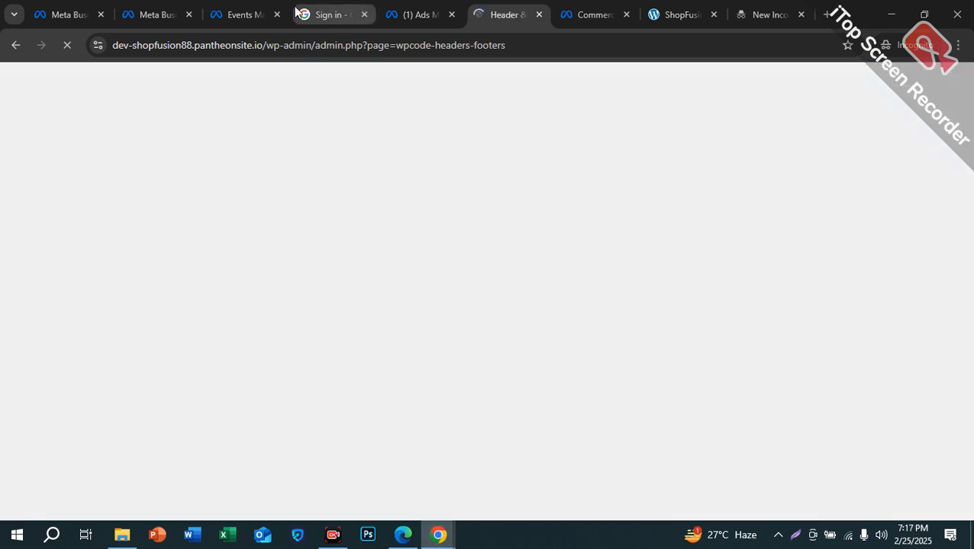
Return to the Domains page in Meta Business settings and retry verification of dev-shopfusion88.pantheonsite.io.
left_click(236, 13)
left_click(153, 12)
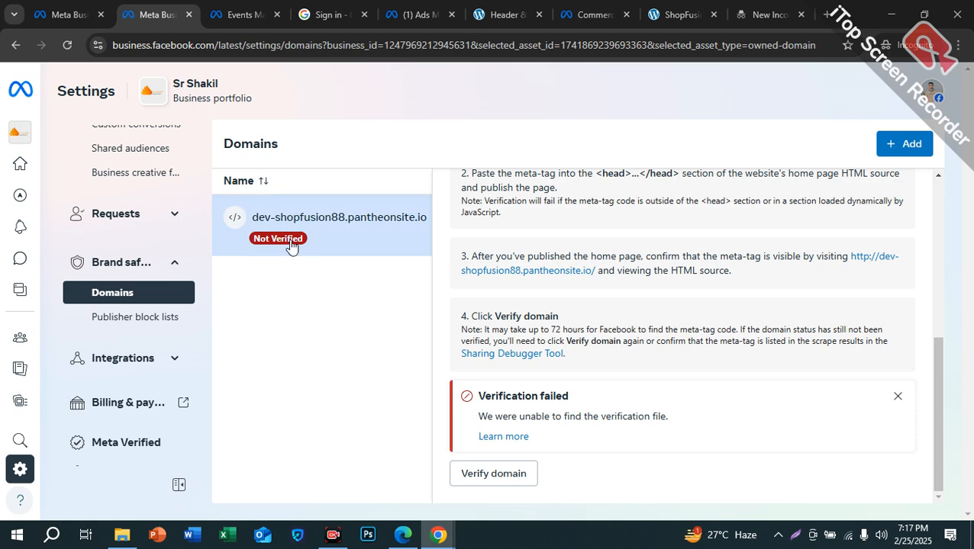
left_click(503, 474)
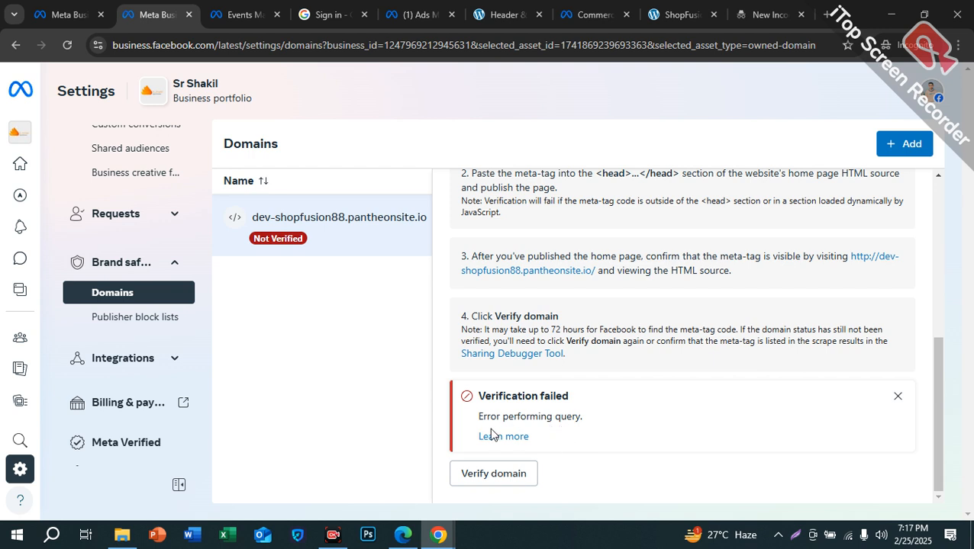
left_click_drag(507, 417, 601, 421)
left_click(477, 473)
left_click(508, 473)
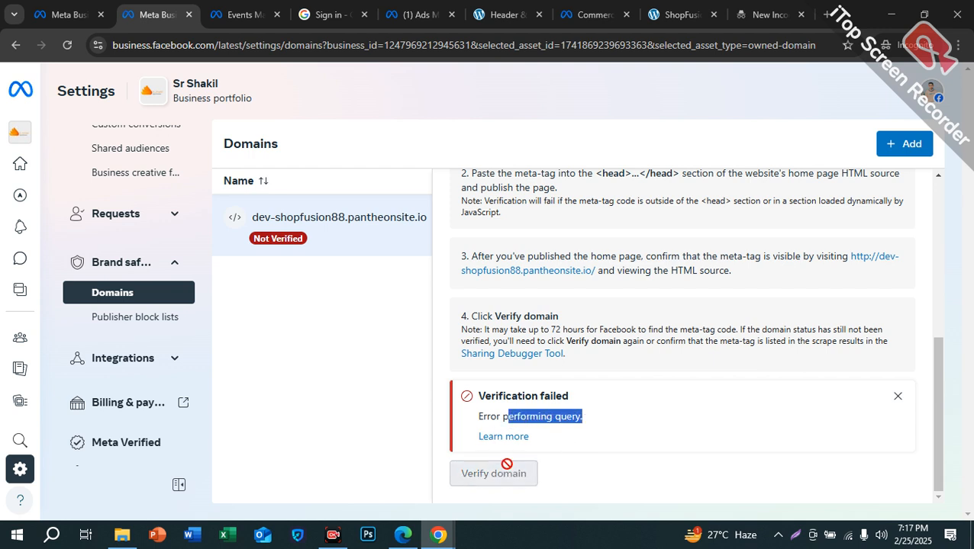
Dismiss the verification notice, try verifying the domain once more, and read the new notice.
left_click(896, 397)
left_click(517, 473)
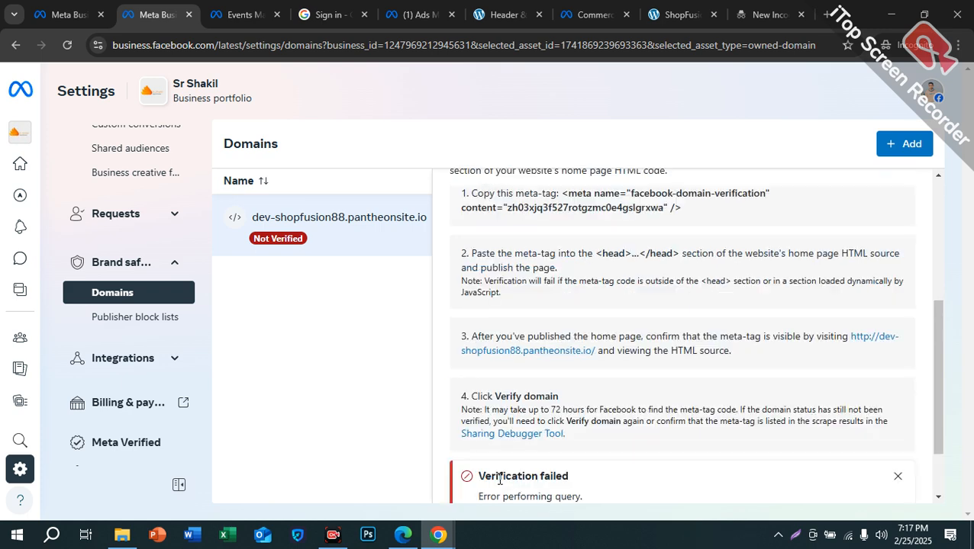
scroll(561, 433, "down", 1)
left_click_drag(496, 416, 558, 412)
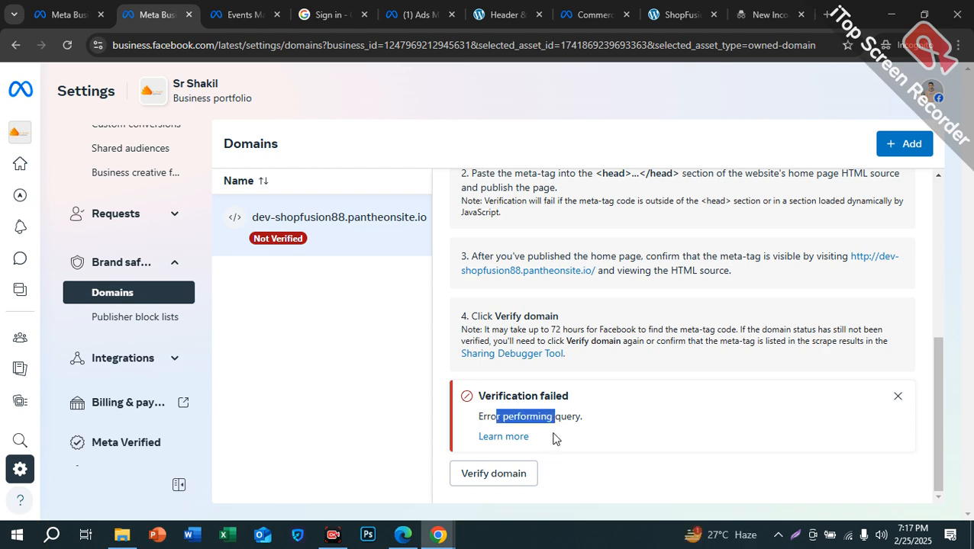
left_click(576, 431)
scroll(532, 363, "up", 5)
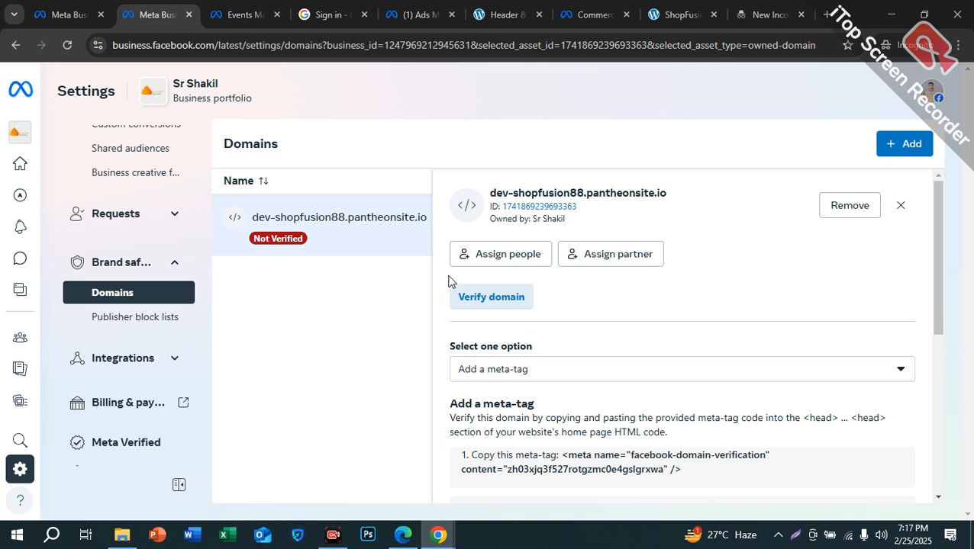
scroll(151, 275, "up", 1)
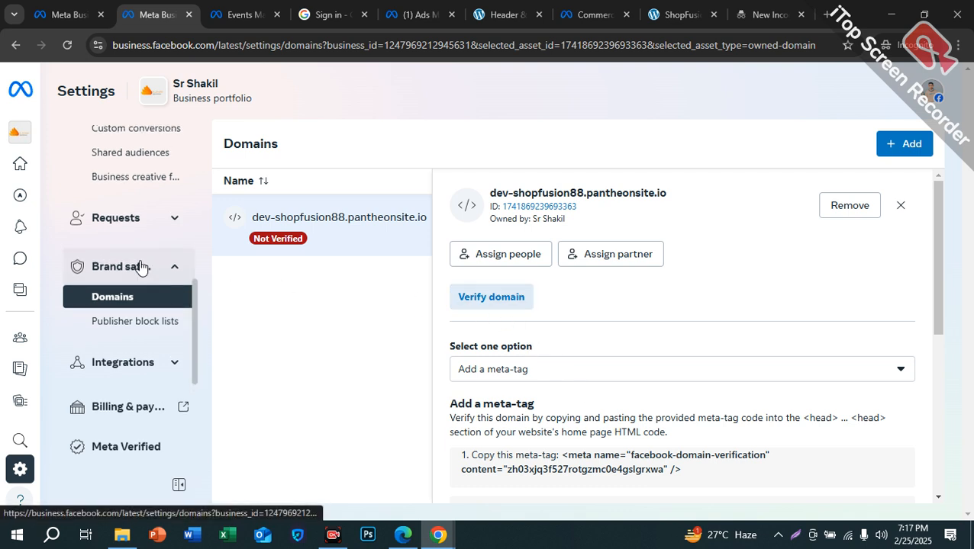
scroll(149, 277, "up", 5)
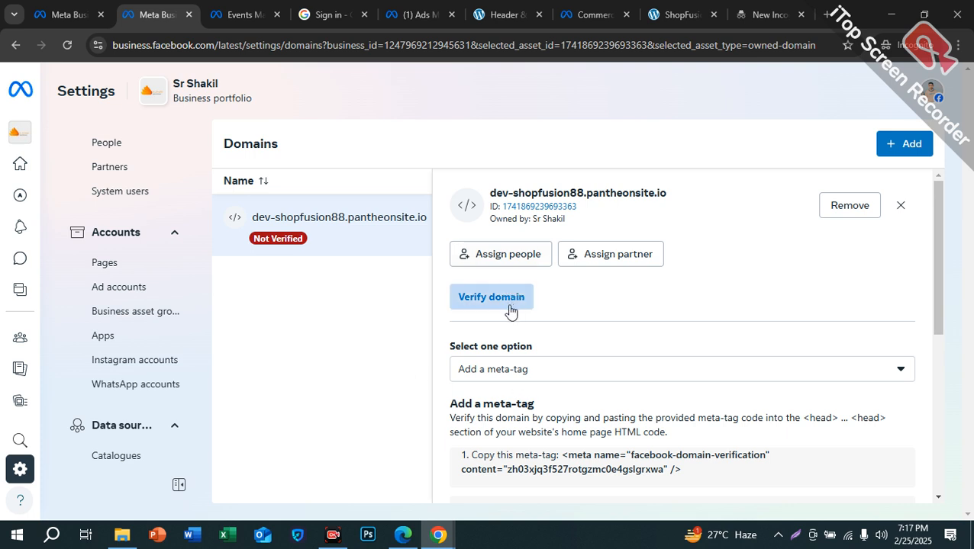
scroll(507, 305, "down", 1)
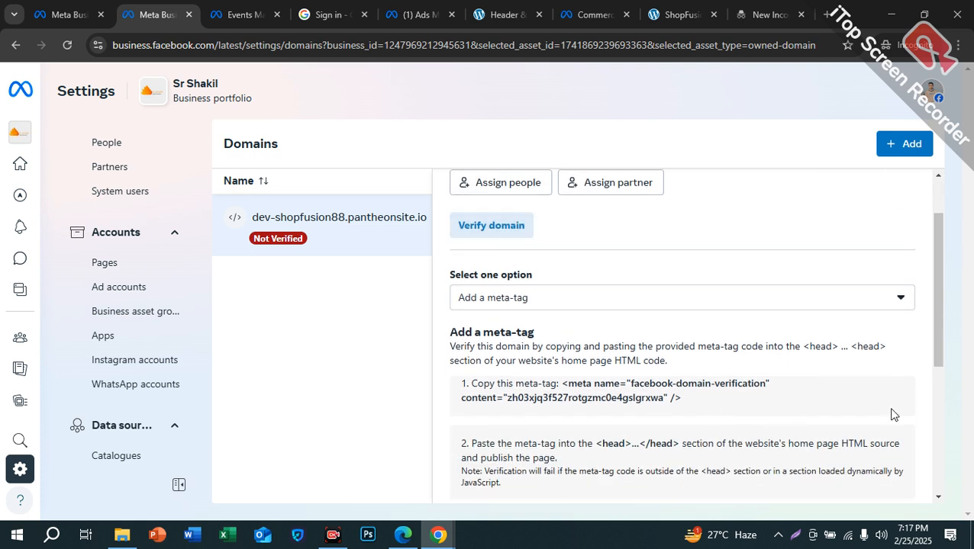